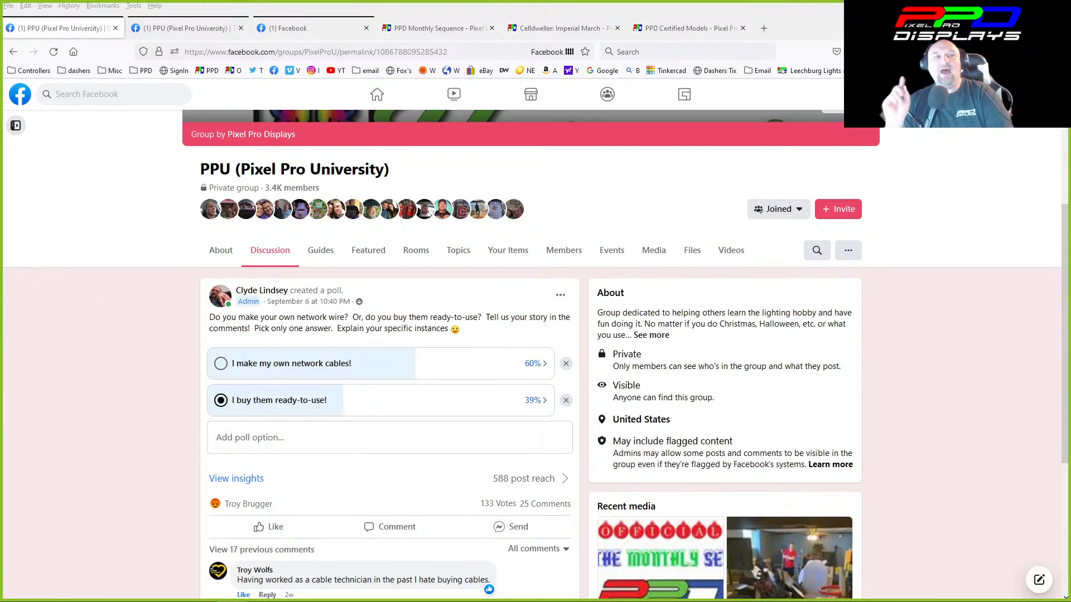
# Examine the PPU group poll about lies told regarding holiday light displays, including its answer options, vote shares and comments.
pyautogui.click(156, 35)
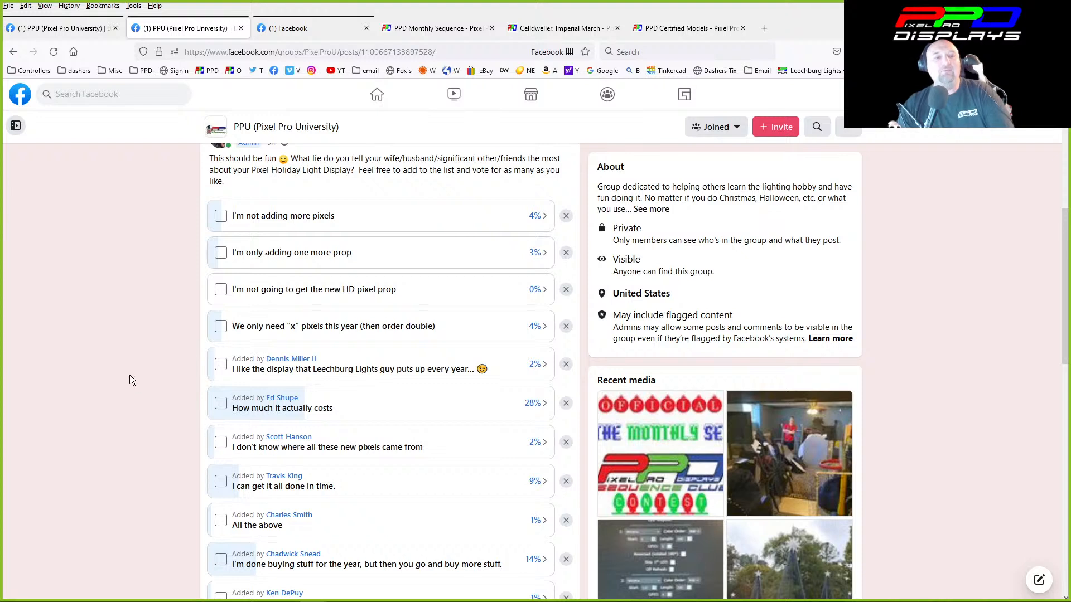
pyautogui.scroll(-1, 130, 372)
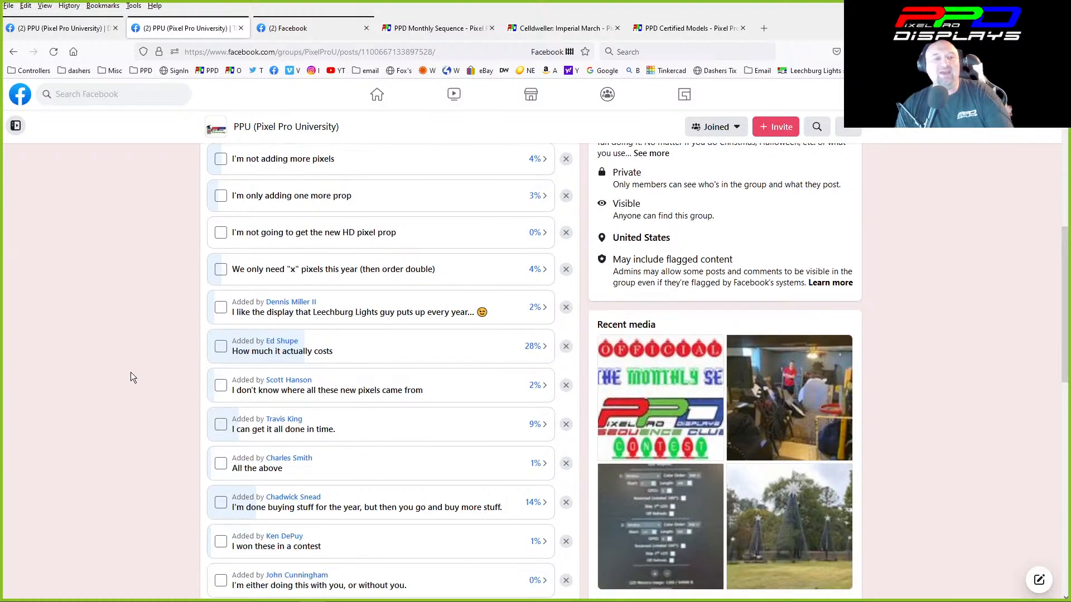
pyautogui.click(177, 528)
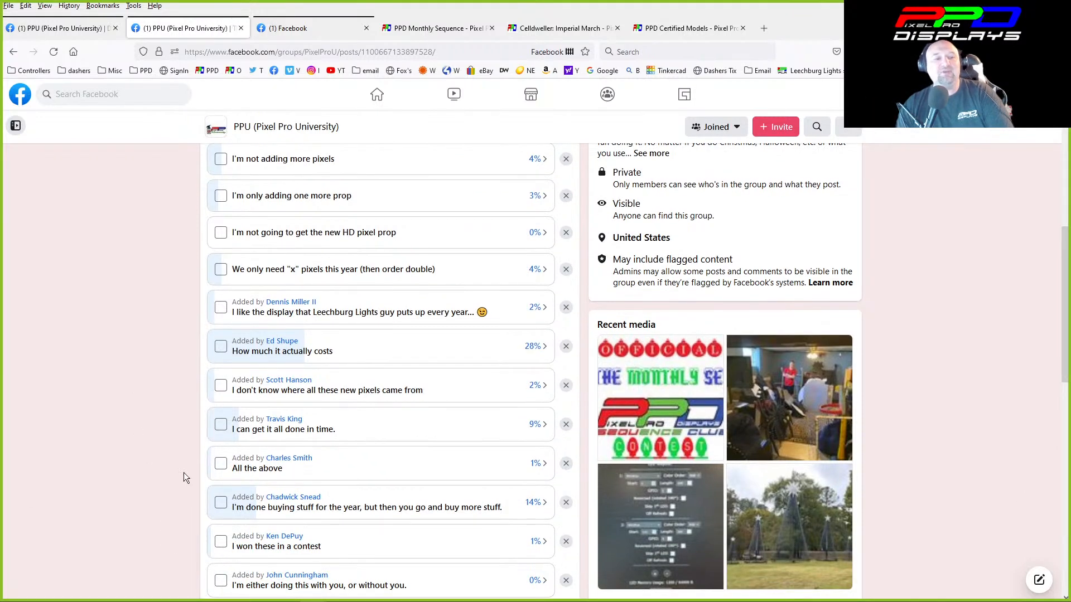
pyautogui.click(176, 527)
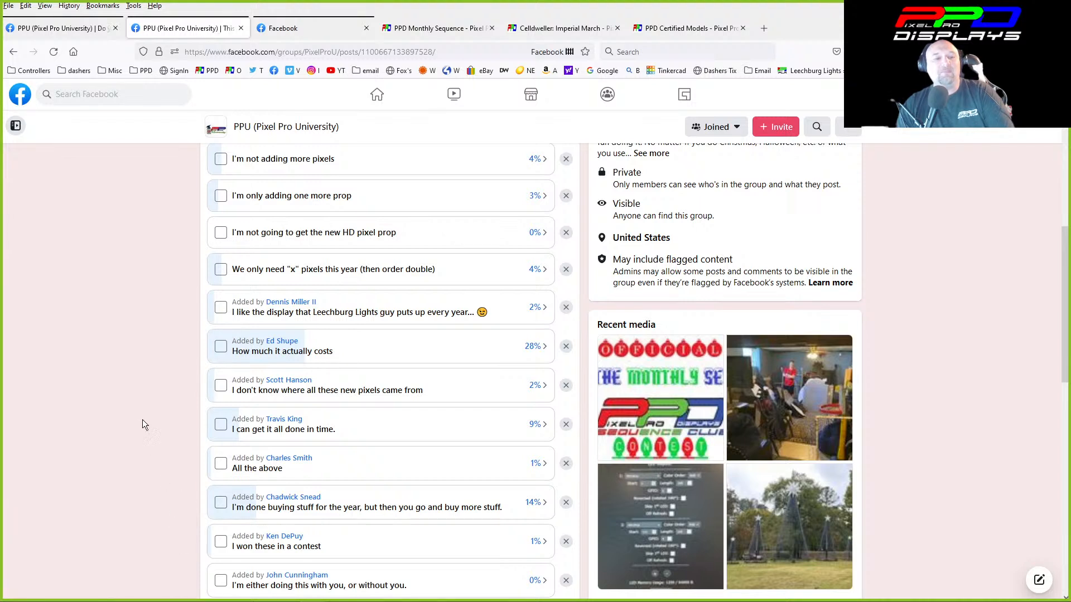
pyautogui.scroll(-1, 160, 342)
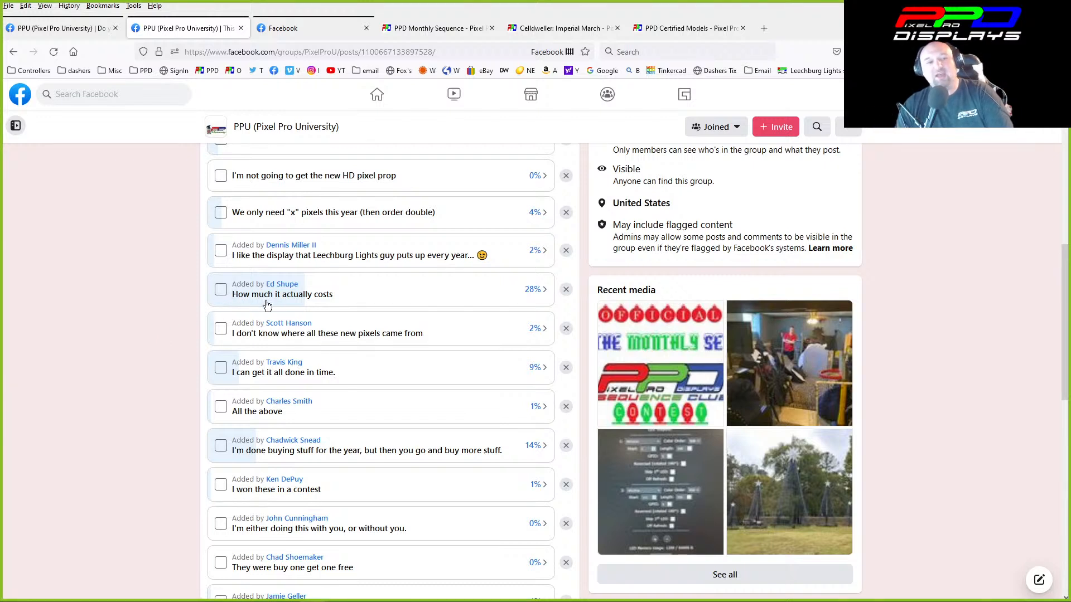
pyautogui.scroll(-1, 137, 346)
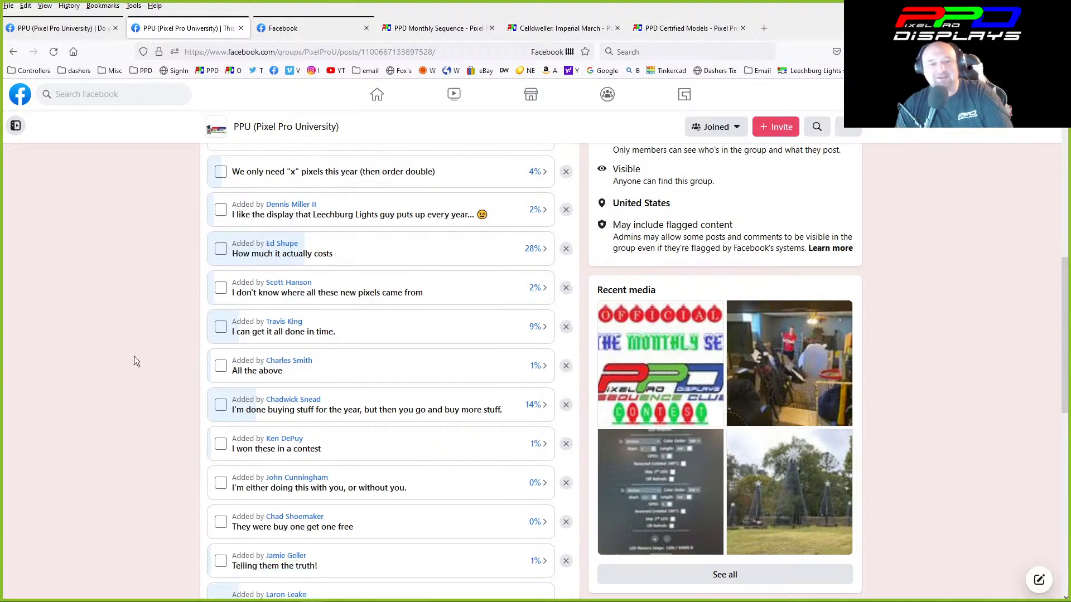
pyautogui.scroll(-1, 135, 394)
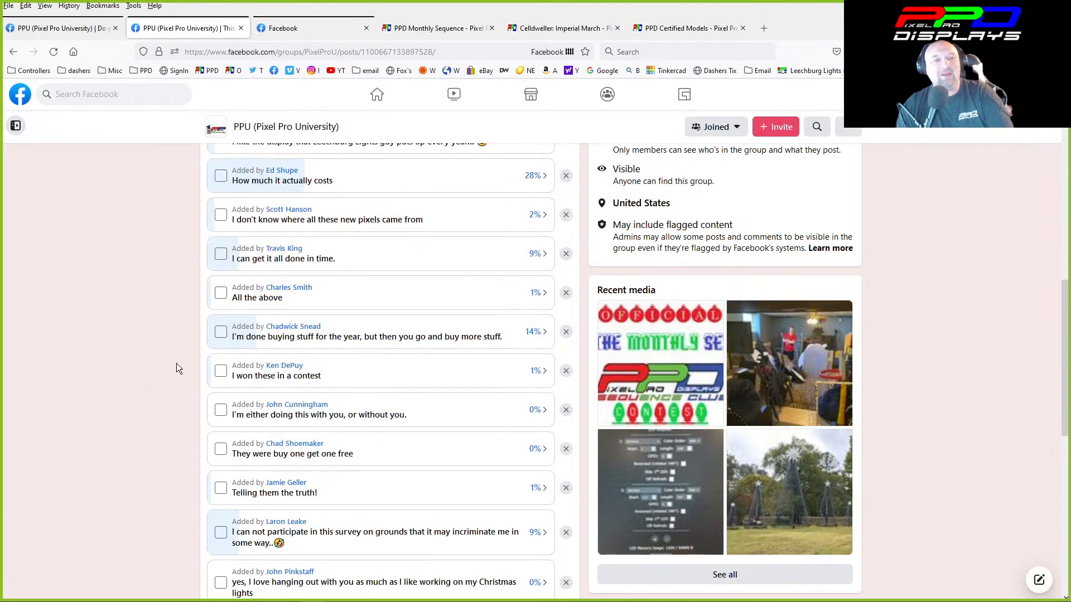
pyautogui.scroll(-4, 176, 366)
pyautogui.scroll(1, 173, 371)
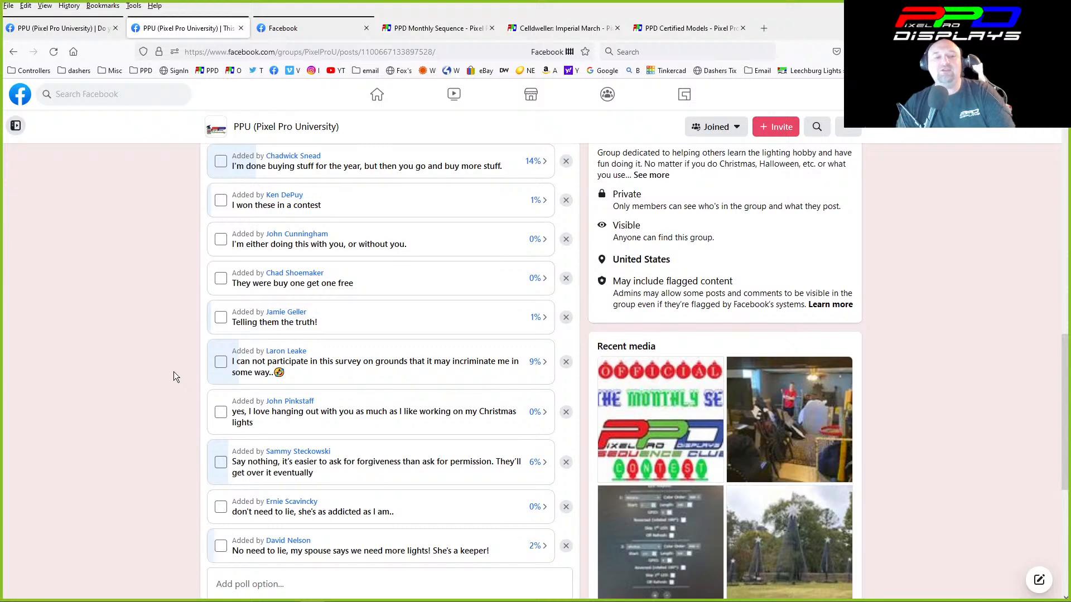
pyautogui.scroll(-4, 174, 384)
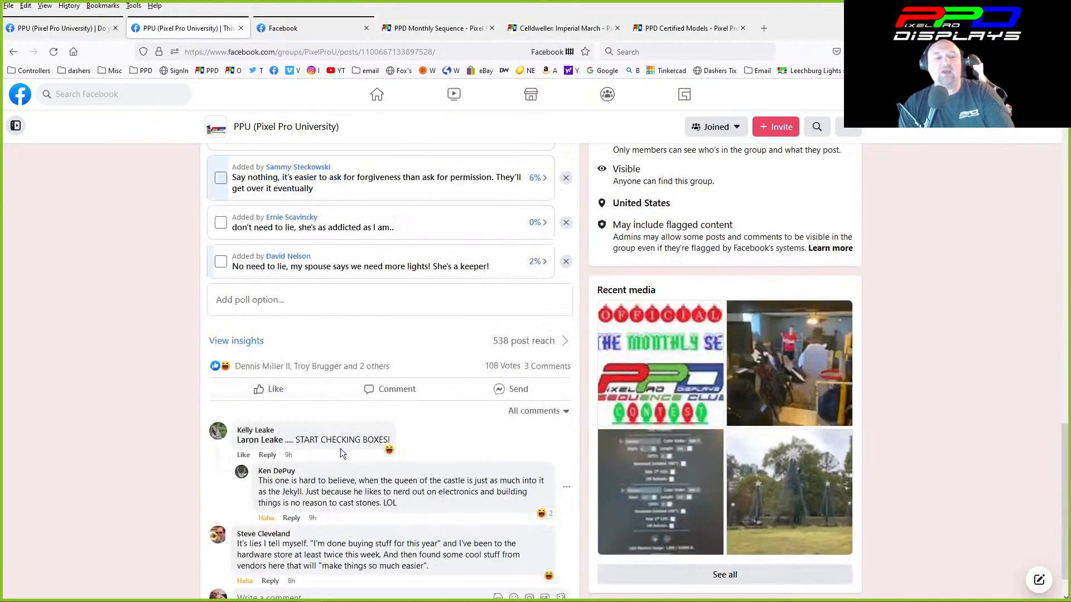
pyautogui.scroll(8, 235, 365)
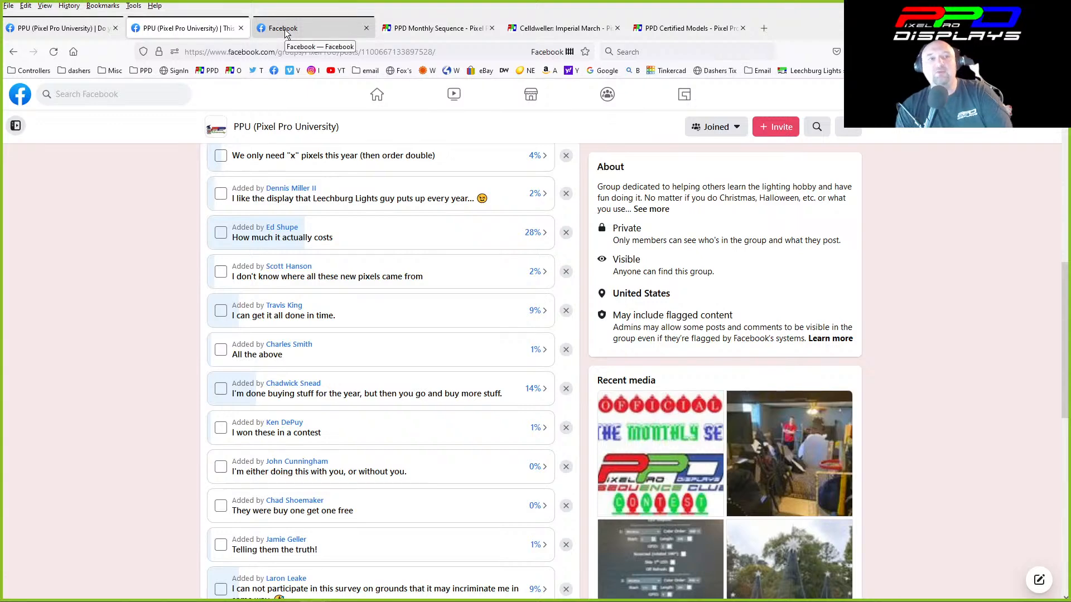
# Show the October Guess the Monthly Sequence contest post and close the chat conversation covering its comments.
pyautogui.click(286, 31)
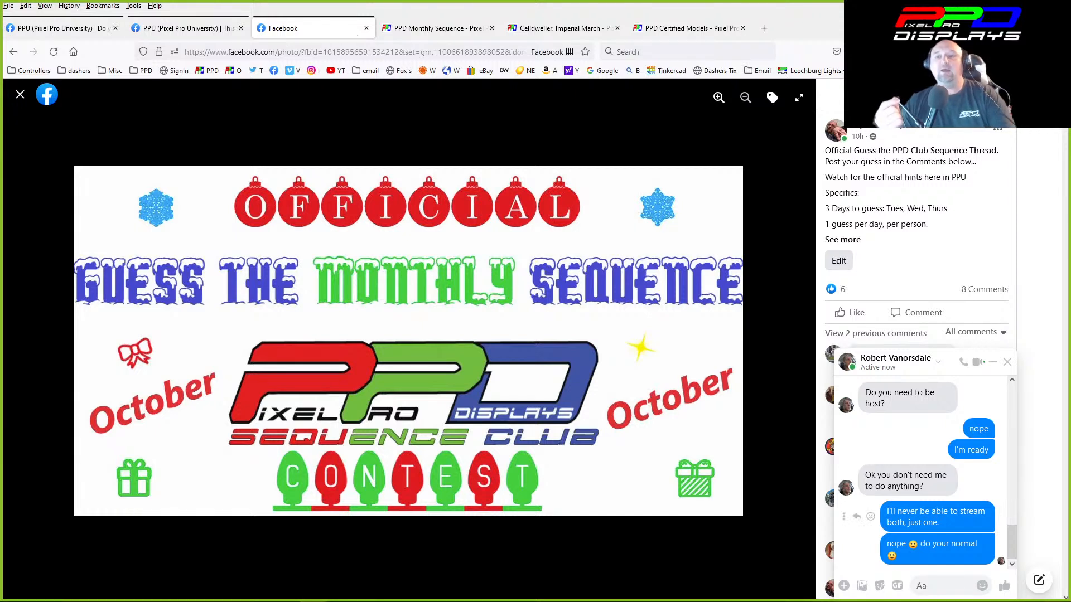
pyautogui.click(1007, 362)
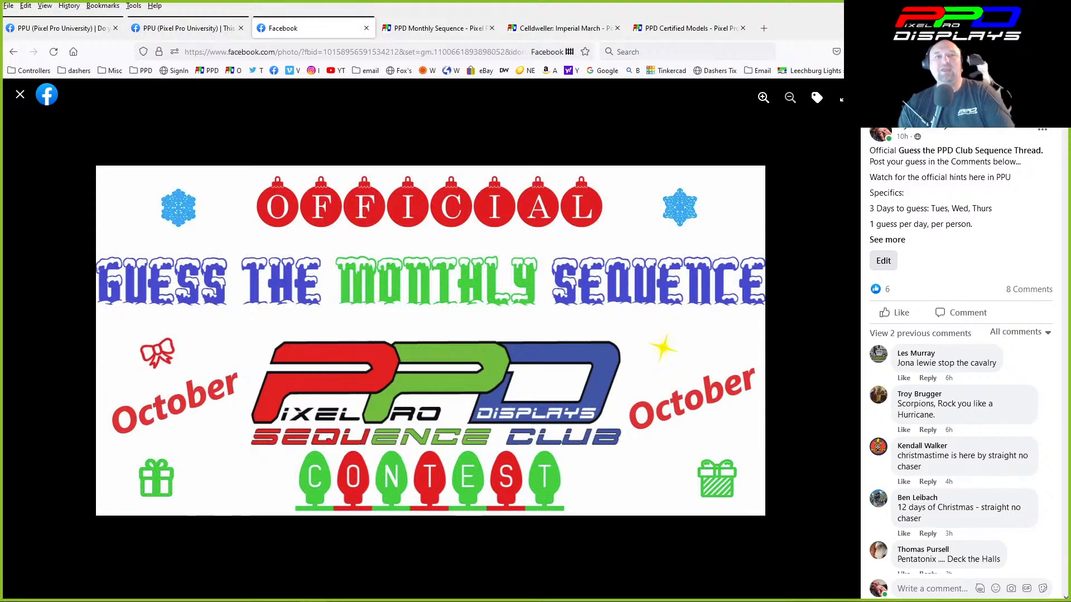
# Review the PPD Monthly Sequence page, covering the Triple Play Club sequences, Intro & Bumper add-ons and DMX Moving Heads add-ons.
pyautogui.click(404, 29)
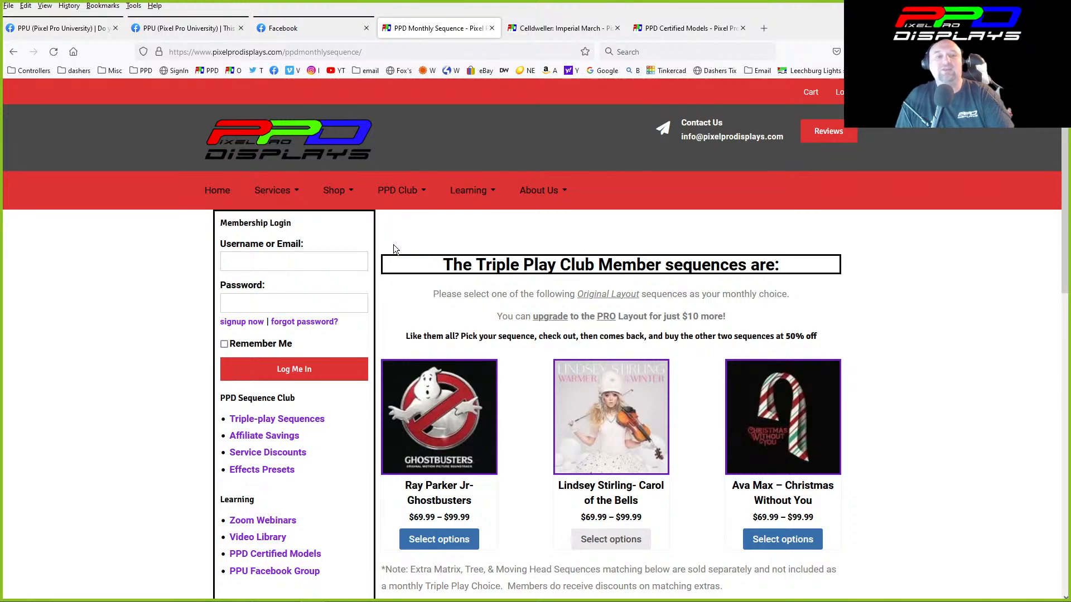
pyautogui.scroll(-3, 390, 251)
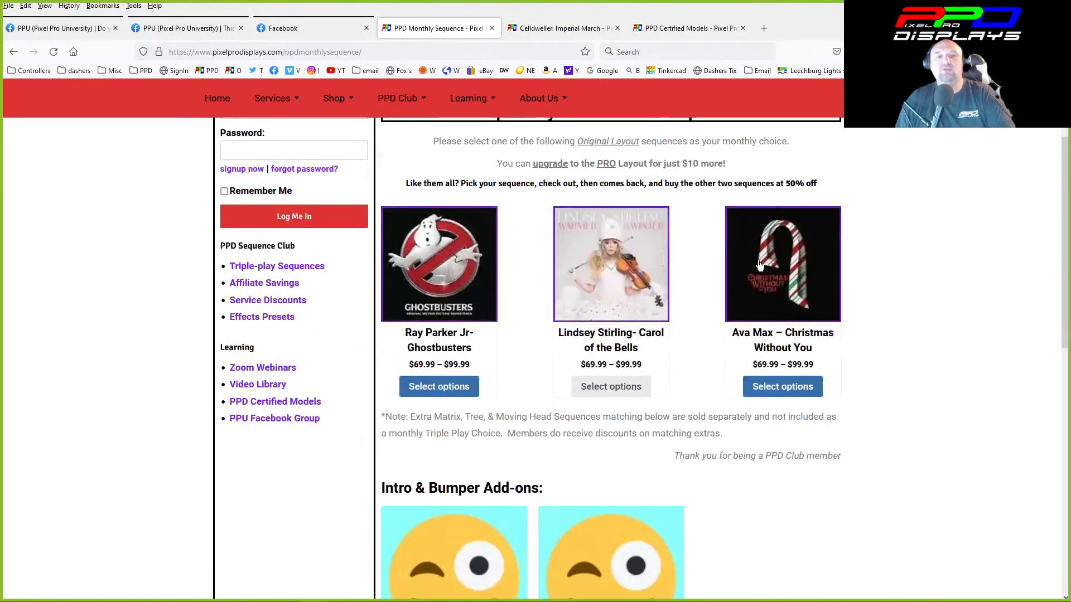
pyautogui.scroll(-4, 449, 375)
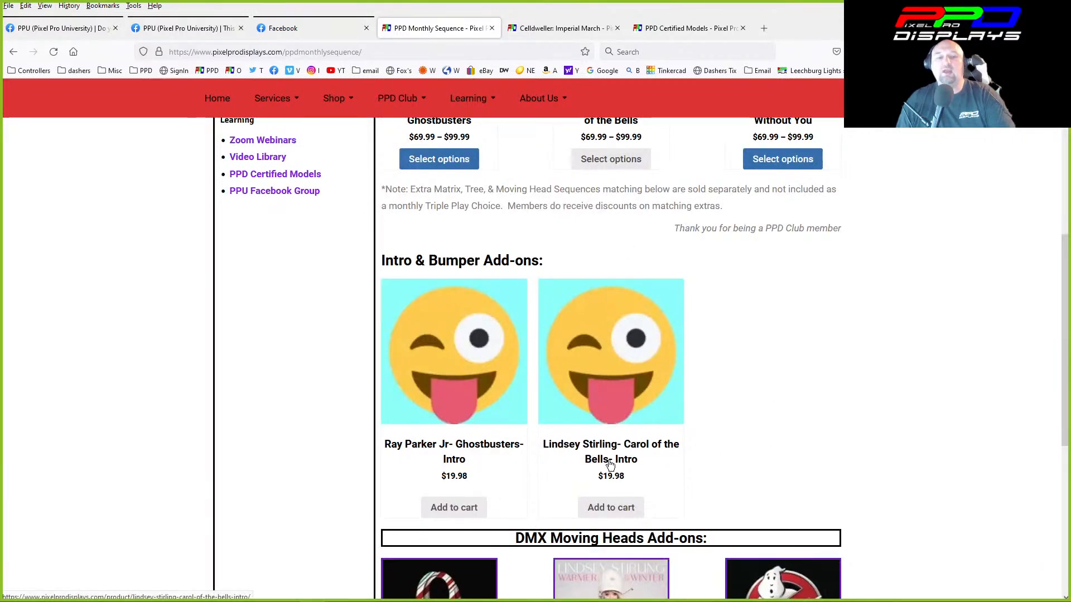
pyautogui.scroll(-3, 611, 469)
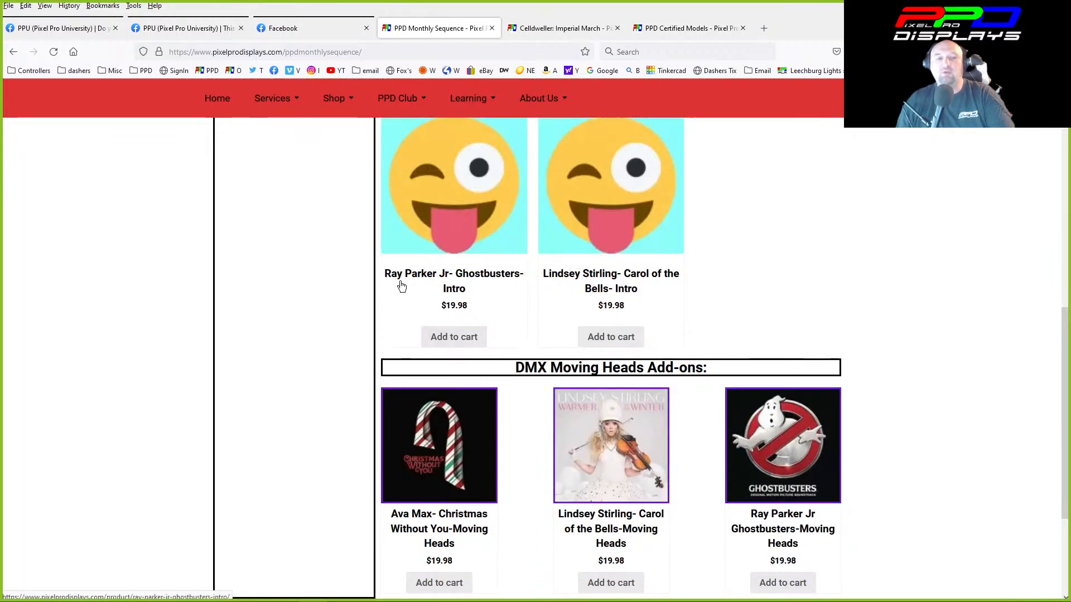
pyautogui.scroll(-3, 361, 295)
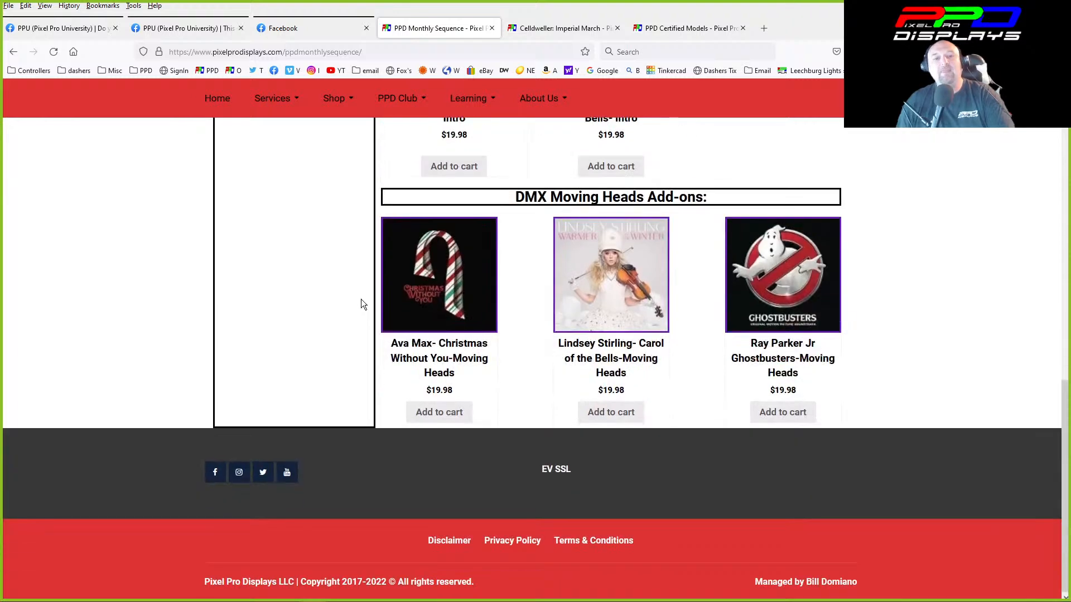
pyautogui.scroll(4, 476, 217)
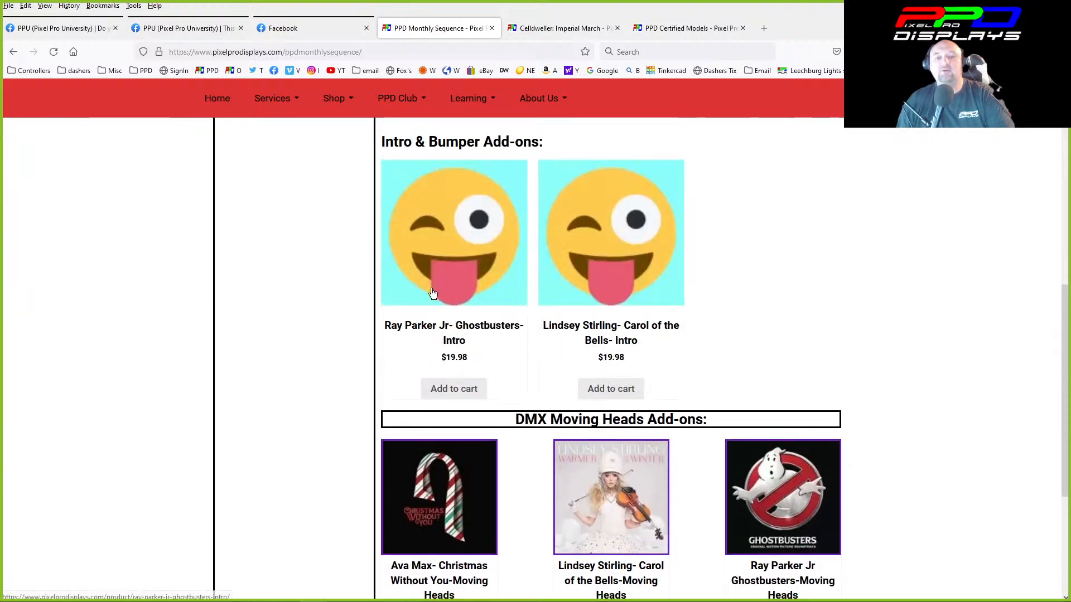
pyautogui.scroll(-2, 476, 218)
pyautogui.scroll(8, 531, 249)
pyautogui.scroll(2, 496, 224)
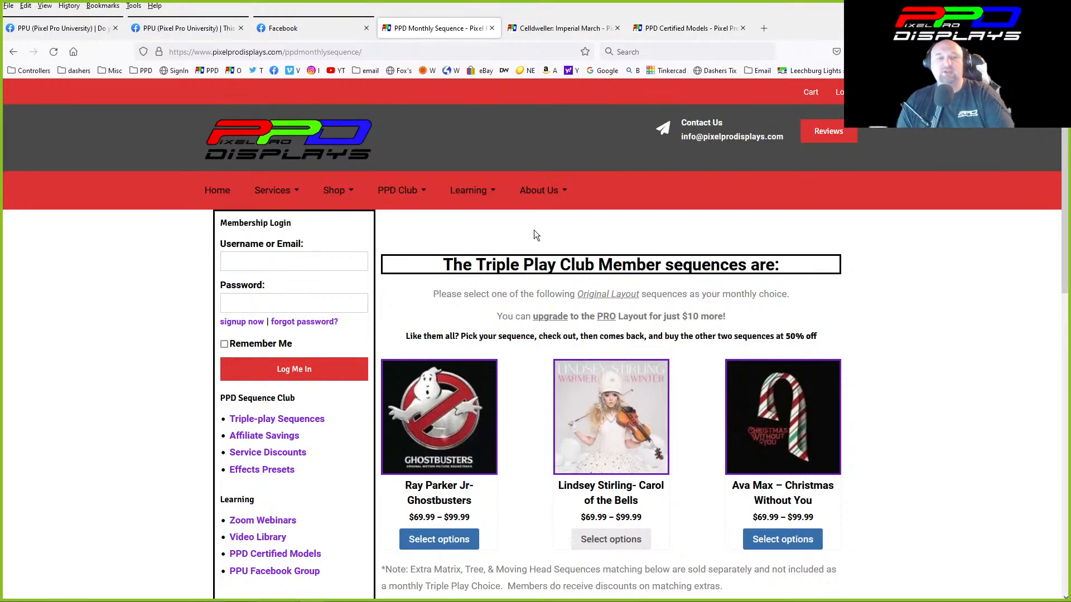
pyautogui.click(519, 192)
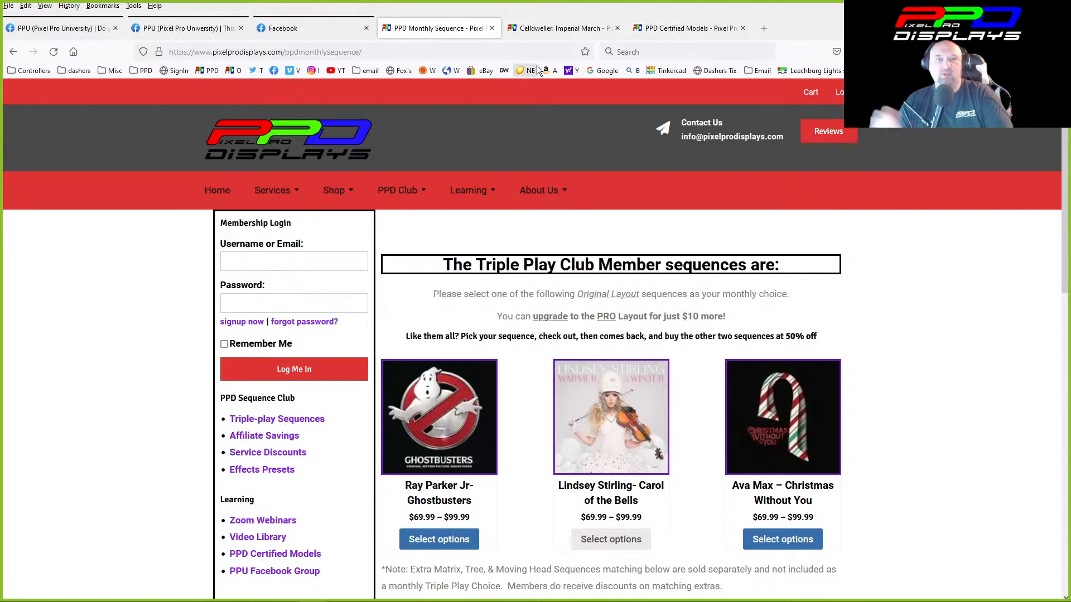
# Review the Celldweller: Imperial March product page, including its description, audio purchase link and Pro Layout video.
pyautogui.click(528, 32)
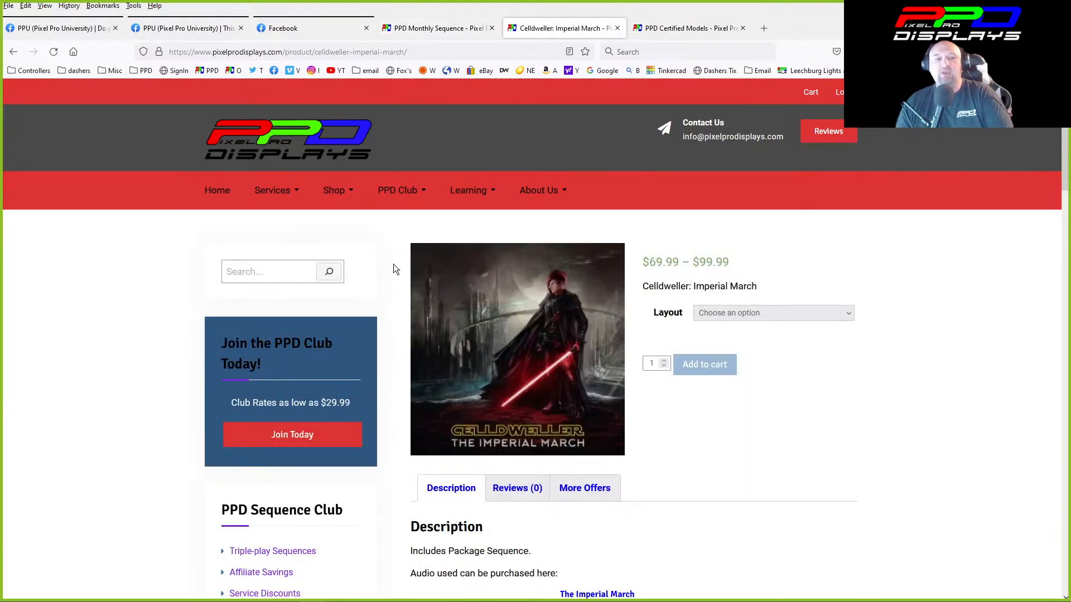
pyautogui.scroll(-5, 413, 293)
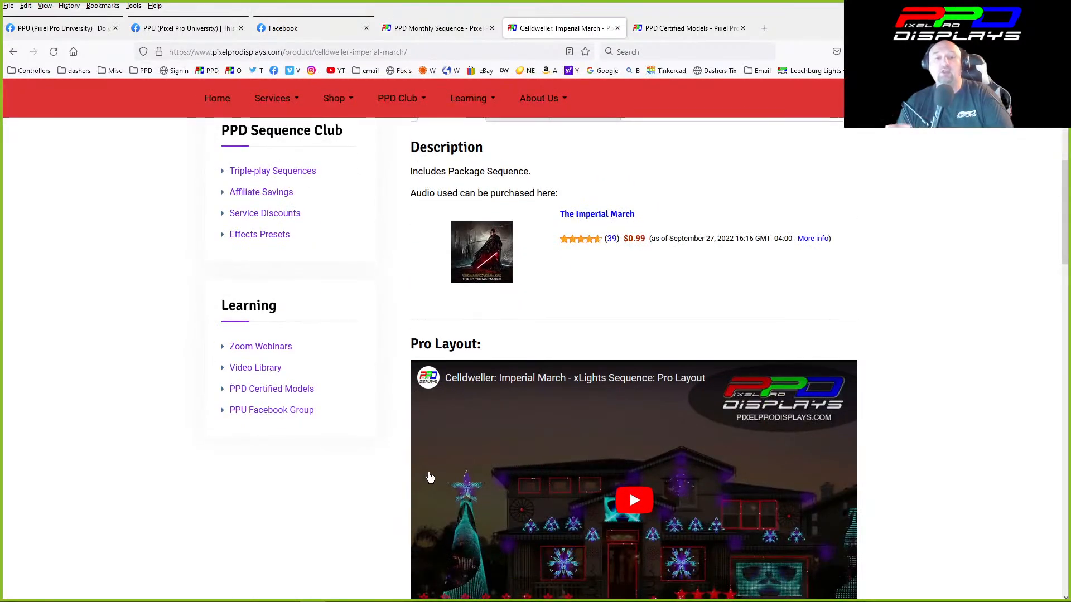
pyautogui.scroll(-1, 430, 478)
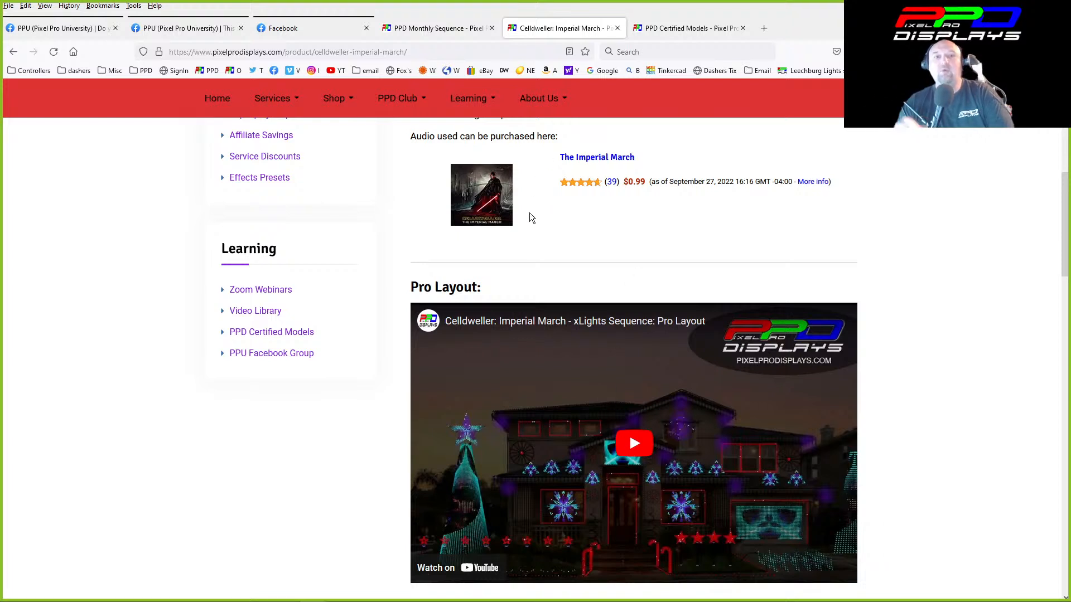
pyautogui.scroll(3, 540, 265)
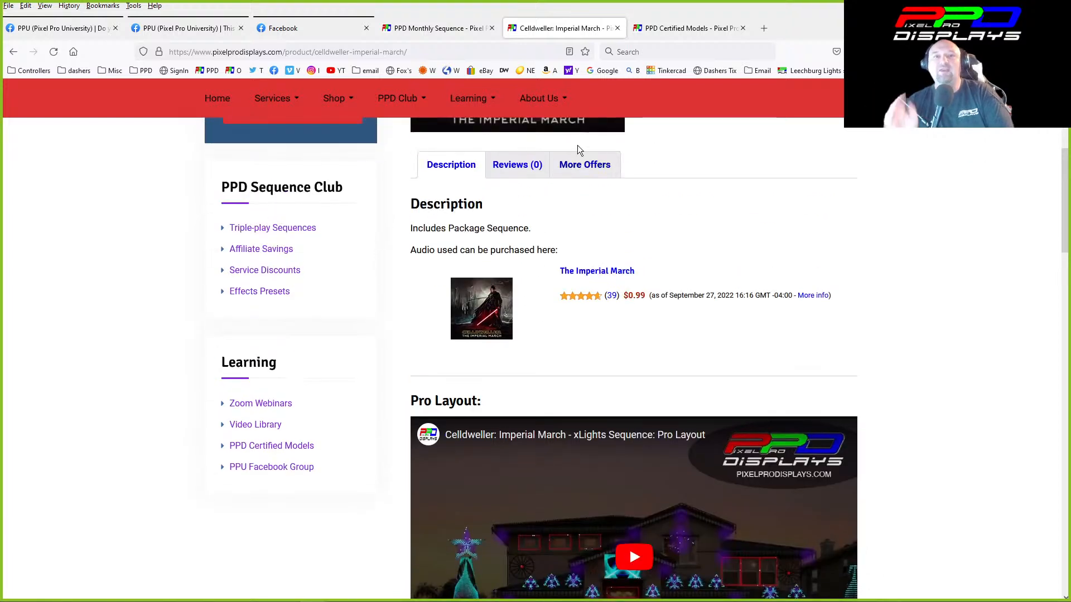
pyautogui.scroll(-4, 555, 454)
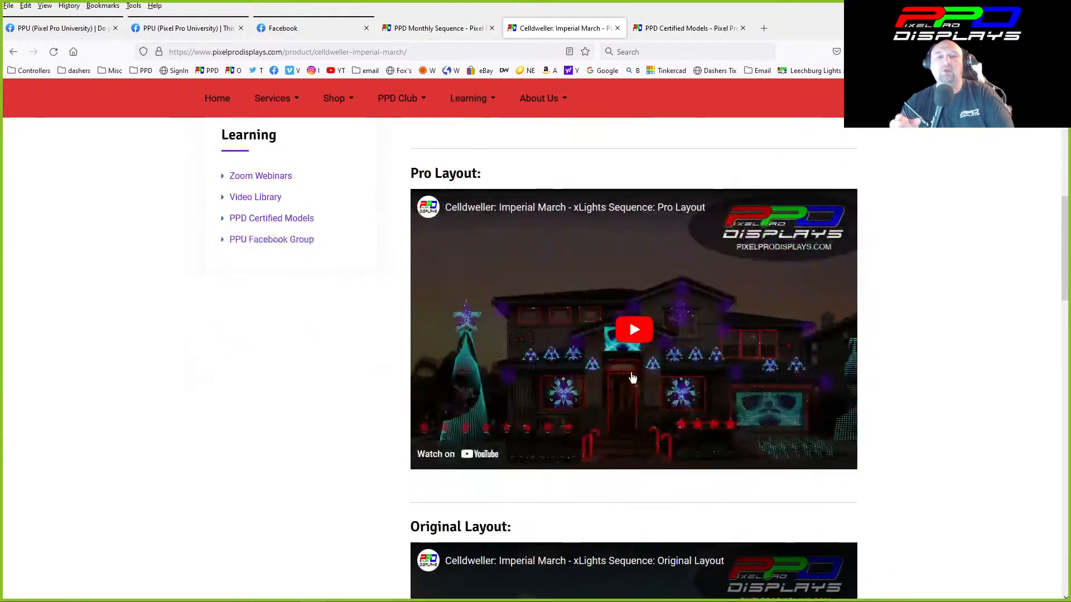
pyautogui.scroll(2, 617, 326)
pyautogui.scroll(4, 626, 324)
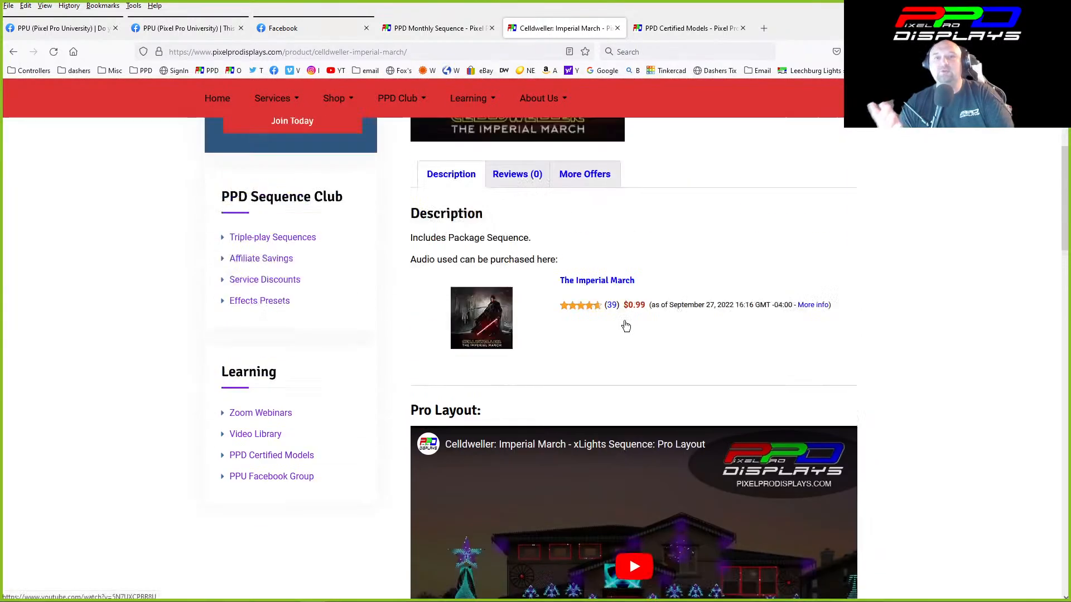
pyautogui.scroll(4, 605, 249)
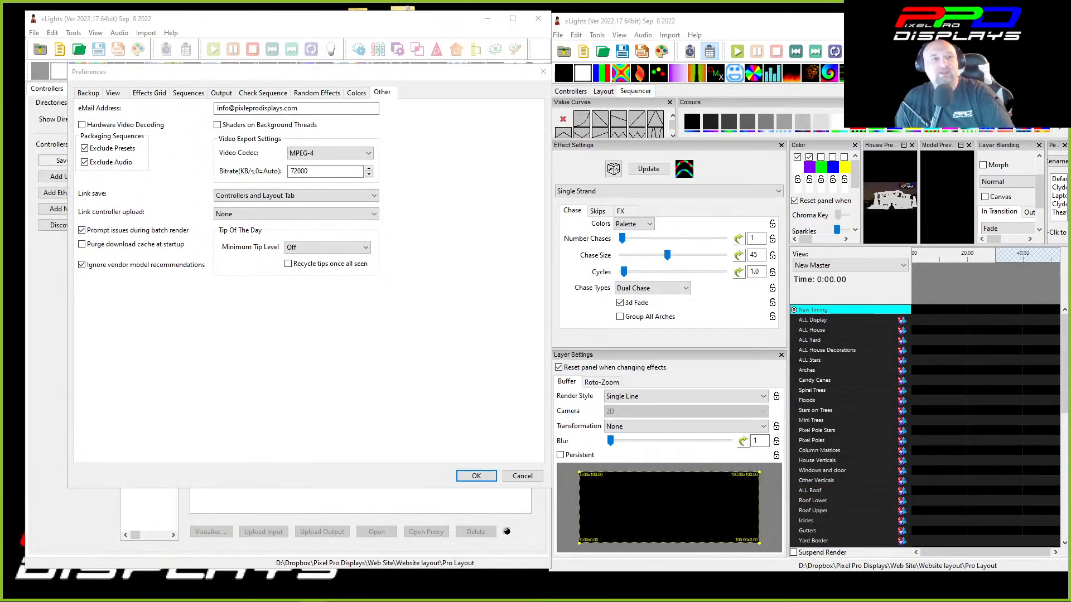
# In xLights, close the open Preferences dialog and the Effect Settings and Layer Settings panels.
pyautogui.click(542, 71)
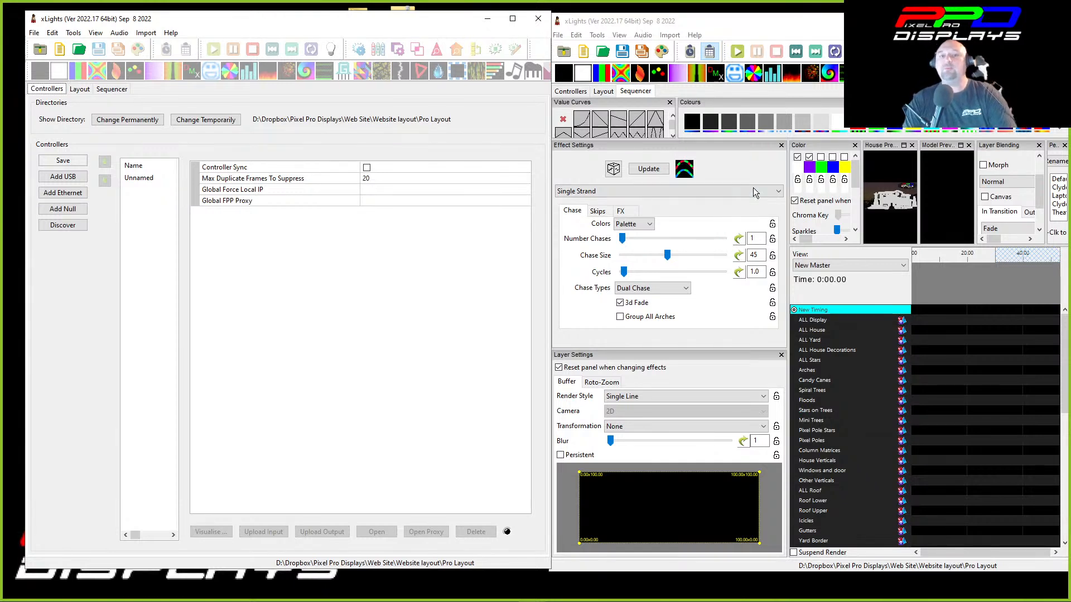
pyautogui.click(782, 152)
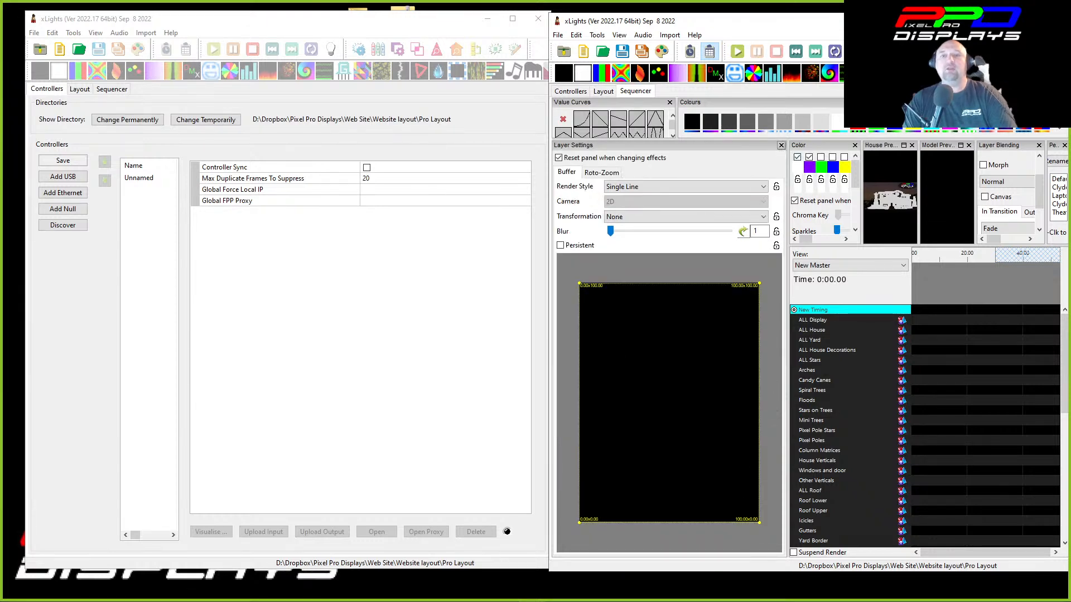
pyautogui.click(781, 145)
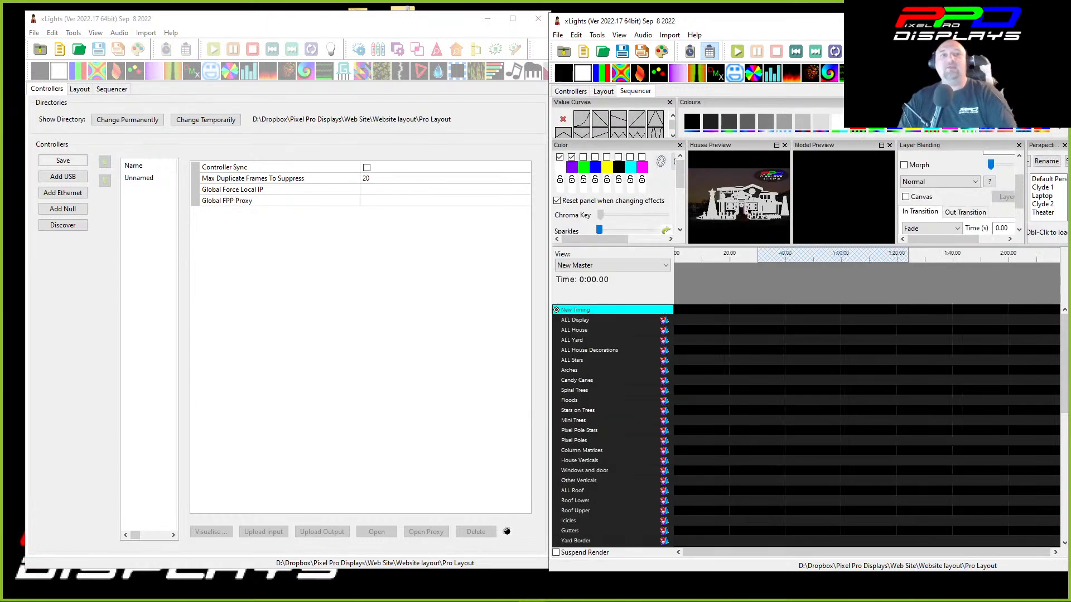
# Open the Preferences dialog of the xLights window showing the controllers and move it up within that window.
pyautogui.click(86, 25)
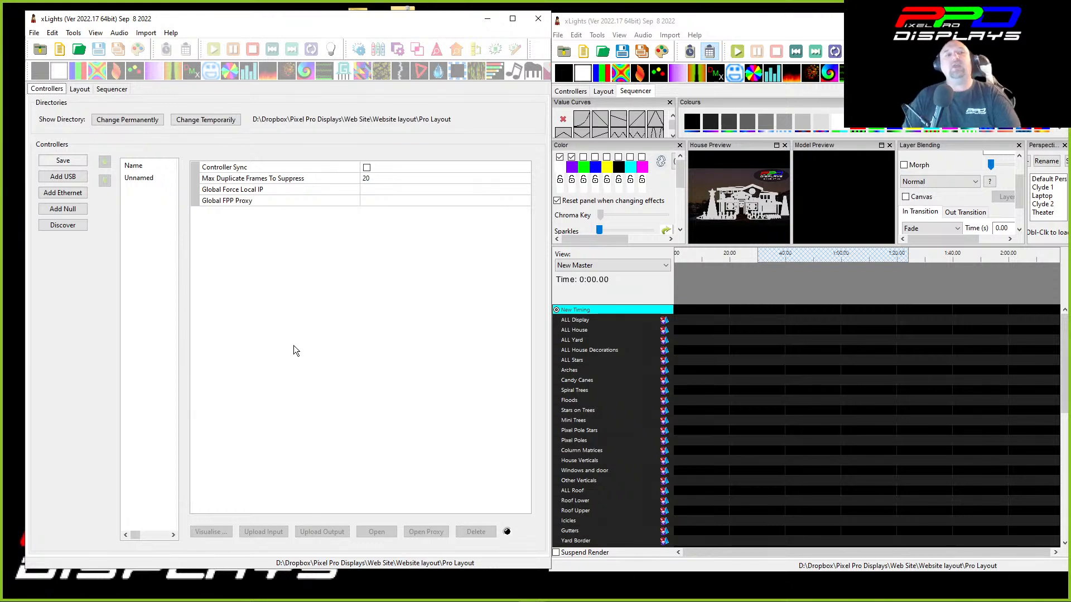
pyautogui.click(34, 33)
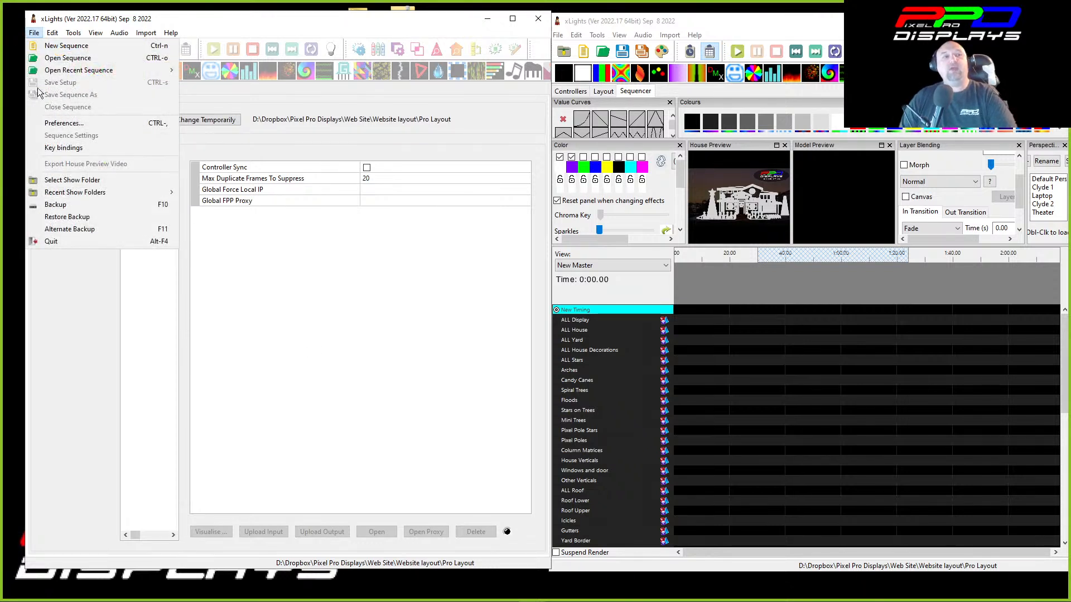
pyautogui.click(47, 127)
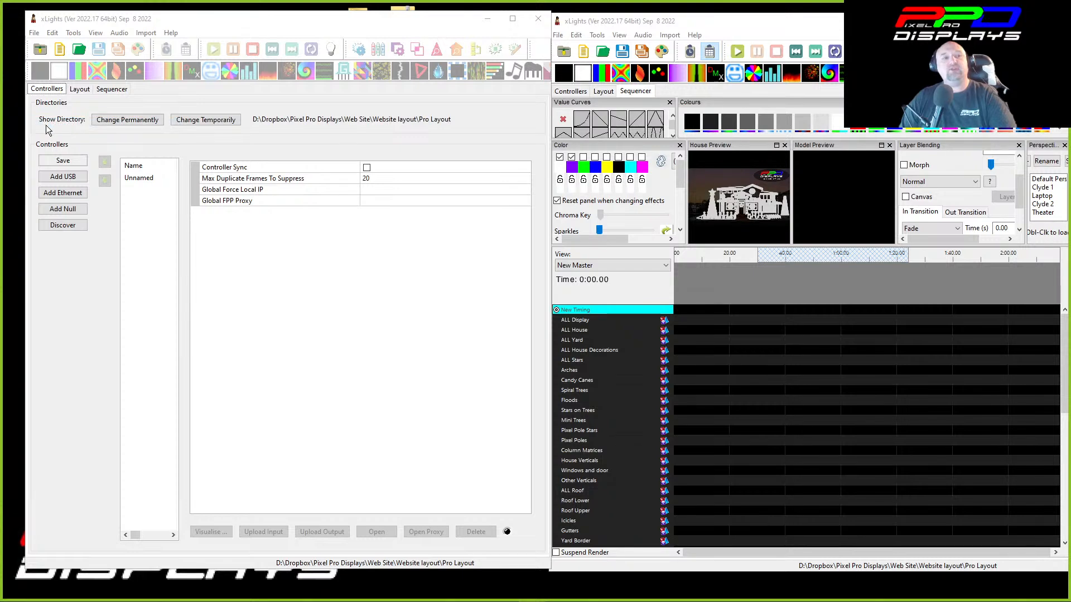
pyautogui.moveTo(158, 75); pyautogui.dragTo(145, 39)
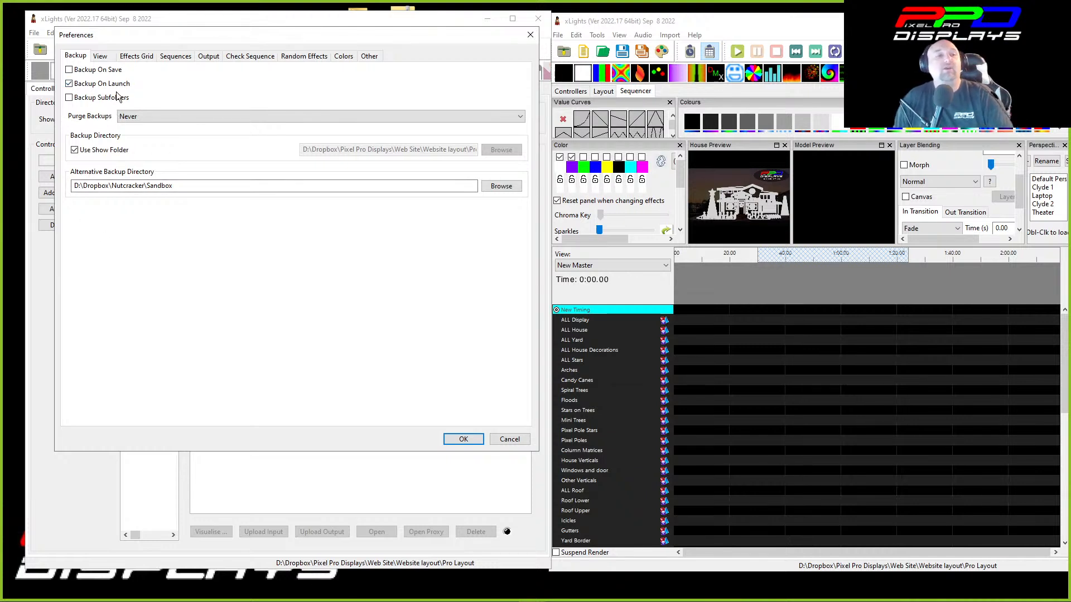
# Review the Purge Backups age options in the Backup preferences and keep the setting at Never.
pyautogui.click(142, 118)
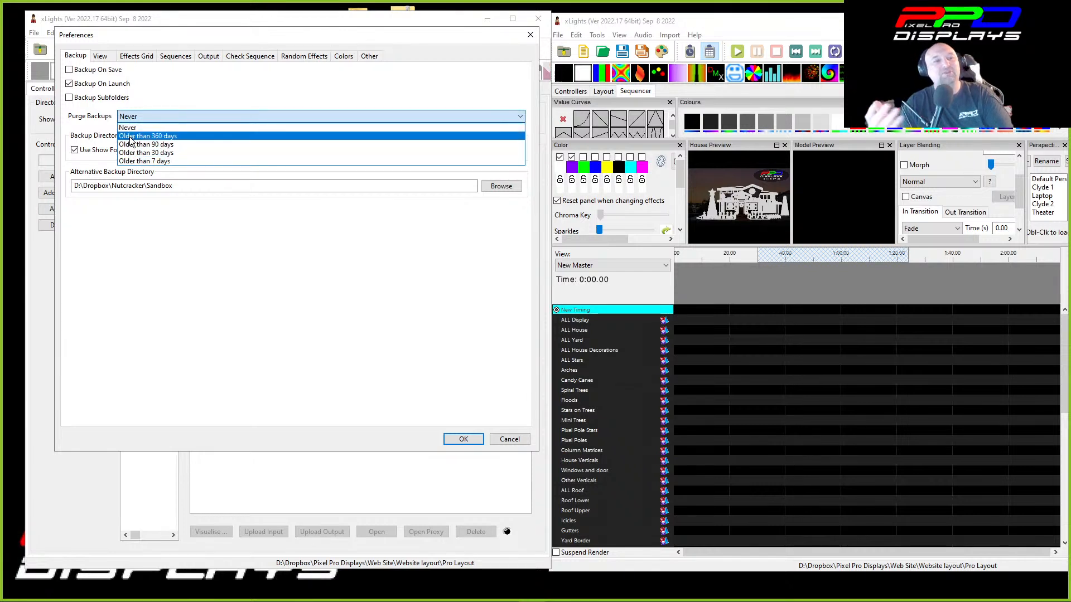
pyautogui.click(129, 127)
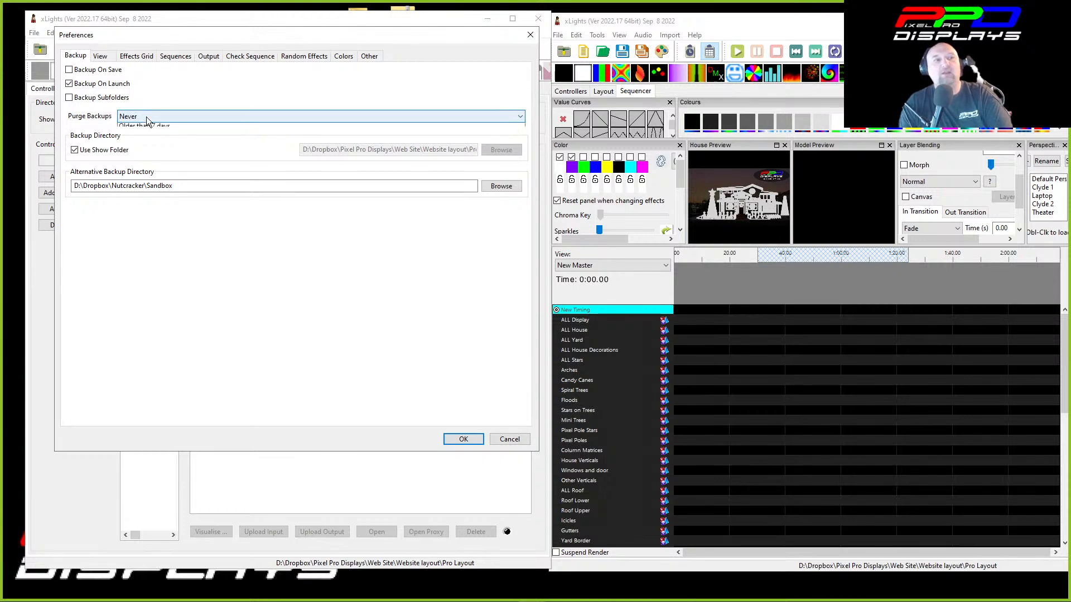
pyautogui.click(146, 116)
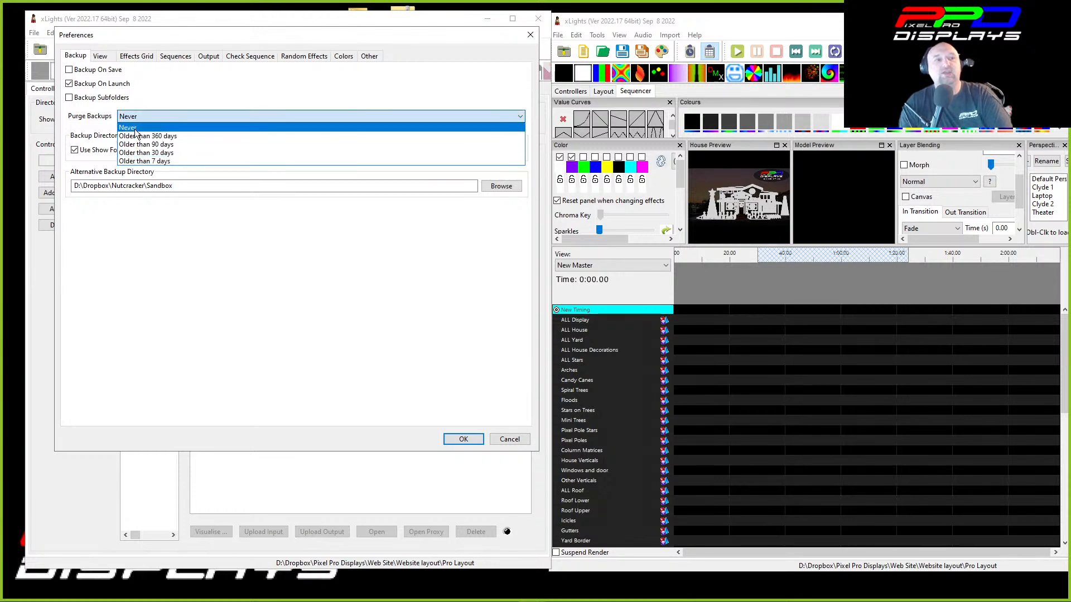
pyautogui.click(132, 127)
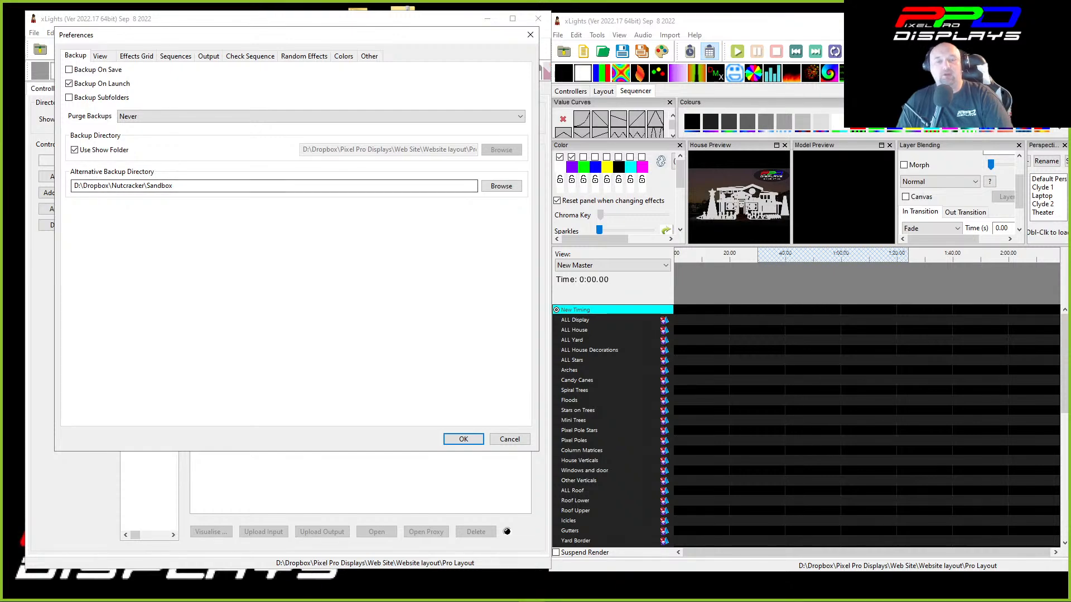
# Show the Backup, Restore Backup and Alternate Backup commands in the sequencer window, and return to the Preferences dialog.
pyautogui.click(597, 21)
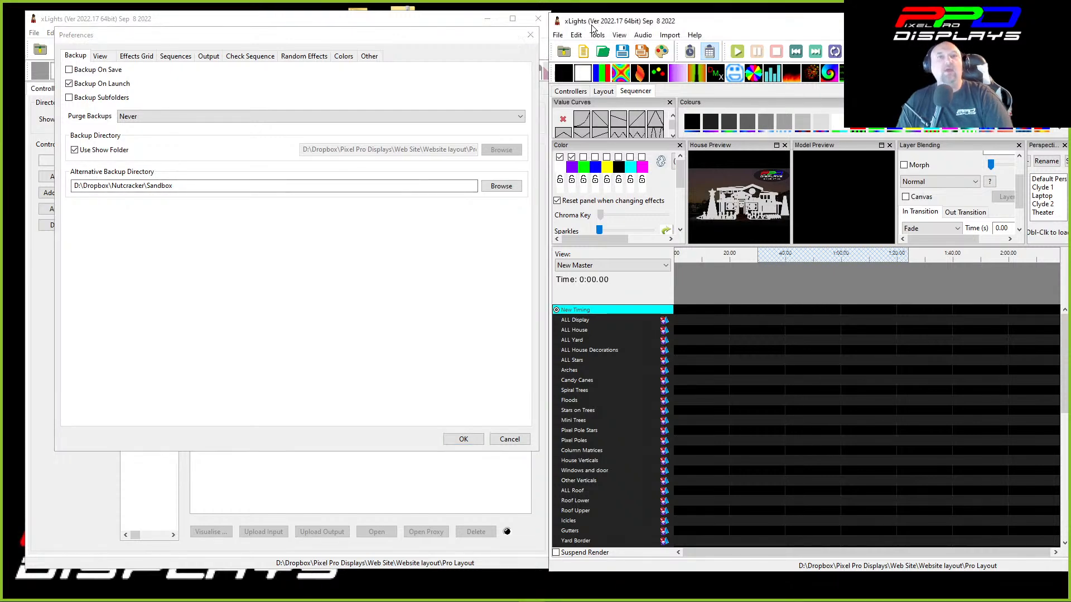
pyautogui.click(557, 35)
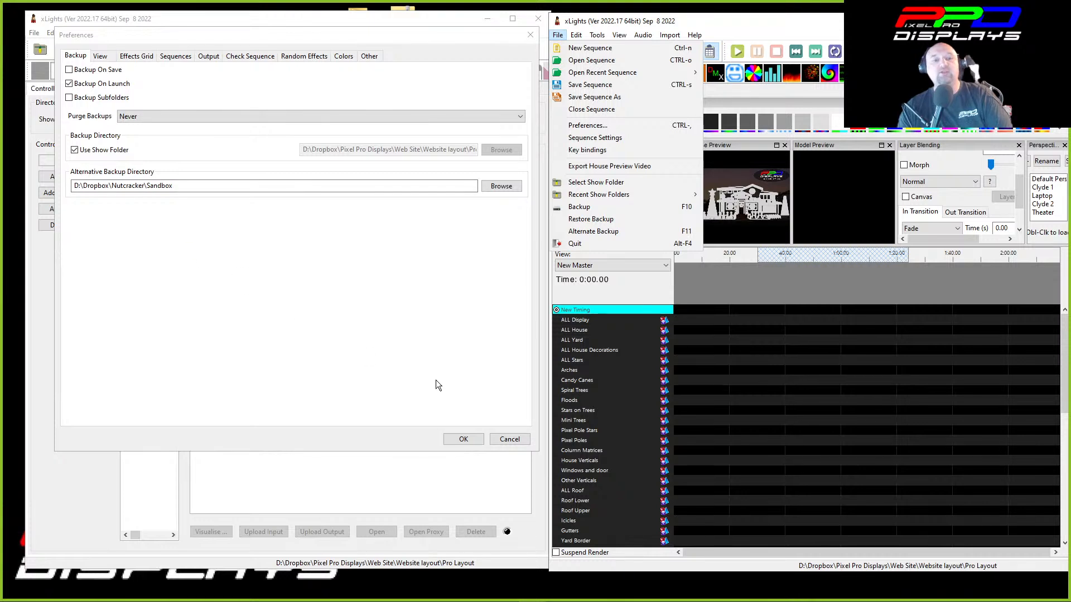
pyautogui.click(96, 38)
# Review the Tool Icon Size options in the View preferences and maximize the sequencer window to examine its toolbars.
pyautogui.click(101, 58)
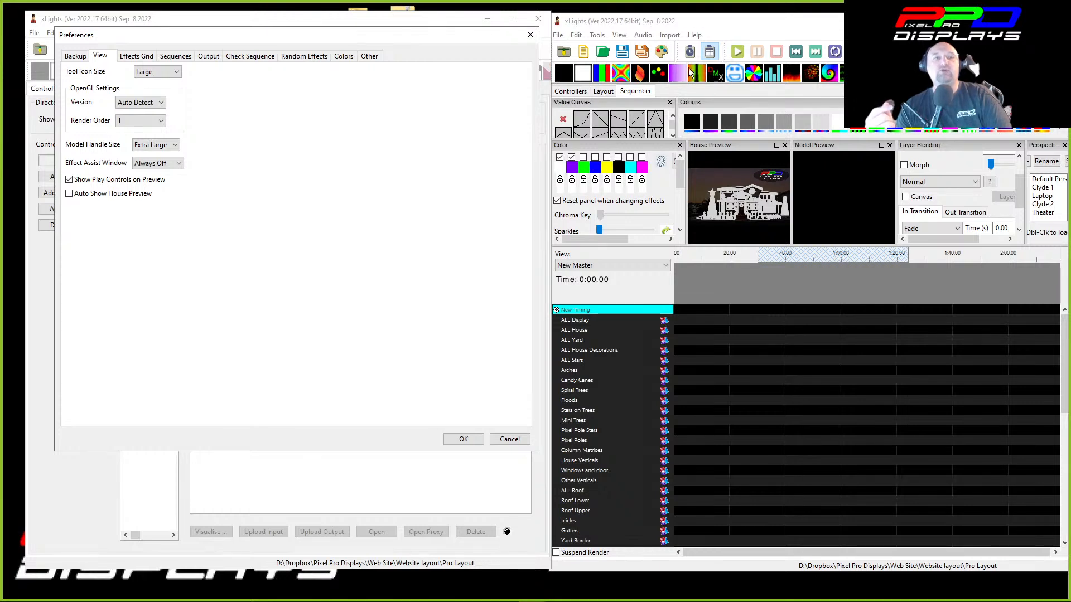
pyautogui.click(156, 72)
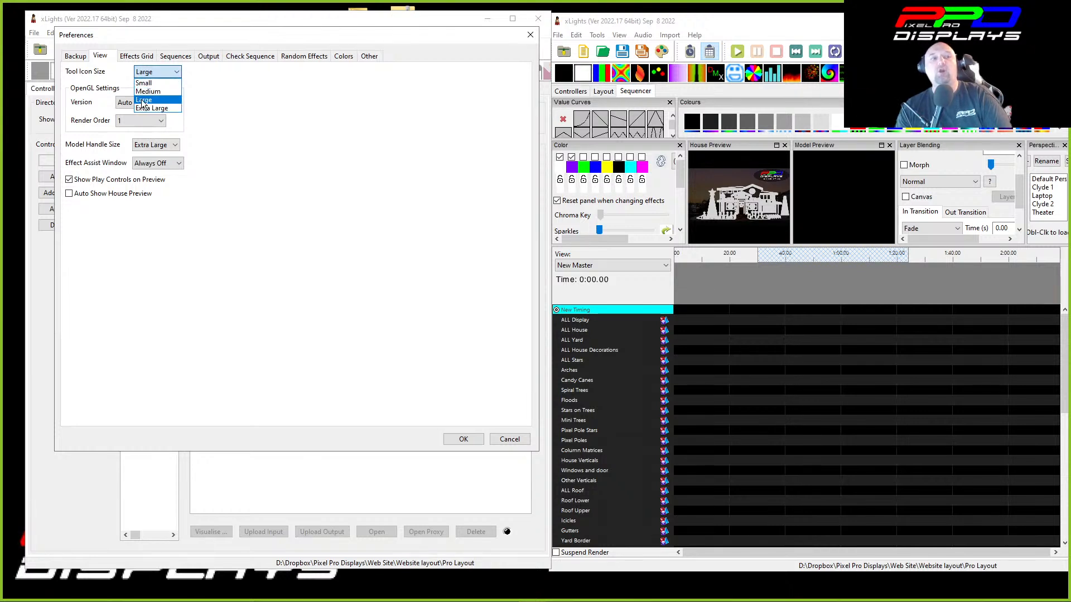
pyautogui.click(672, 27)
pyautogui.doubleClick(671, 22)
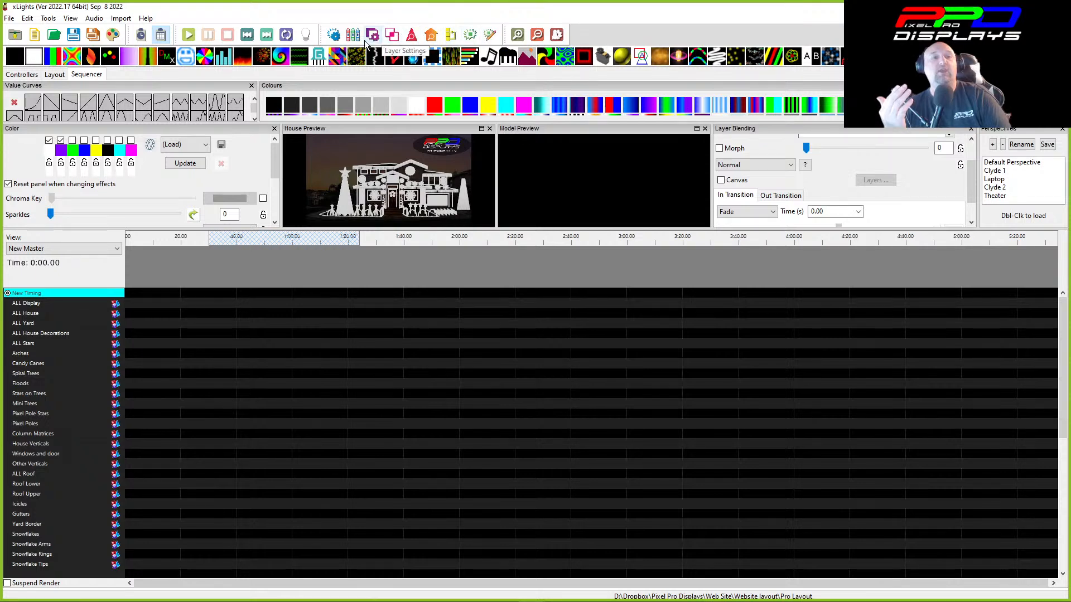
# Show the Effects panel, float it as a large window over the sequencer grid, and hide it again.
pyautogui.click(472, 36)
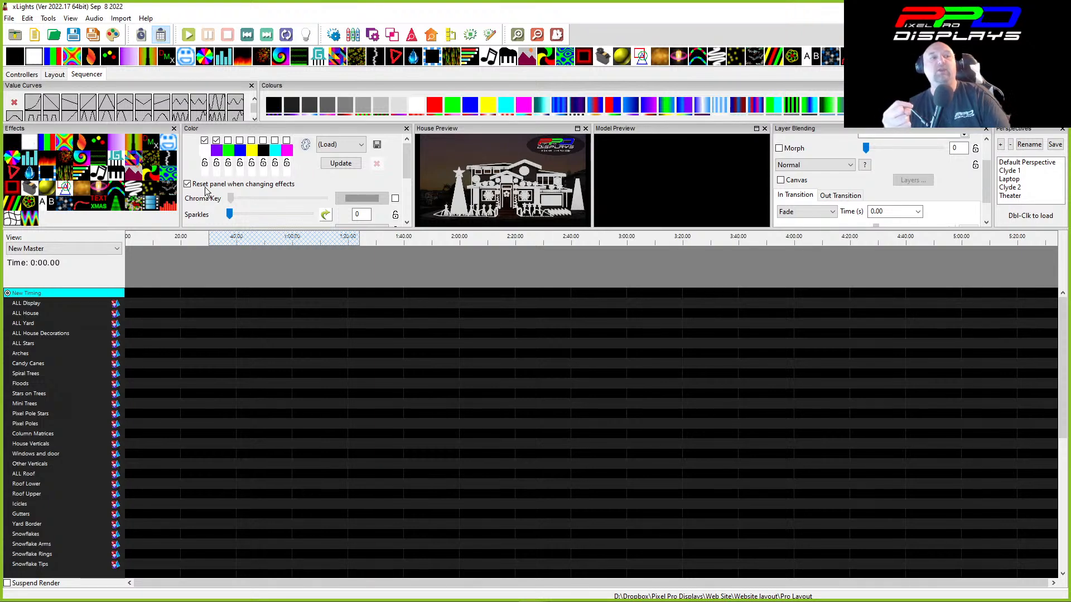
pyautogui.moveTo(54, 130); pyautogui.dragTo(273, 278)
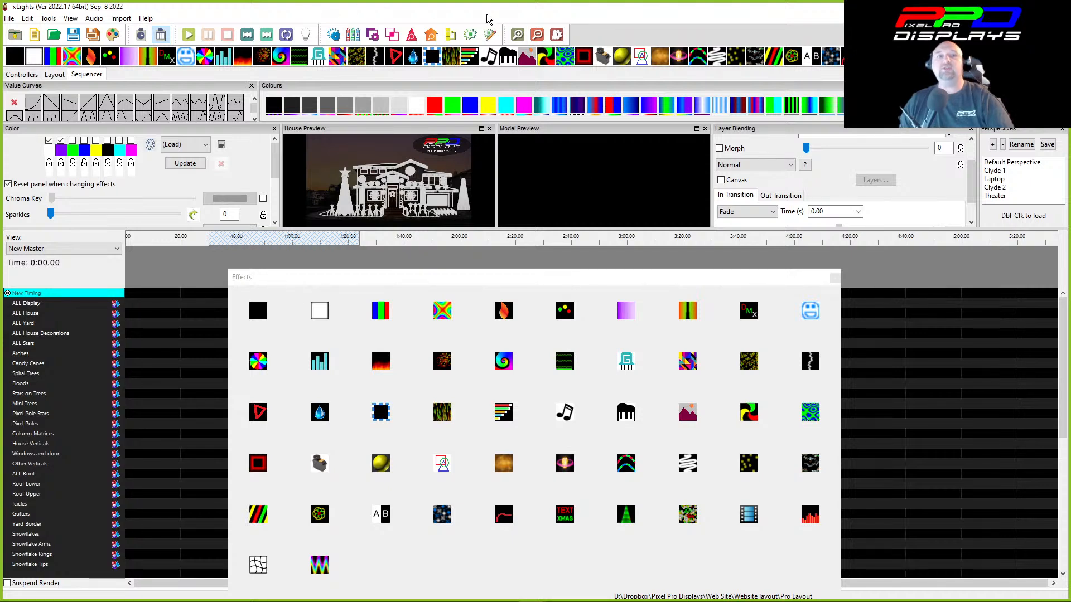
pyautogui.click(474, 38)
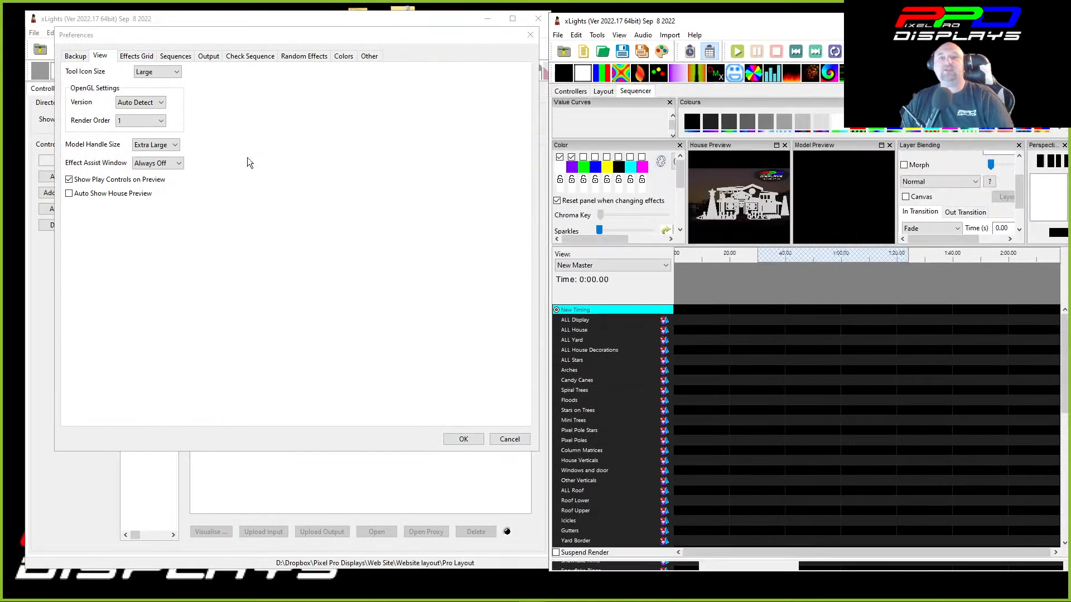
# Compare the Tool Icon Size options with the toolbars of the maximized sequencer window, and restore that window's size.
pyautogui.click(156, 69)
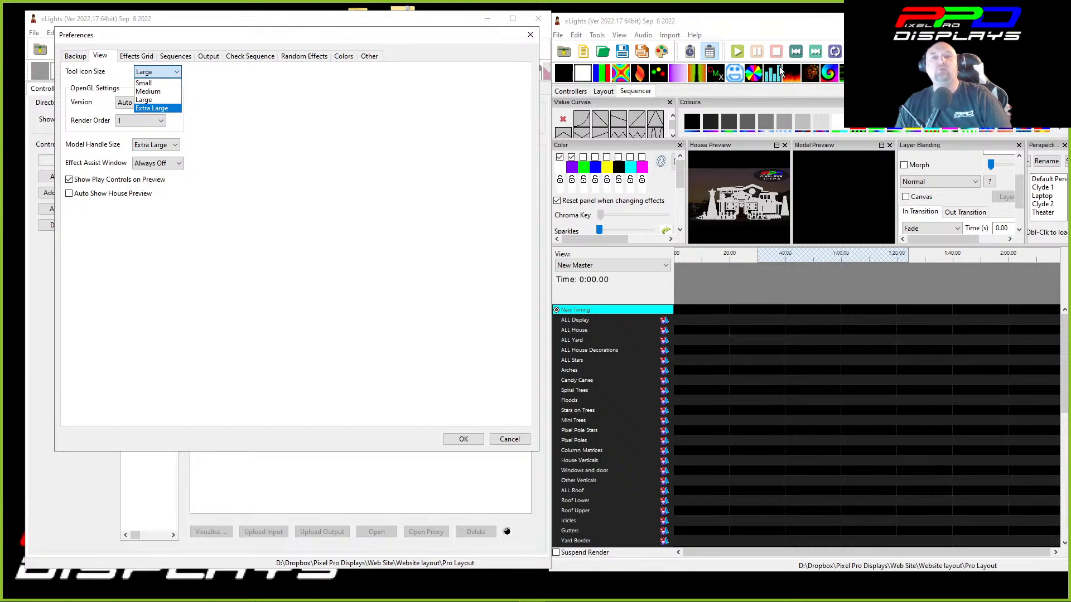
pyautogui.doubleClick(772, 22)
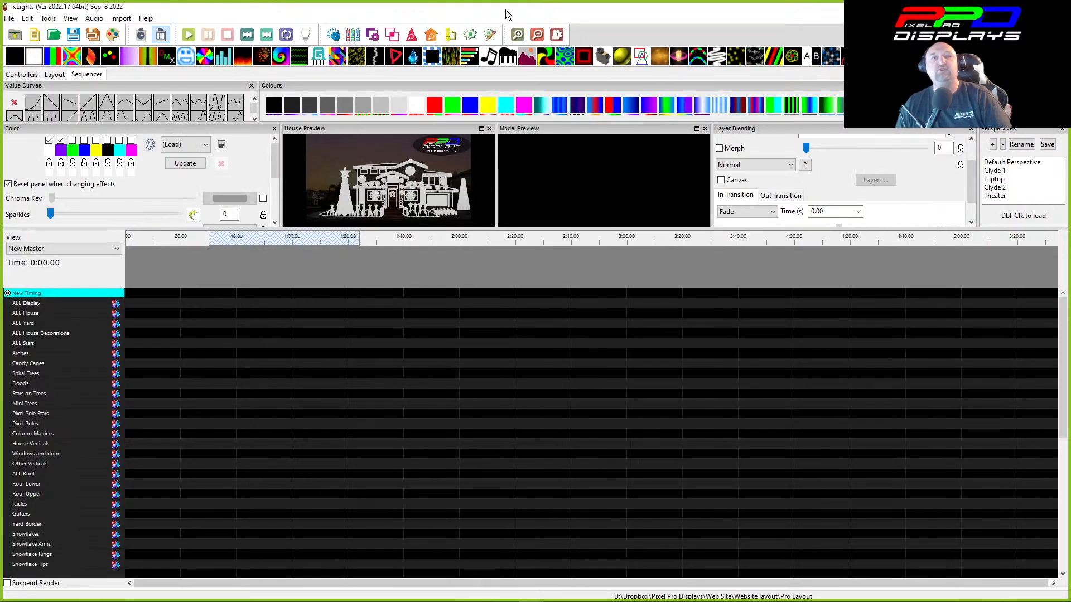
pyautogui.doubleClick(250, 10)
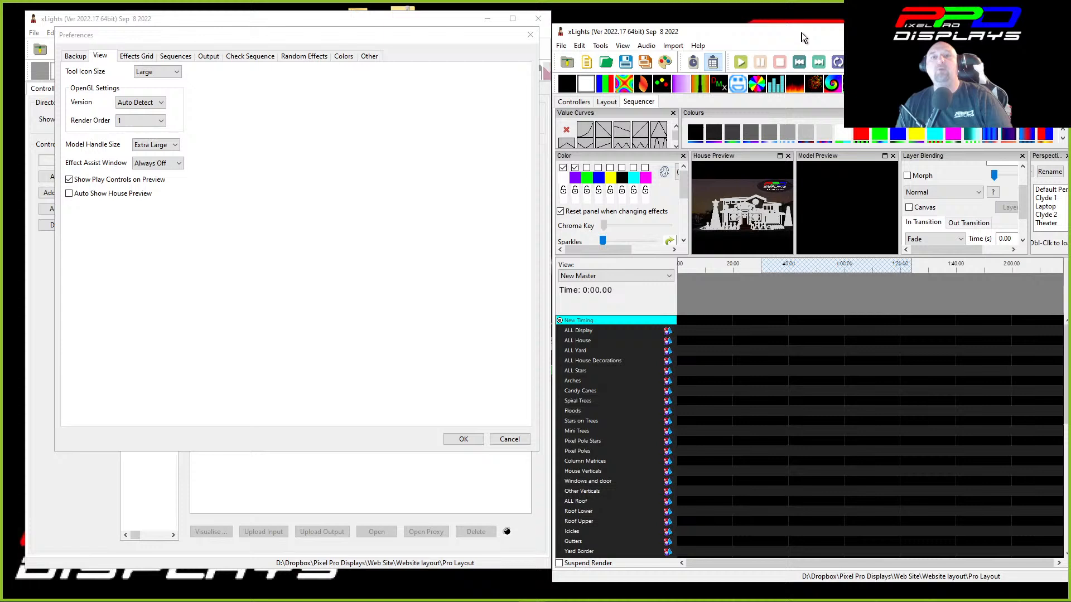
# Place the sequencer window beside the Preferences dialog, undock its effects toolbar and move the floating toolbar out of the way.
pyautogui.moveTo(802, 32); pyautogui.dragTo(783, 21)
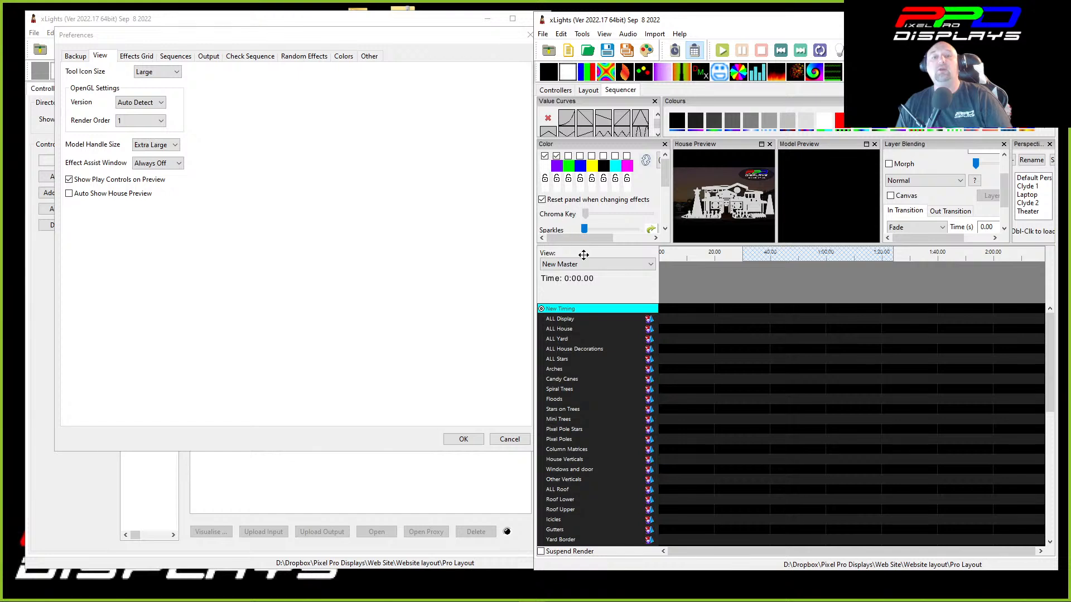
pyautogui.moveTo(583, 254); pyautogui.dragTo(698, 555)
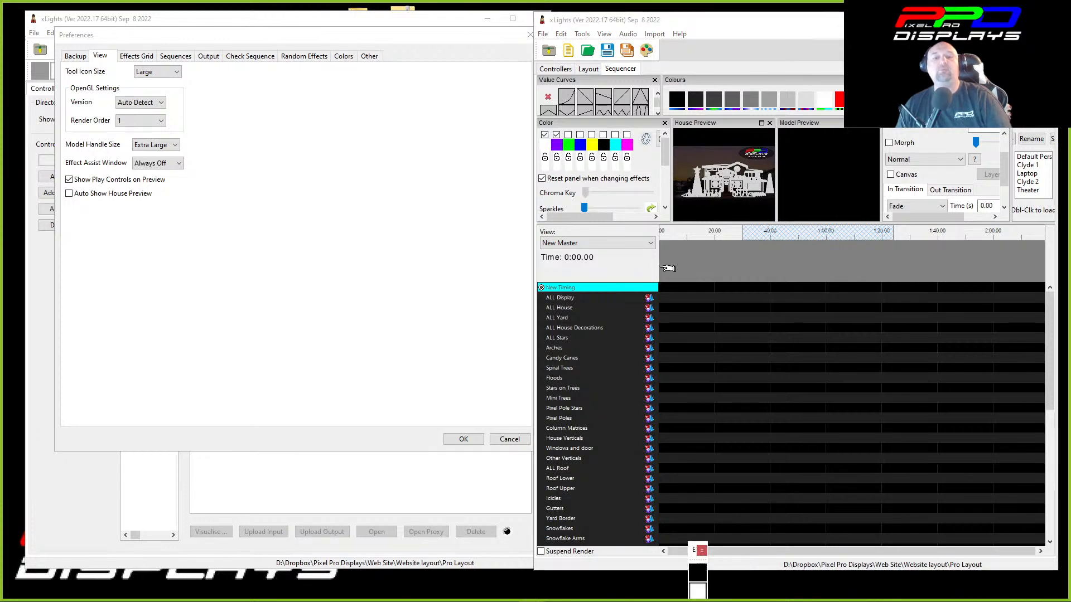
pyautogui.moveTo(691, 551); pyautogui.dragTo(1021, 42)
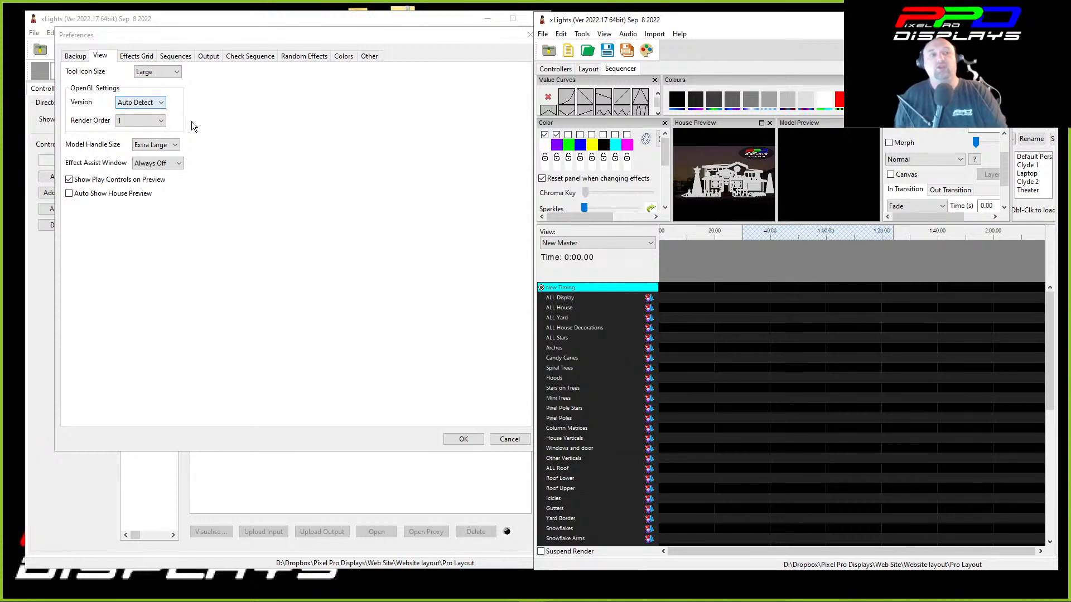
# Review the OpenGL Render Order options and show the Other preferences page of the xLights manual in the browser, then move the browser away.
pyautogui.click(132, 121)
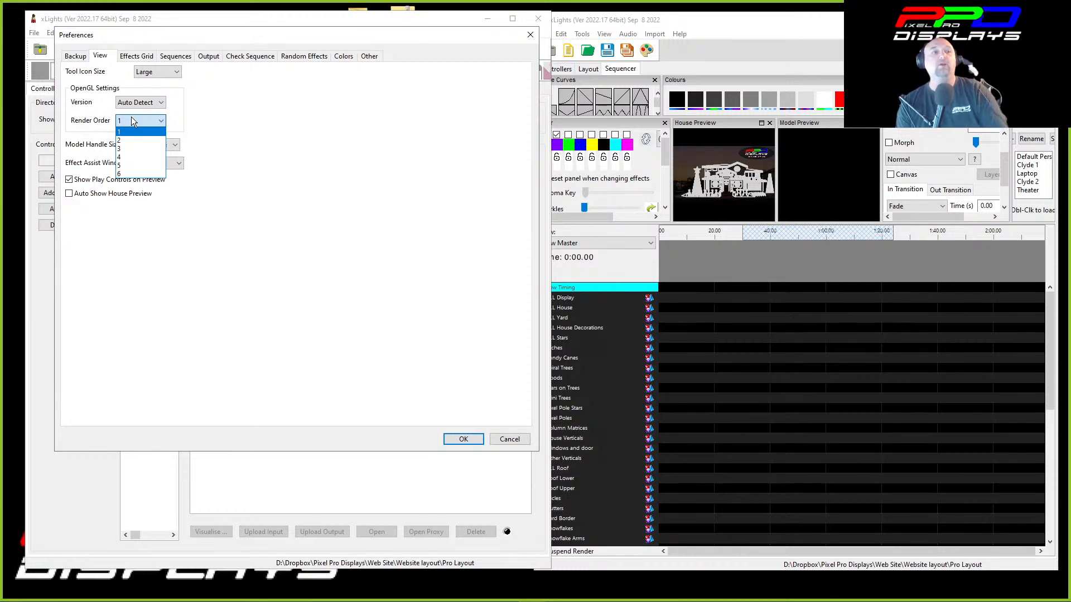
pyautogui.click(247, 111)
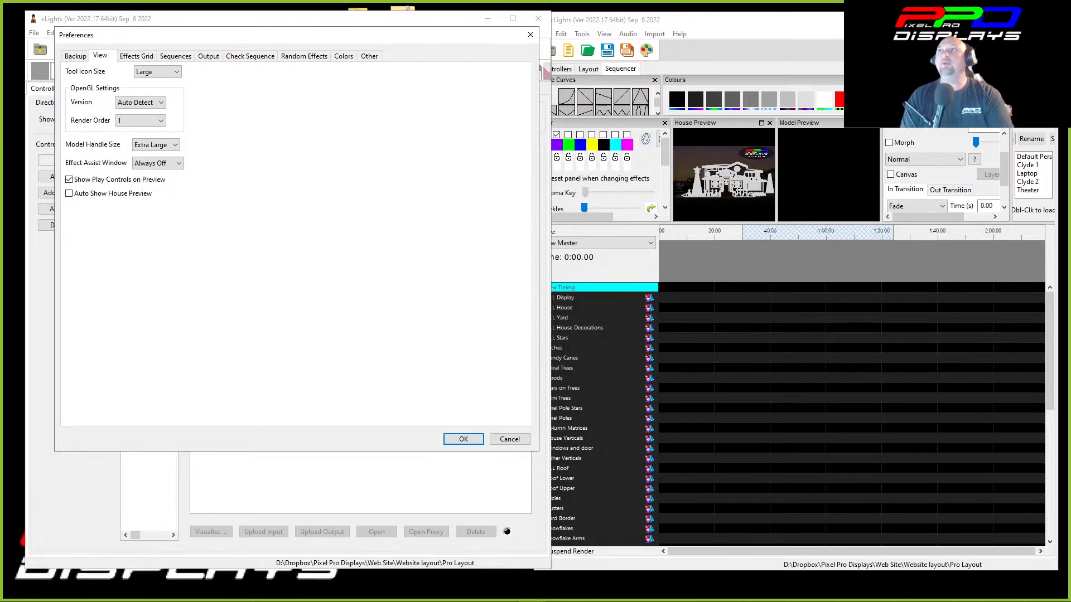
pyautogui.moveTo(1, 365); pyautogui.dragTo(230, 99)
pyautogui.moveTo(389, 60); pyautogui.dragTo(319, 35)
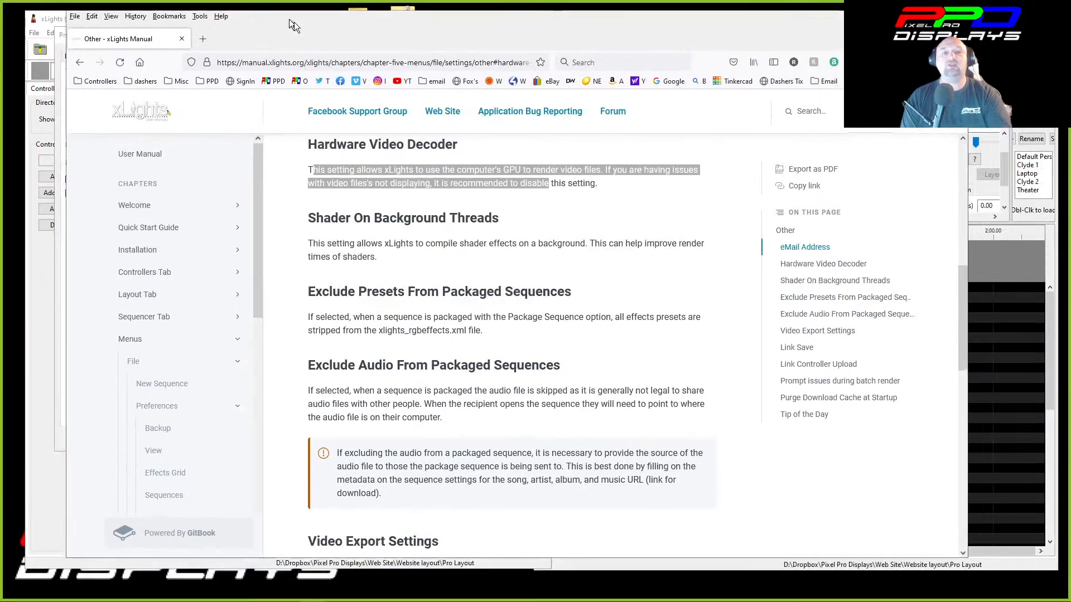
pyautogui.scroll(5, 457, 265)
pyautogui.scroll(3, 456, 265)
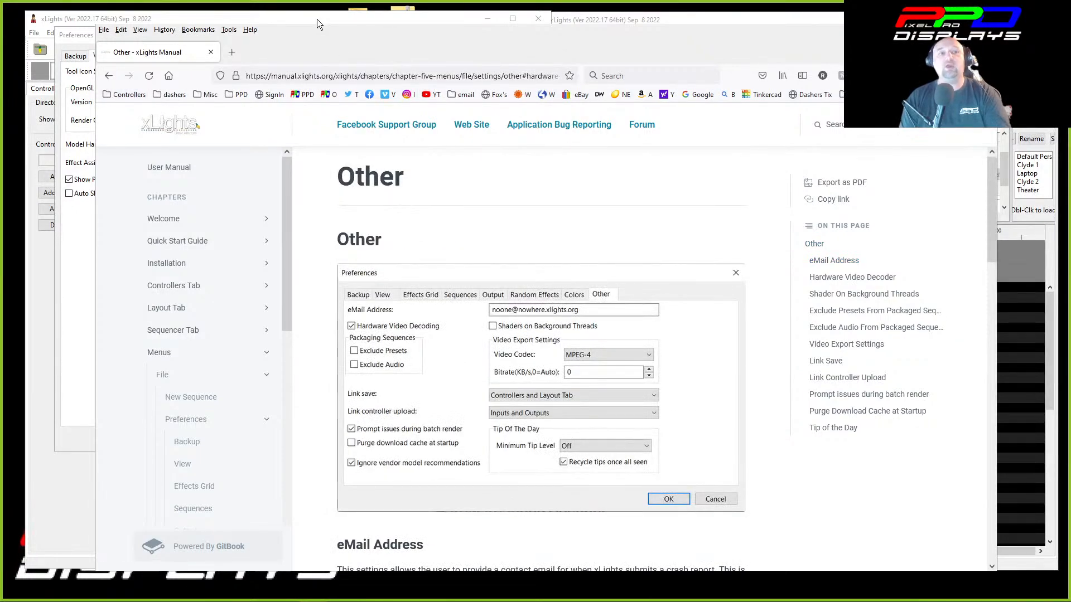
pyautogui.moveTo(333, 38); pyautogui.dragTo(1070, 167)
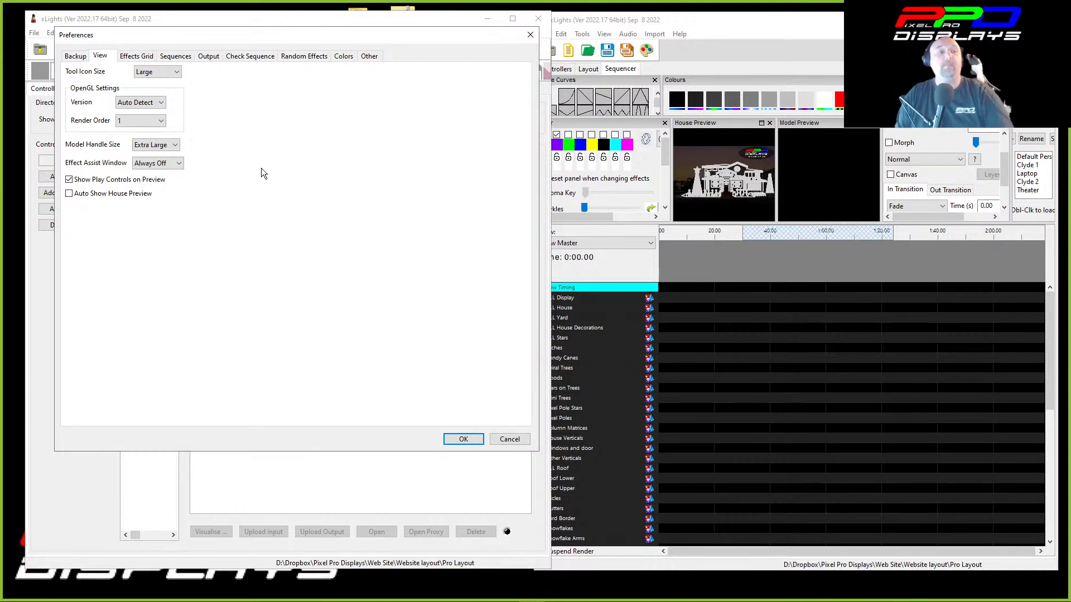
# Review the Model Handle Size options and select the Megatree Star in the layout to examine its handles.
pyautogui.click(147, 145)
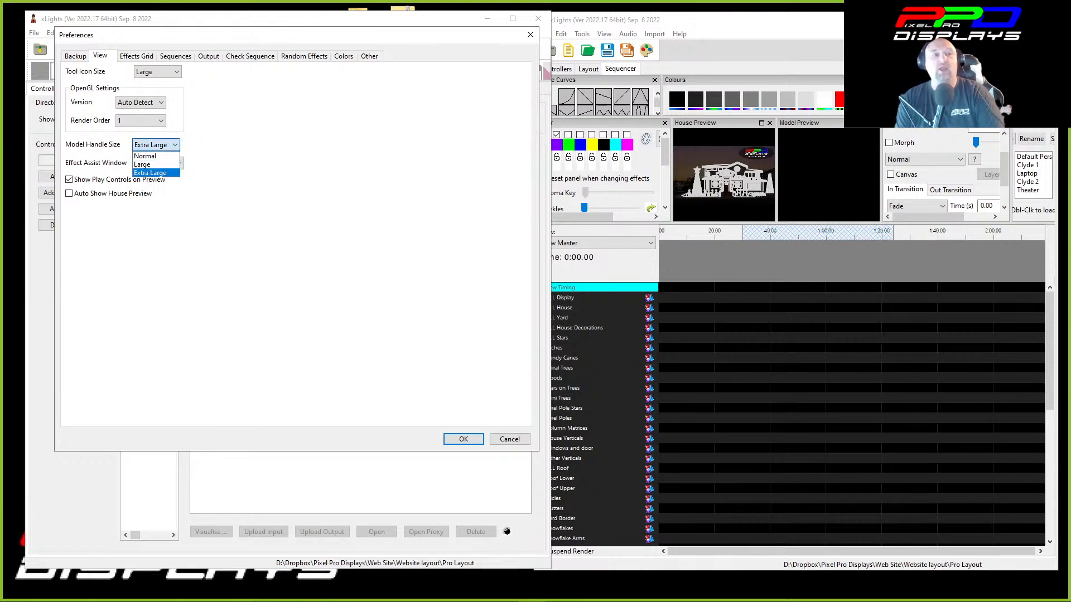
pyautogui.click(248, 165)
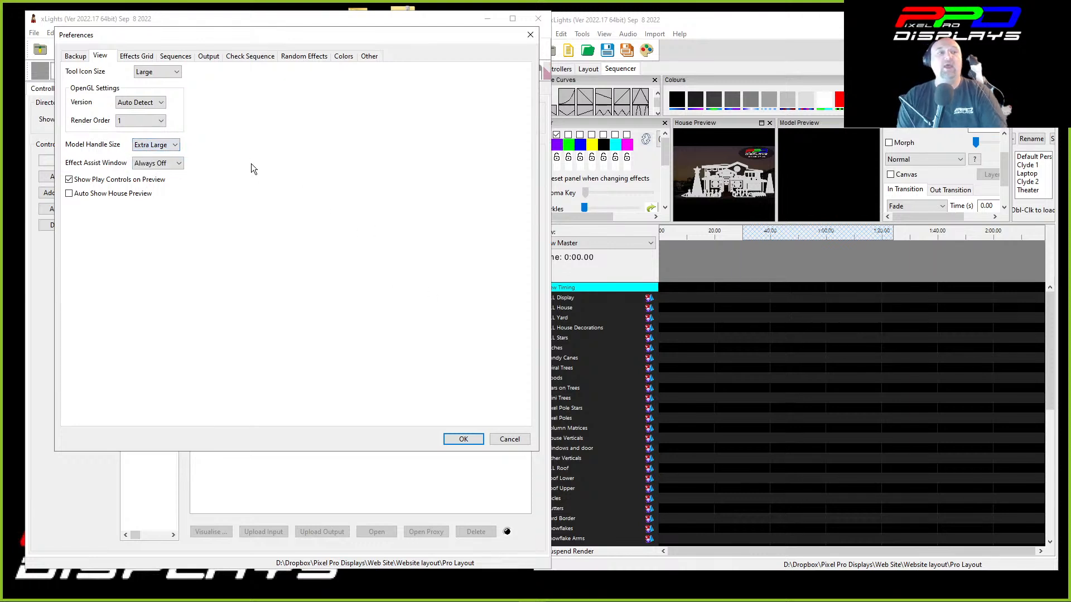
pyautogui.click(575, 66)
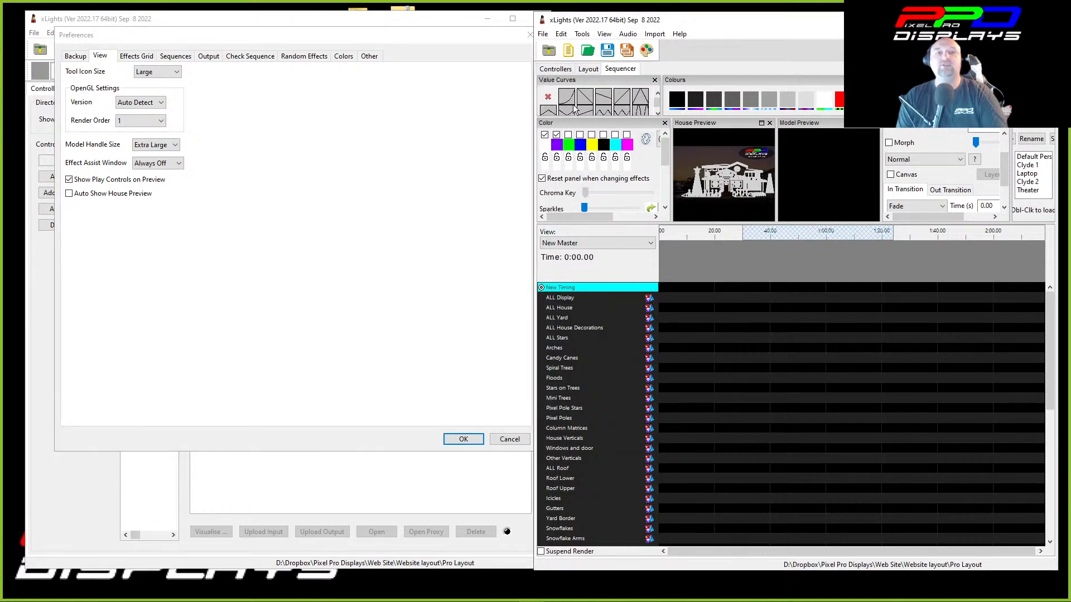
pyautogui.click(588, 72)
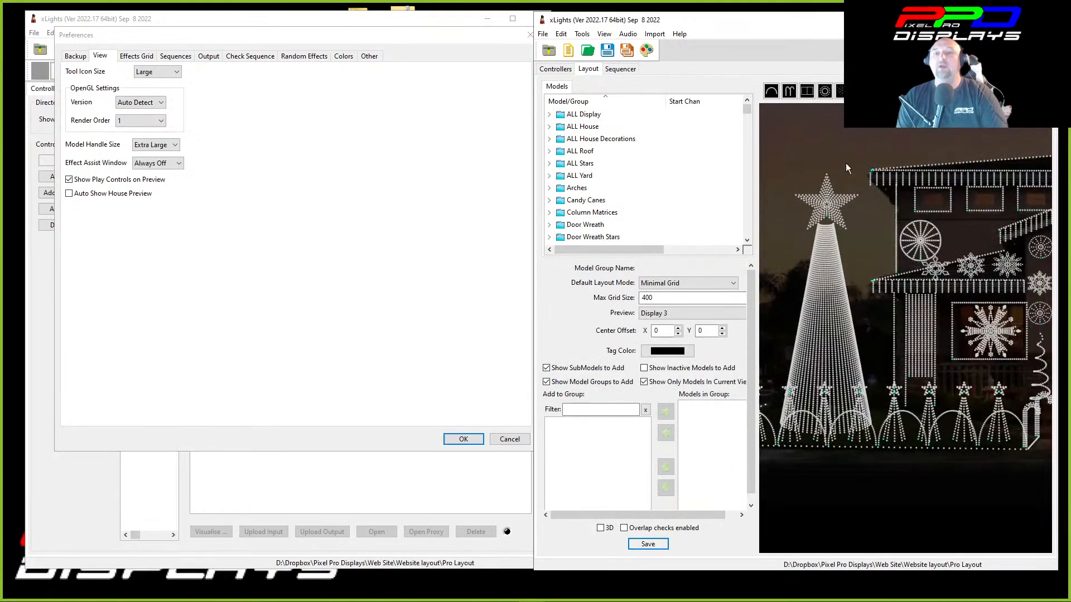
pyautogui.click(819, 204)
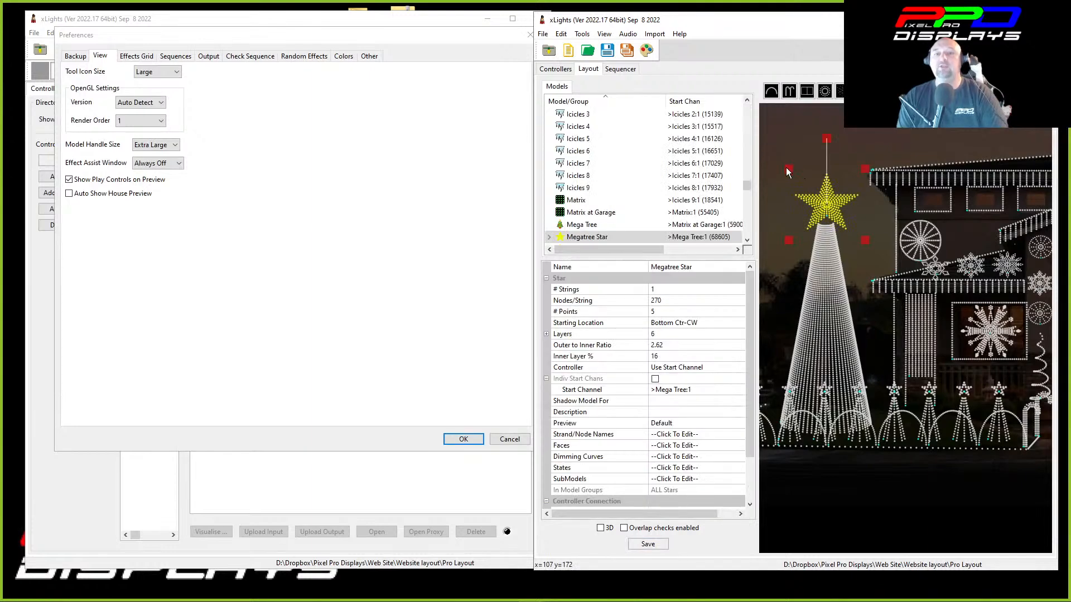
pyautogui.click(787, 171)
# Unlock the Megatree Star, shrink it slightly from its upper-left corner handle, and lock it again.
pyautogui.rightClick(835, 216)
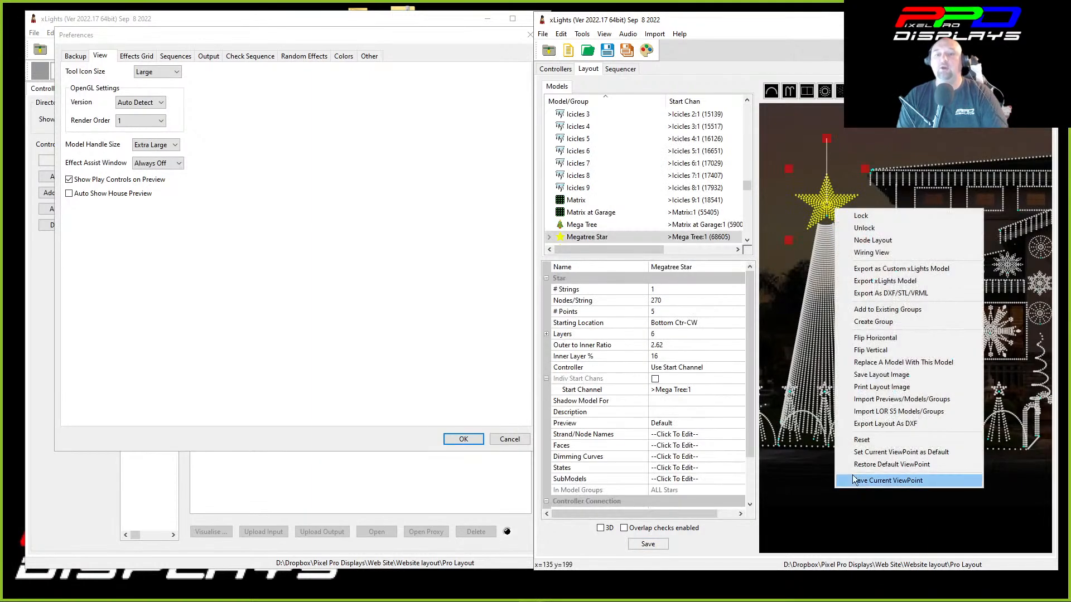
pyautogui.click(856, 229)
pyautogui.moveTo(788, 169)
pyautogui.mouseDown()
pyautogui.moveTo(768, 143)
pyautogui.moveTo(790, 153)
pyautogui.moveTo(791, 178)
pyautogui.mouseUp()
pyautogui.rightClick(837, 212)
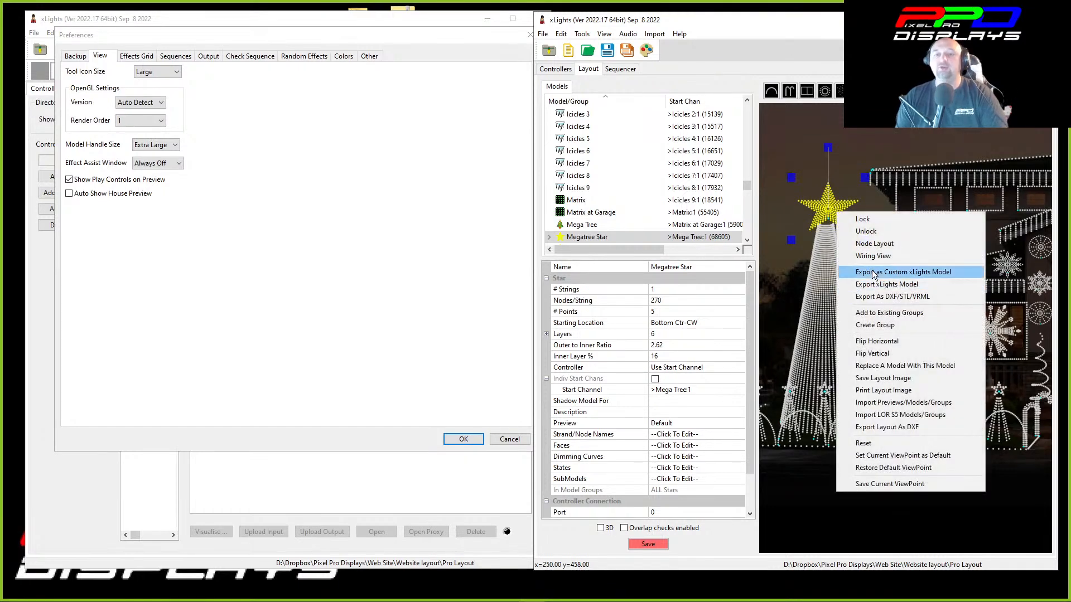
pyautogui.click(862, 221)
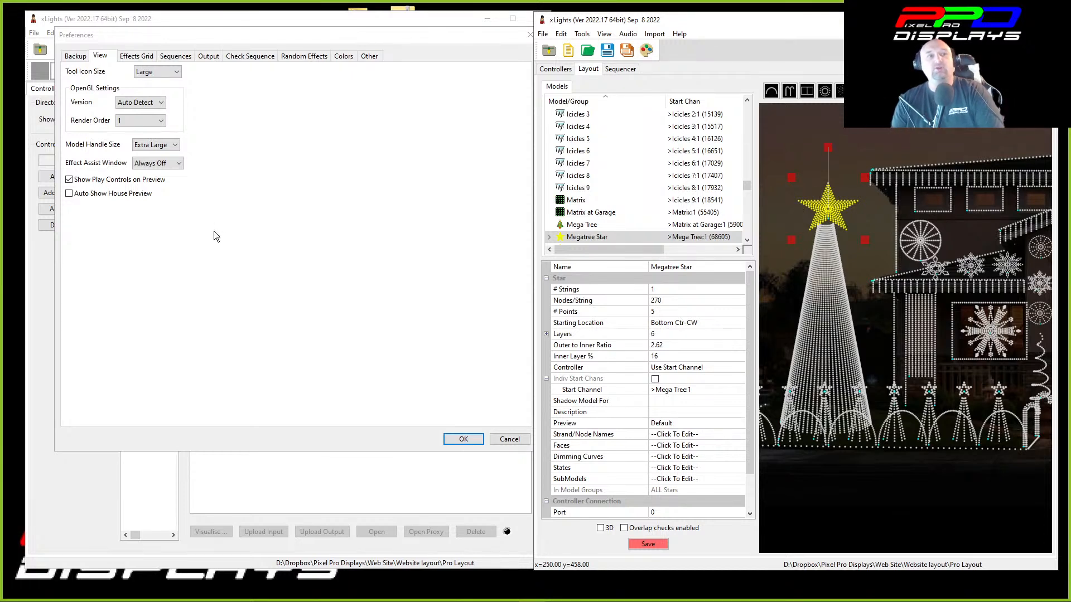
# Review the Model Handle Size options and show the sequencer in the maximized second xLights window.
pyautogui.click(153, 145)
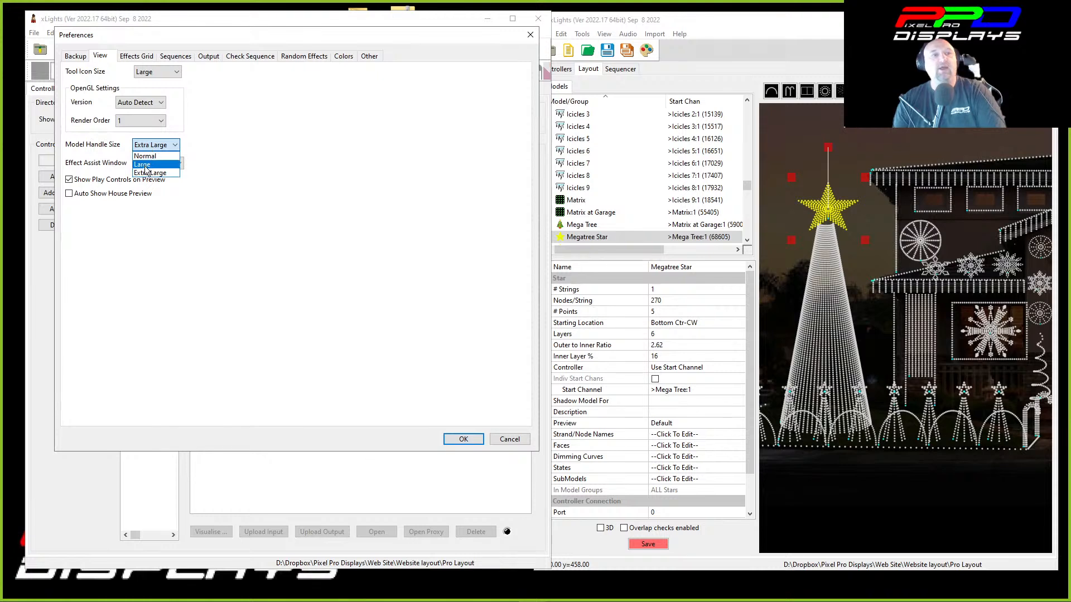
pyautogui.click(230, 161)
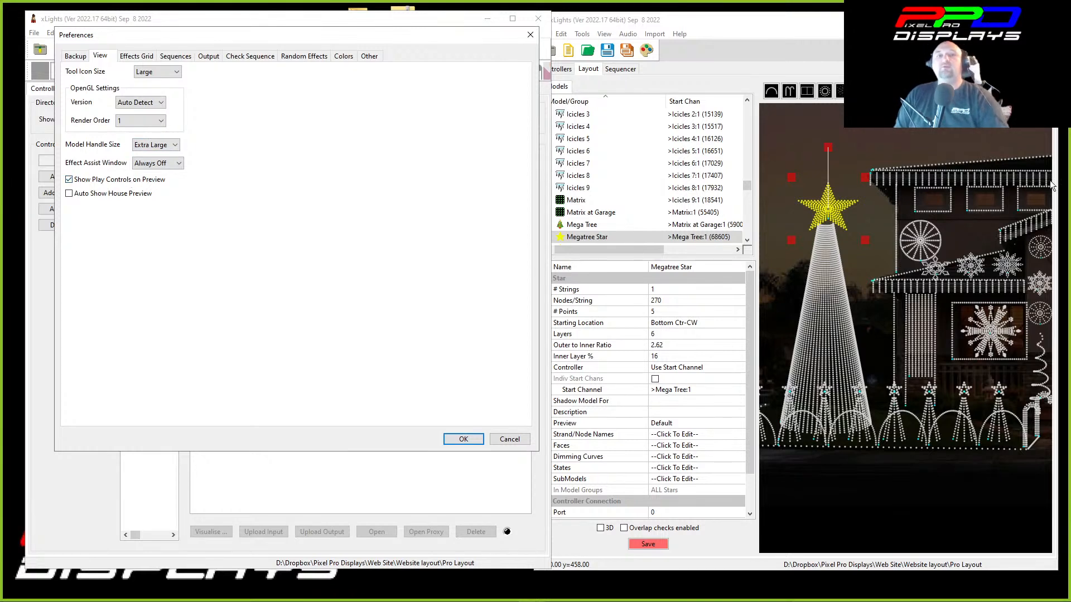
pyautogui.click(619, 69)
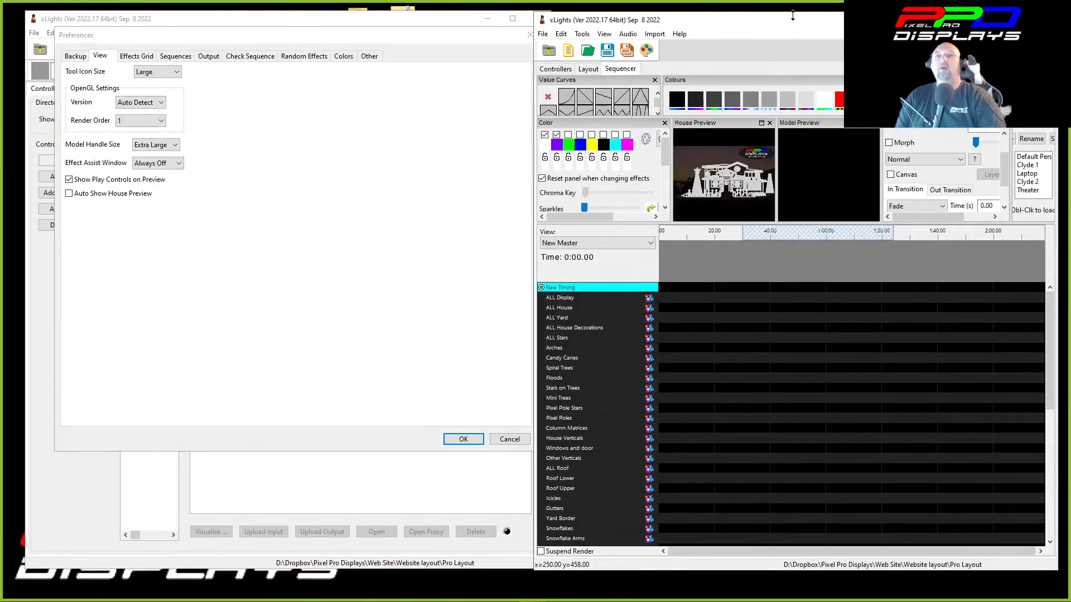
pyautogui.click(1020, 20)
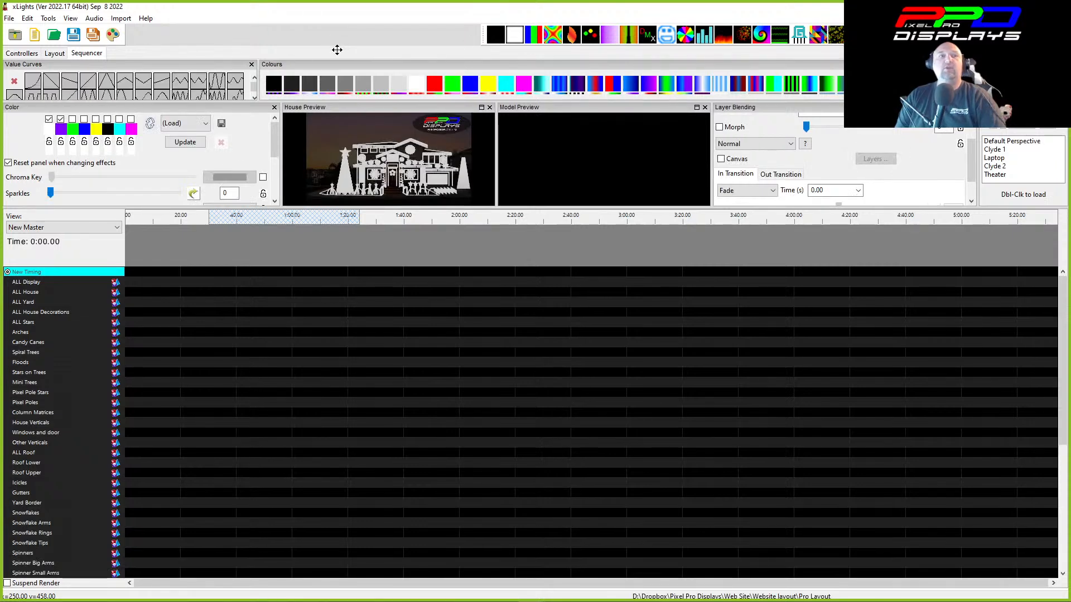
# Try to dock the floating Effects toolbar below the main toolbar of the maximized sequencer.
pyautogui.moveTo(338, 48); pyautogui.dragTo(21, 57)
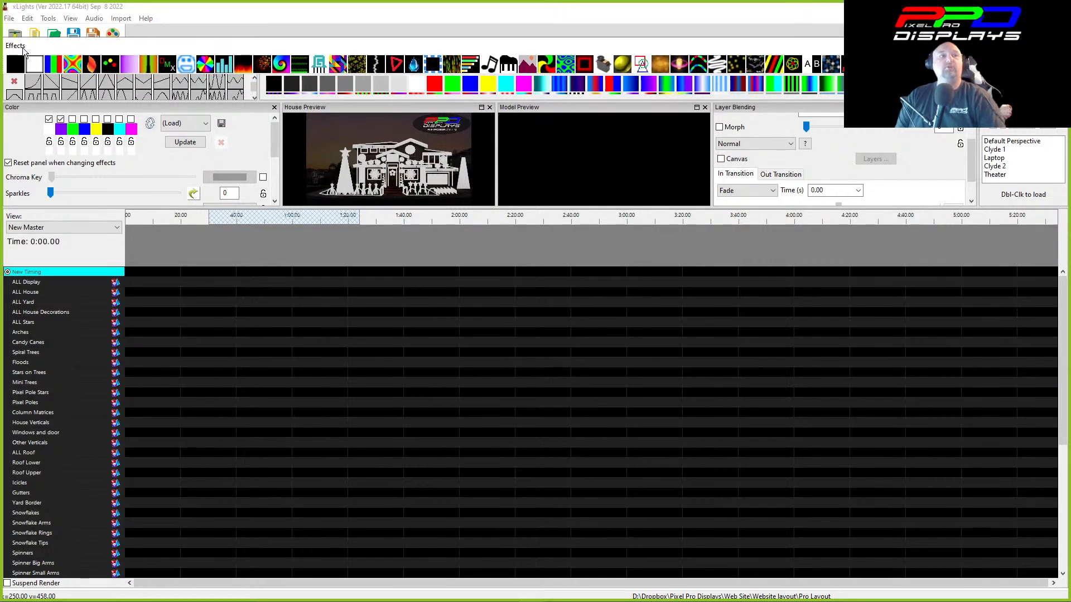
pyautogui.moveTo(892, 46); pyautogui.dragTo(920, 46)
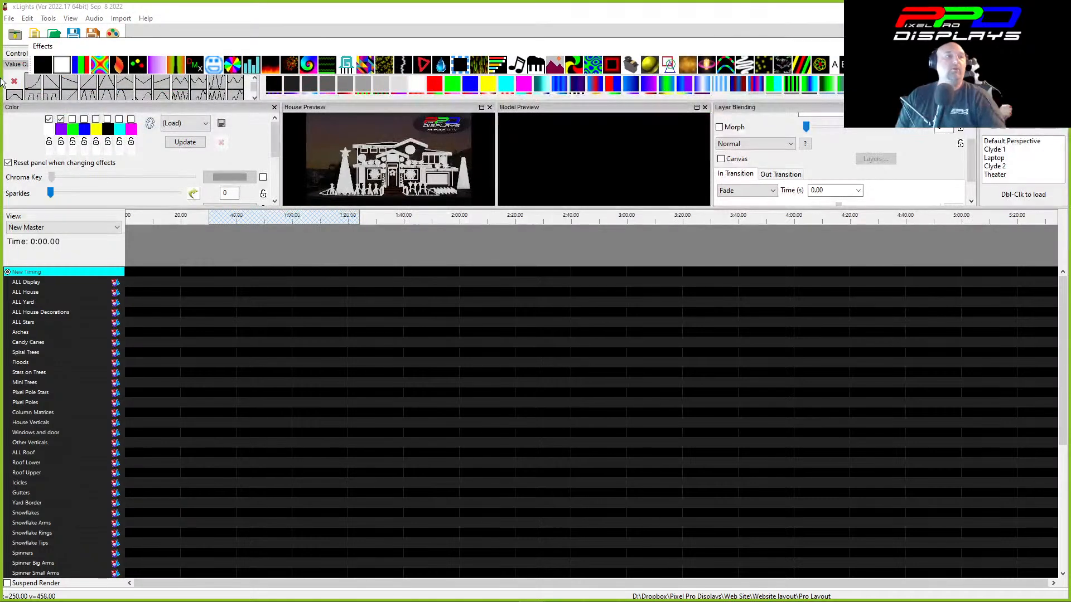
pyautogui.moveTo(34, 68); pyautogui.dragTo(3, 60)
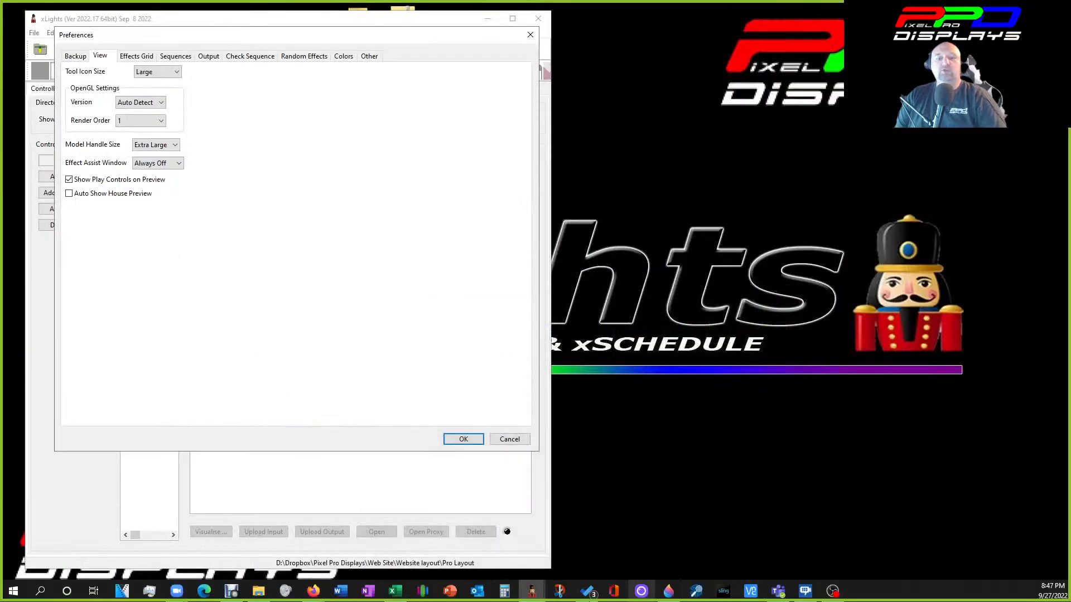
# Launch another xLights window and bring it into view over the desktop.
pyautogui.rightClick(525, 578)
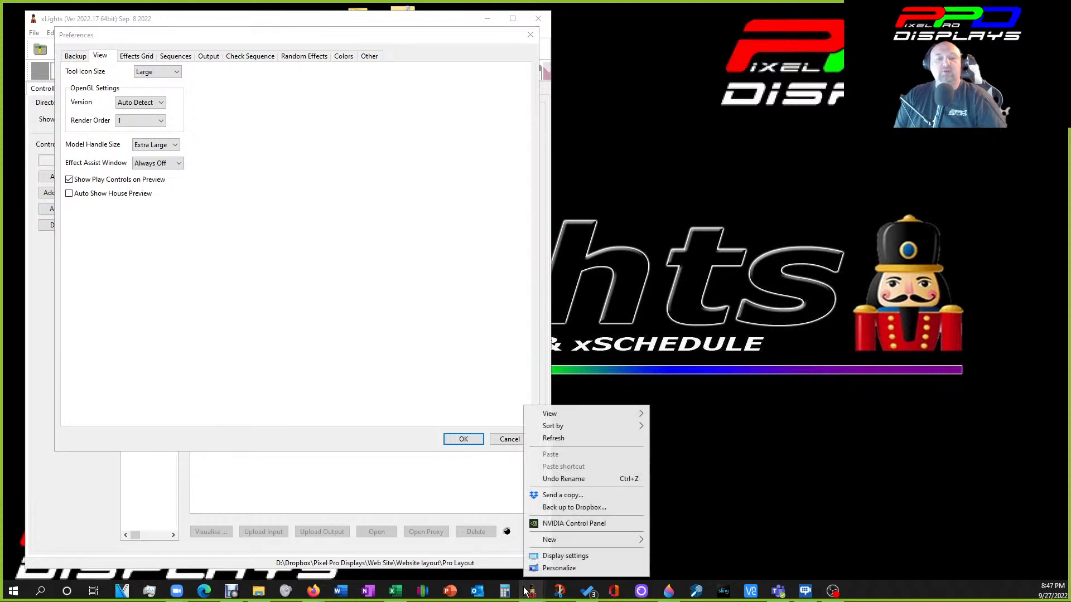
pyautogui.rightClick(524, 588)
pyautogui.click(491, 534)
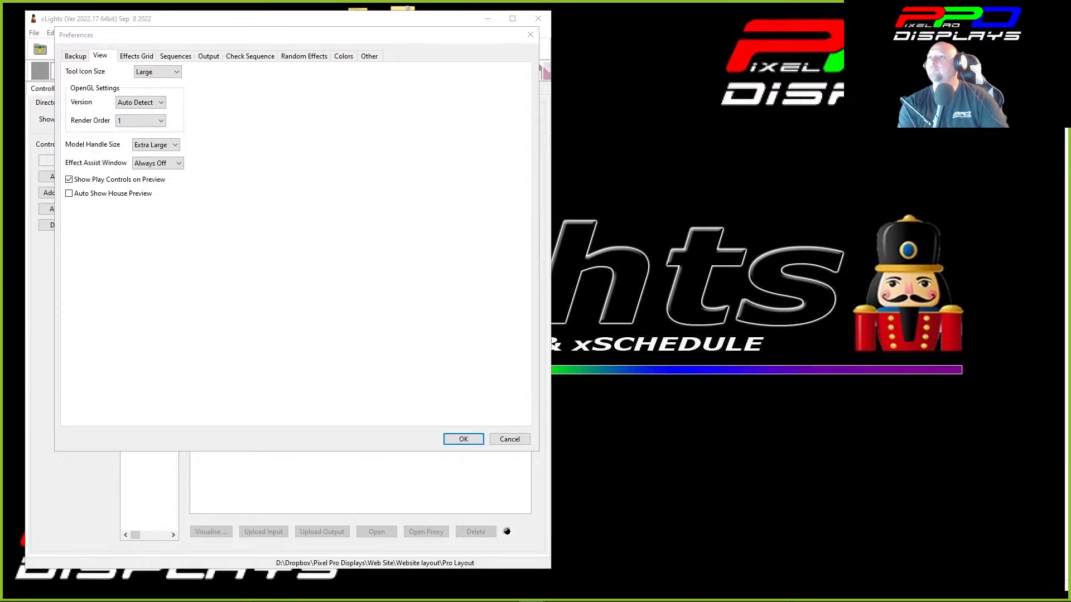
pyautogui.moveTo(1070, 25); pyautogui.dragTo(249, 28)
# Create a new Animation sequence and place the sequencer window beside the Preferences dialog.
pyautogui.click(28, 56)
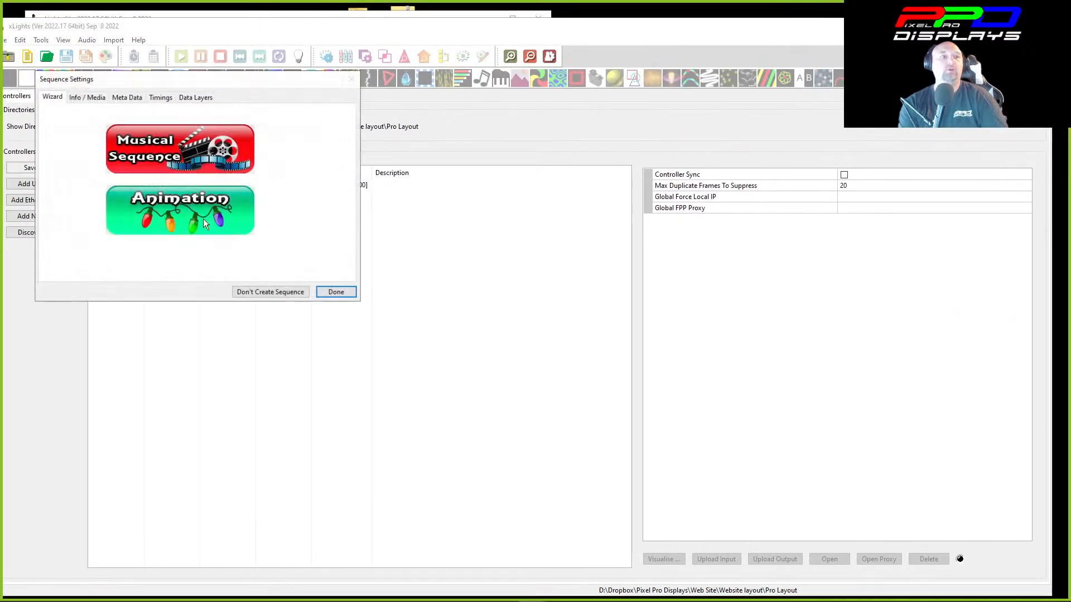
pyautogui.click(192, 195)
pyautogui.click(336, 313)
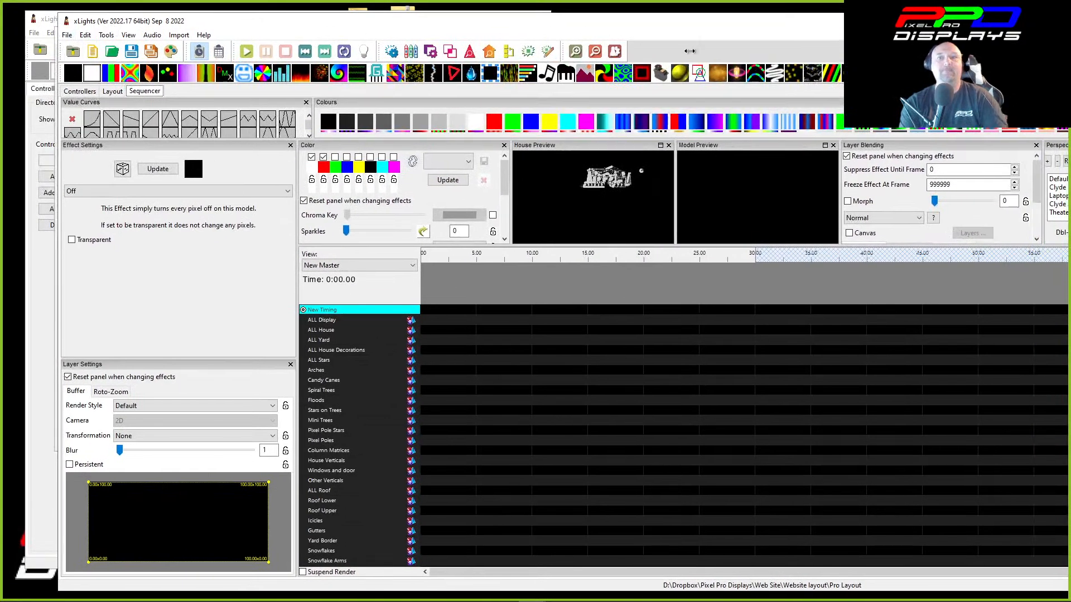
pyautogui.moveTo(690, 51); pyautogui.dragTo(800, 47)
pyautogui.moveTo(896, 26); pyautogui.dragTo(802, 28)
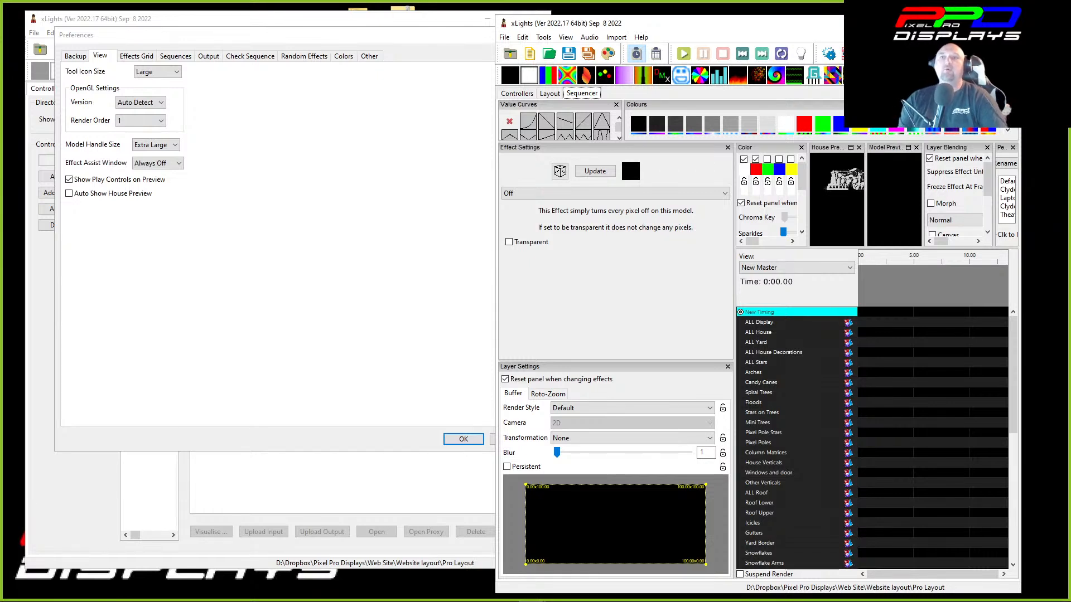
# Show the Effect Assist panel in the sequencer and hide the Effect Settings panel.
pyautogui.press('F8')
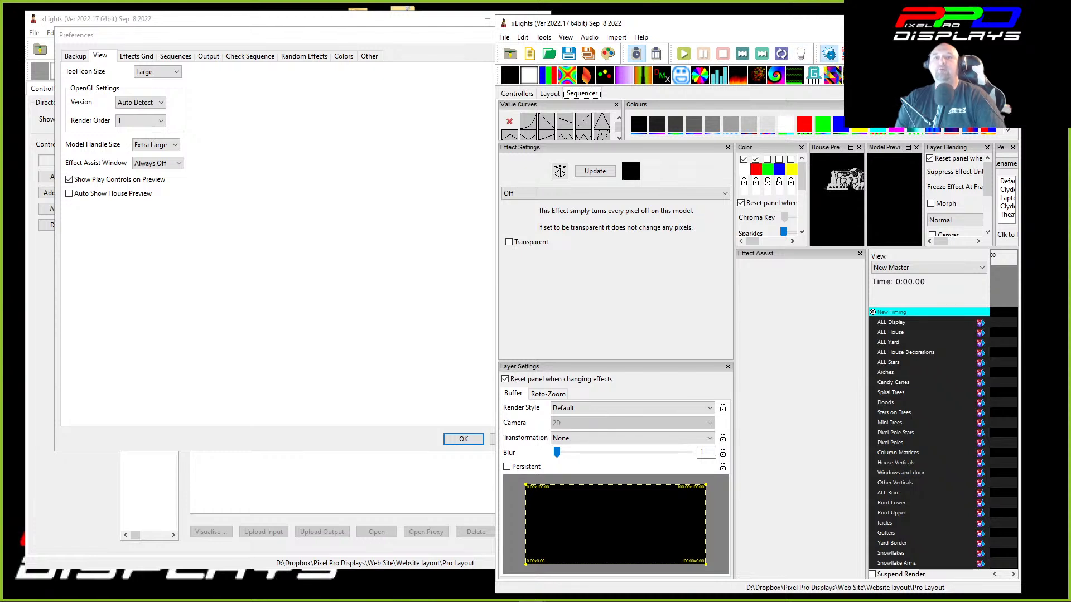
pyautogui.click(829, 53)
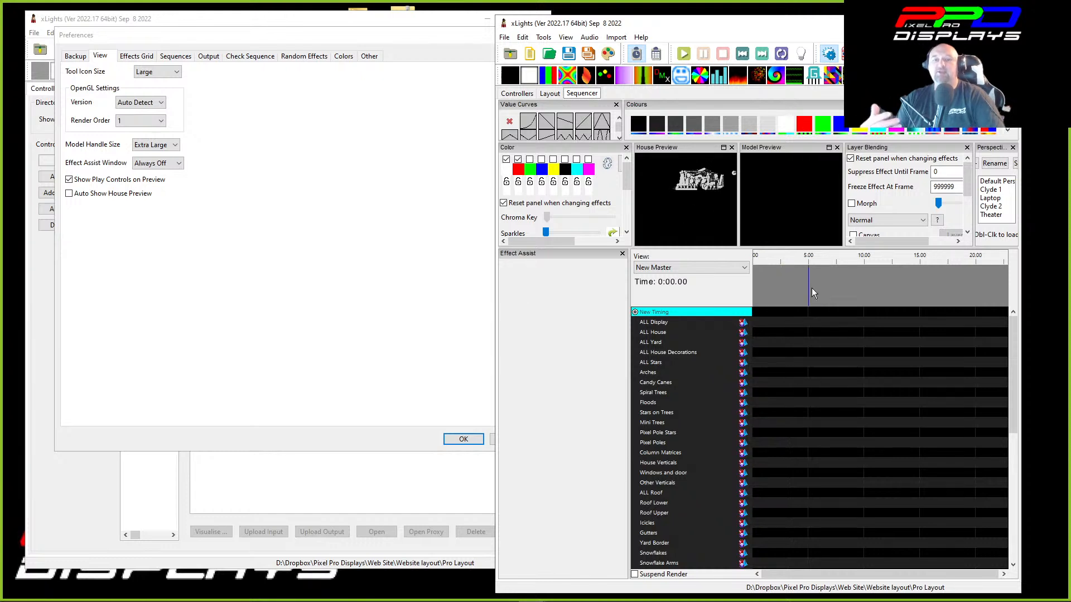
# Add a timing mark at about 5.45 s and place a Morph effect in that interval on ALL House Decorations.
pyautogui.click(811, 268)
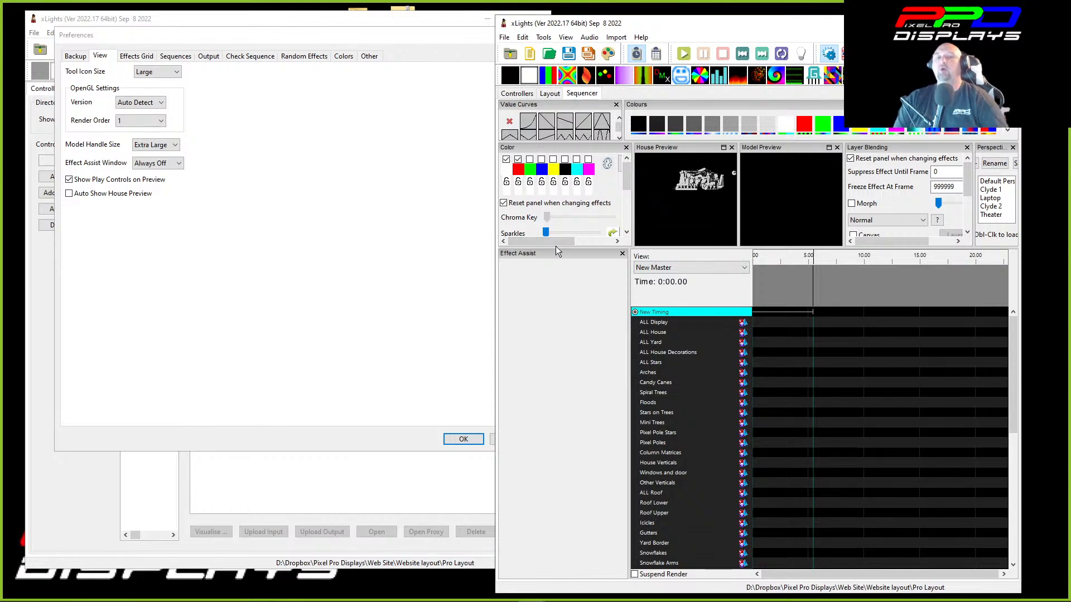
pyautogui.click(775, 353)
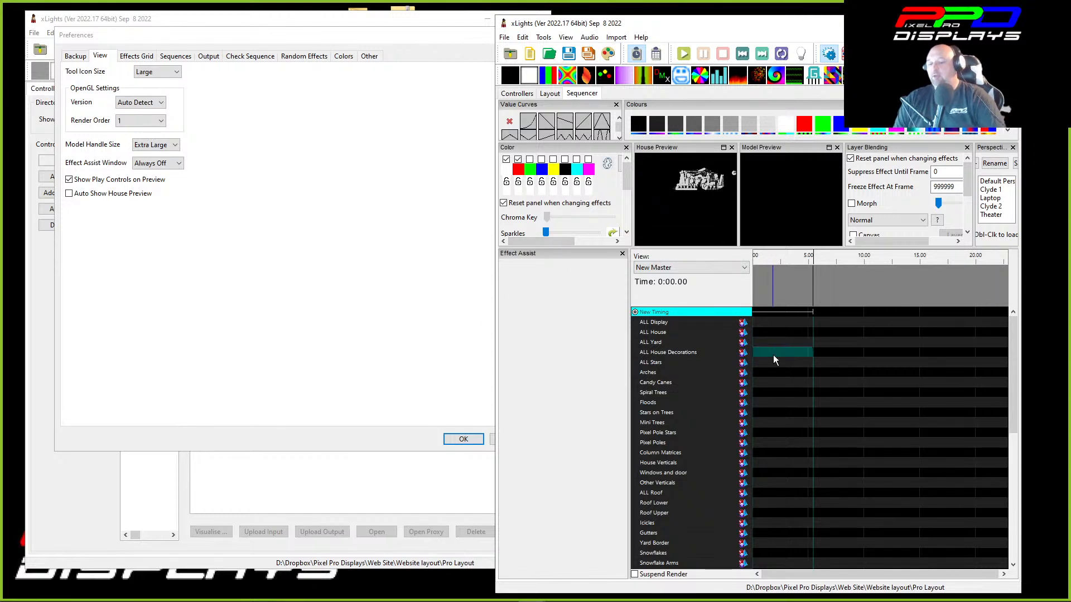
pyautogui.press('m')
pyautogui.click(781, 352)
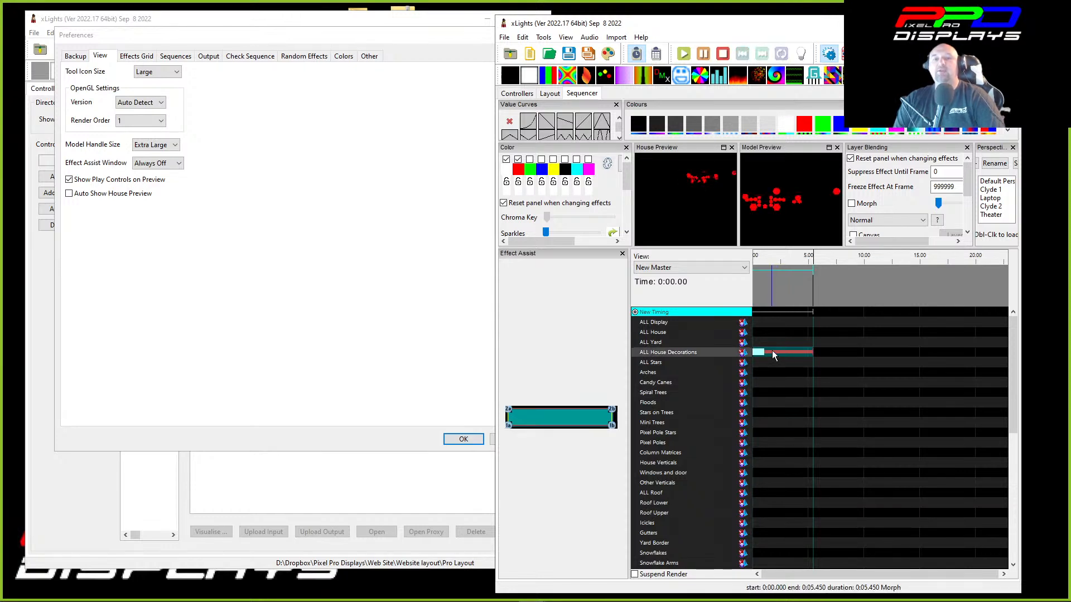
# Delete the Morph effect from ALL House Decorations and place a Pictures effect in the same interval on Pixel Poles.
pyautogui.click(772, 351)
pyautogui.press('Delete')
pyautogui.click(769, 444)
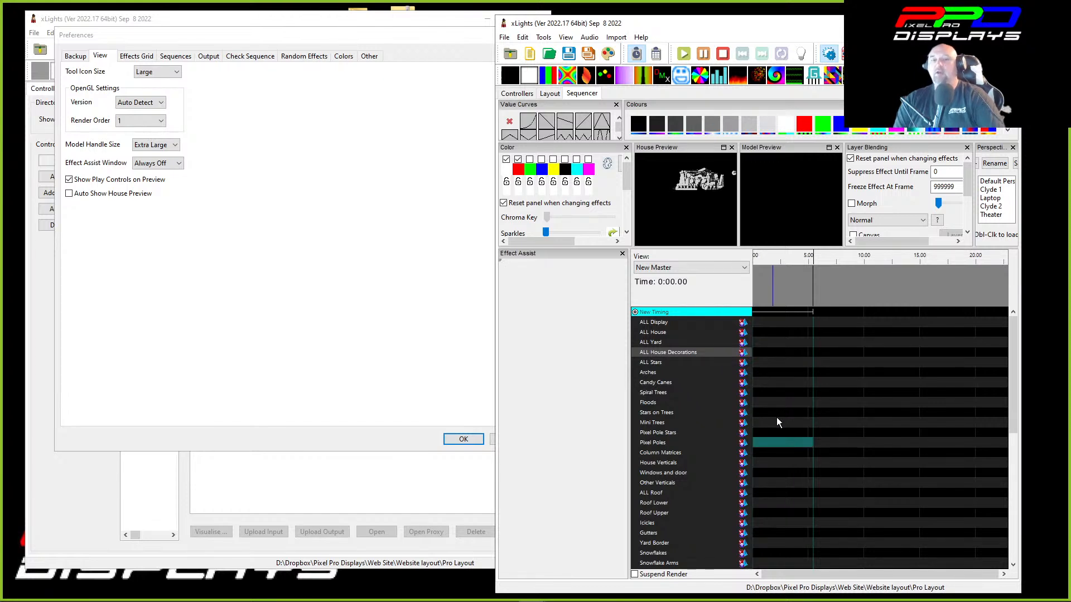
pyautogui.press('m')
pyautogui.click(784, 446)
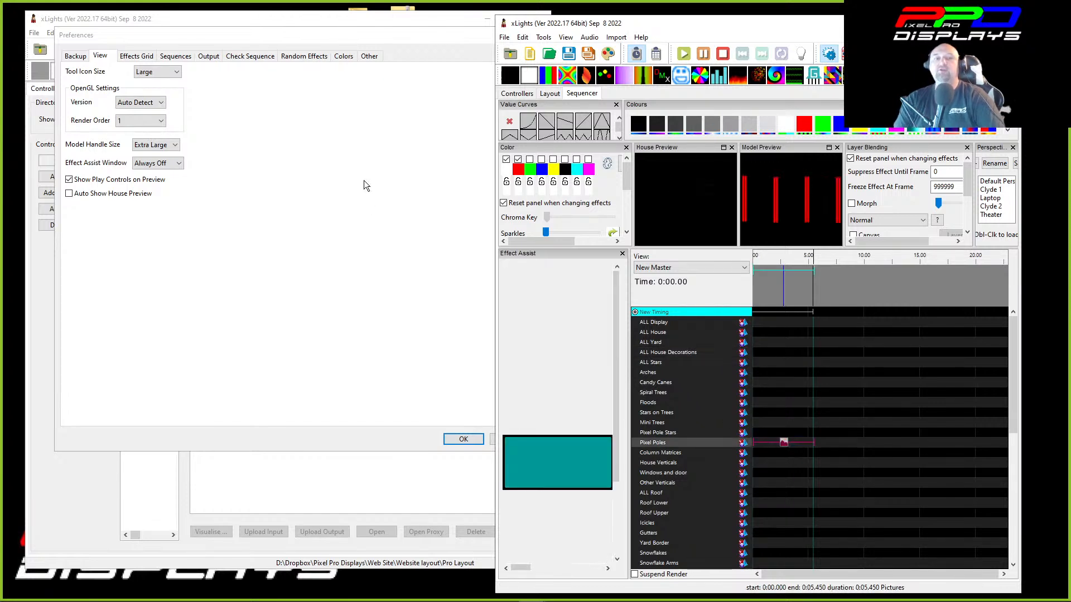
# Undock the Effect Assist panel, enlarge the floating window and move it back to the sequencer.
pyautogui.moveTo(365, 209); pyautogui.dragTo(315, 72)
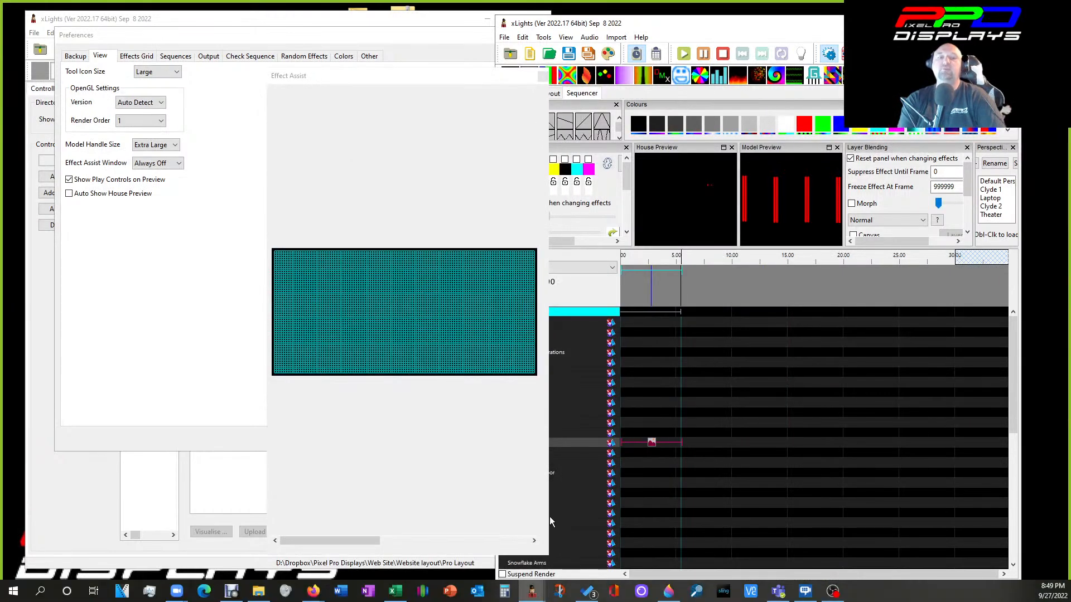
pyautogui.moveTo(547, 558); pyautogui.dragTo(943, 504)
pyautogui.moveTo(508, 77); pyautogui.dragTo(512, 280)
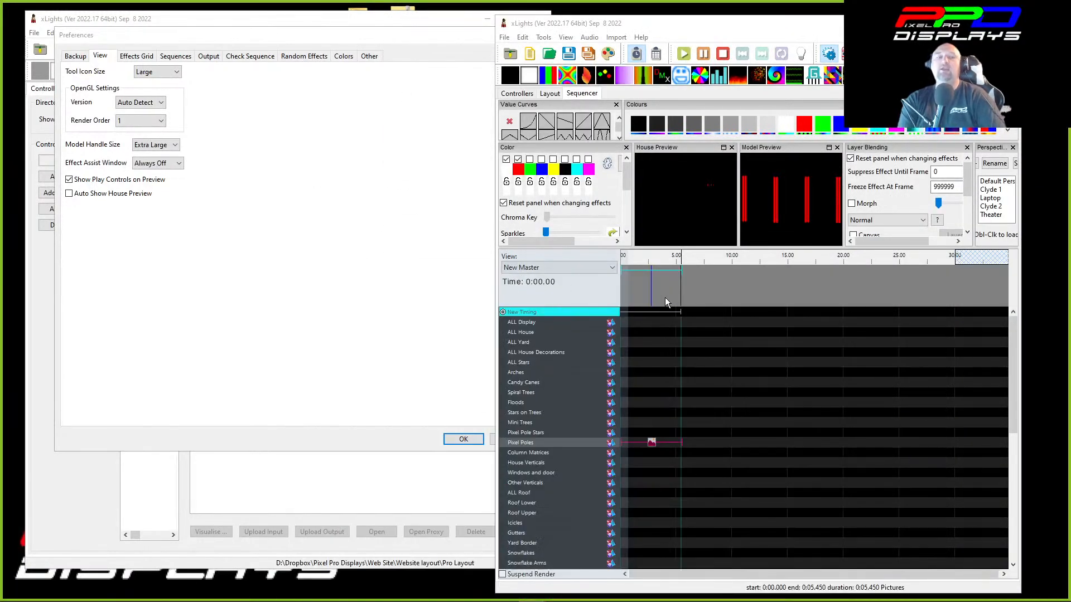
# Set the Effect Assist Window option to Auto Toggle and replace the Pictures effect on Pixel Poles with a Morph effect.
pyautogui.click(146, 166)
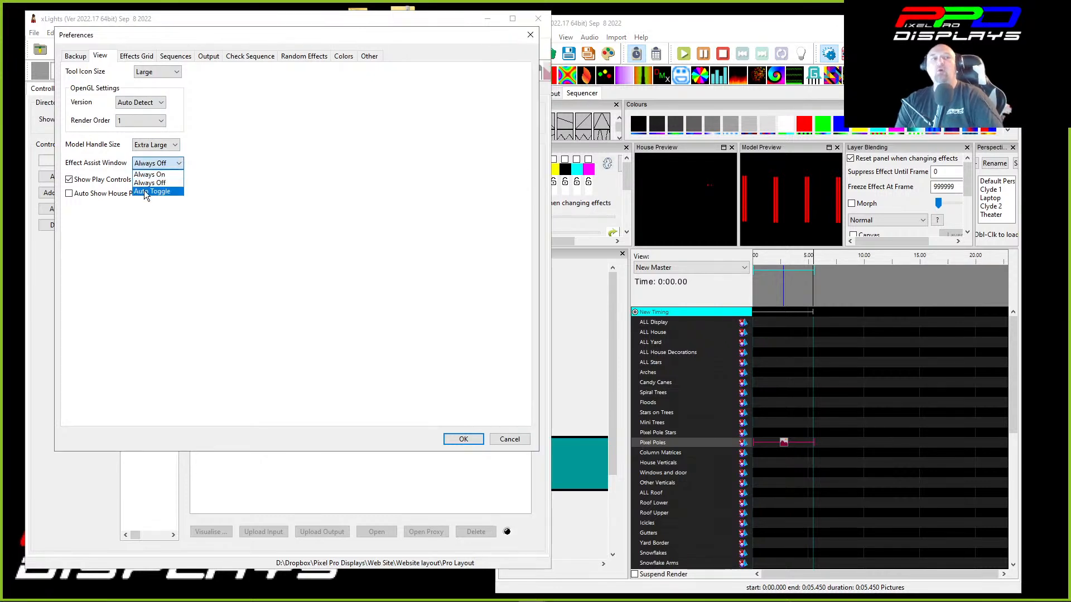
pyautogui.click(145, 192)
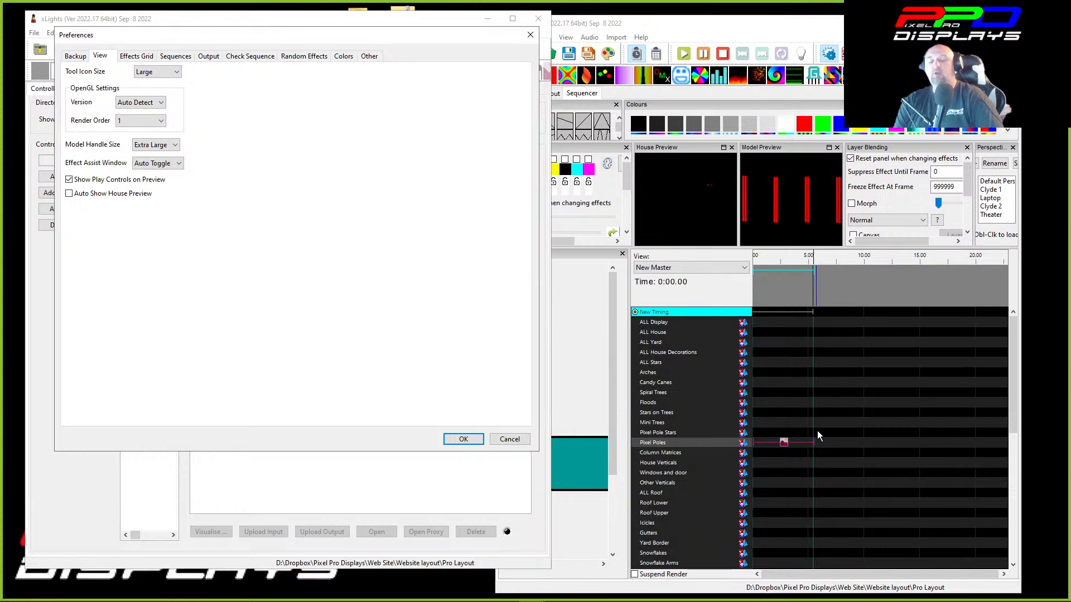
pyautogui.click(784, 449)
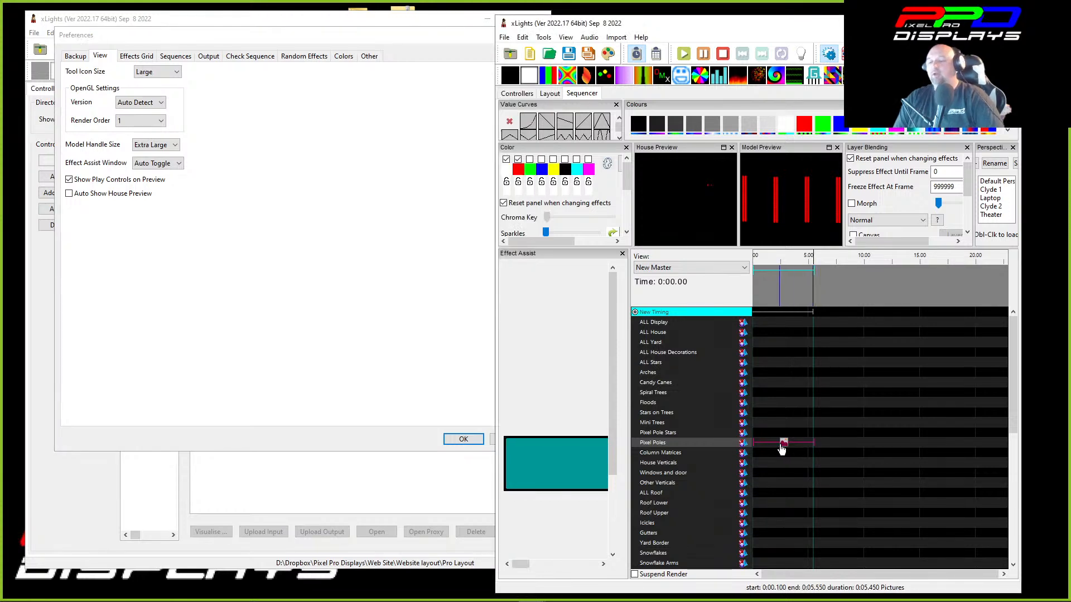
pyautogui.click(788, 443)
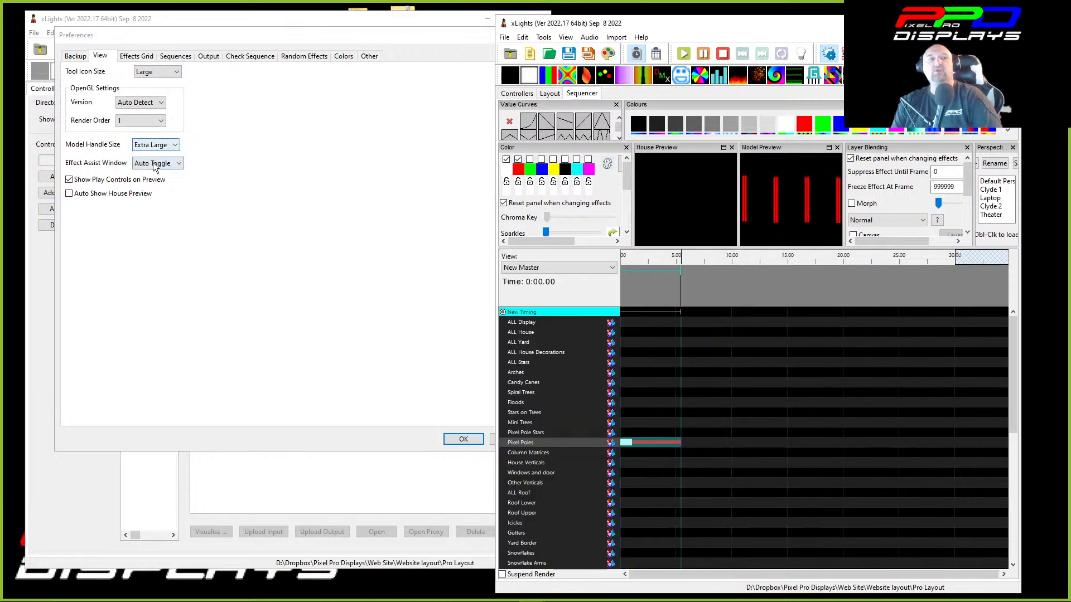
# Set the Effect Assist Window option to Always Off and toggle the sequencer's Effect Assist panel on and off manually.
pyautogui.click(155, 163)
pyautogui.click(158, 191)
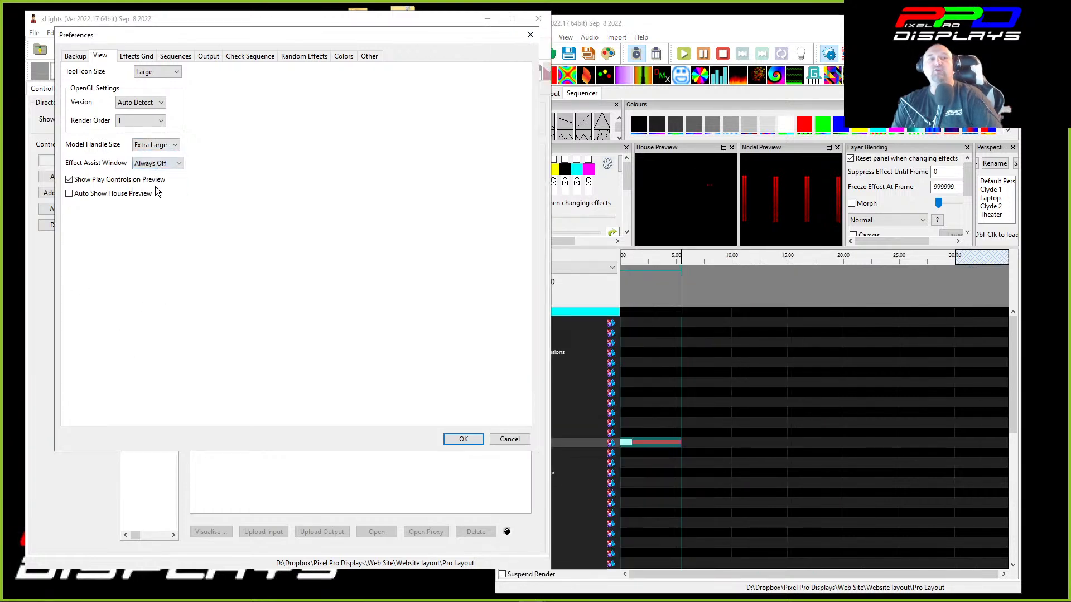
pyautogui.click(932, 24)
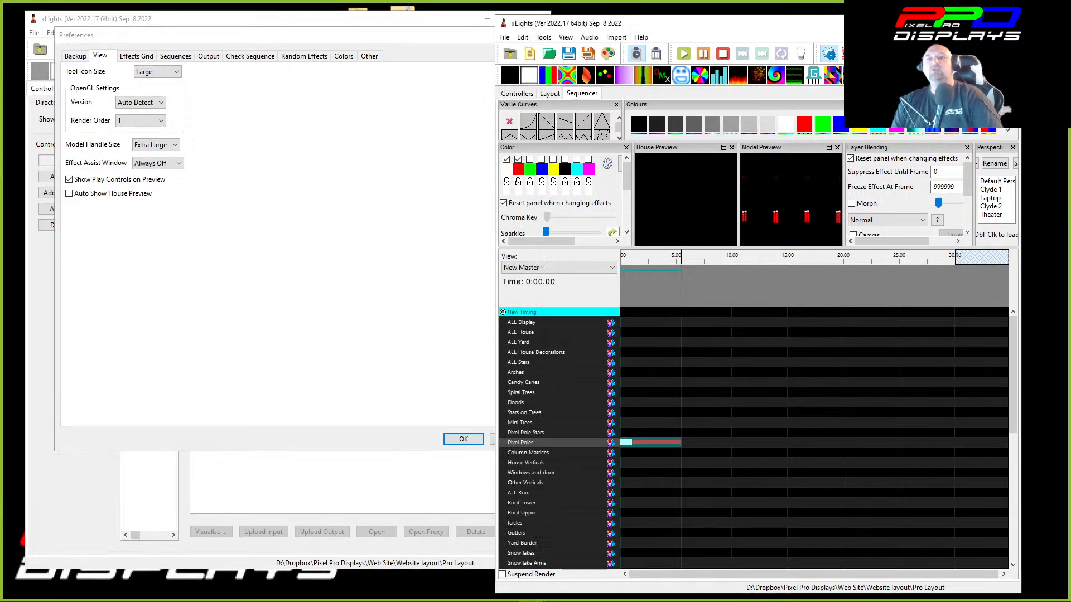
pyautogui.click(946, 55)
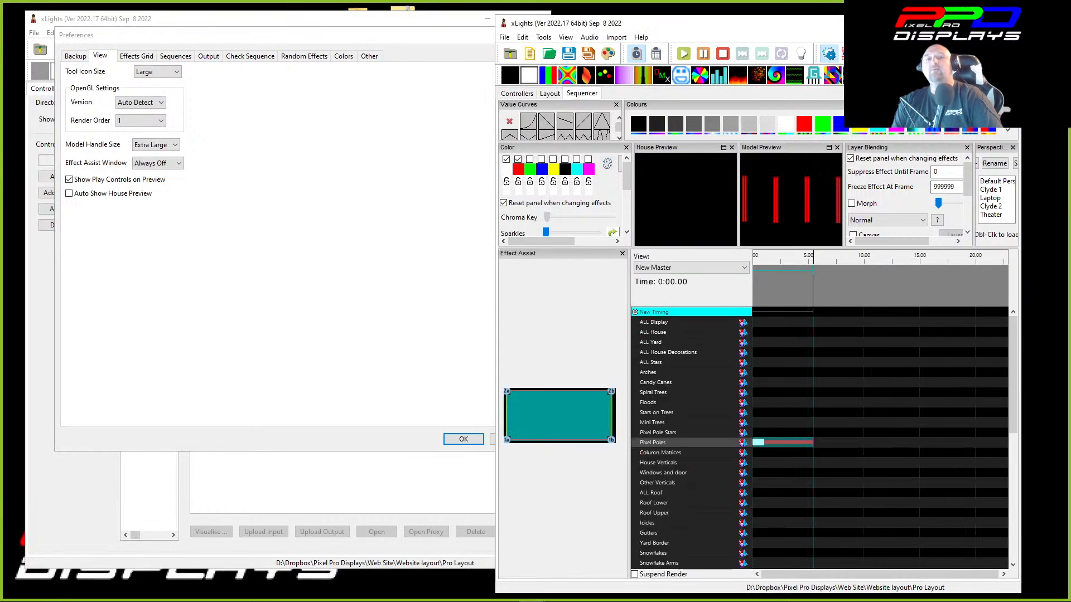
pyautogui.click(946, 54)
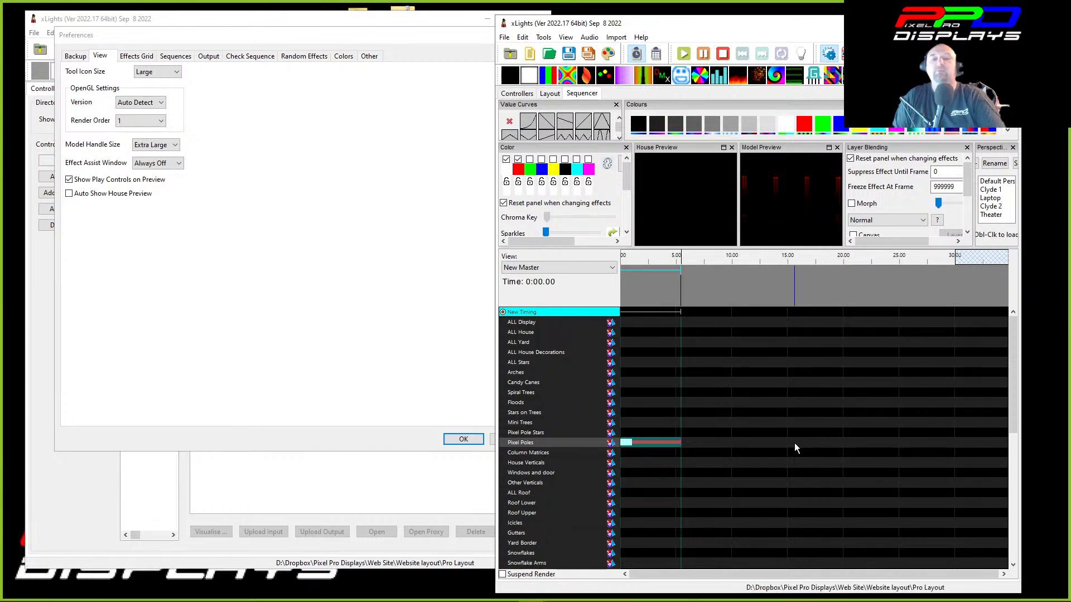
# Delete the Morph effect from the Pixel Poles row.
pyautogui.click(656, 443)
pyautogui.press('Delete')
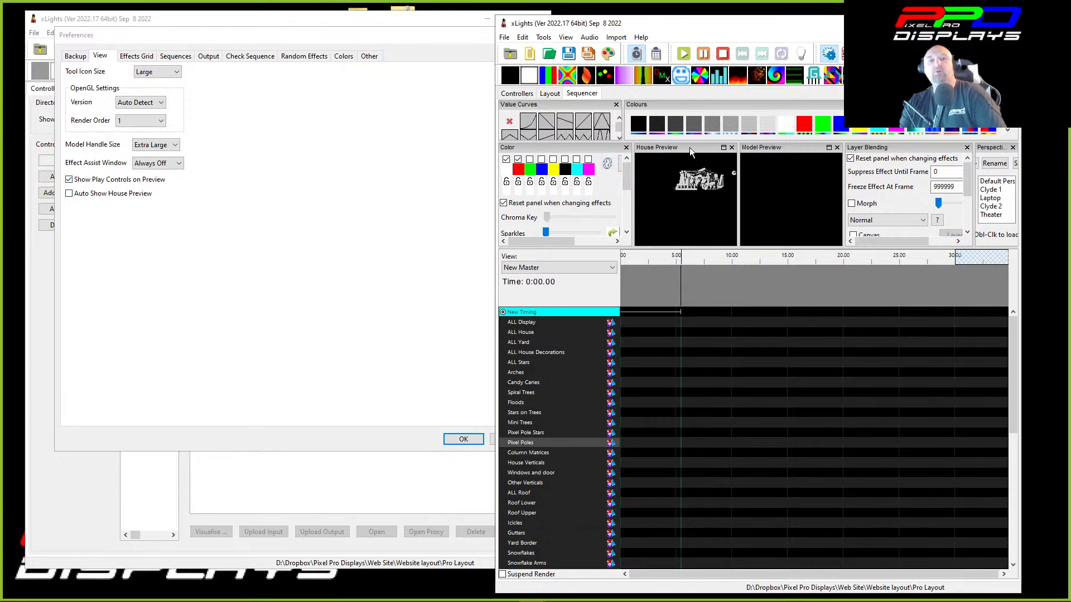
# Undock the House Preview into a floating window and turn off its 3D view.
pyautogui.moveTo(689, 147); pyautogui.dragTo(558, 24)
pyautogui.rightClick(759, 168)
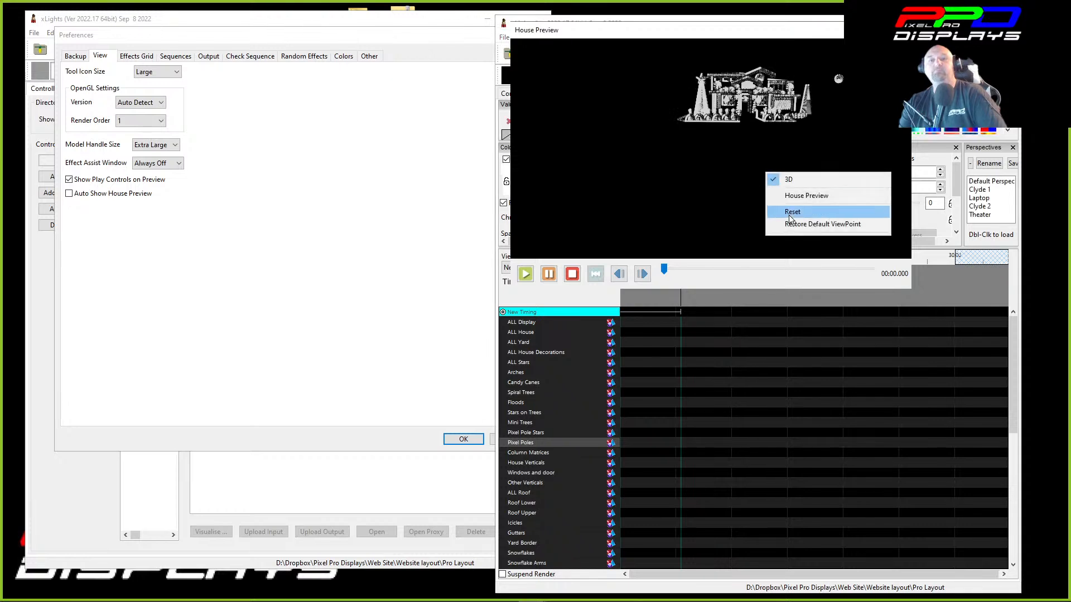
pyautogui.click(786, 183)
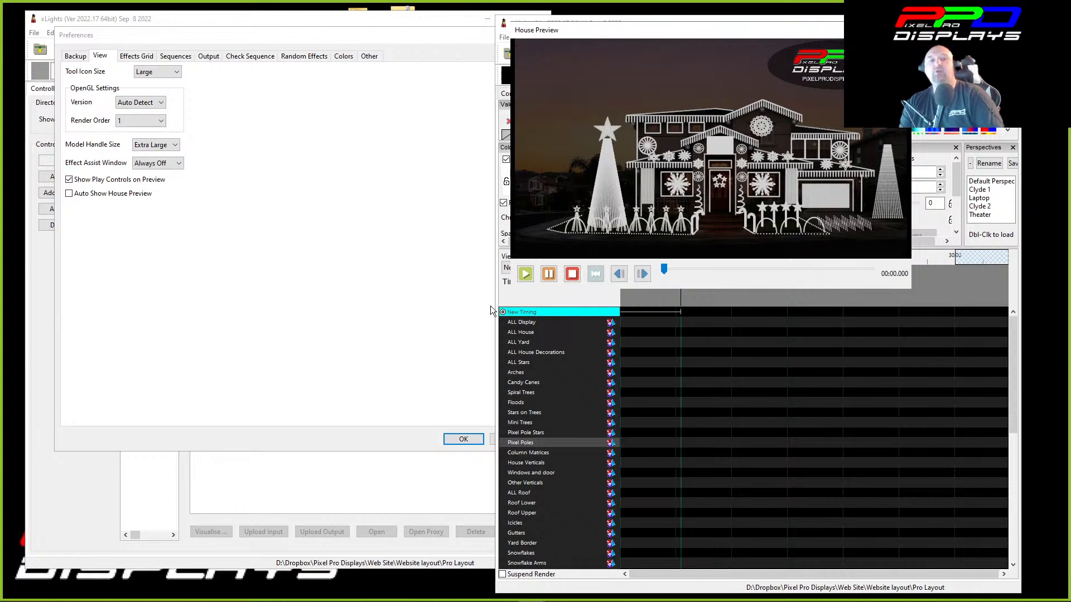
# Reposition the floating House Preview over the sequencer, close it and reopen it.
pyautogui.moveTo(624, 28); pyautogui.dragTo(692, 182)
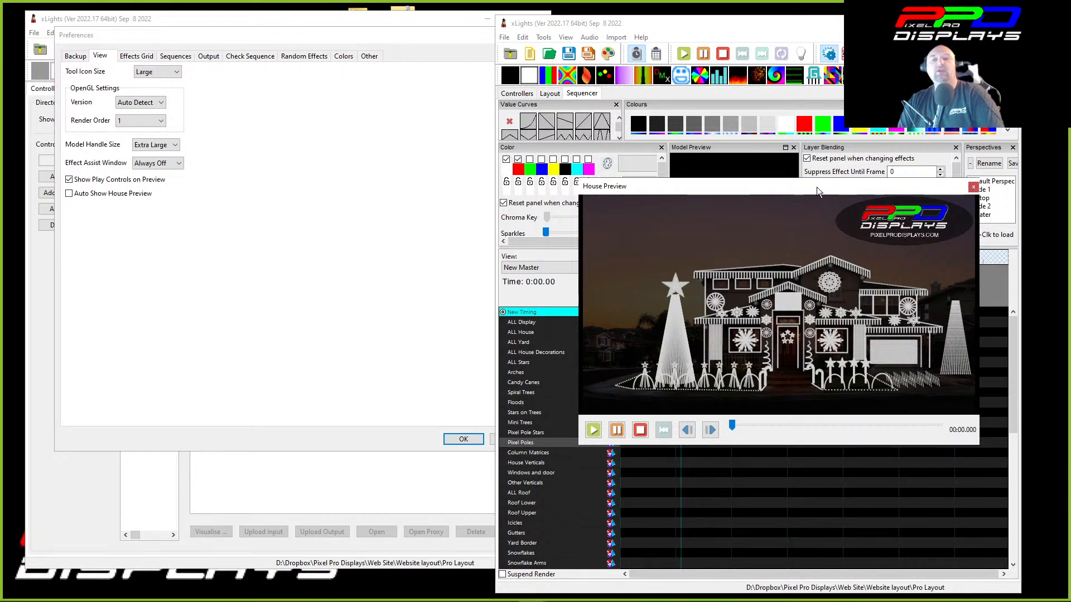
pyautogui.moveTo(817, 186); pyautogui.dragTo(824, 99)
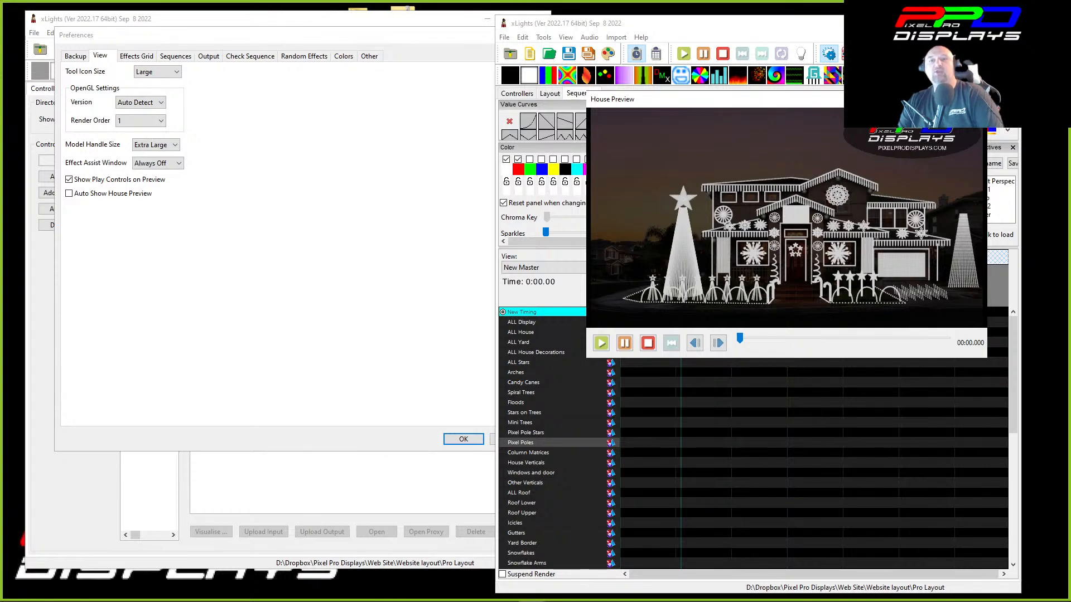
pyautogui.click(975, 99)
pyautogui.click(927, 53)
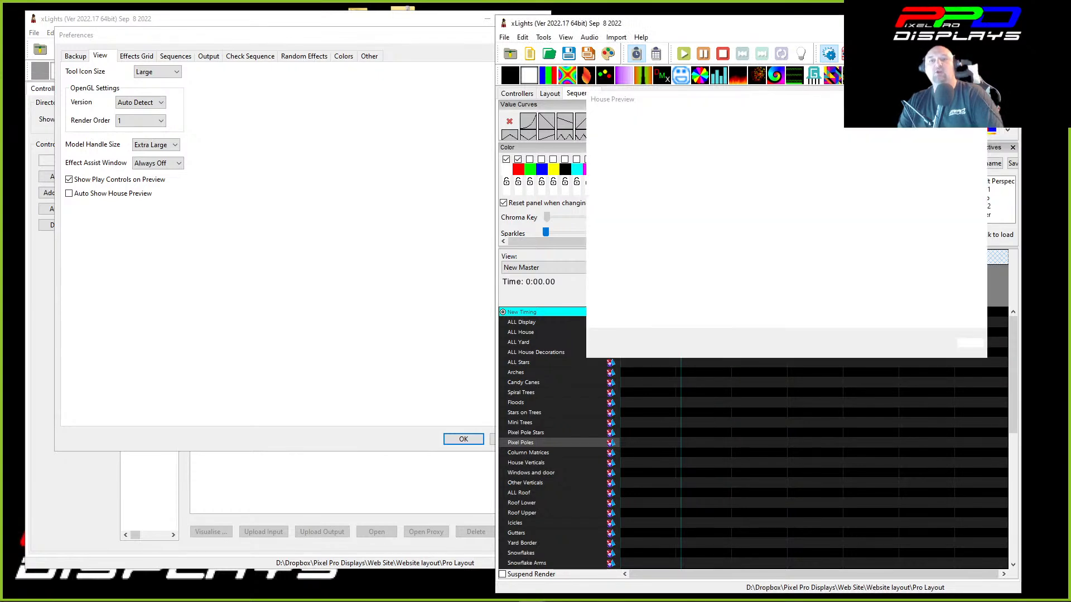
# Play and stop the sequence from the sequencer with the House Preview closed.
pyautogui.click(926, 54)
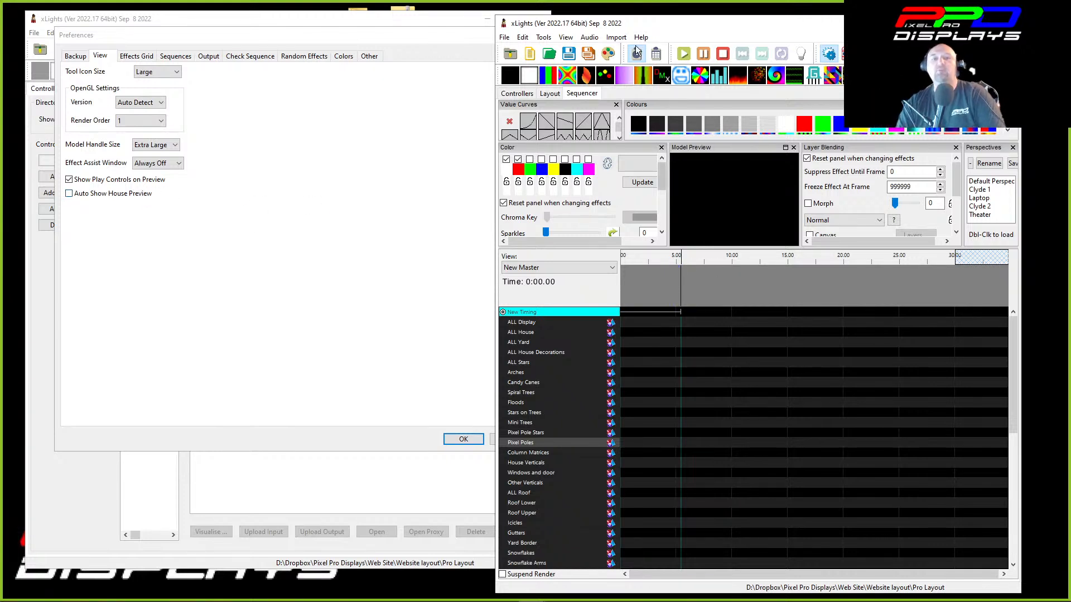
pyautogui.click(681, 60)
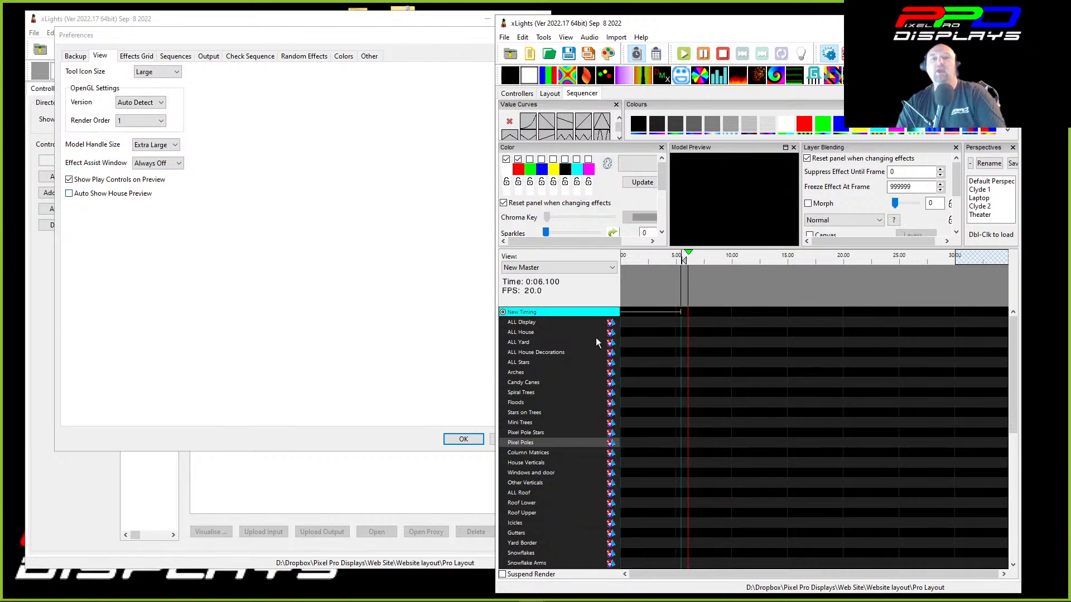
pyautogui.click(721, 56)
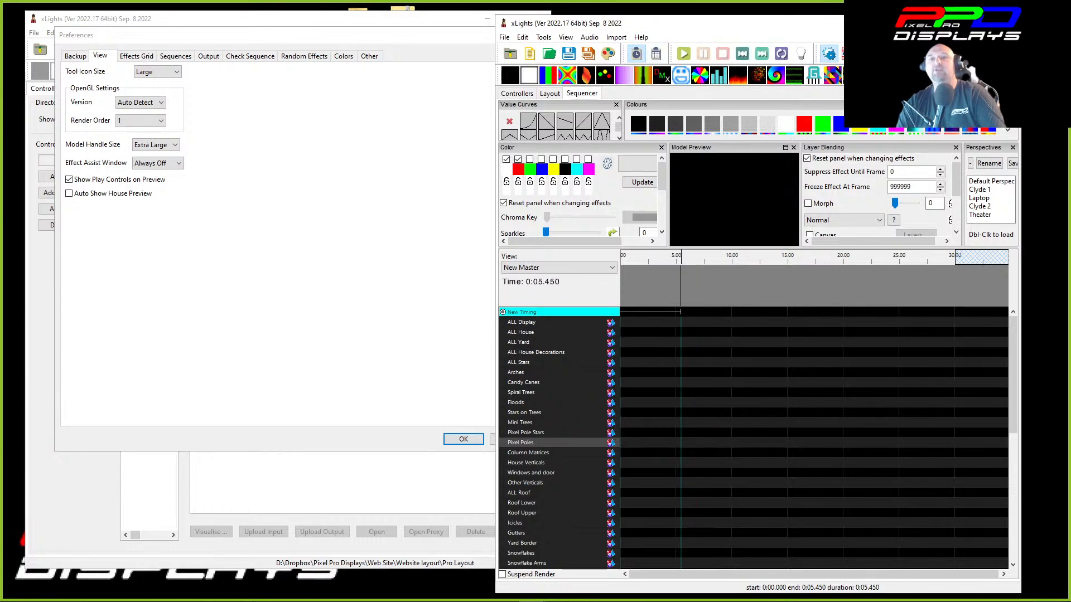
# Play the sequence with the House Preview showing, stop playback from the preview's own controls and close the preview.
pyautogui.click(690, 55)
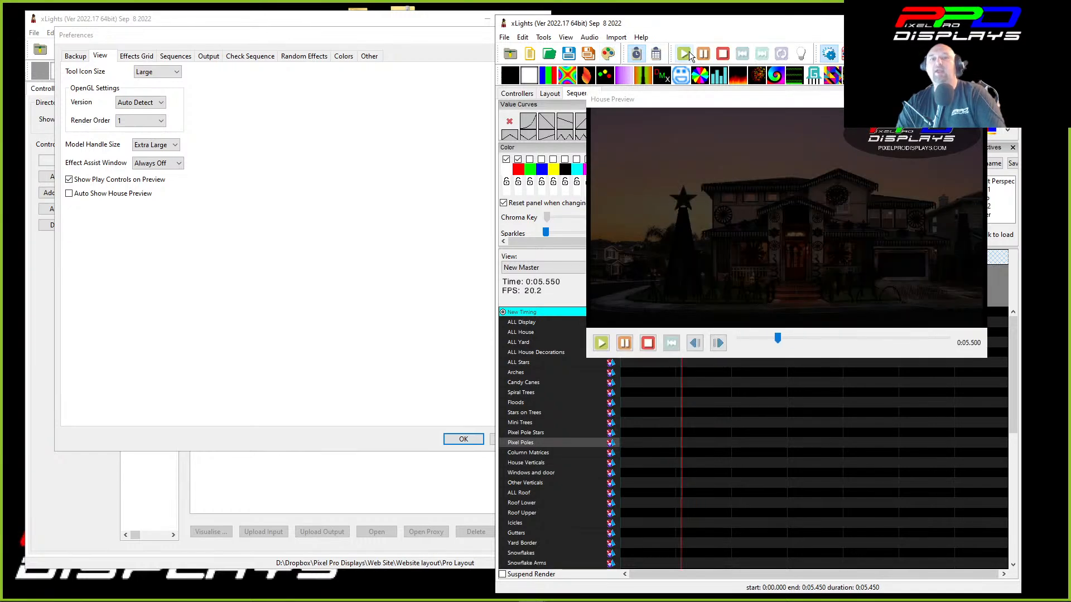
pyautogui.click(648, 344)
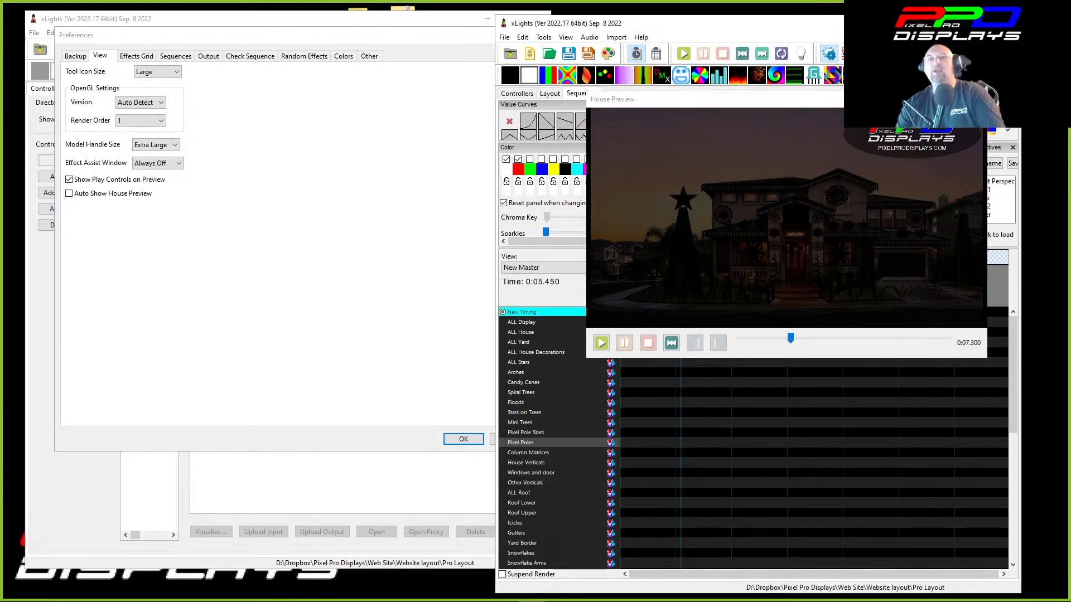
pyautogui.click(977, 100)
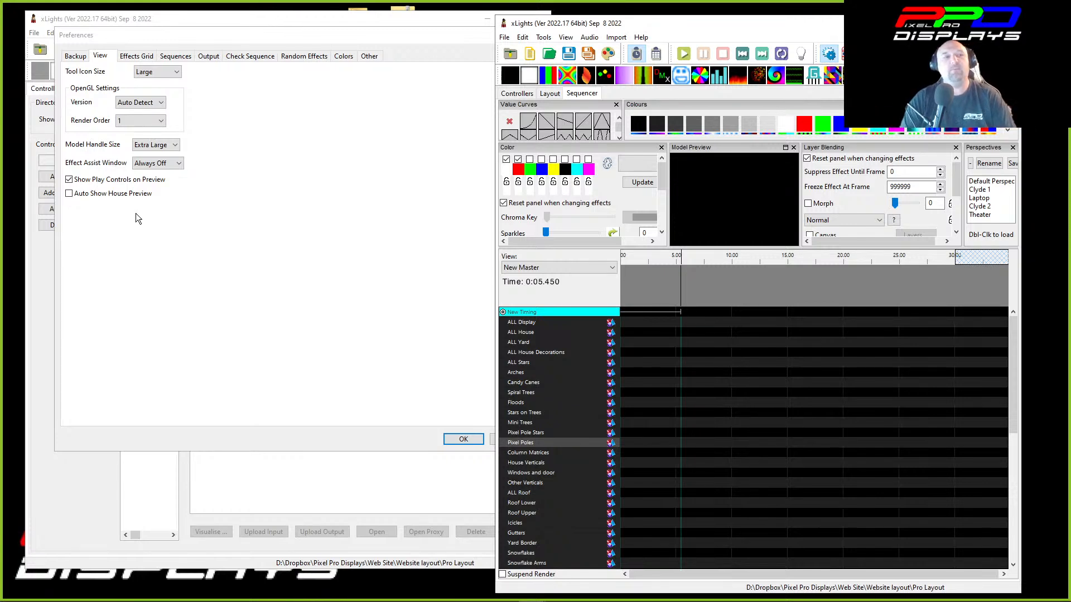
# Show the Effects Grid preferences and highlight the sequencer's first timing cells from ALL Display through Yard Border to examine row spacing.
pyautogui.click(208, 215)
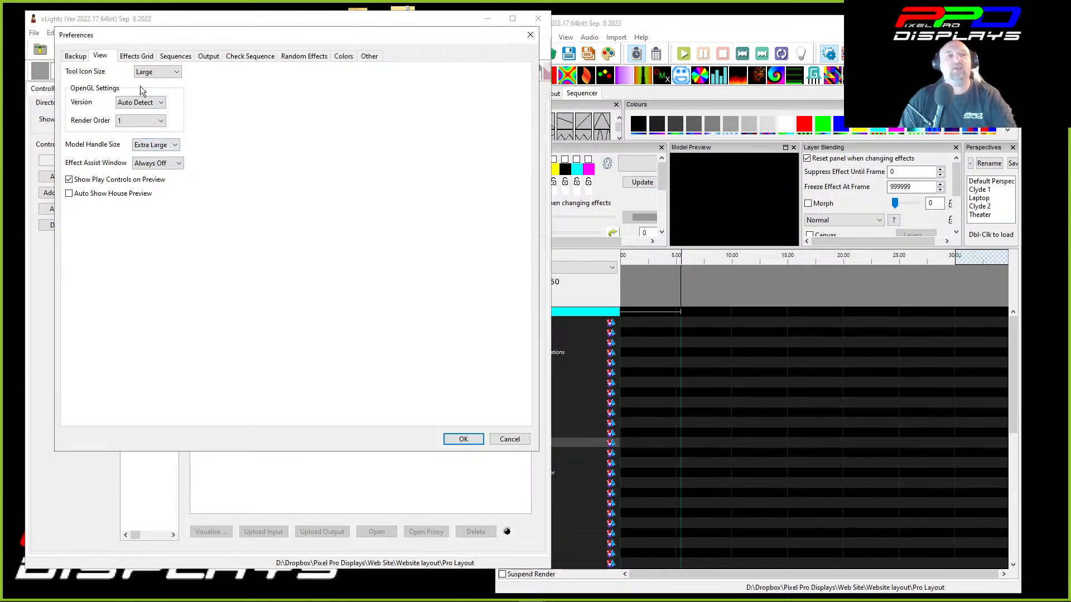
pyautogui.click(137, 56)
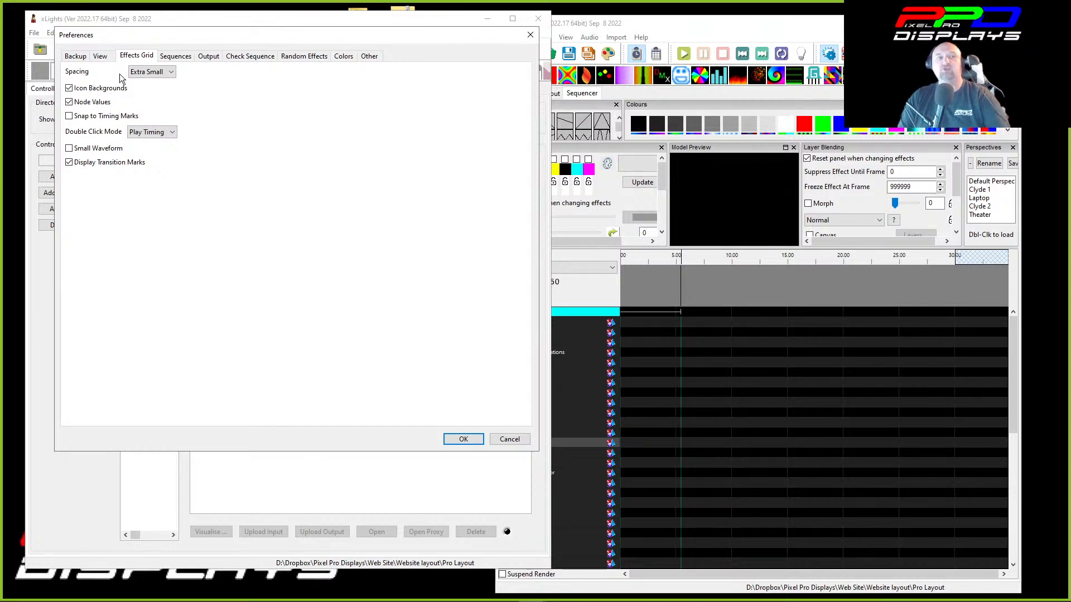
pyautogui.click(668, 370)
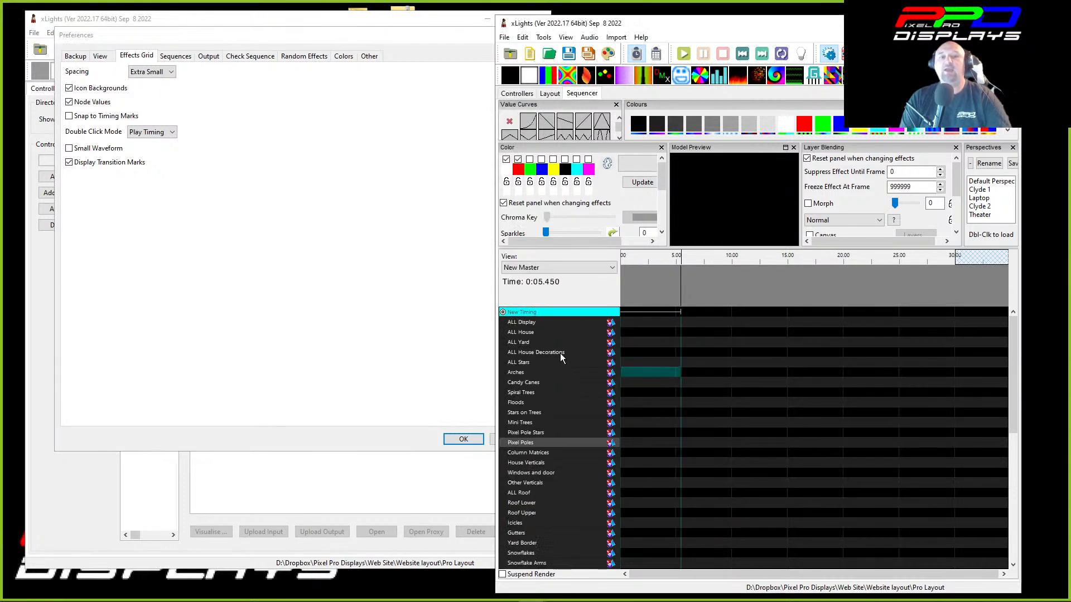
pyautogui.moveTo(651, 324); pyautogui.dragTo(644, 546)
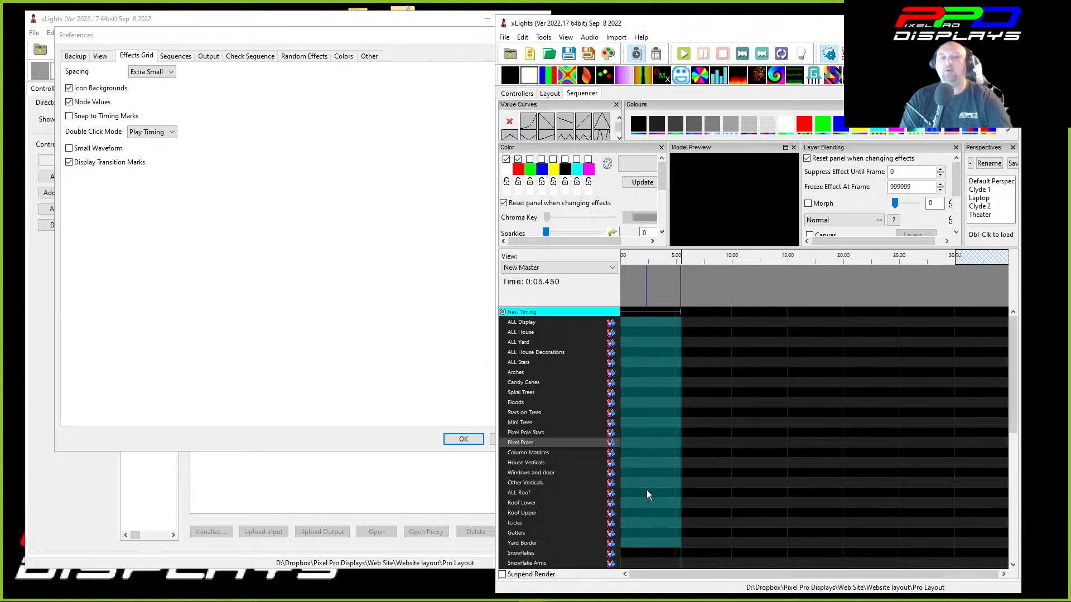
pyautogui.click(625, 360)
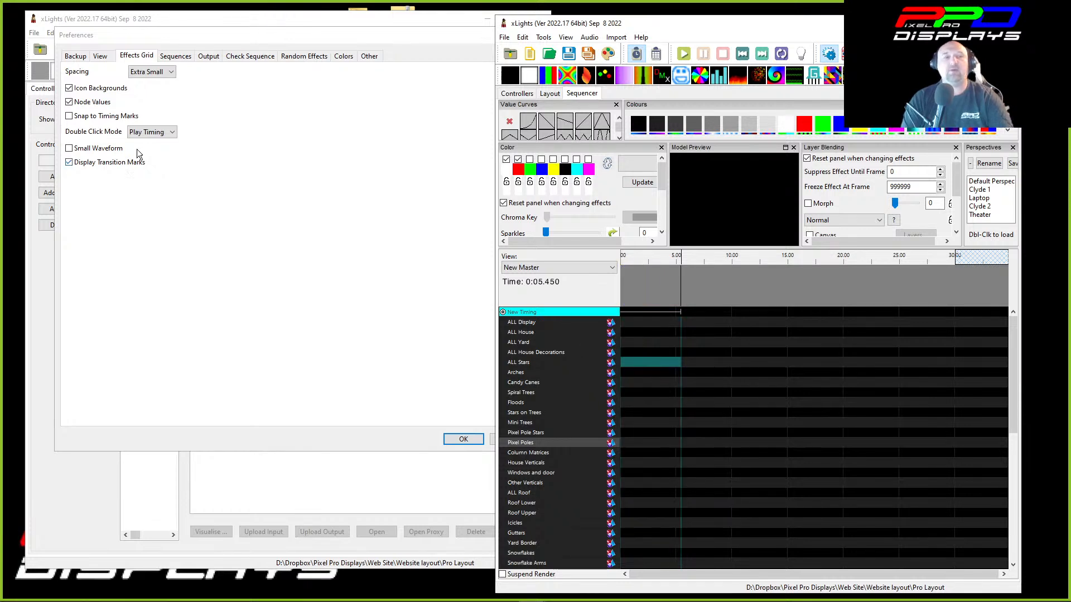
# Review the Spacing options in the Effects Grid preferences against the sequencer rows, keeping Extra Small selected.
pyautogui.click(139, 73)
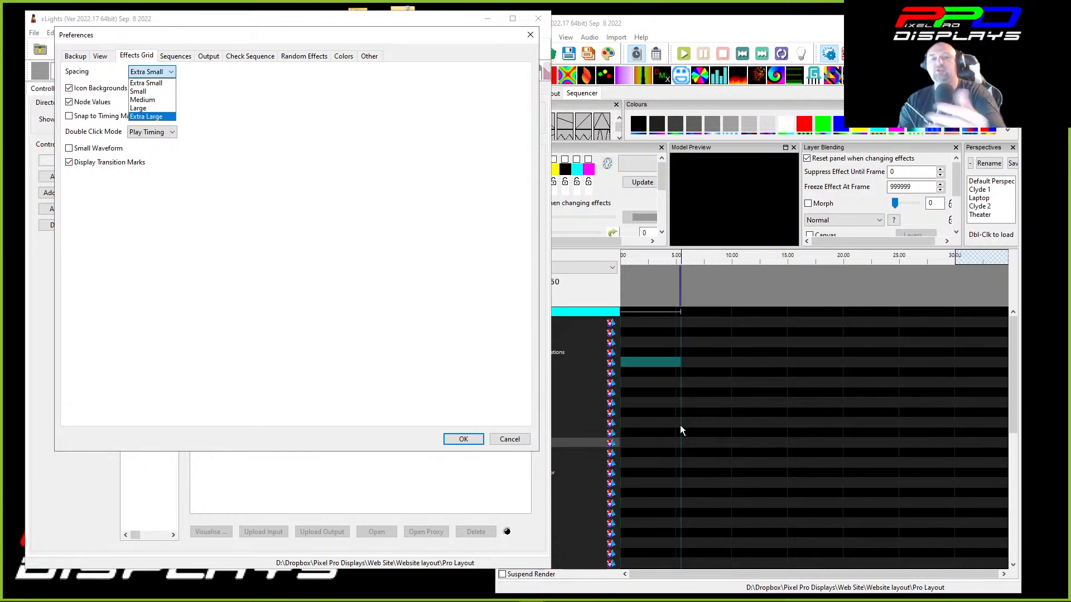
pyautogui.click(661, 323)
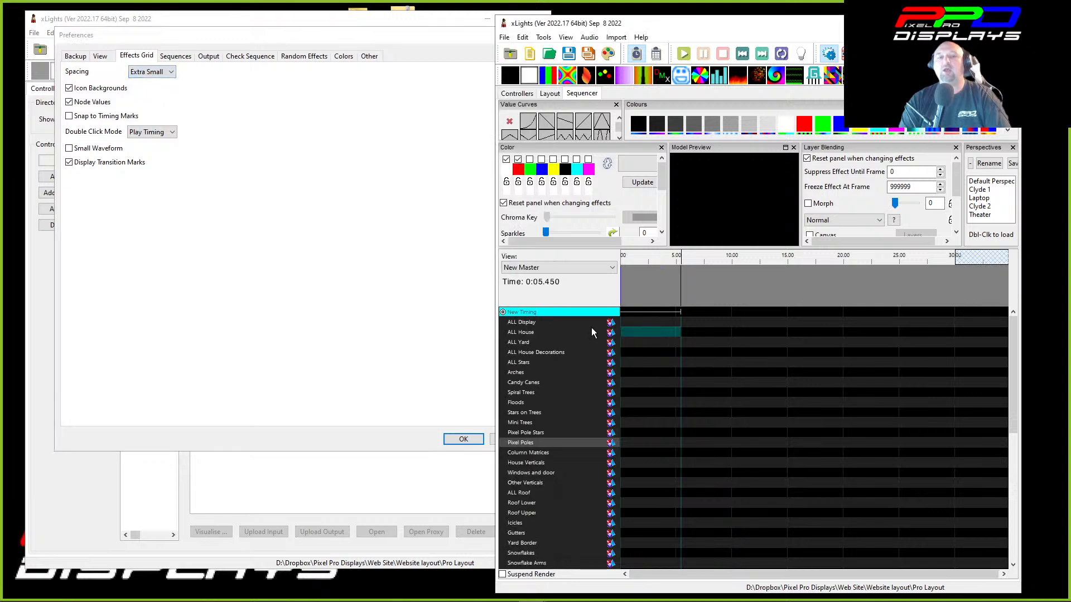
pyautogui.click(141, 82)
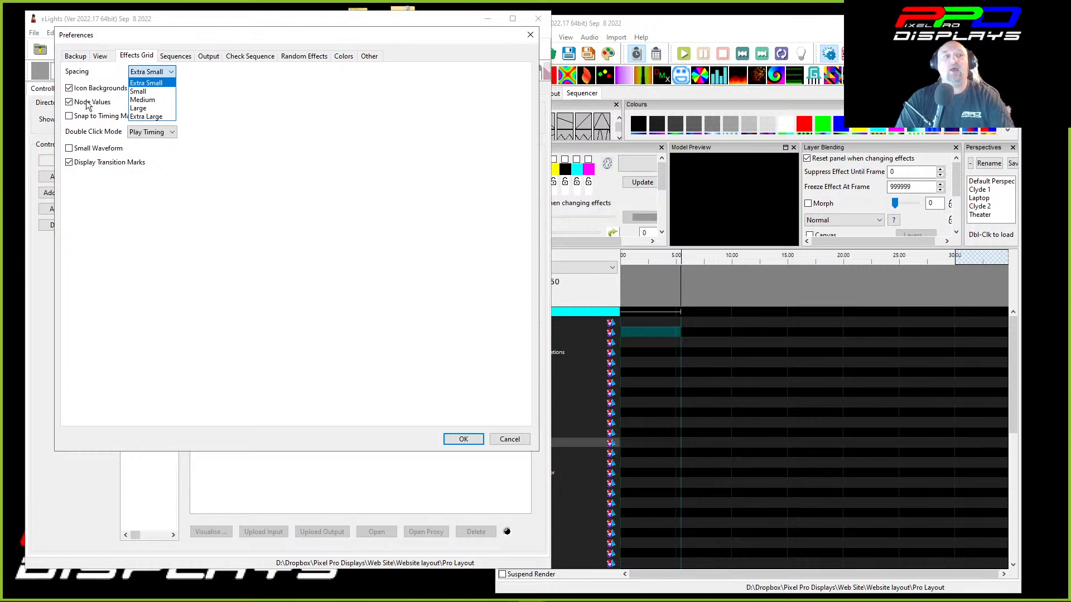
pyautogui.click(232, 106)
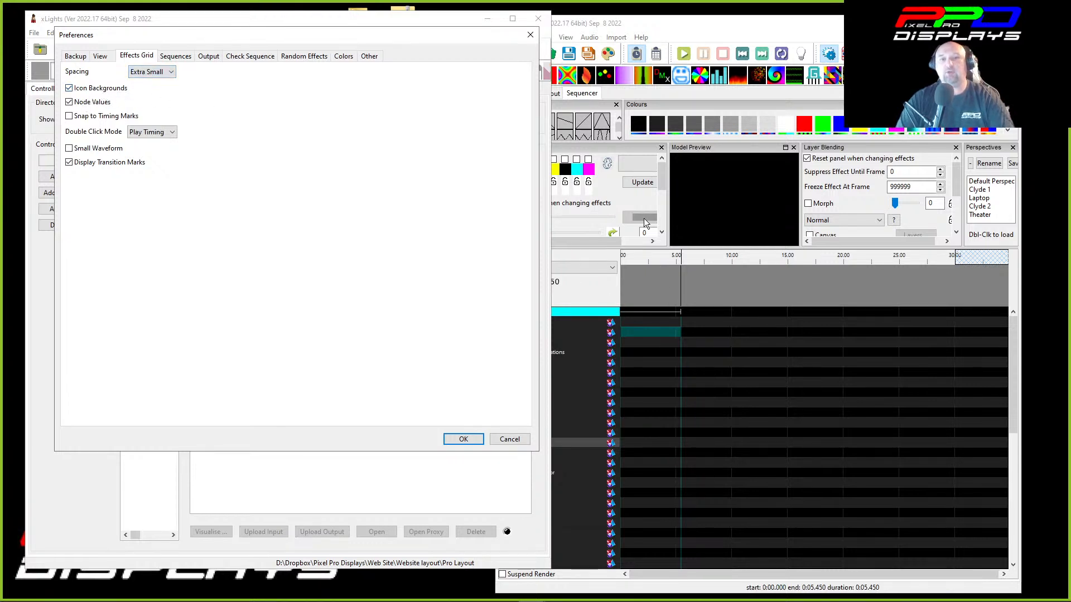
# Add a Twinkle effect to the first timing cell of ALL House and a Ripple effect to ALL House Decorations.
pyautogui.moveTo(694, 22); pyautogui.dragTo(716, 13)
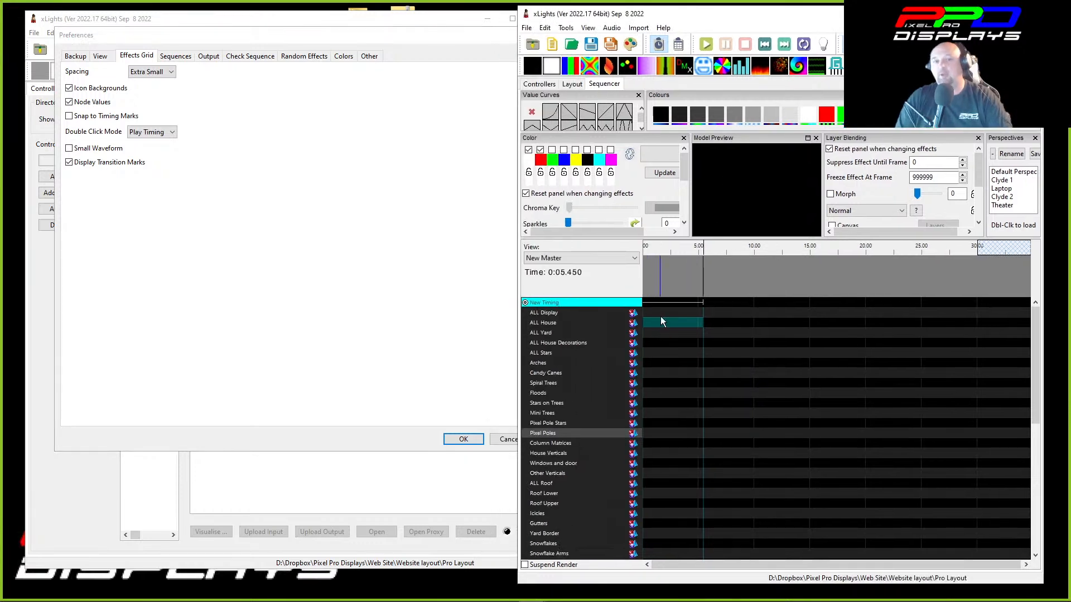
pyautogui.moveTo(661, 317); pyautogui.dragTo(661, 317)
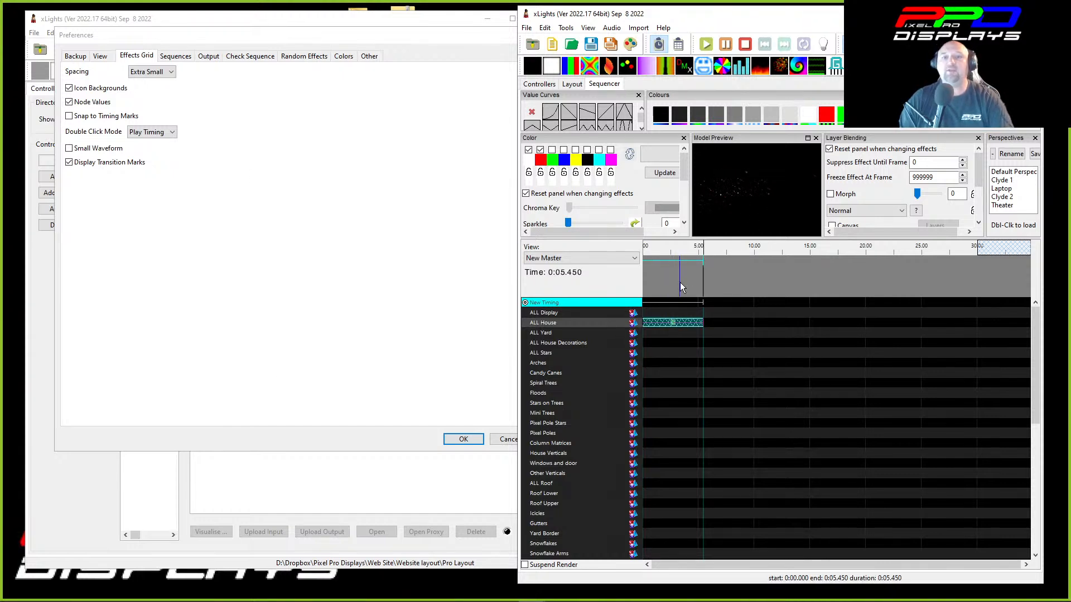
pyautogui.scroll(4, 680, 282)
pyautogui.scroll(1, 698, 351)
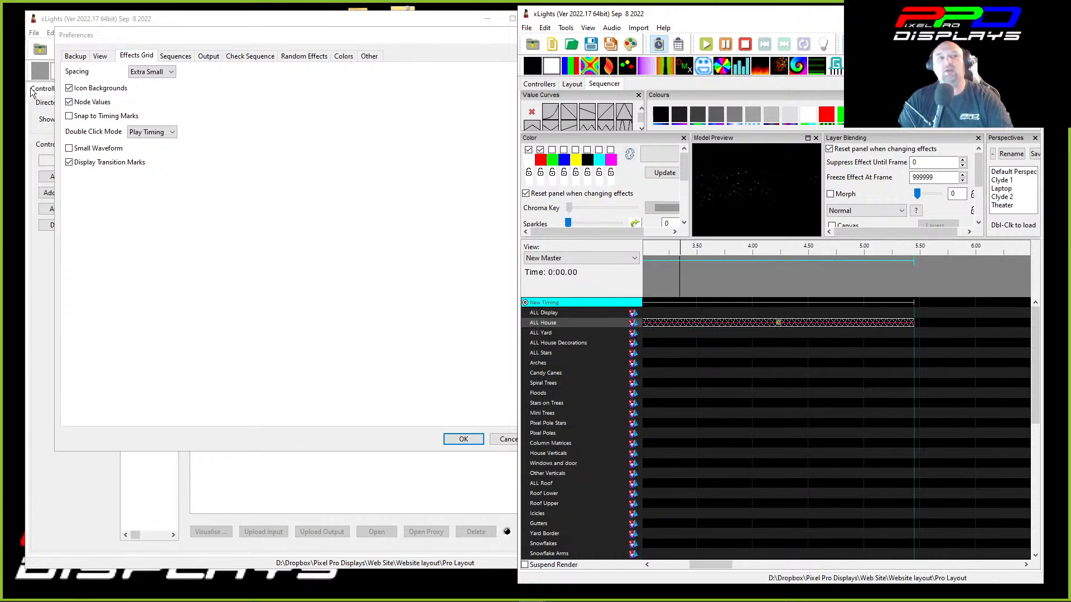
pyautogui.click(756, 340)
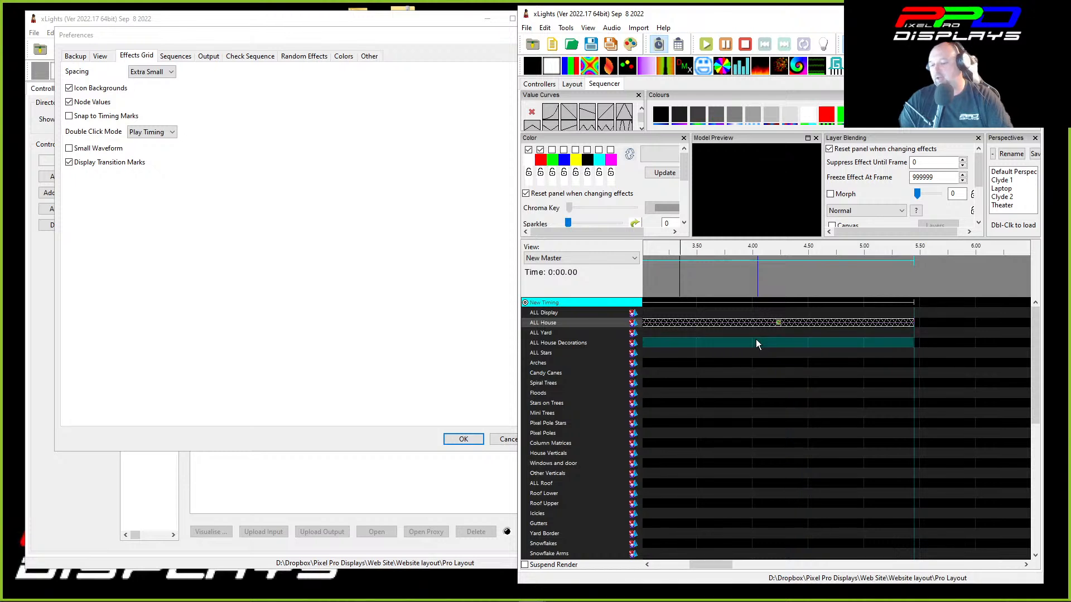
pyautogui.press('r')
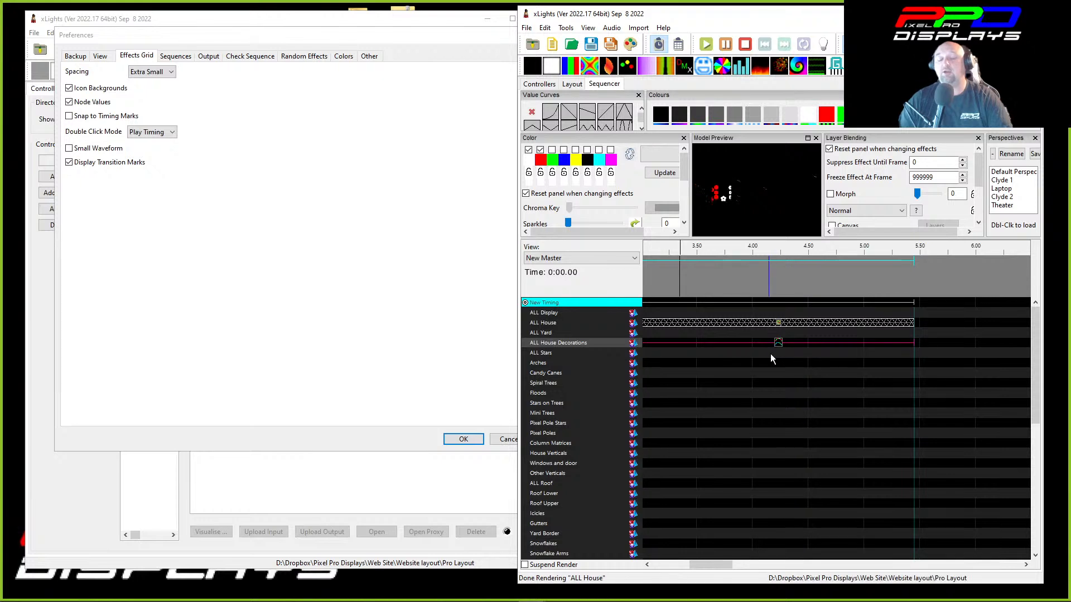
# Add a Morph effect to the ALL Stars row and delete it again.
pyautogui.click(753, 353)
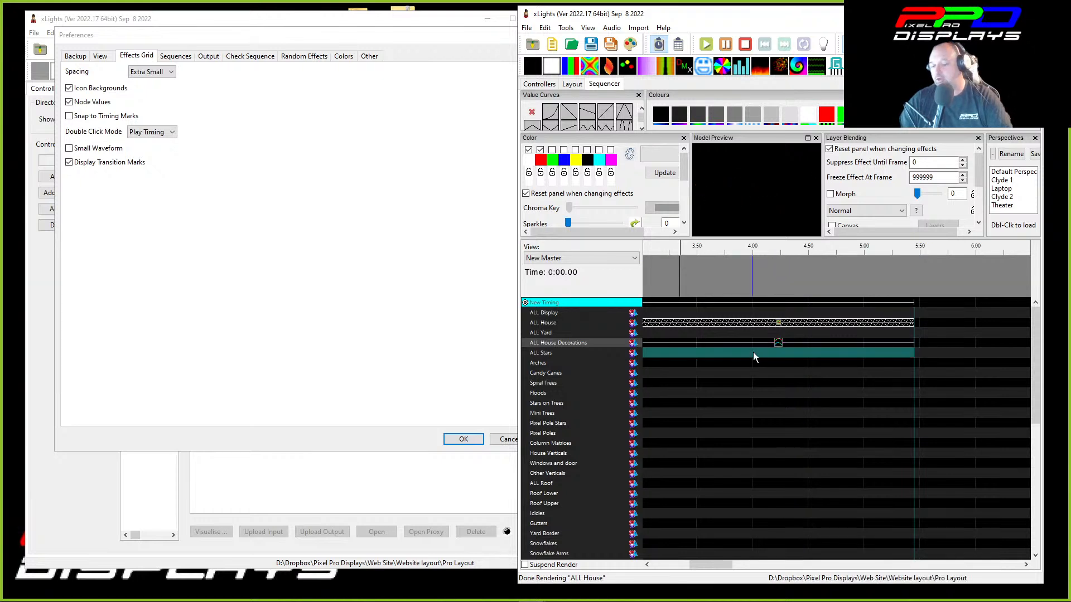
pyautogui.press('m')
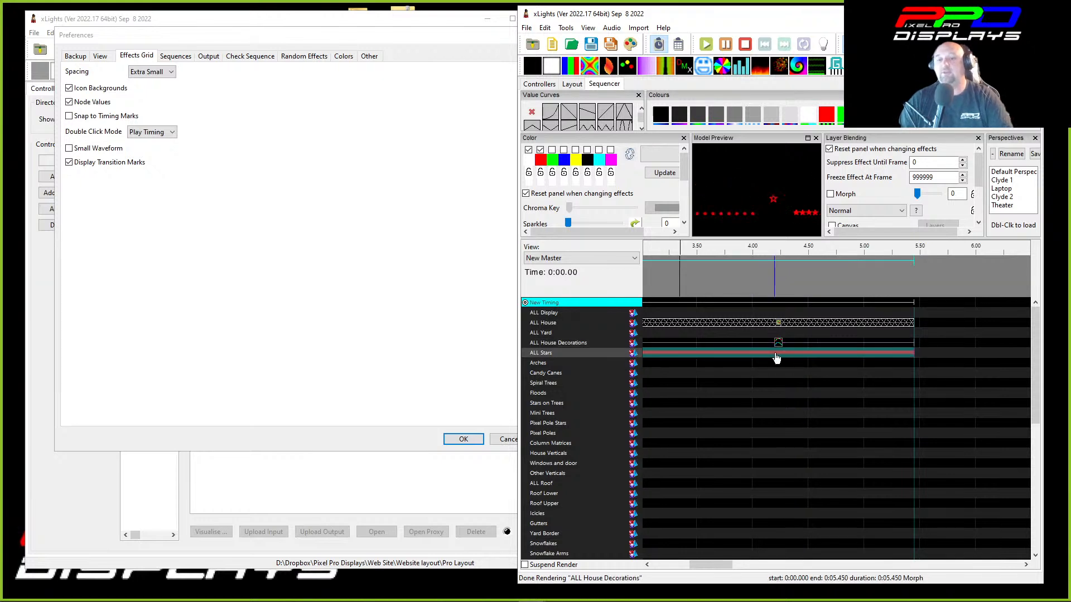
pyautogui.scroll(-2, 734, 376)
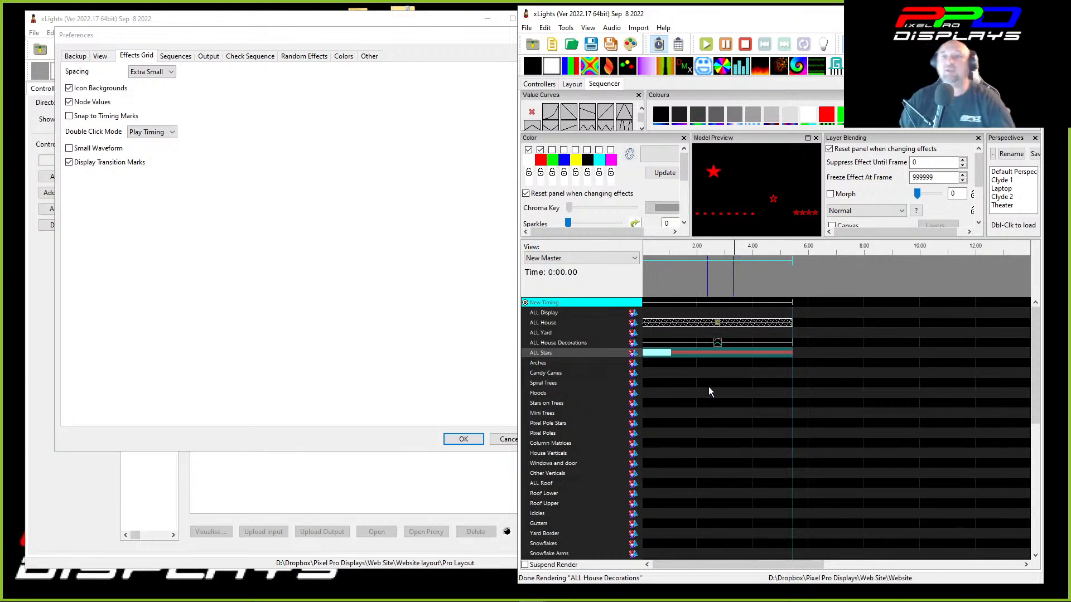
pyautogui.moveTo(696, 361); pyautogui.dragTo(694, 355)
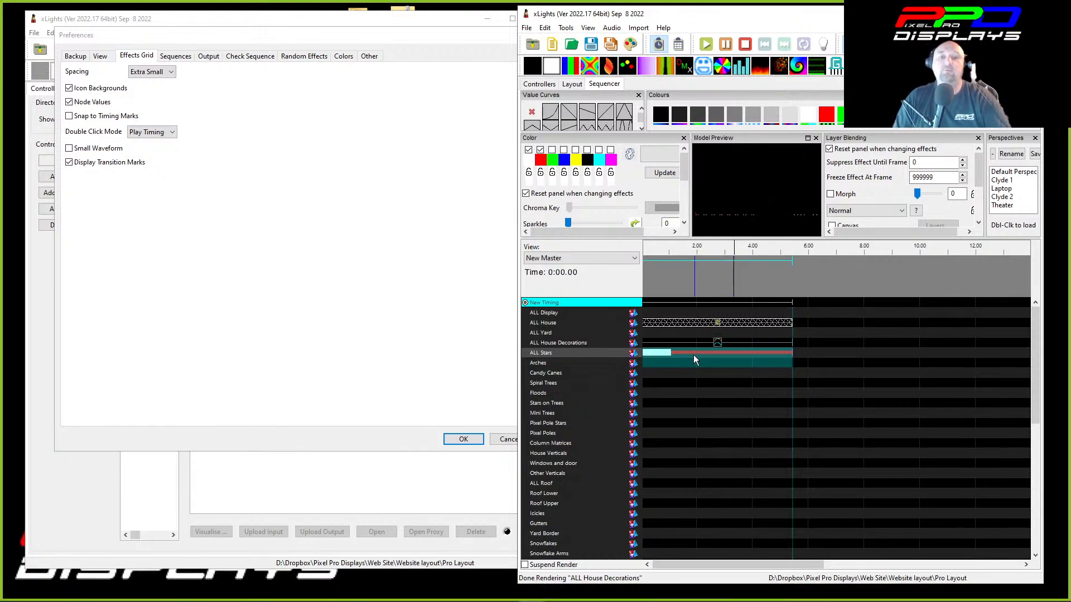
pyautogui.press('Delete')
# Select the ALL House Twinkle effect and expand ALL House, ALL Roof, Icicles 1 and Strand 1 down to the individual node rows.
pyautogui.click(723, 323)
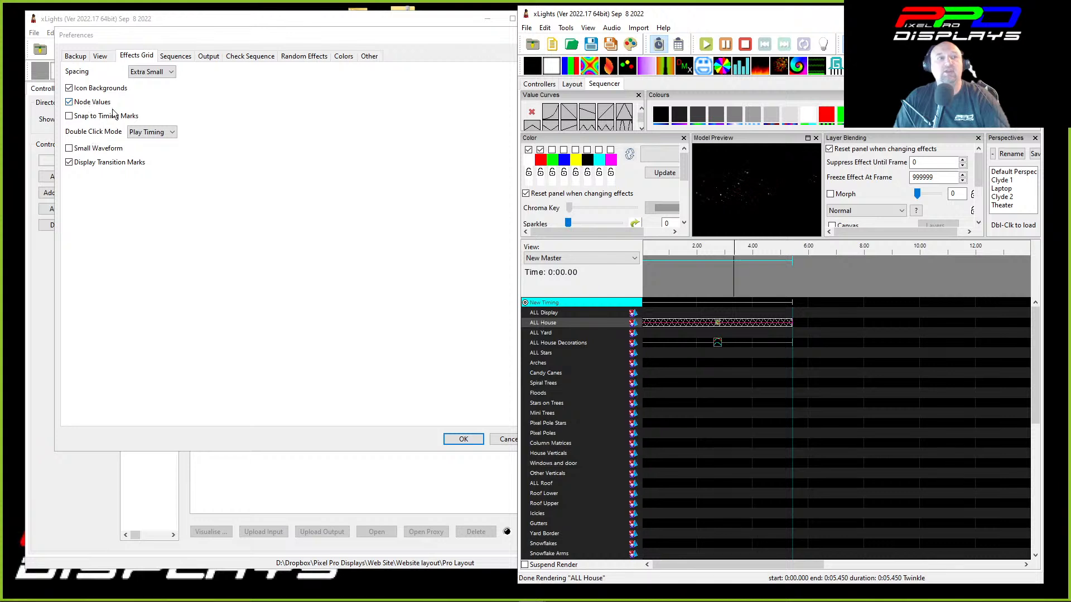
pyautogui.click(69, 102)
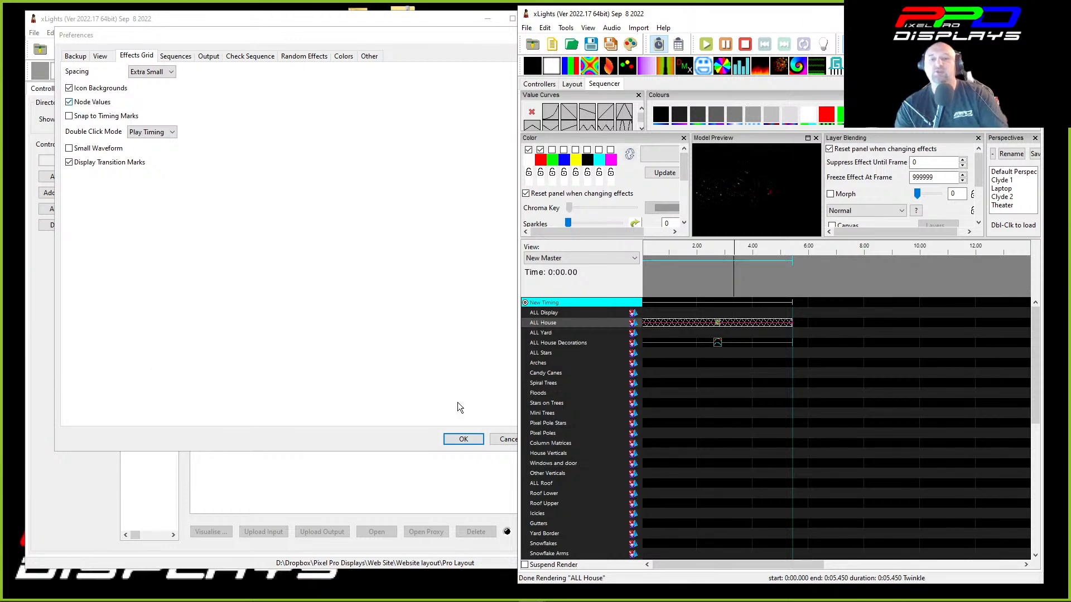
pyautogui.doubleClick(584, 323)
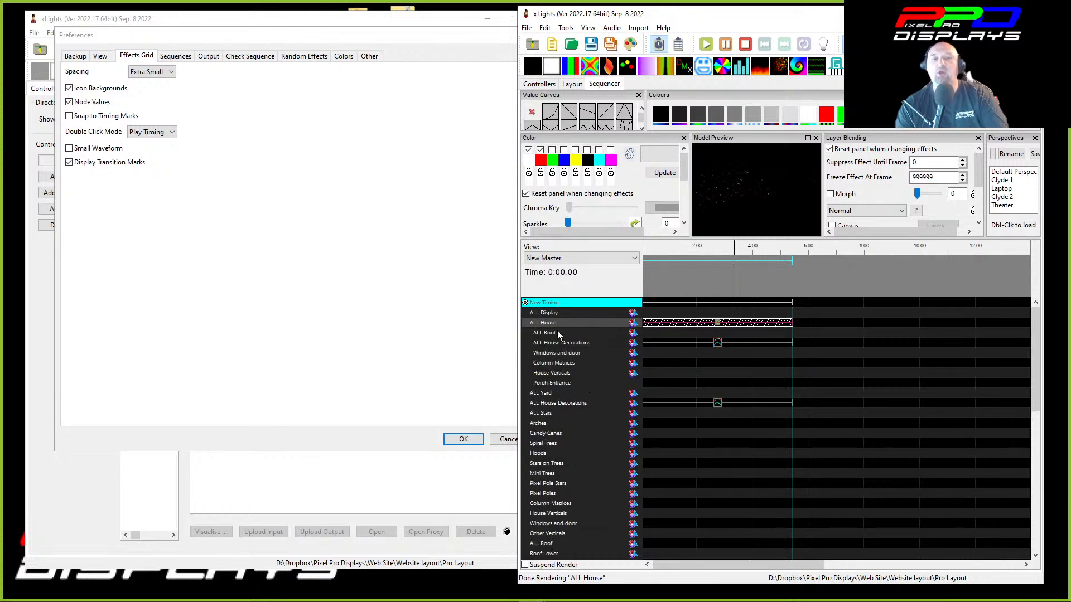
pyautogui.doubleClick(560, 333)
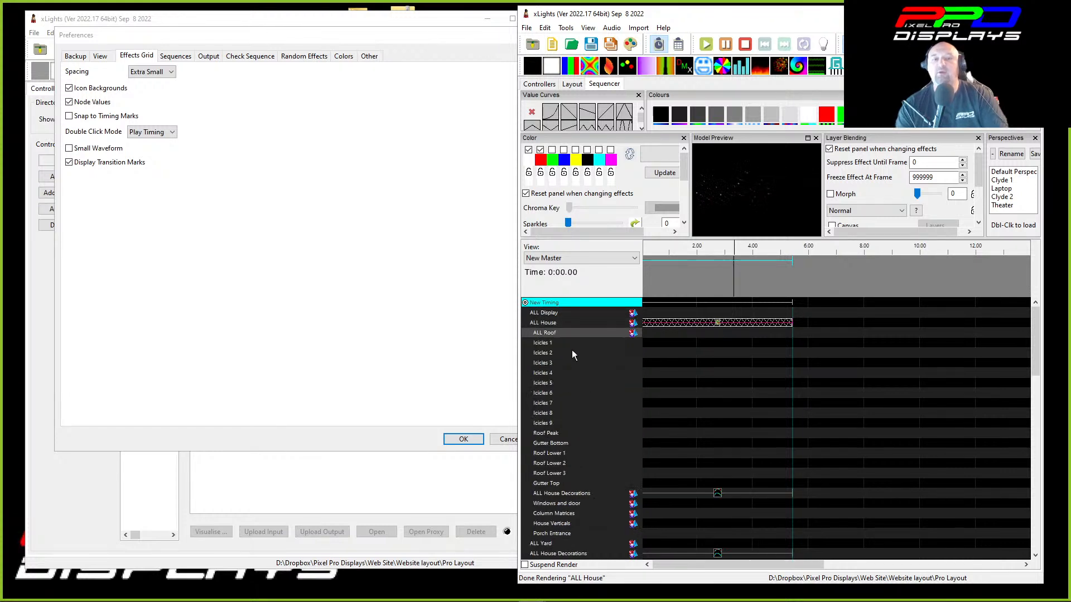
pyautogui.doubleClick(554, 342)
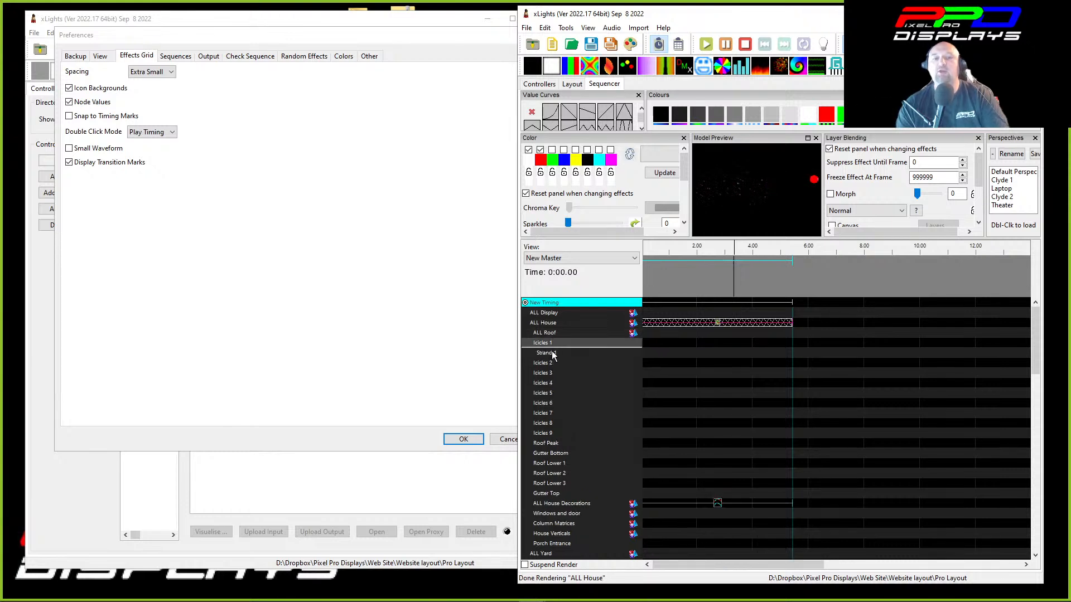
pyautogui.click(551, 353)
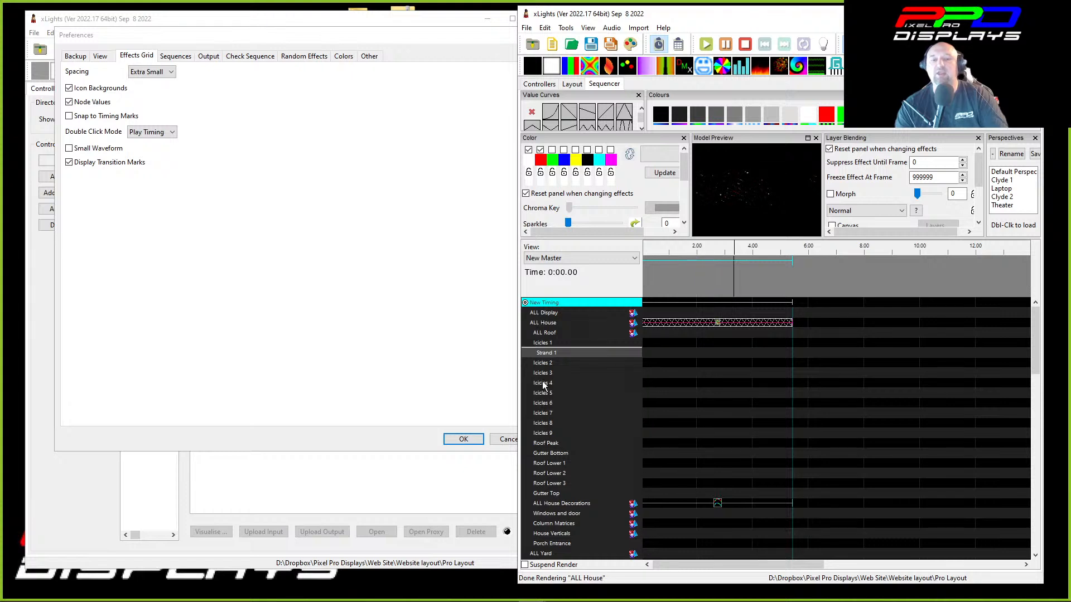
pyautogui.doubleClick(550, 354)
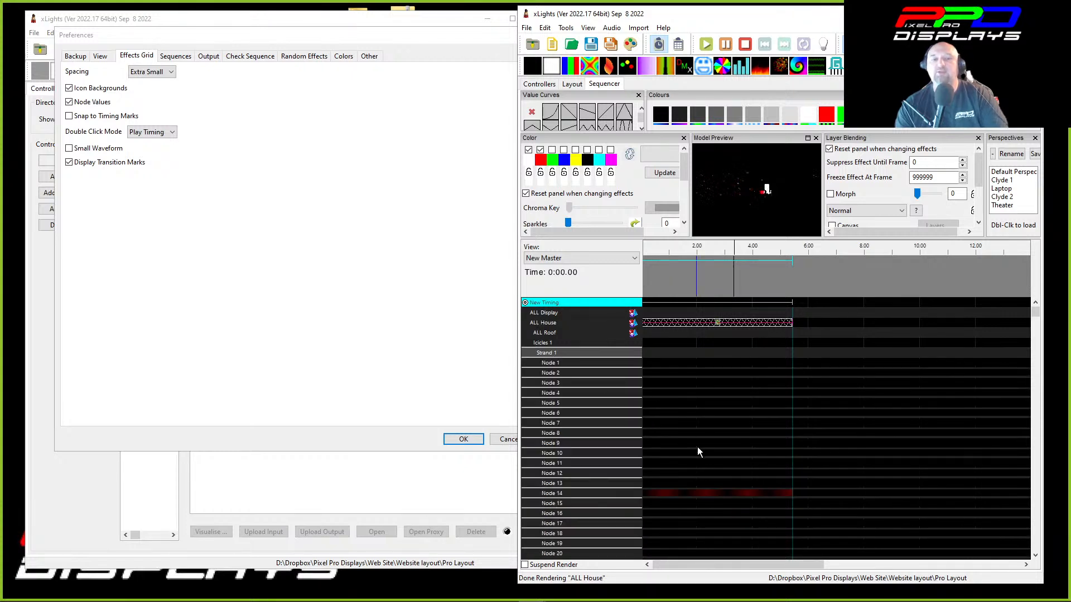
# Show the Effect Settings for the ALL House Twinkle effect, raise Percent of Lights to near its maximum and inspect the node rows.
pyautogui.click(718, 323)
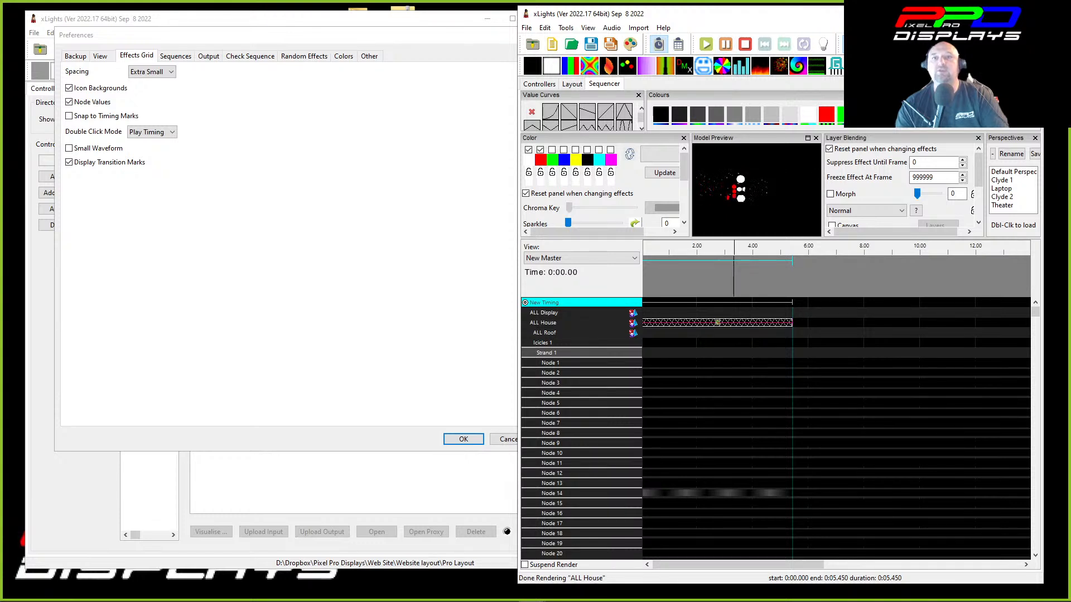
pyautogui.click(617, 256)
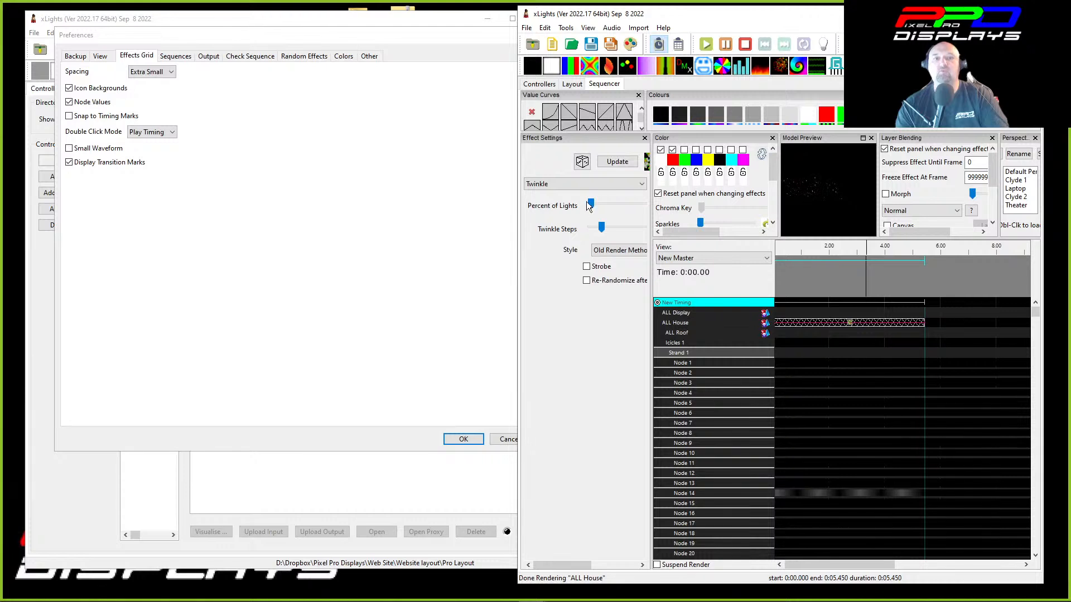
pyautogui.moveTo(591, 205); pyautogui.dragTo(642, 208)
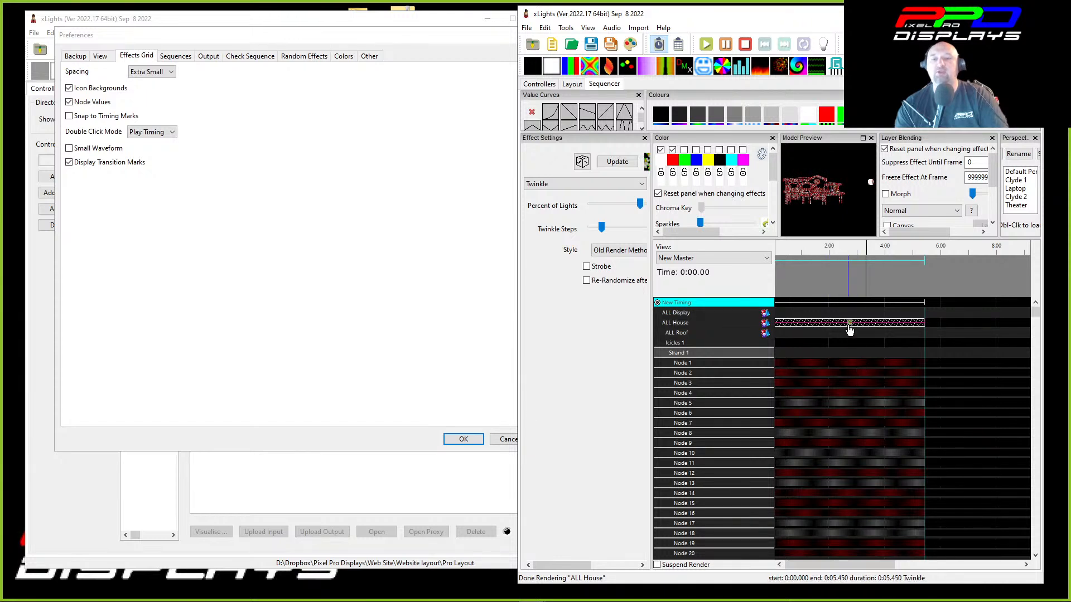
pyautogui.scroll(-5, 849, 335)
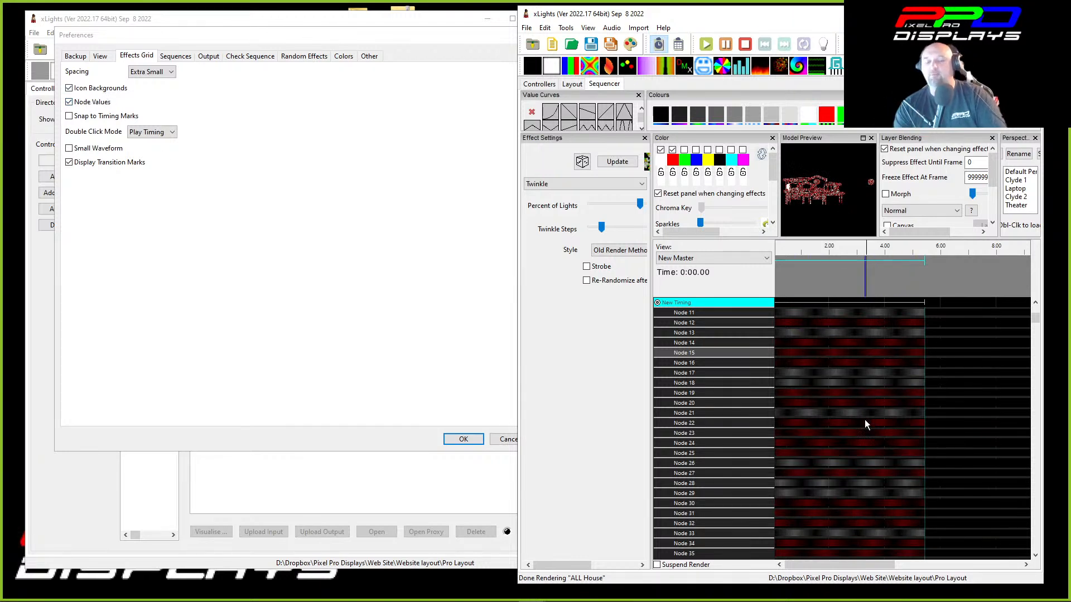
# Collapse Strand 1, Icicles 1 and ALL Roof again and select the ALL House Twinkle effect.
pyautogui.scroll(5, 854, 416)
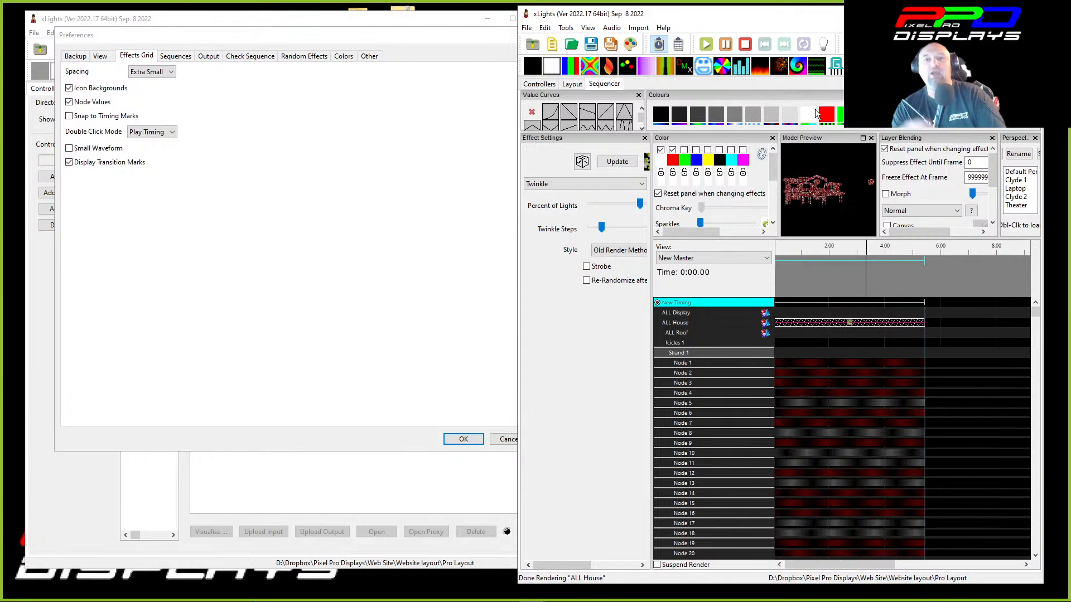
pyautogui.doubleClick(728, 352)
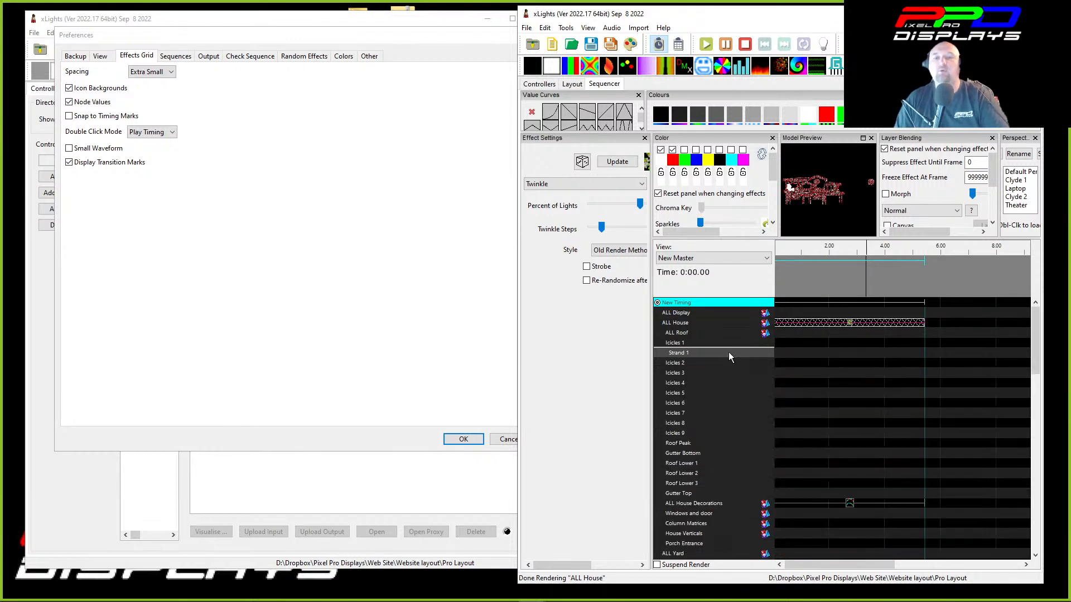
pyautogui.doubleClick(721, 344)
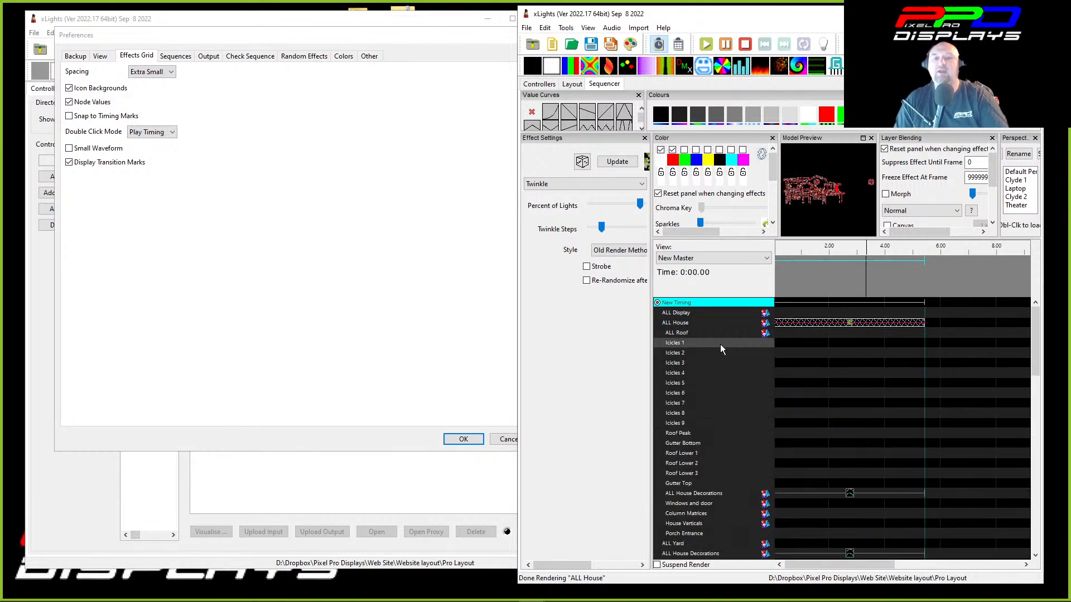
pyautogui.doubleClick(748, 332)
pyautogui.click(818, 326)
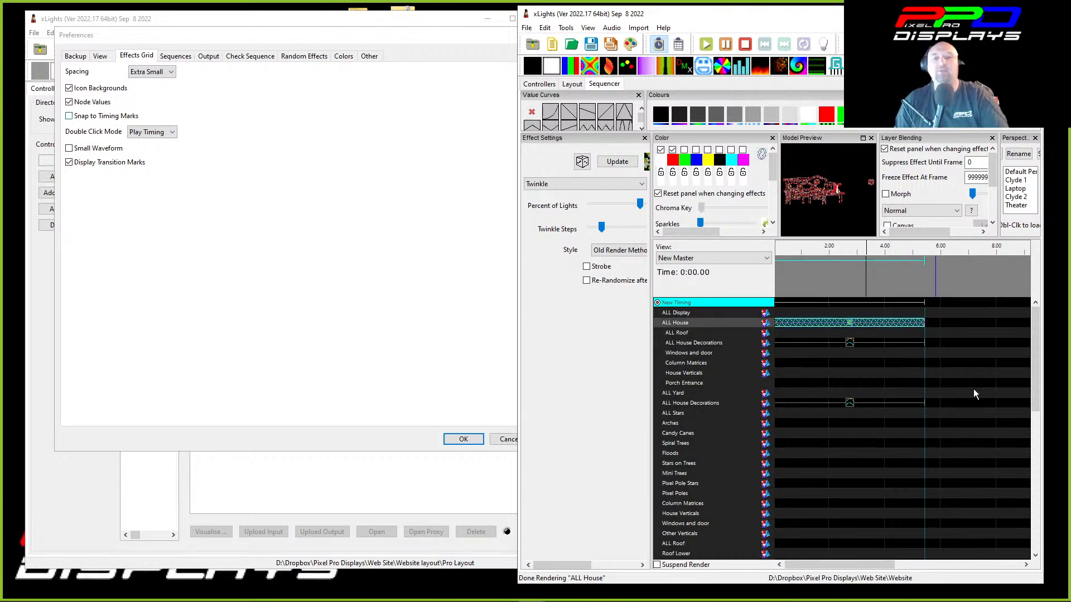
# Add a series of irregularly spaced timing marks to the New Timing track between about 9 and 30 seconds.
pyautogui.scroll(-3, 892, 319)
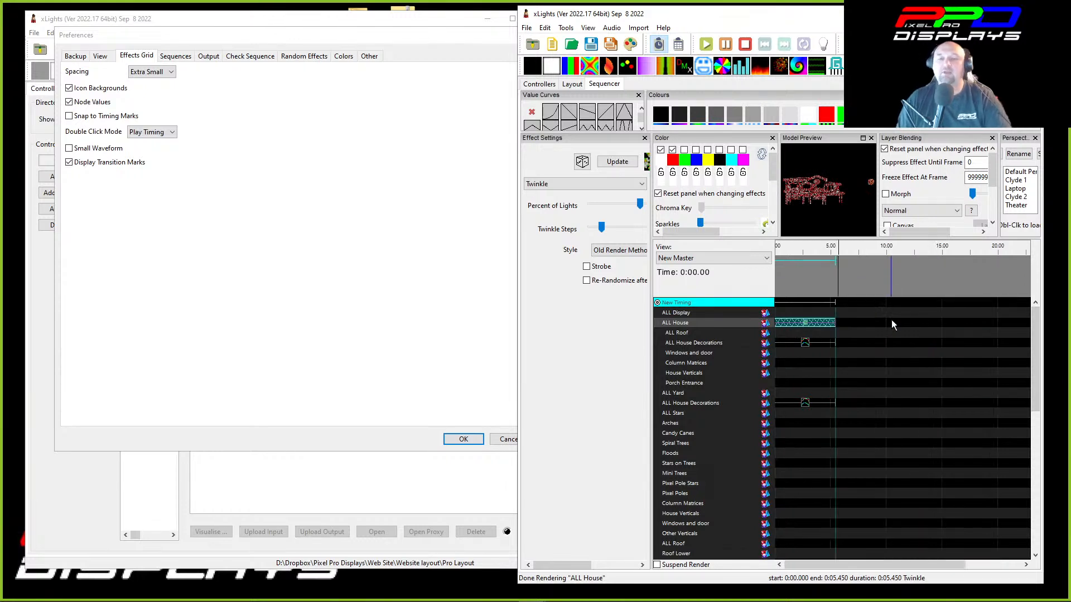
pyautogui.press('t')
pyautogui.click(837, 286)
pyautogui.press('t')
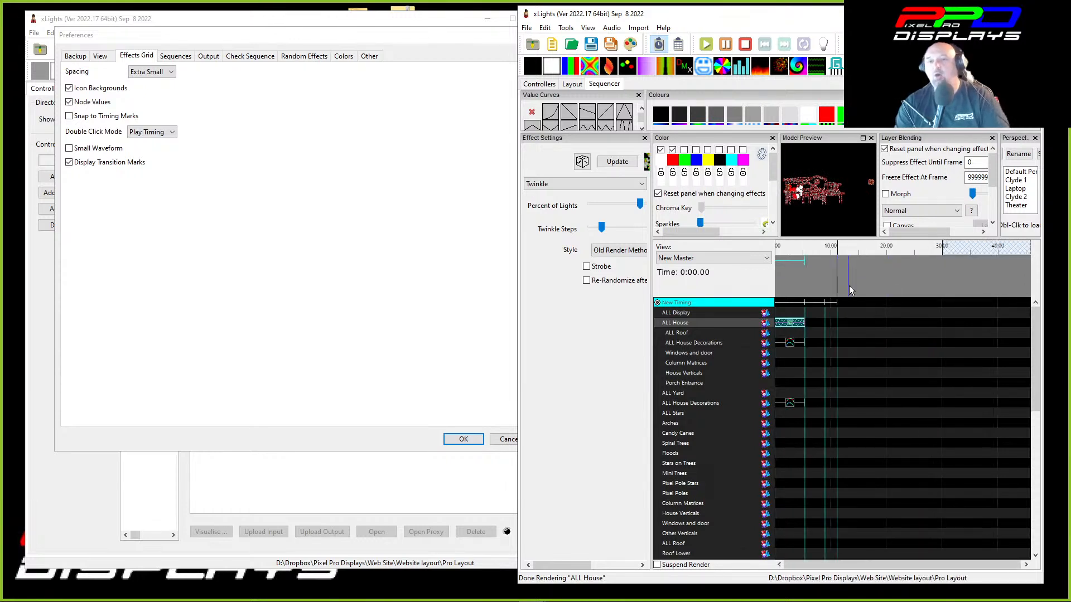
pyautogui.click(854, 286)
pyautogui.press('t')
pyautogui.click(885, 286)
pyautogui.press('t')
pyautogui.click(927, 282)
pyautogui.moveTo(941, 281); pyautogui.dragTo(938, 282)
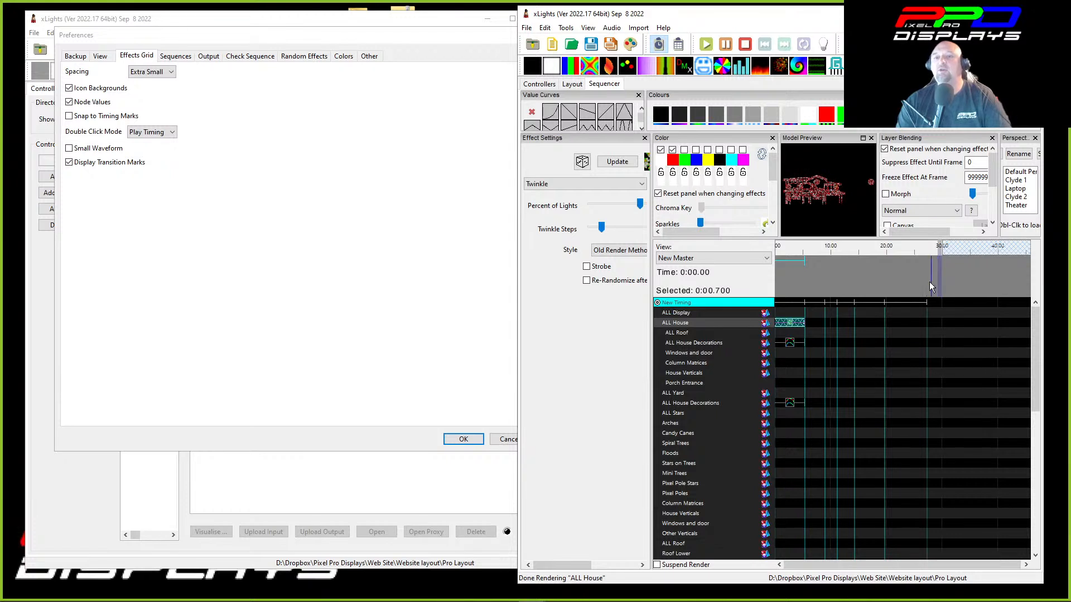
pyautogui.press('t')
pyautogui.click(898, 281)
pyautogui.press('t')
pyautogui.click(904, 281)
pyautogui.press('t')
pyautogui.click(912, 281)
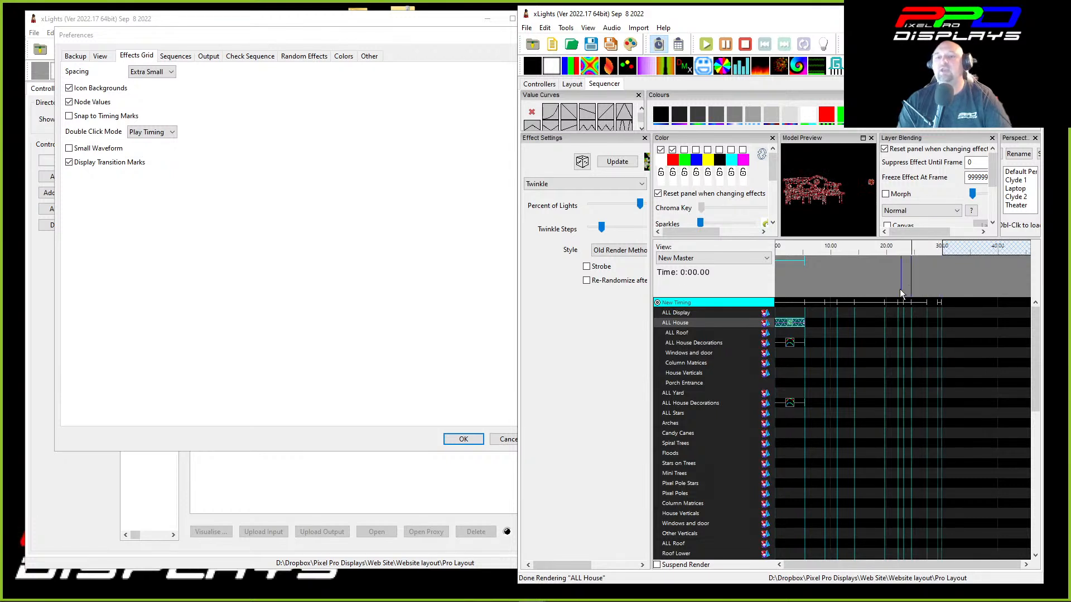
pyautogui.press('t')
# Move the ALL House Twinkle effect along its row so it spans 13.150 to 19.400 seconds.
pyautogui.click(792, 325)
pyautogui.moveTo(793, 329); pyautogui.dragTo(882, 323)
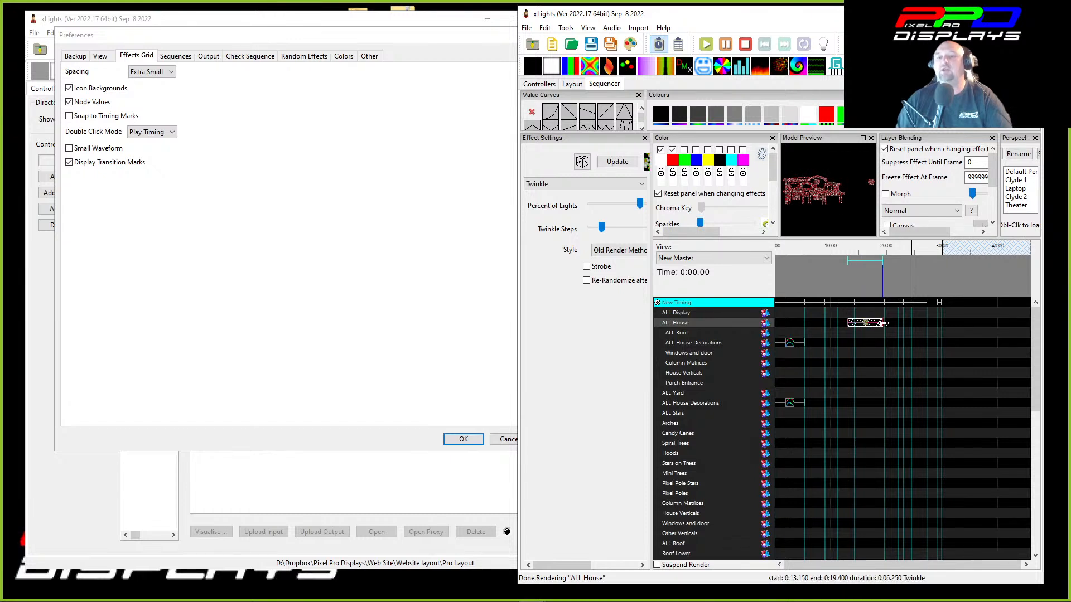
pyautogui.click(892, 393)
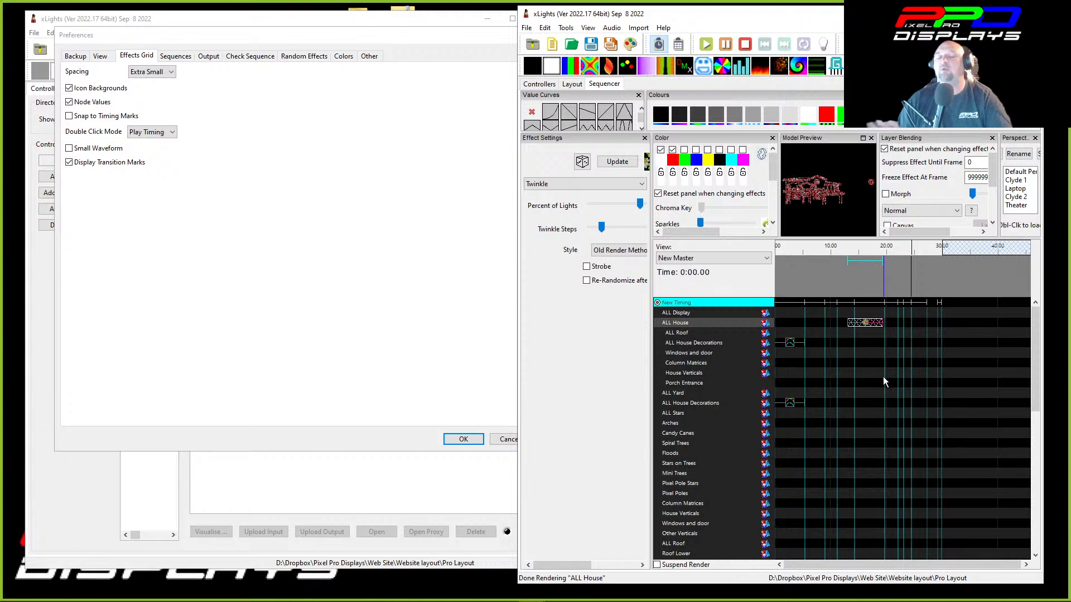
# Stretch the end of the ALL House Twinkle effect to the timing mark at 19.700 seconds and shorten it to 18.150 seconds.
pyautogui.click(868, 272)
pyautogui.scroll(3, 868, 272)
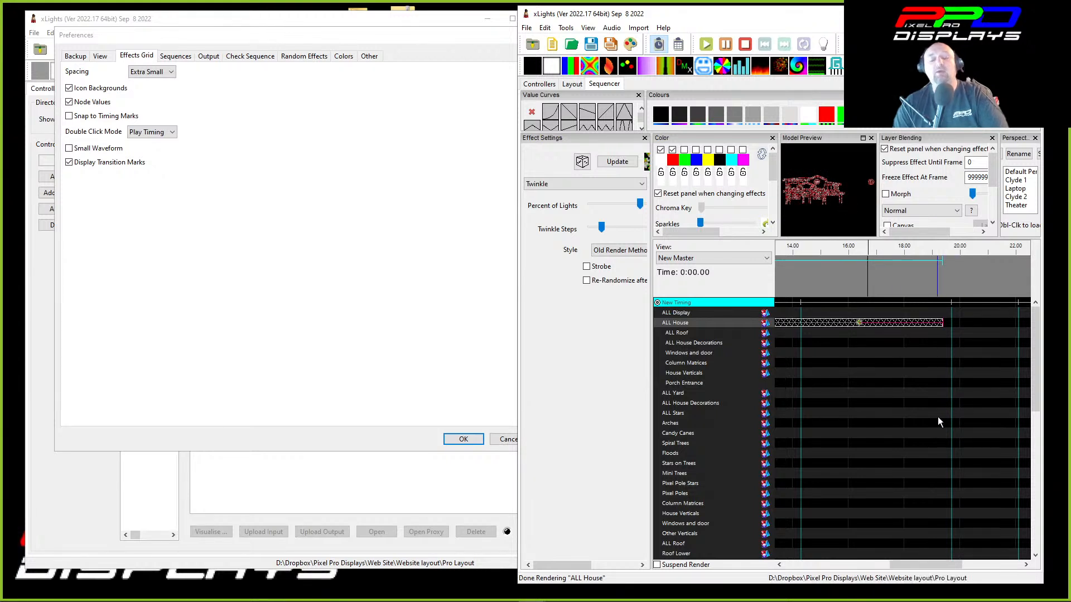
pyautogui.moveTo(943, 324)
pyautogui.mouseDown()
pyautogui.moveTo(922, 329)
pyautogui.moveTo(952, 331)
pyautogui.mouseUp()
pyautogui.scroll(2, 893, 287)
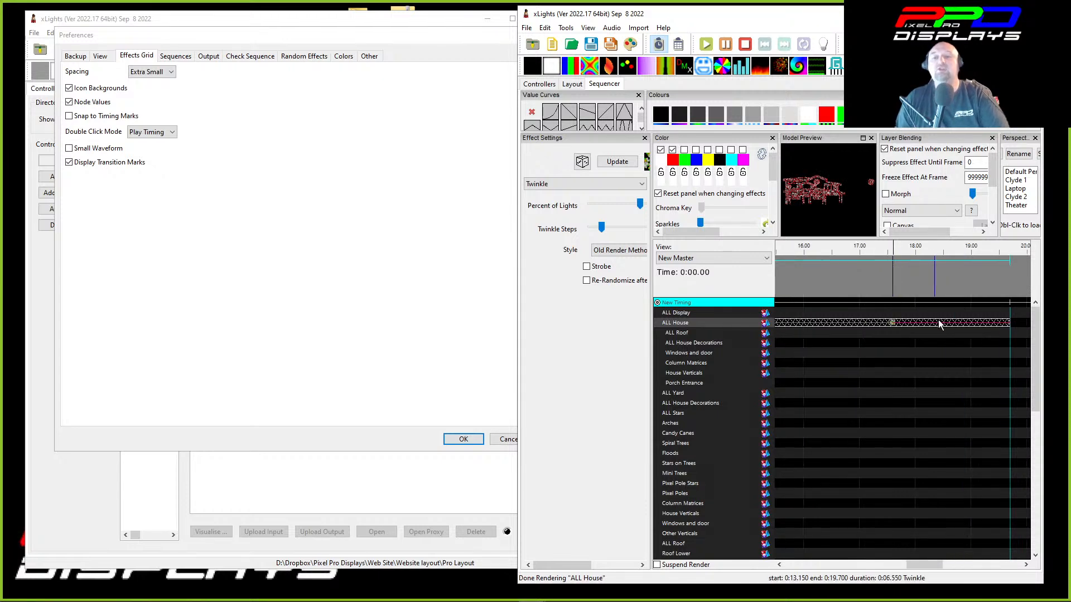
pyautogui.click(994, 321)
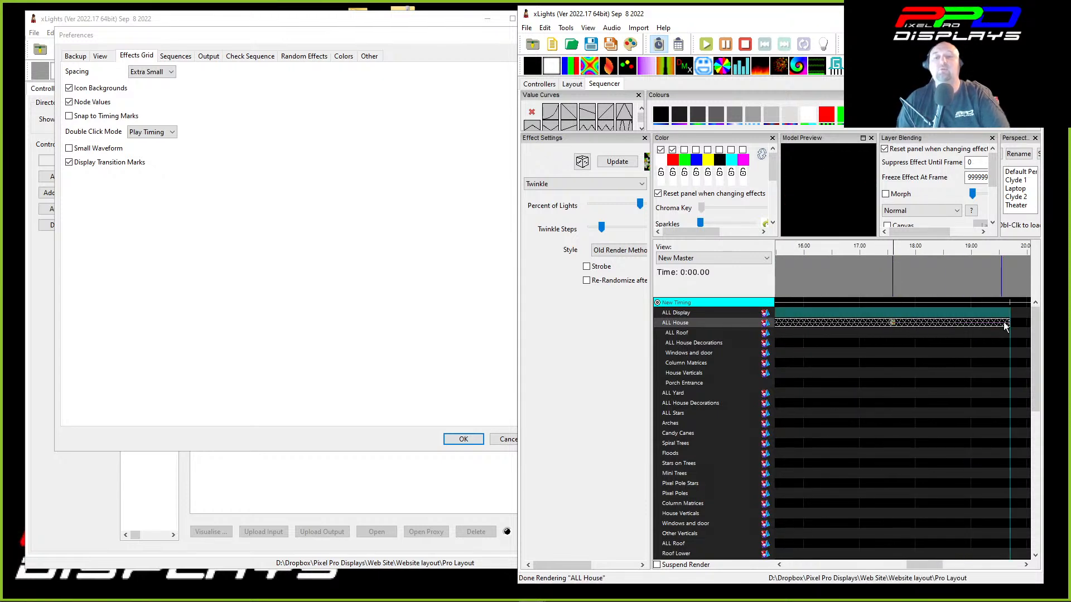
pyautogui.moveTo(1010, 322); pyautogui.dragTo(923, 322)
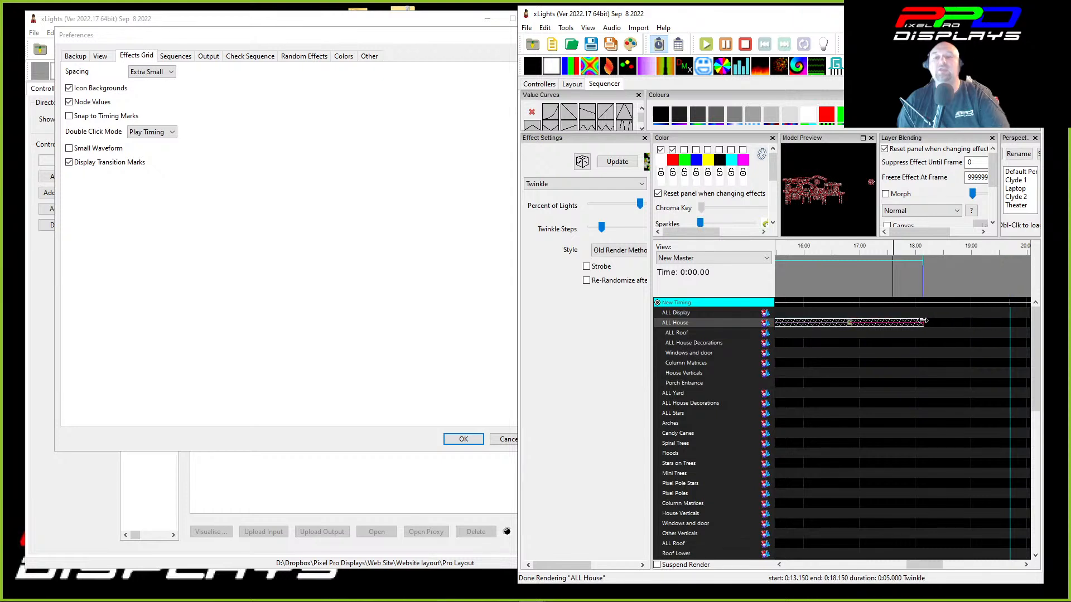
pyautogui.scroll(-5, 846, 389)
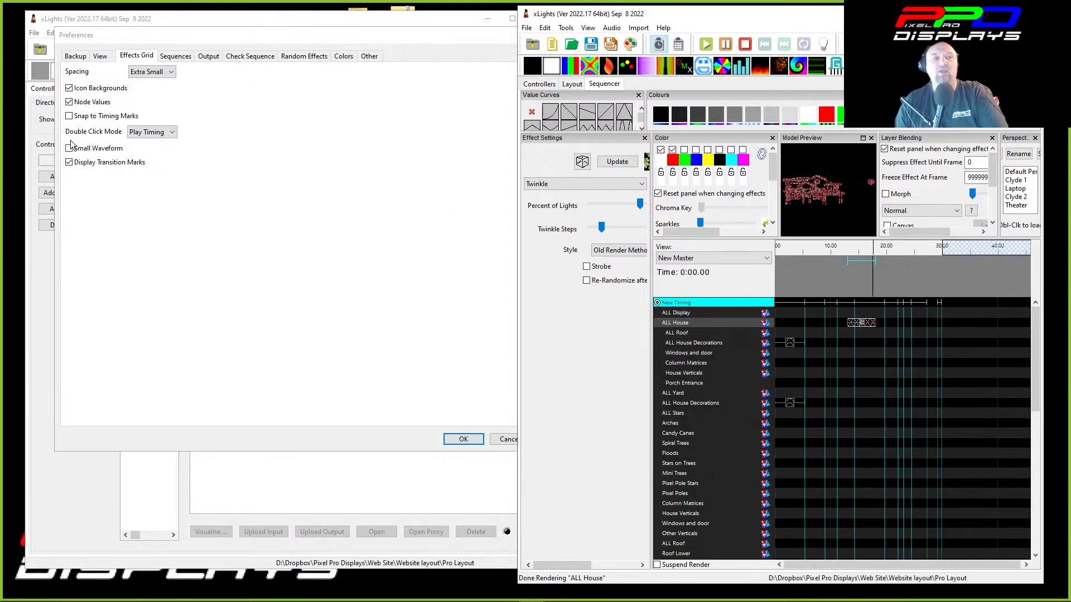
# Play the second New Timing cell, from 5.450 to 9.000 seconds, directly from the timing track.
pyautogui.click(205, 201)
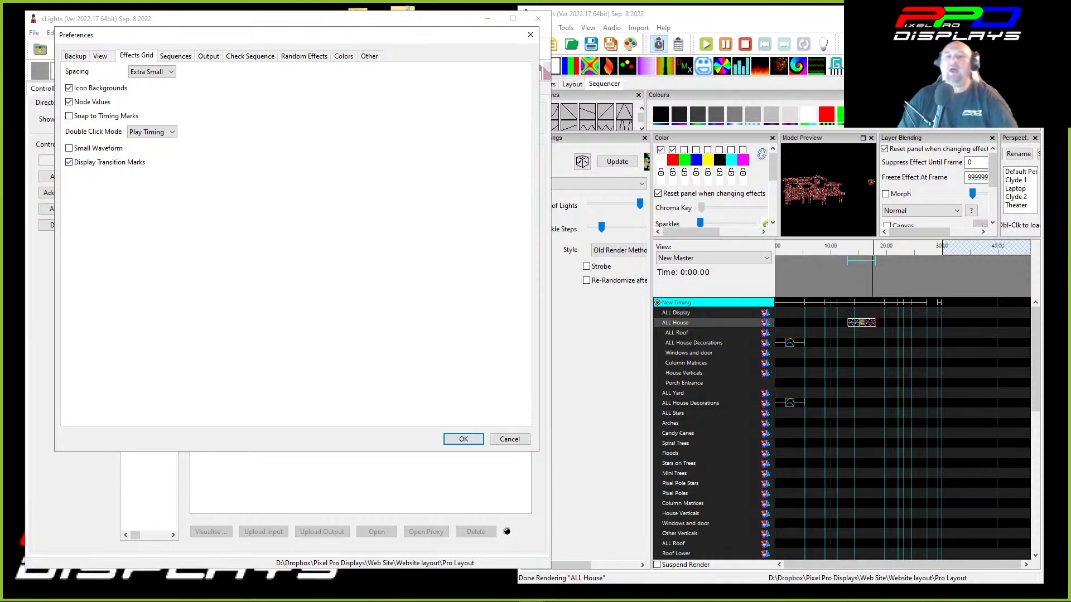
pyautogui.click(819, 270)
pyautogui.scroll(2, 796, 276)
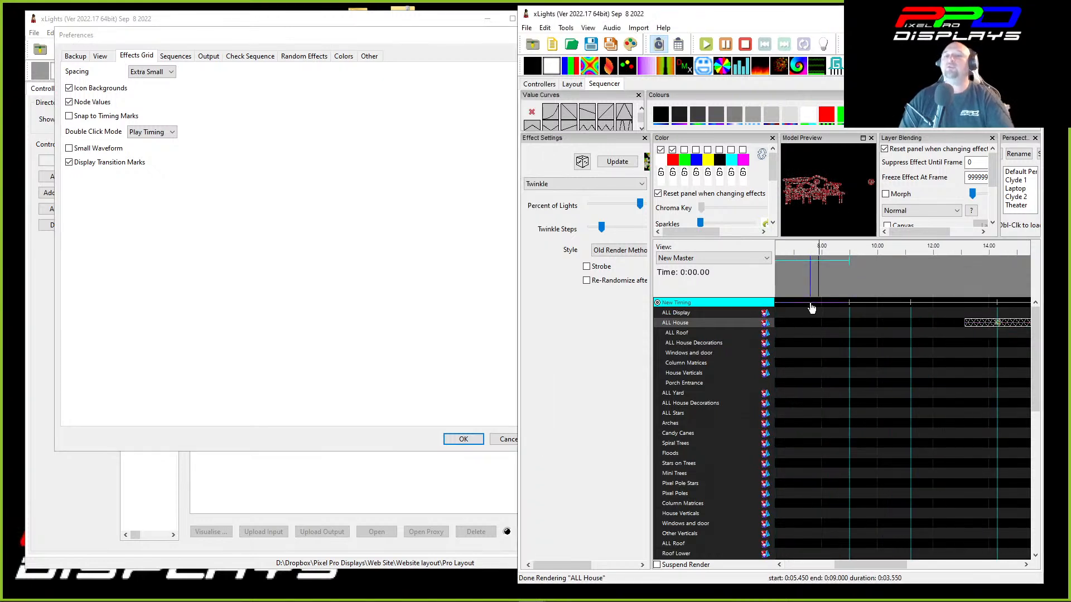
pyautogui.hscroll(-3, 858, 341)
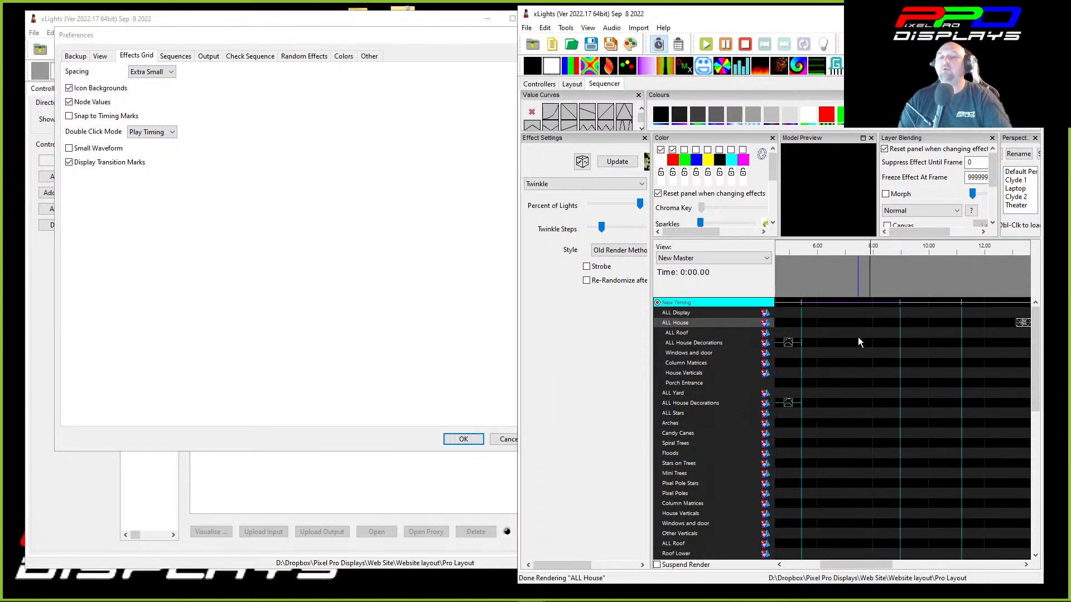
pyautogui.click(875, 311)
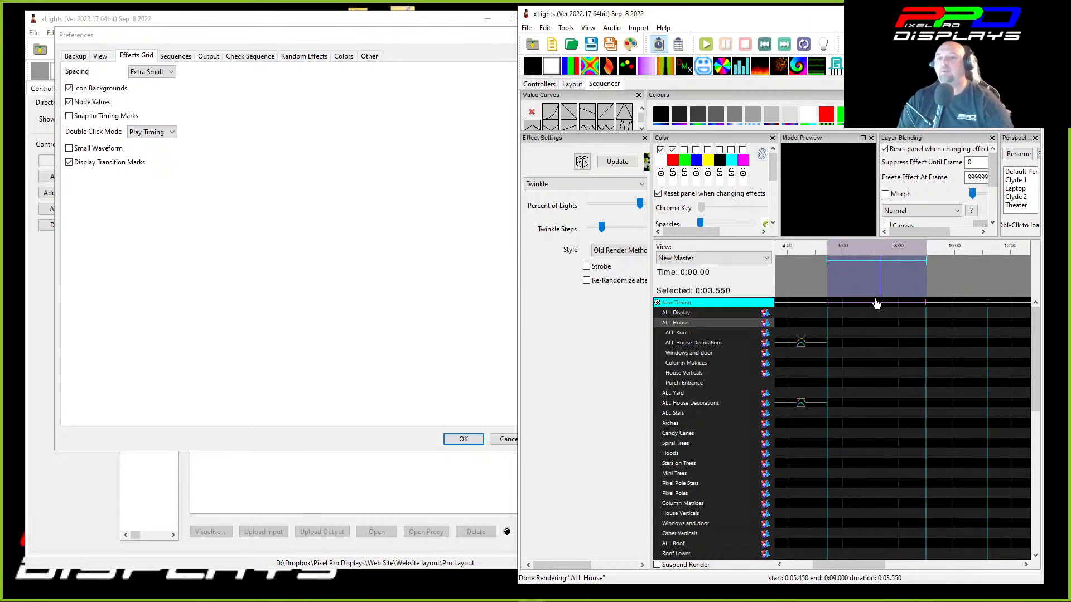
# Add a Pinwheel effect with Thick raised to about the middle to ALL House Decorations in the second timing cell, and play that cell.
pyautogui.click(849, 343)
pyautogui.press('p')
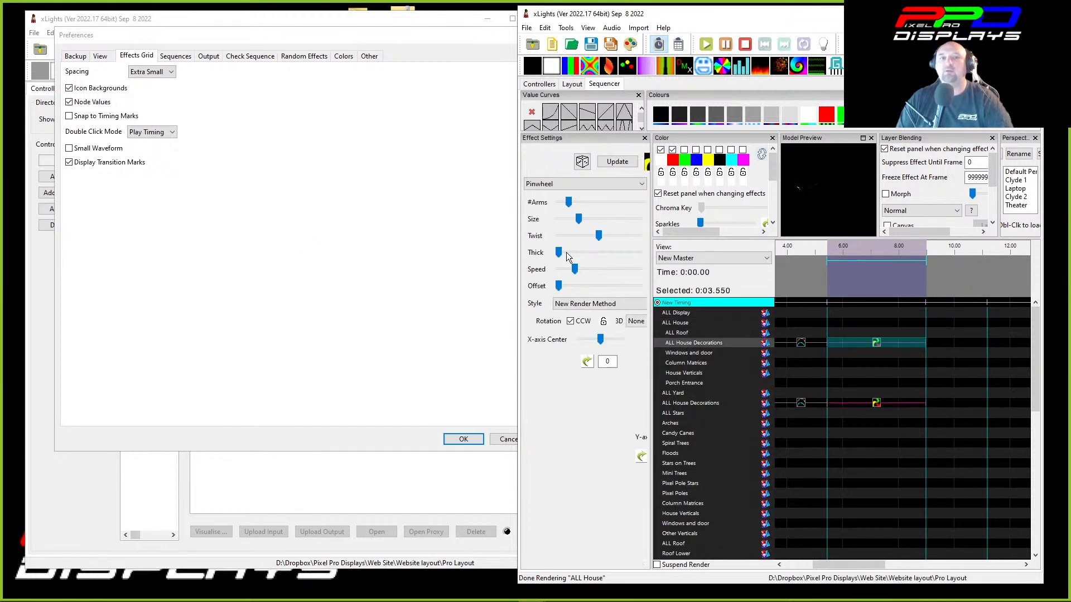
pyautogui.moveTo(561, 252); pyautogui.dragTo(604, 252)
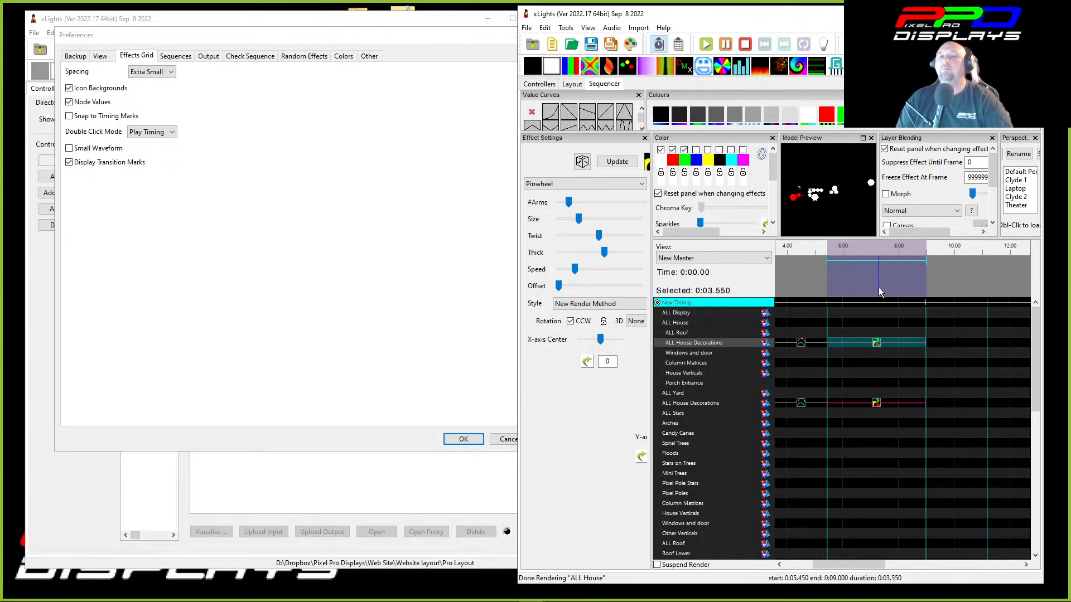
pyautogui.click(870, 301)
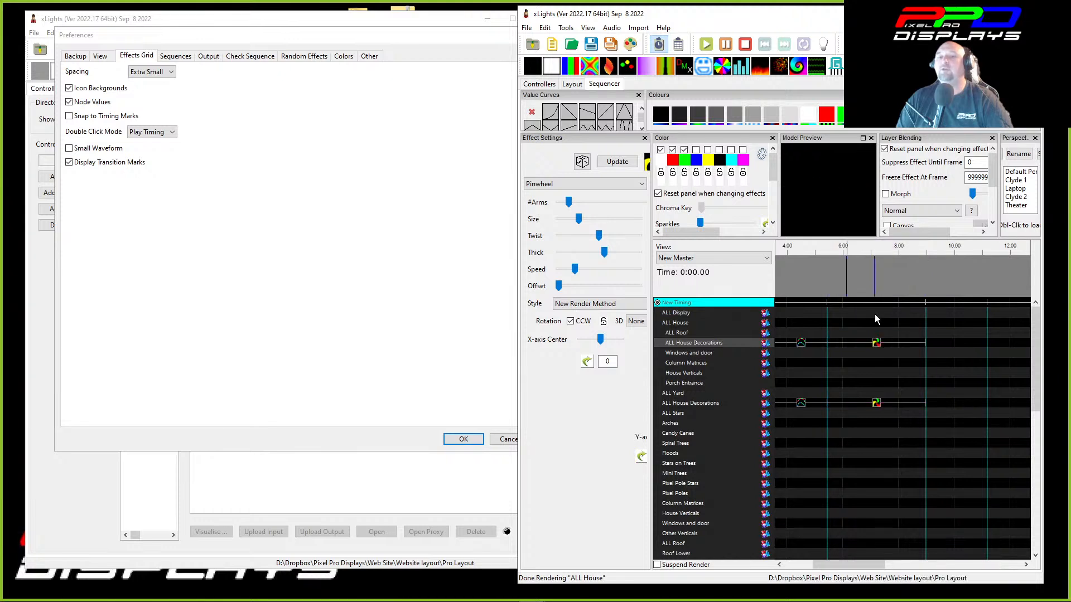
pyautogui.doubleClick(869, 301)
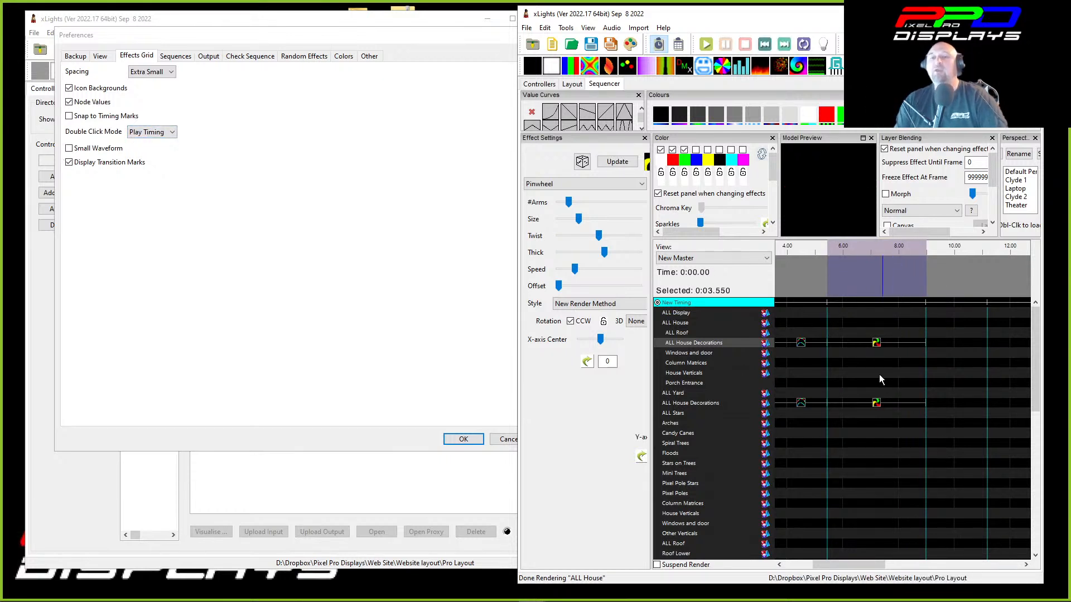
# Set Double Click Mode to Edit Text and label the second New Timing cell "Hello".
pyautogui.click(152, 145)
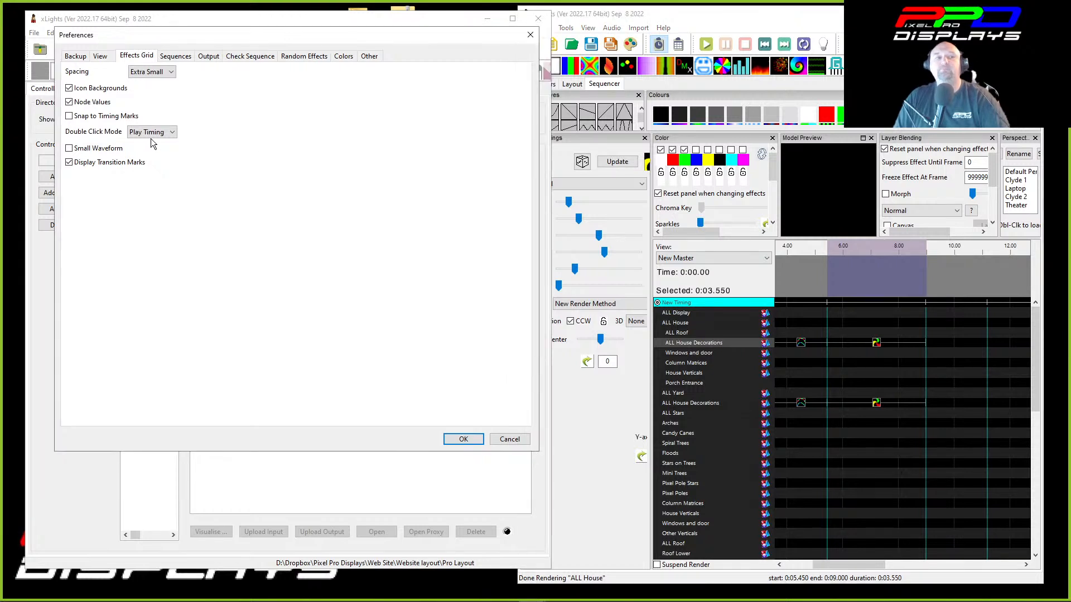
pyautogui.click(152, 136)
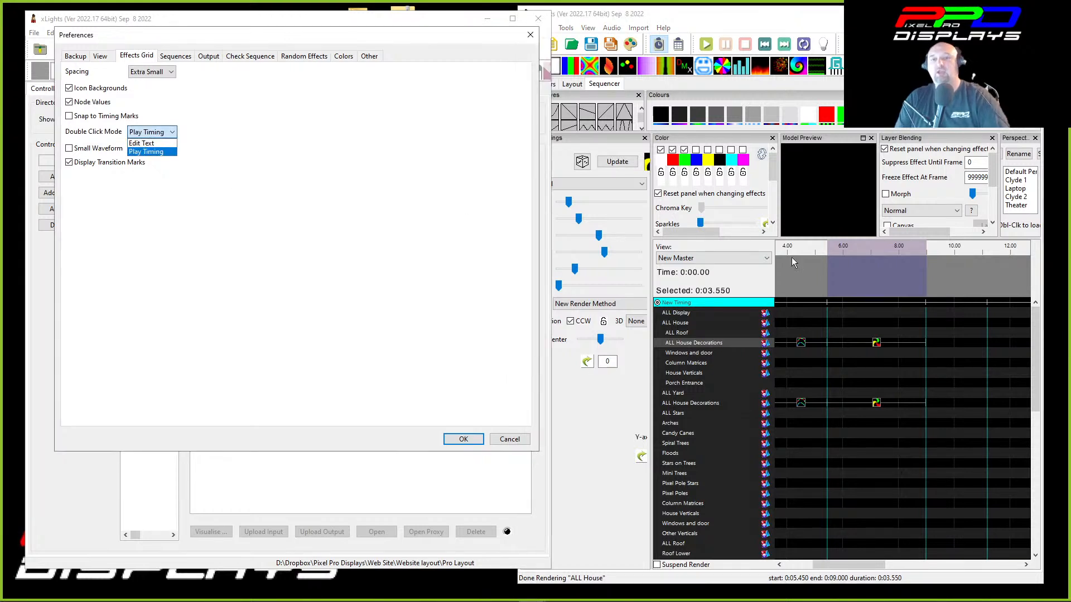
pyautogui.click(136, 144)
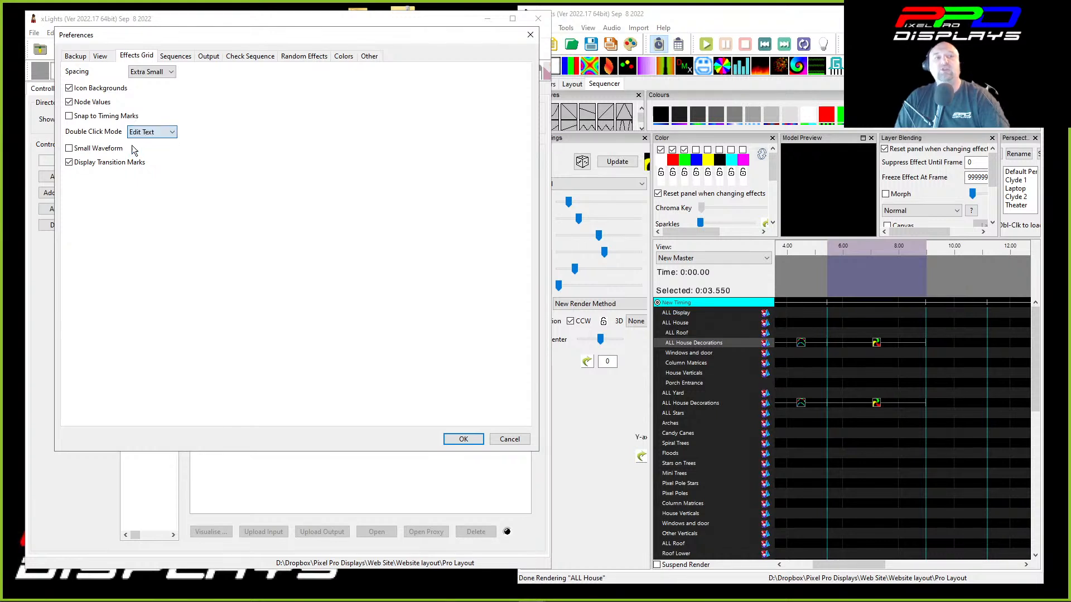
pyautogui.doubleClick(871, 303)
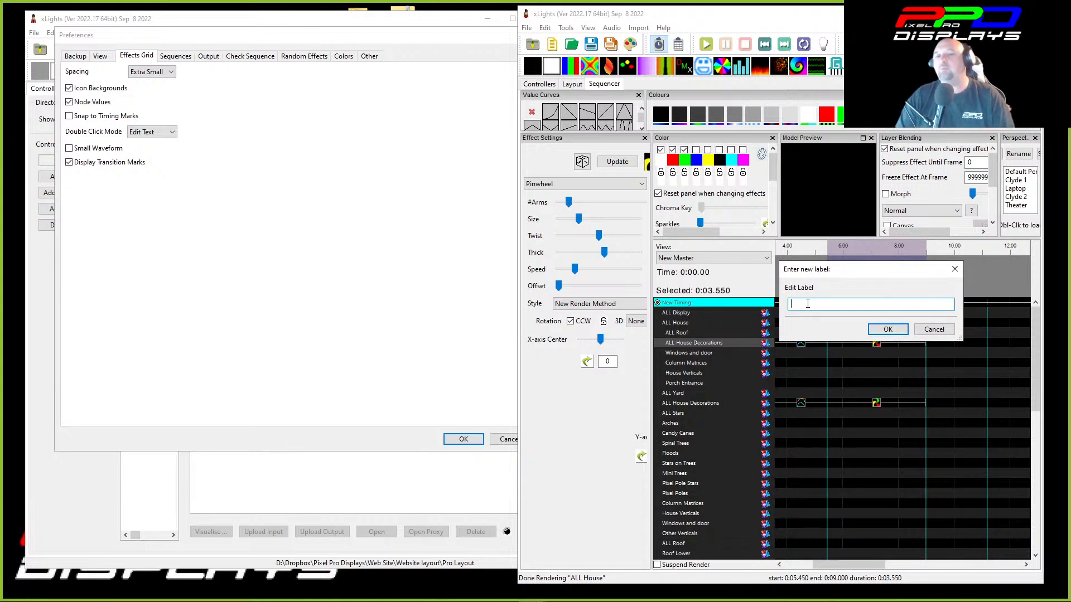
pyautogui.write('Hello')
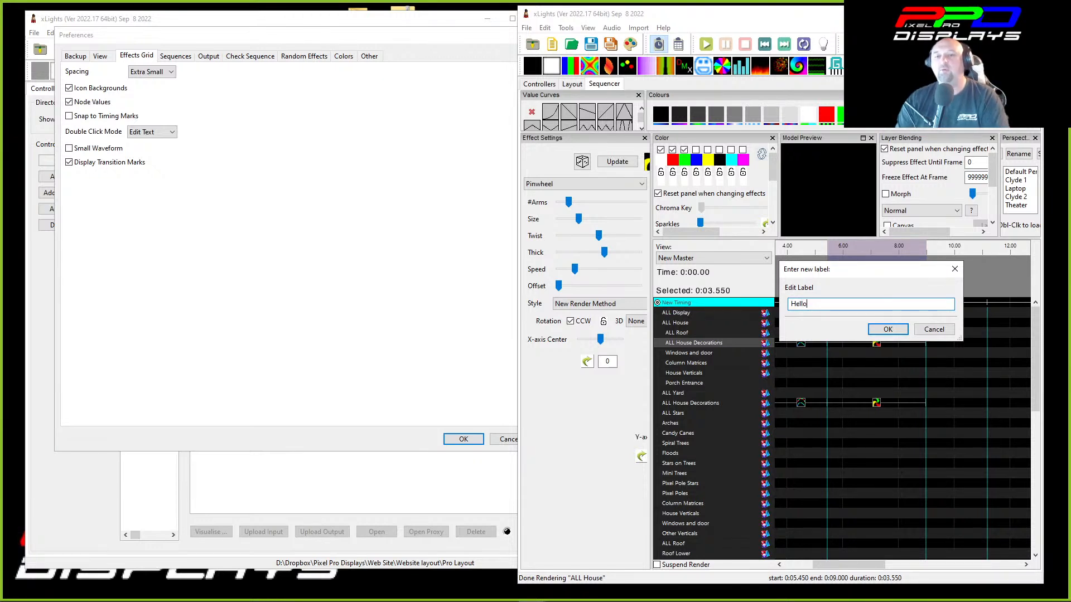
pyautogui.press('Return')
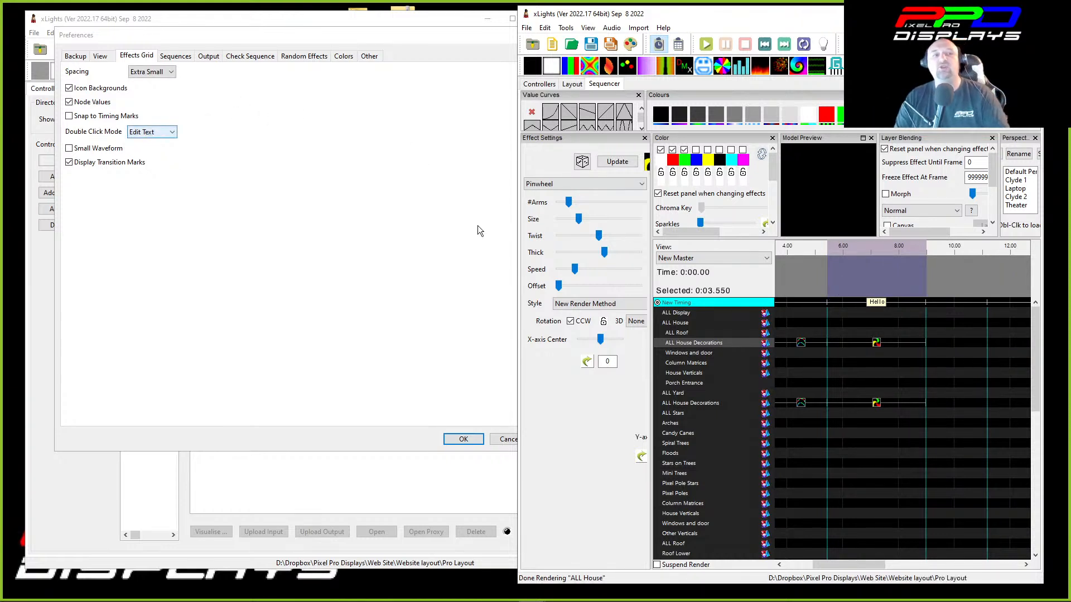
# Play the first New Timing cell and open the Hello cell's label for editing.
pyautogui.click(803, 306)
pyautogui.press('space')
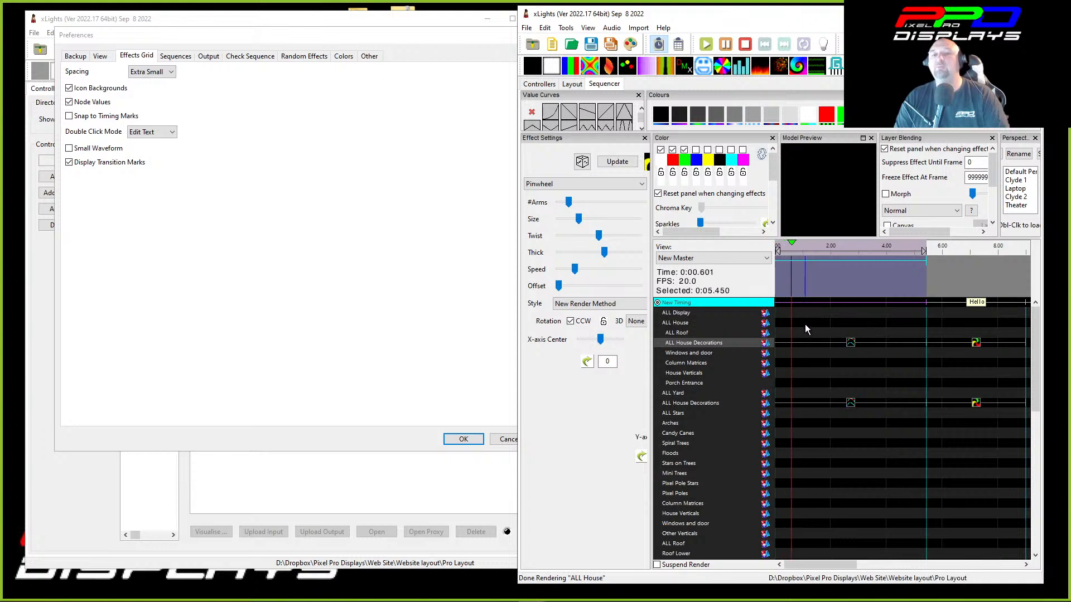
pyautogui.doubleClick(943, 305)
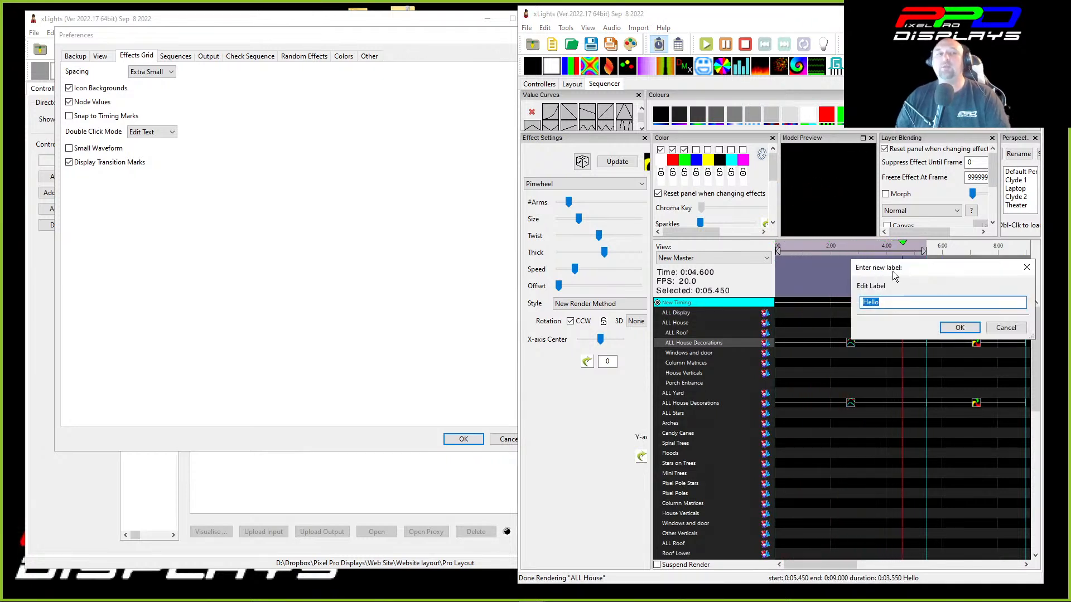
# Set Double Click Mode to Play Timing and cancel the open label edit.
pyautogui.click(141, 132)
pyautogui.click(142, 151)
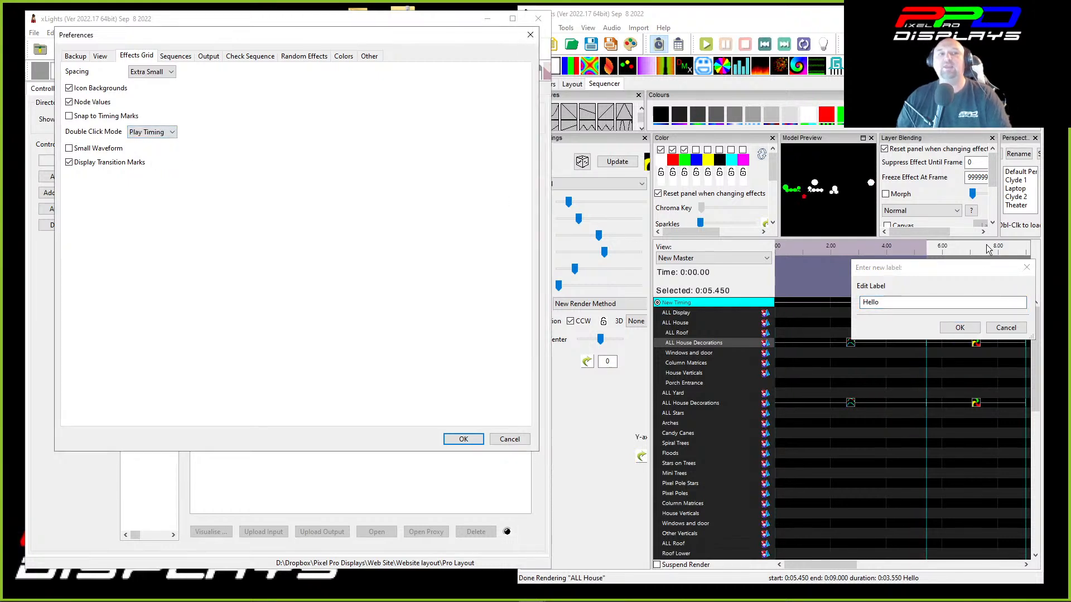
pyautogui.click(806, 291)
pyautogui.click(1004, 332)
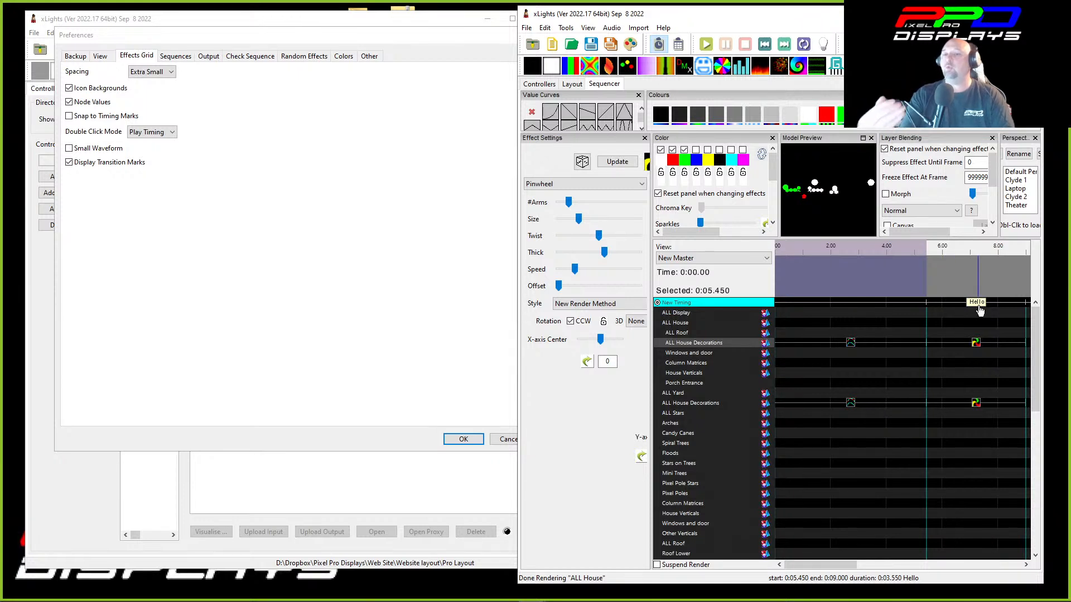
# Switch Double Click Mode back to Edit Text in the Effects Grid preferences.
pyautogui.click(161, 134)
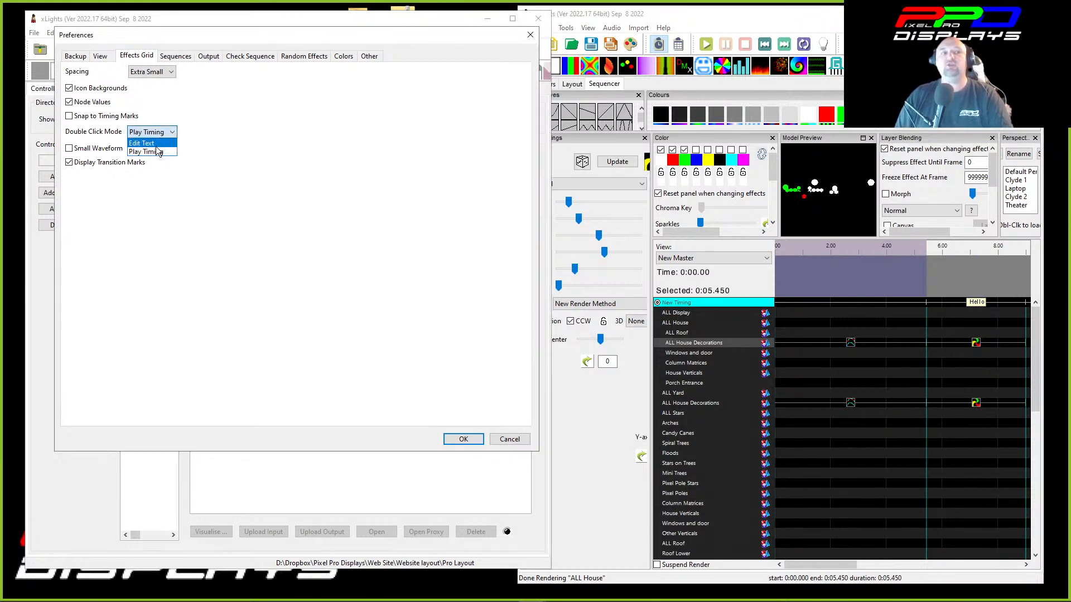
pyautogui.click(151, 144)
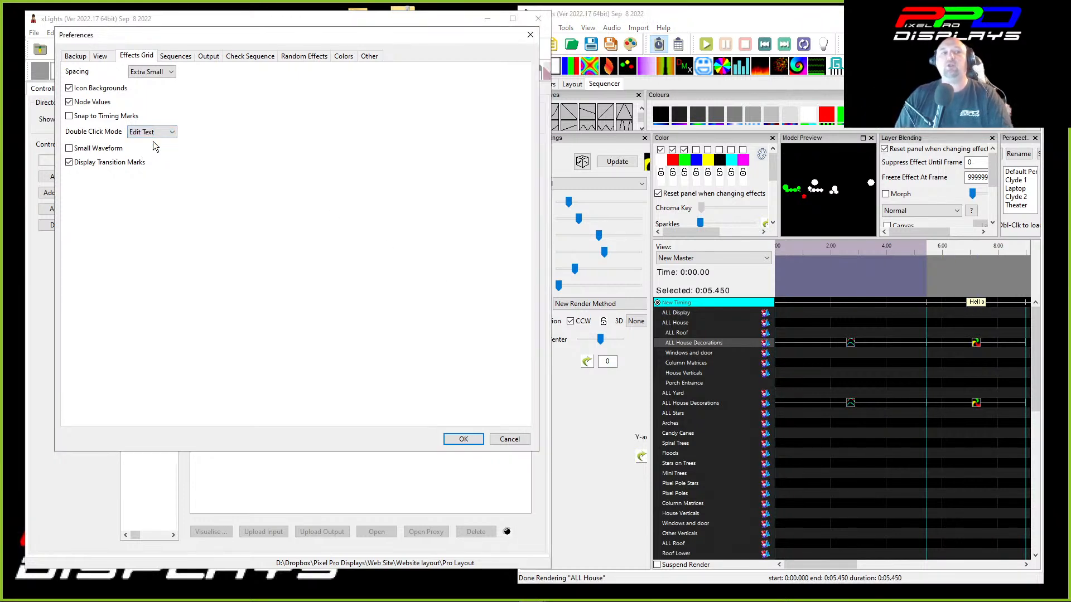
# Open and close the labels of the Hello cell and the first New Timing cell, playing the first cell in between.
pyautogui.doubleClick(947, 302)
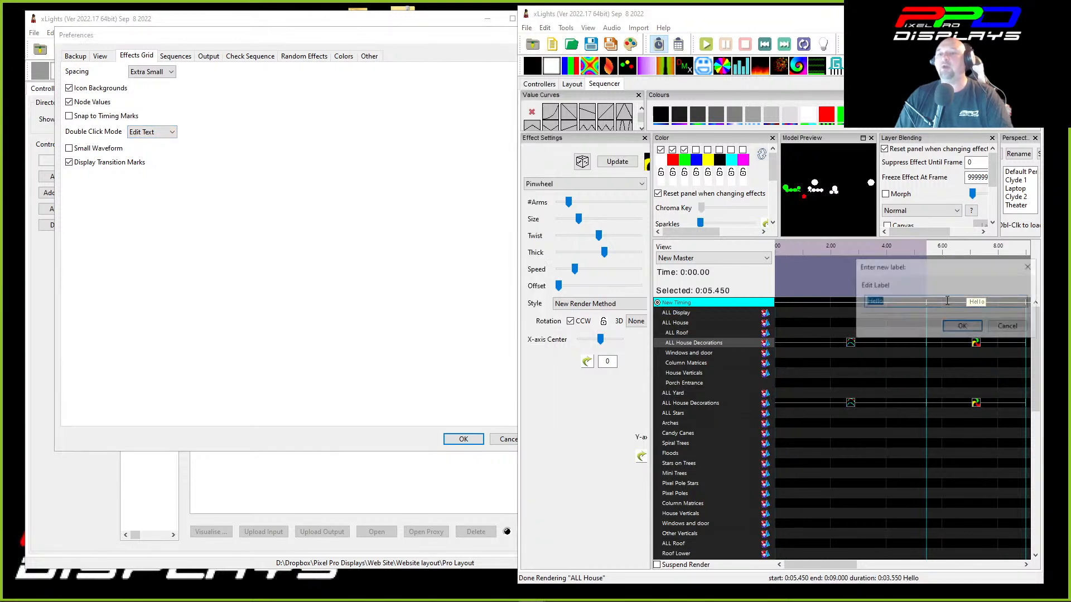
pyautogui.click(1000, 332)
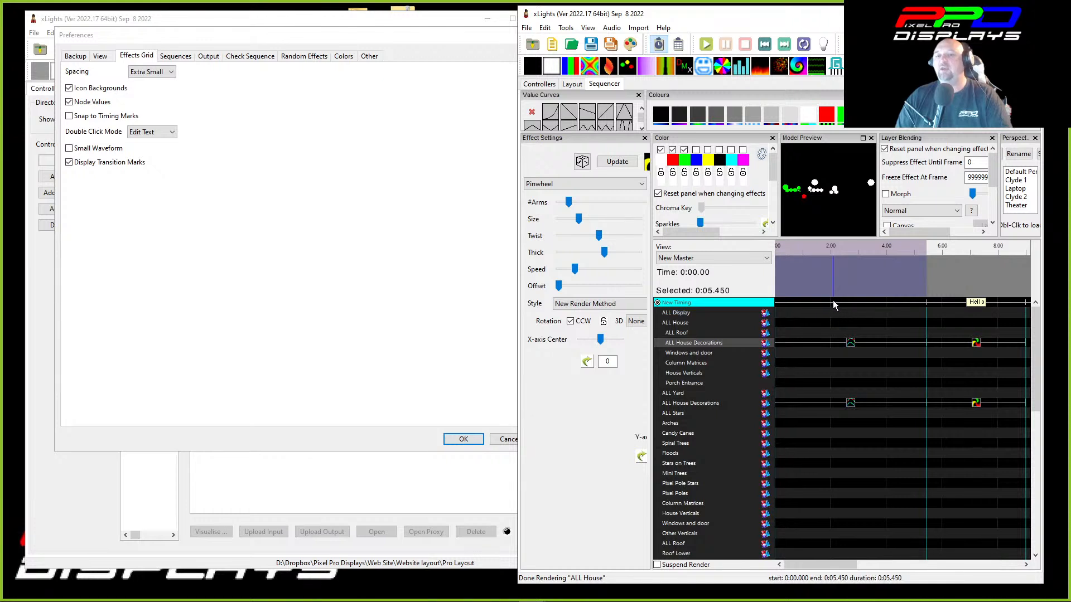
pyautogui.press('space')
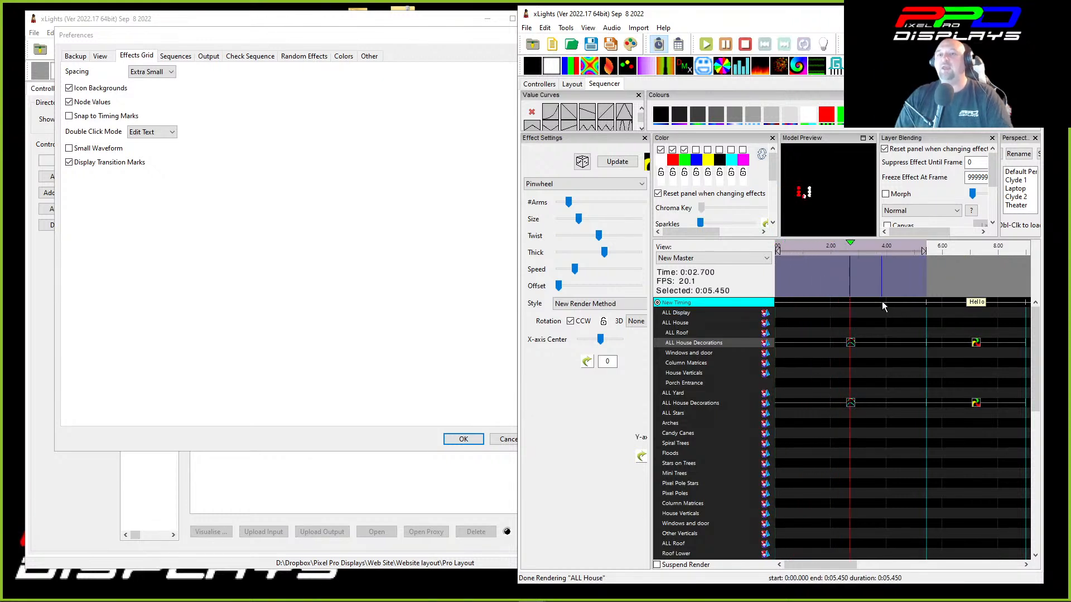
pyautogui.press('space')
pyautogui.doubleClick(848, 310)
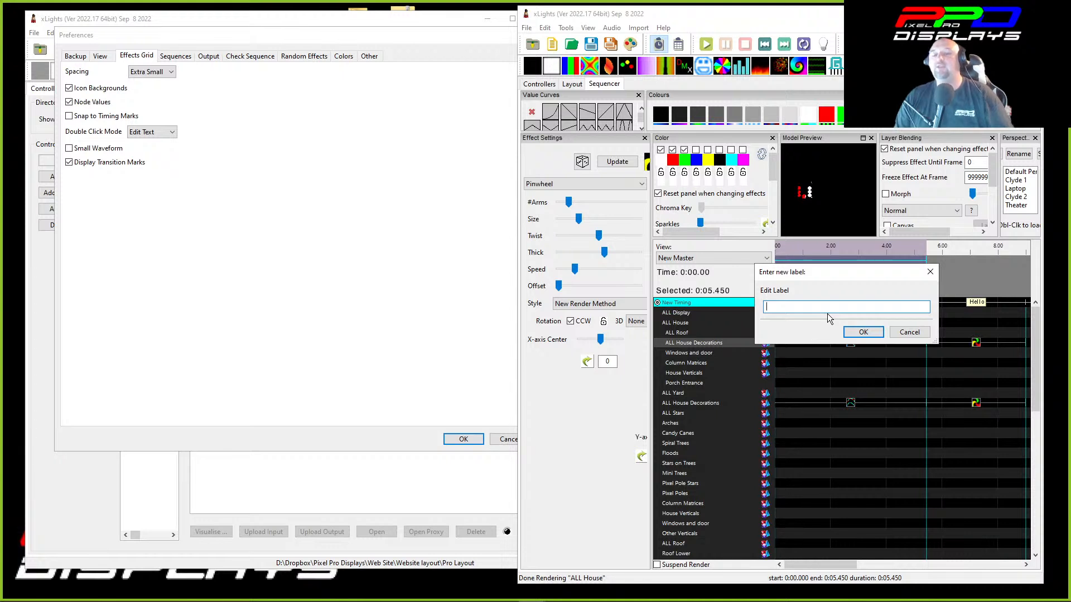
pyautogui.click(863, 333)
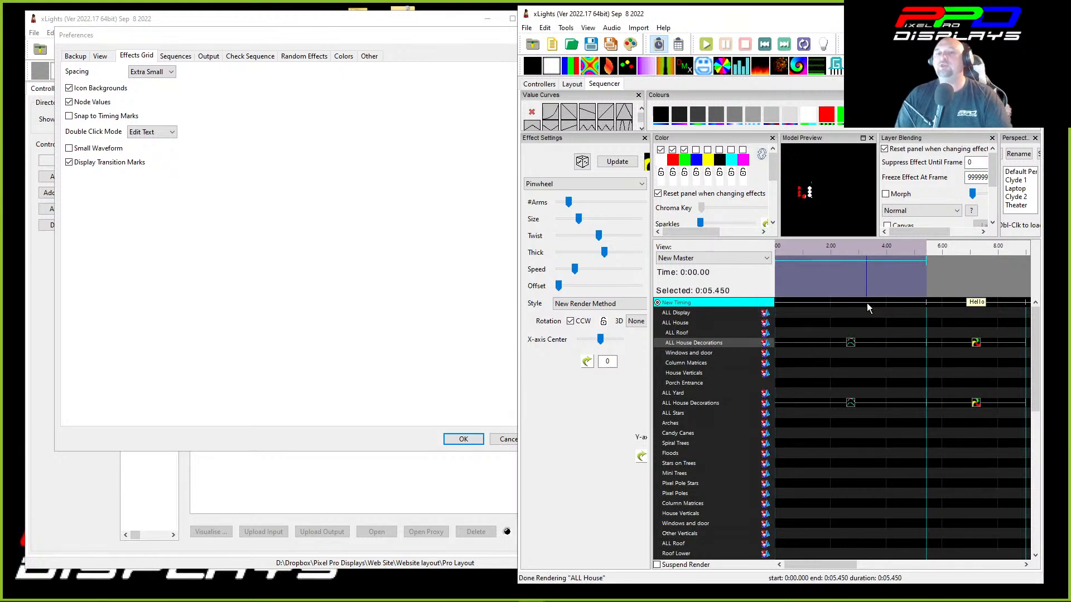
# Set Double Click Mode to Play Timing in the Effects Grid preferences.
pyautogui.click(129, 138)
pyautogui.click(133, 143)
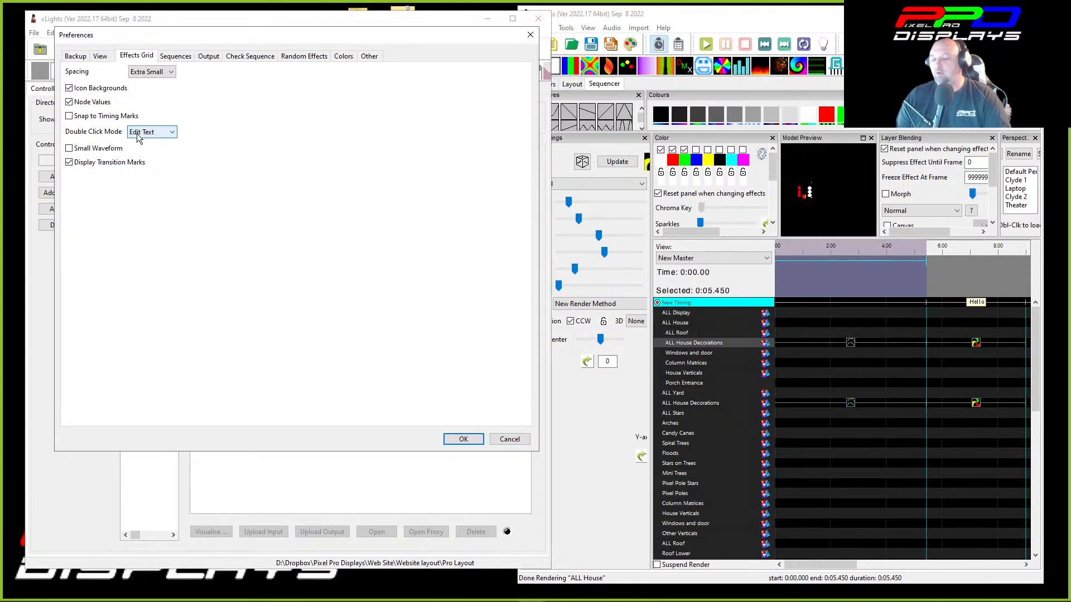
pyautogui.click(138, 137)
pyautogui.click(140, 150)
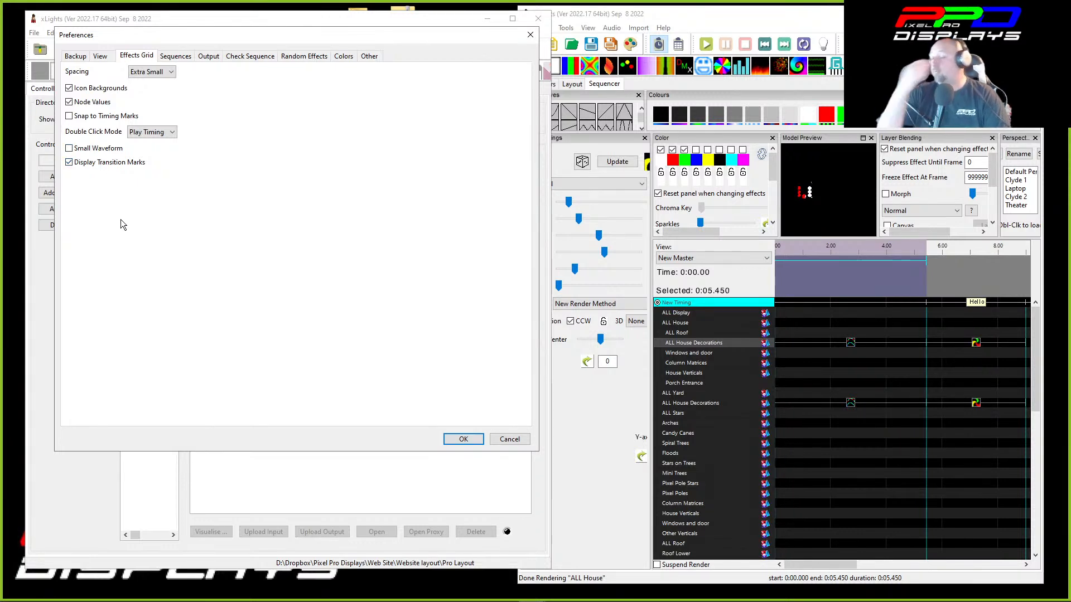
# Select the 2.00 to 2.10 second stretch of the sequence's waveform and clear the selection.
pyautogui.click(831, 270)
pyautogui.scroll(2, 831, 270)
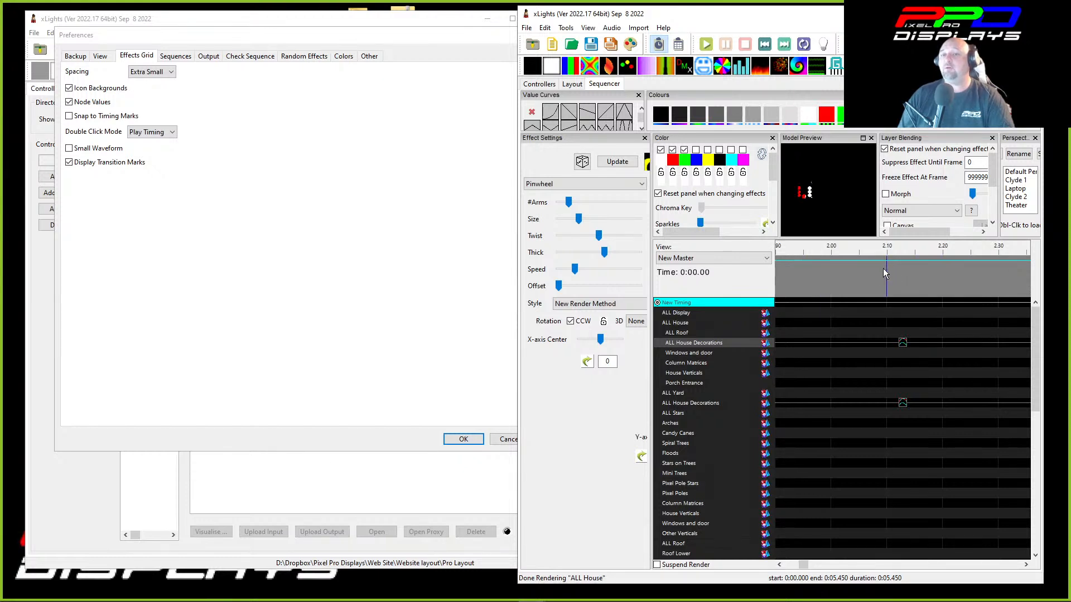
pyautogui.moveTo(885, 273); pyautogui.dragTo(829, 284)
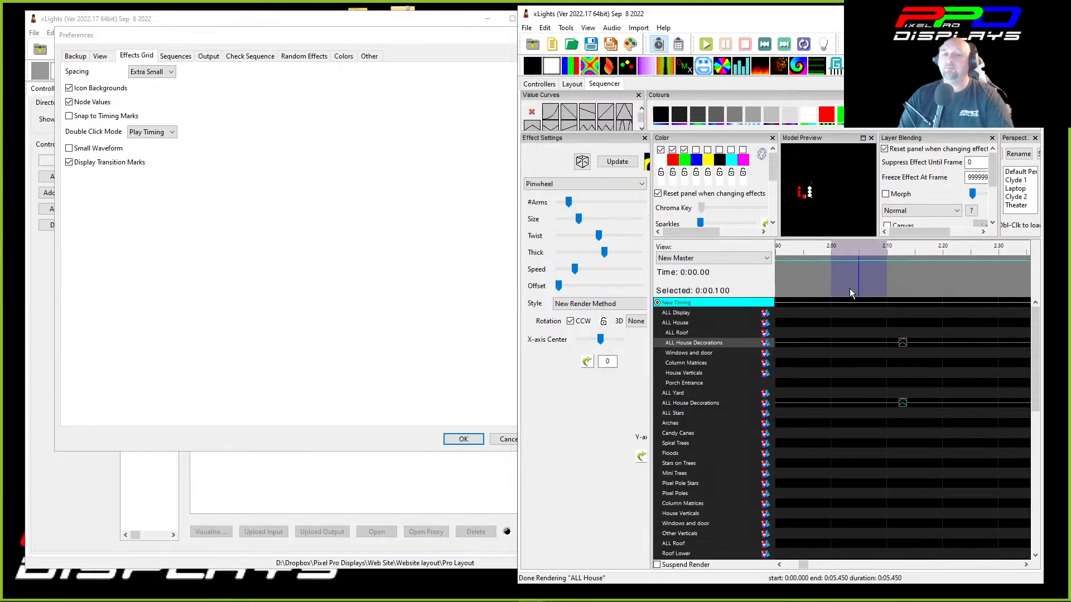
pyautogui.click(826, 291)
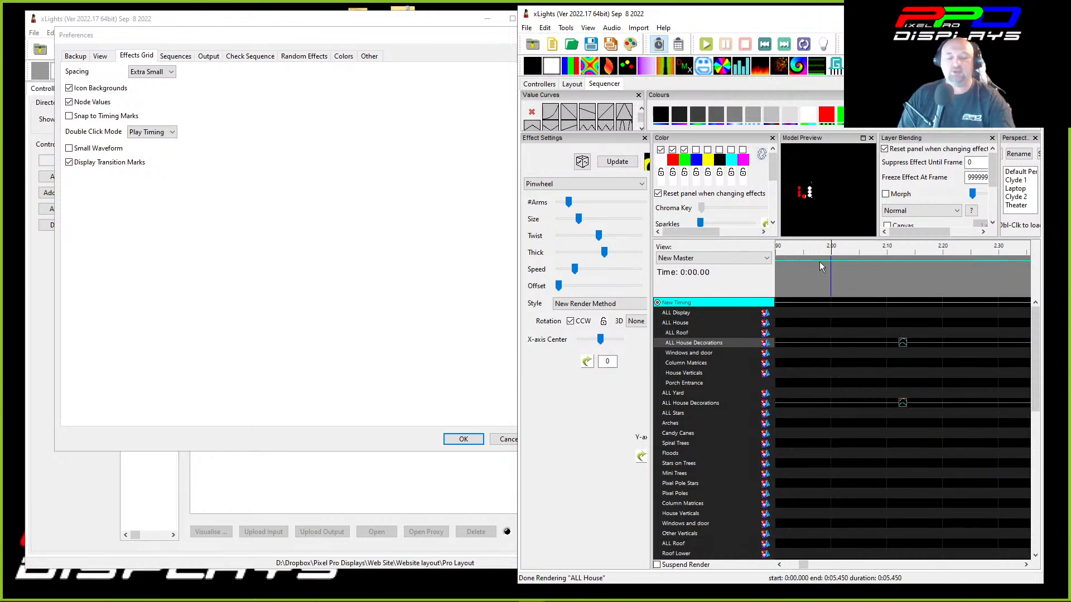
# Play the Hello cell on the New Timing track, selecting the Pinwheel effects beneath it.
pyautogui.scroll(-6, 819, 270)
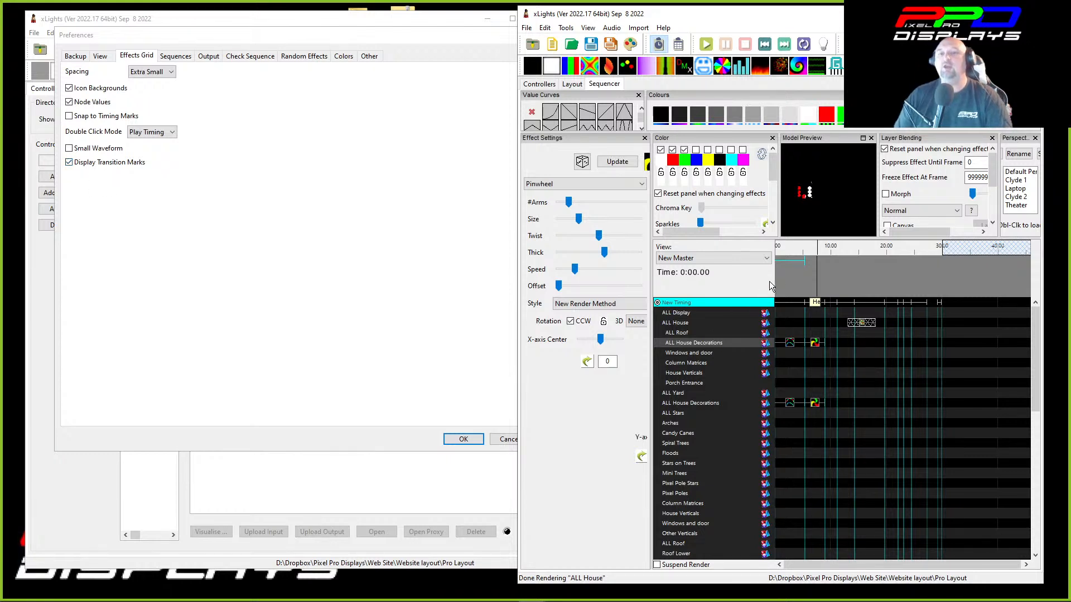
pyautogui.scroll(5, 897, 379)
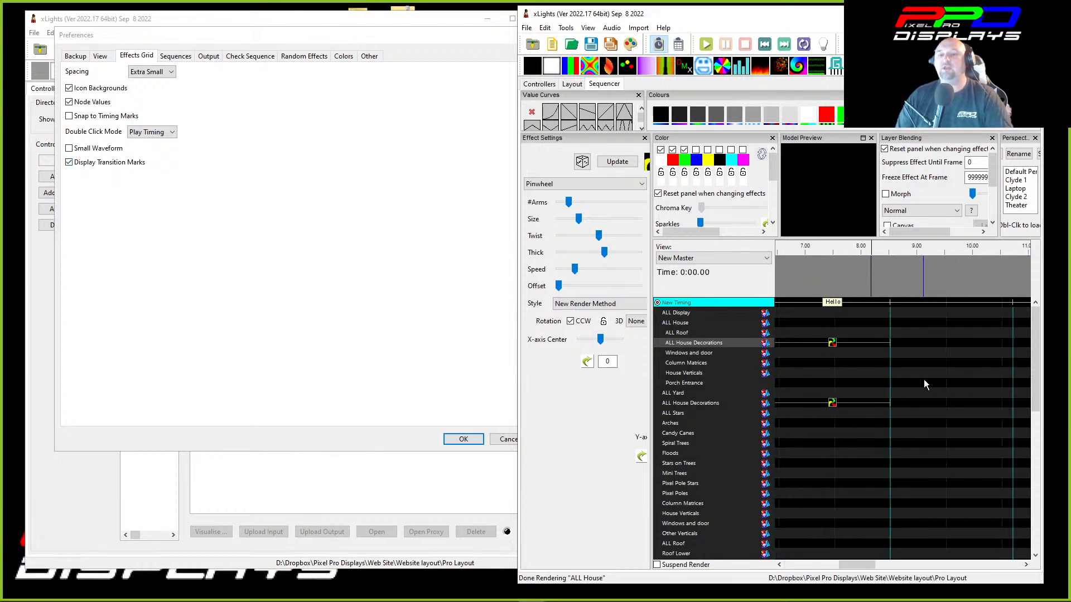
pyautogui.hscroll(-5, 924, 379)
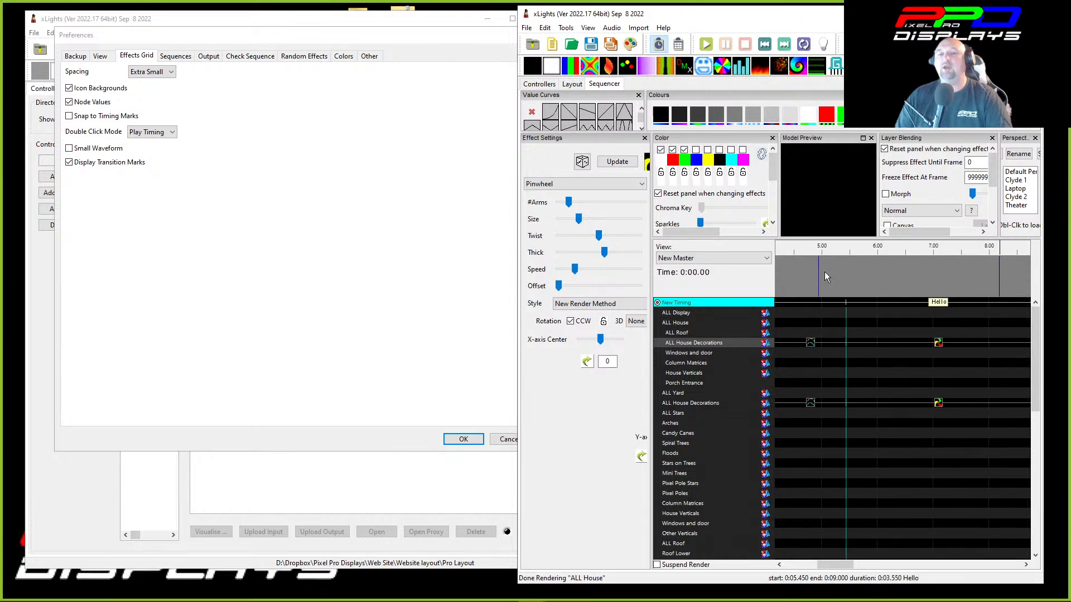
pyautogui.scroll(-3, 832, 276)
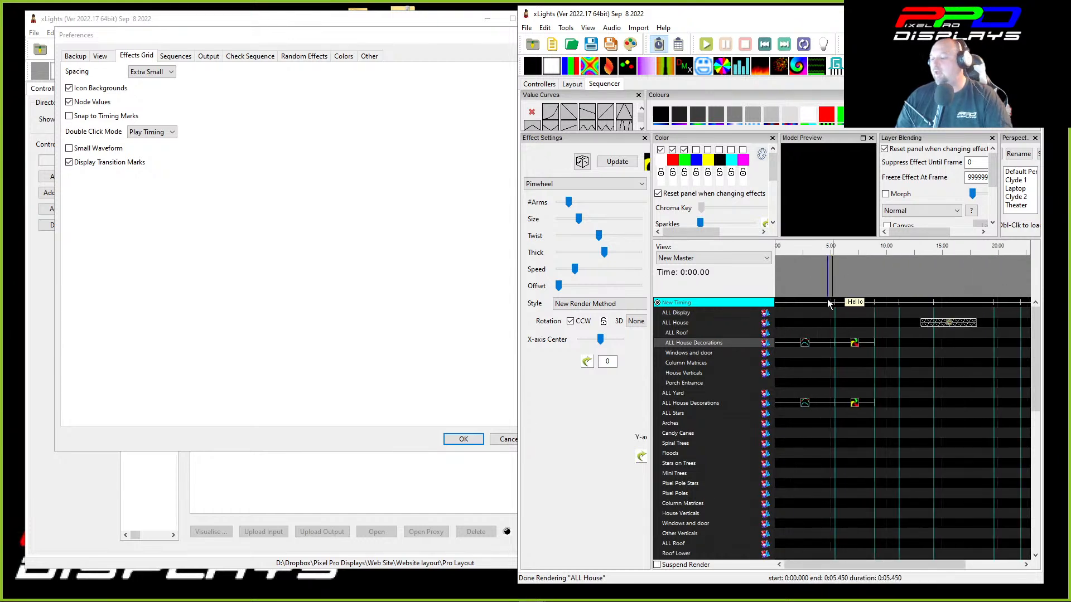
pyautogui.doubleClick(848, 302)
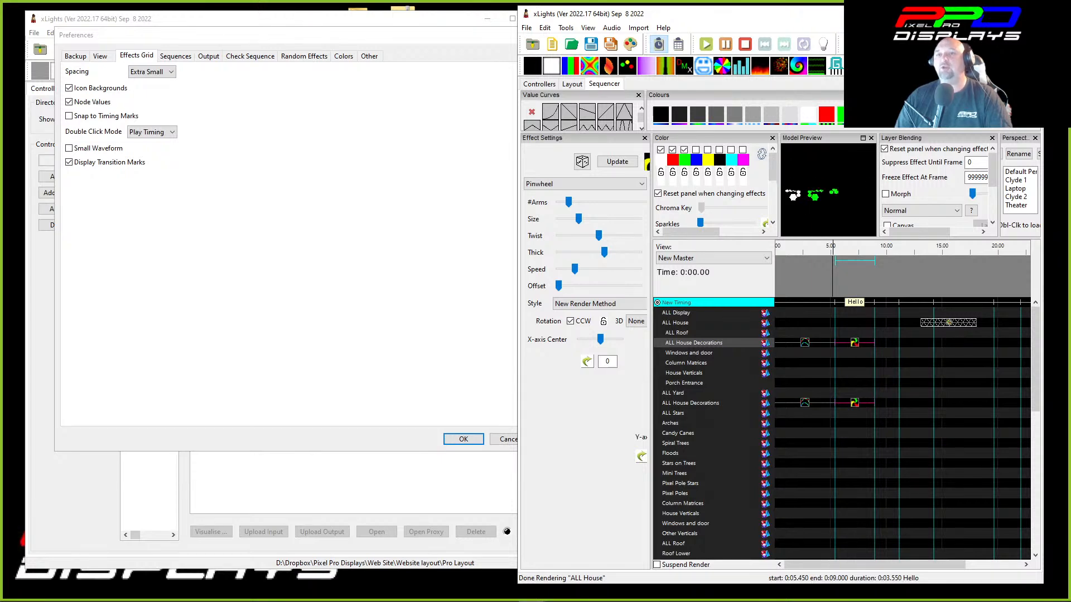
# Maximize the sequence window and dock the Layer Blending panel between Effect Settings and Color.
pyautogui.click(1006, 14)
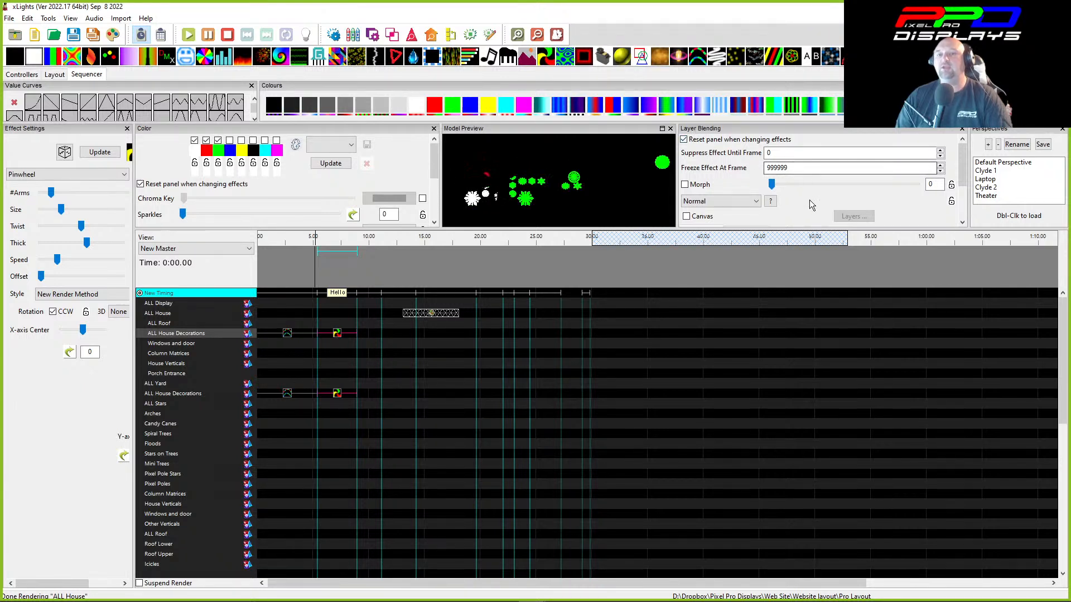
pyautogui.scroll(-3, 811, 205)
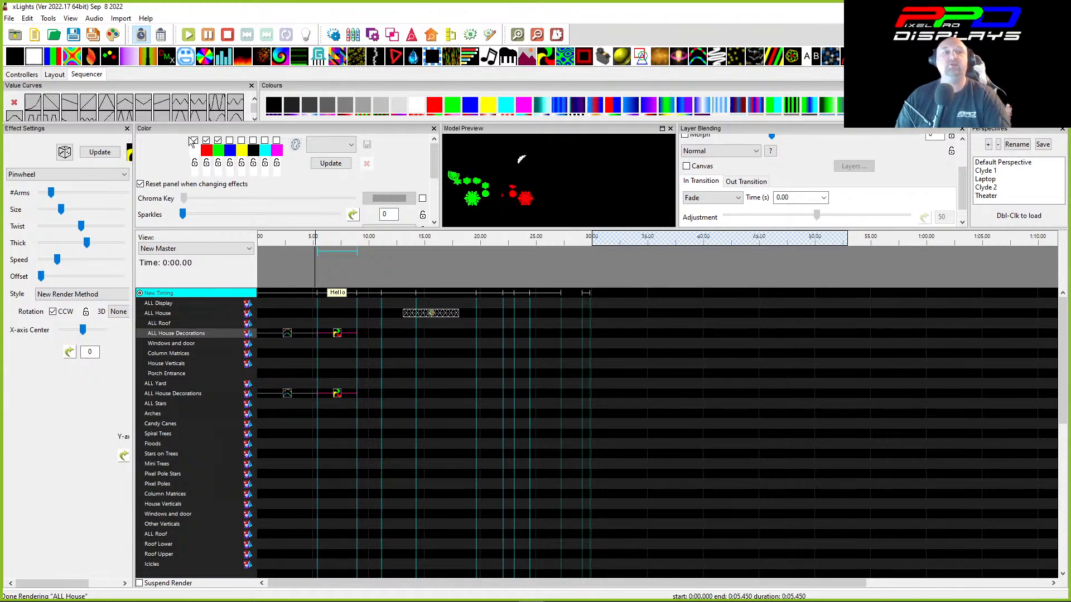
pyautogui.moveTo(700, 128); pyautogui.dragTo(176, 139)
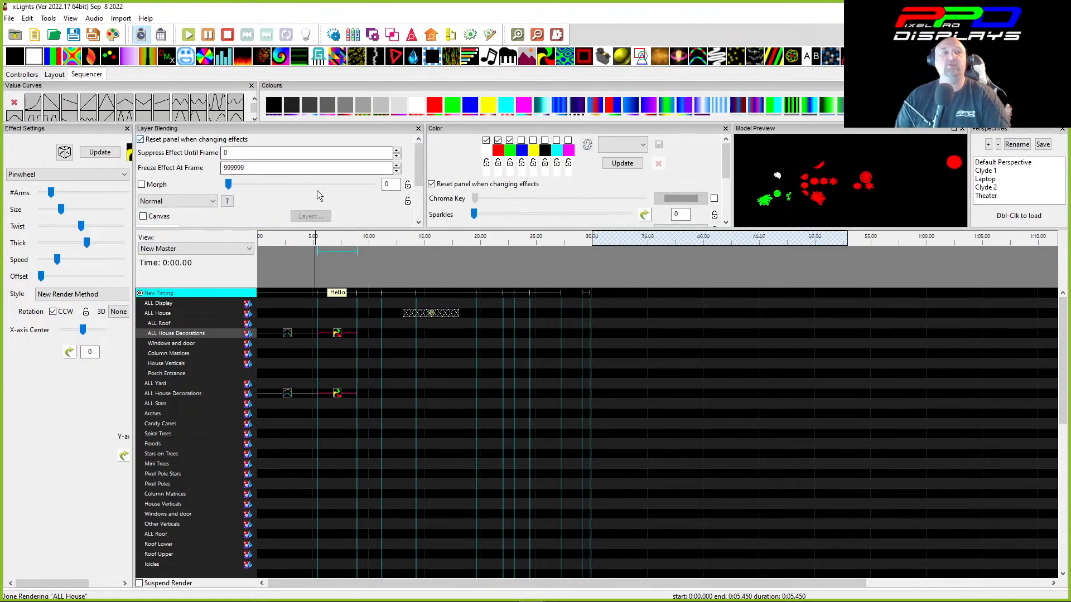
# Set the In Transition Fade time of the selected Pinwheel effects to 0.50 seconds.
pyautogui.scroll(-3, 415, 160)
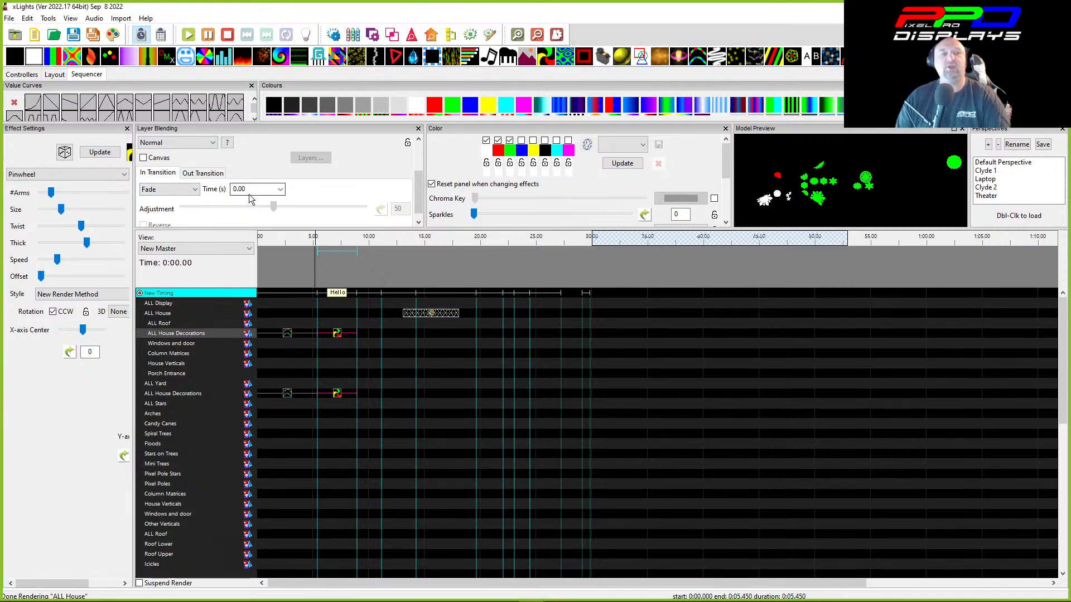
pyautogui.click(277, 188)
pyautogui.click(281, 186)
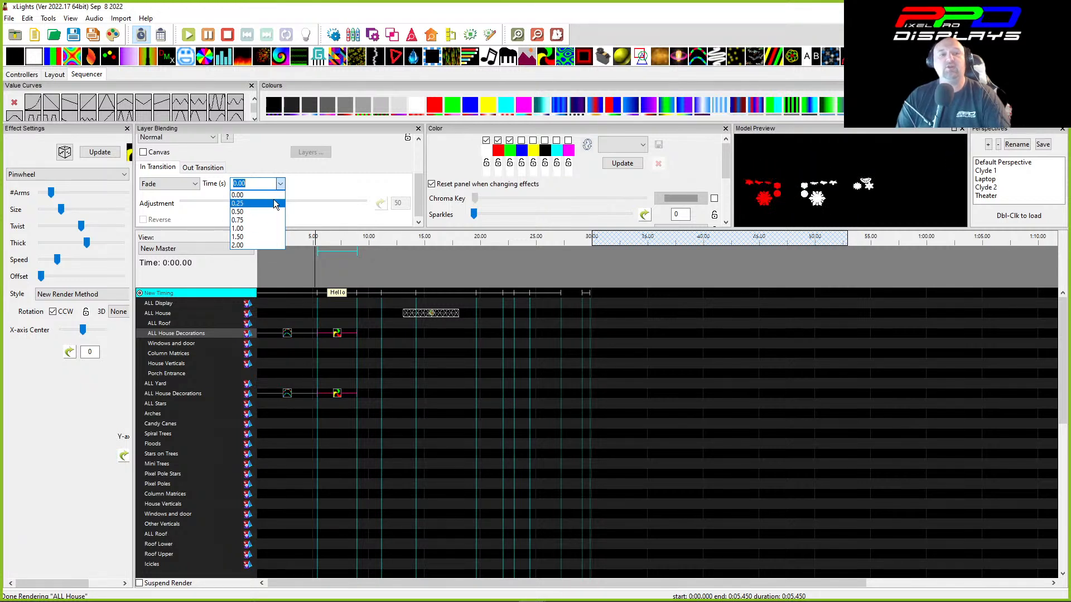
pyautogui.click(238, 212)
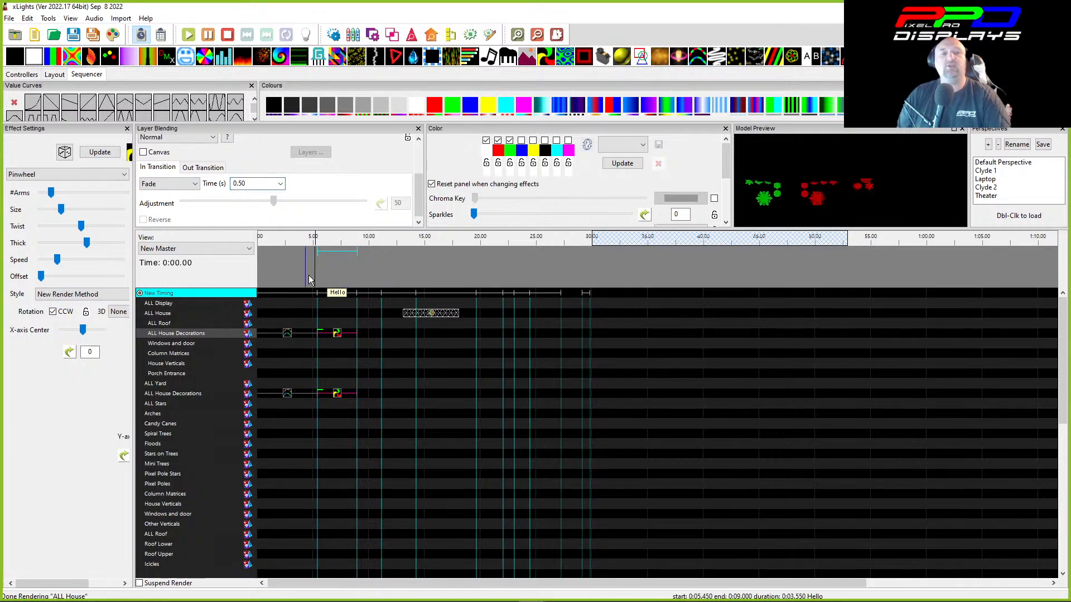
pyautogui.scroll(5, 309, 276)
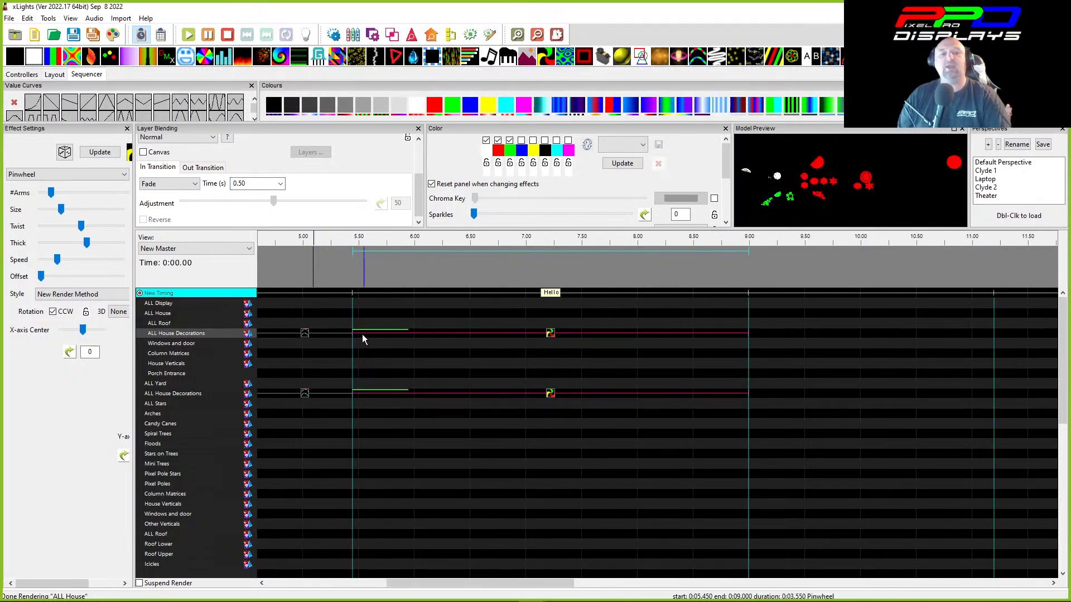
# Set the Out Transition Fade time of the selected Pinwheel effects to 0.50 seconds.
pyautogui.click(202, 167)
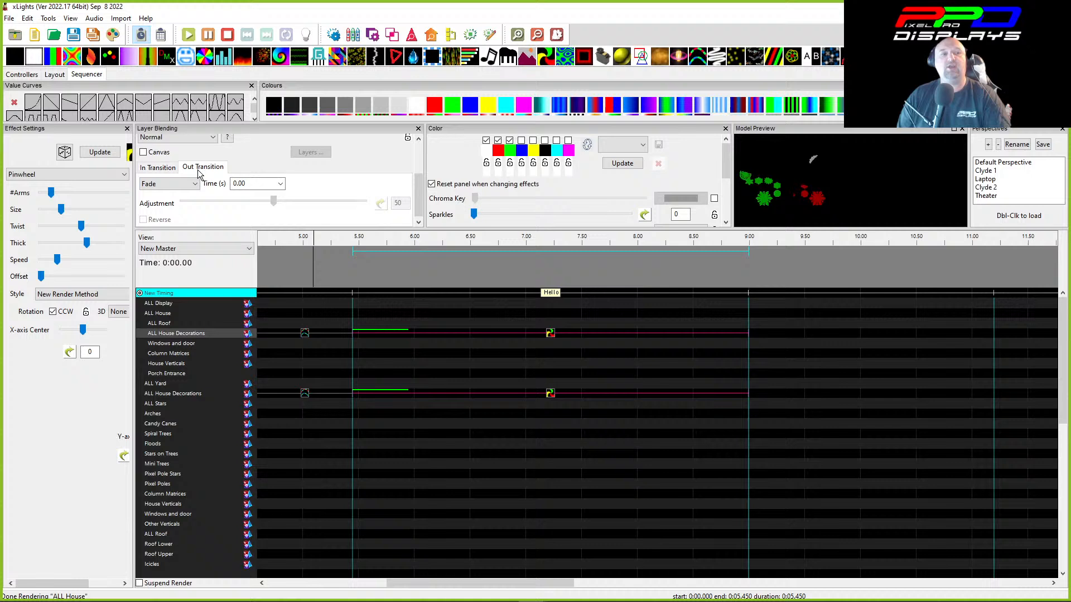
pyautogui.click(280, 185)
pyautogui.click(238, 212)
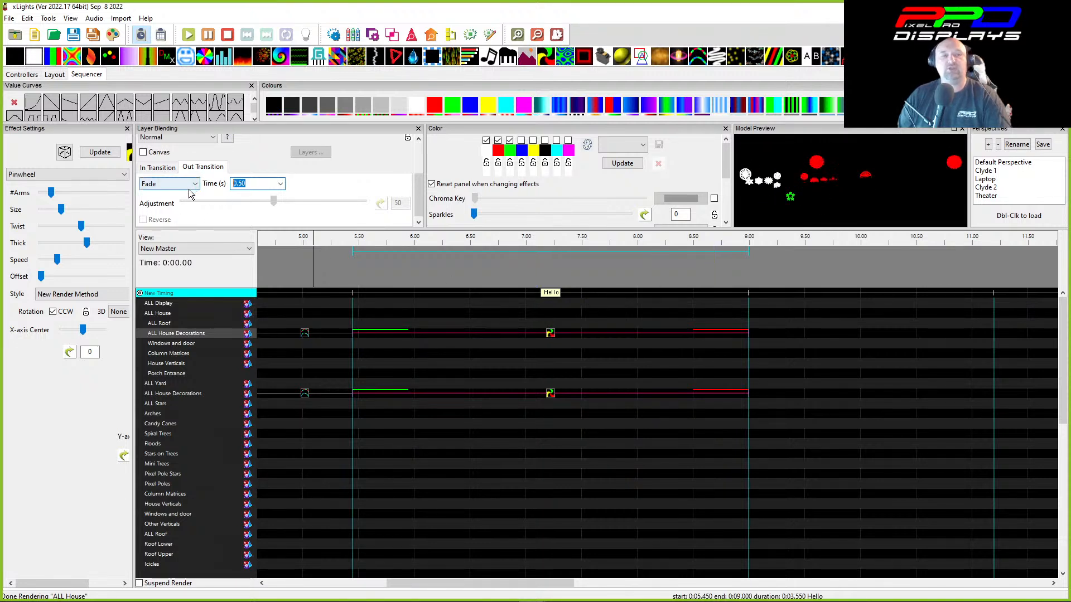
# Try an Out Transition time of 10 seconds on the Pinwheel effects and set it back to 0.50.
pyautogui.write('10')
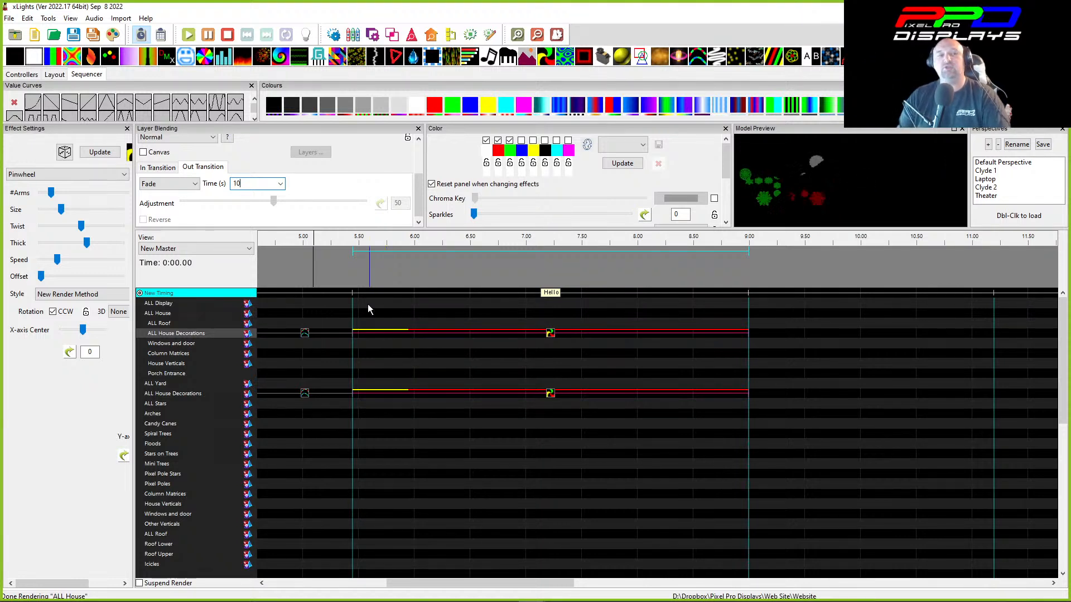
pyautogui.click(280, 183)
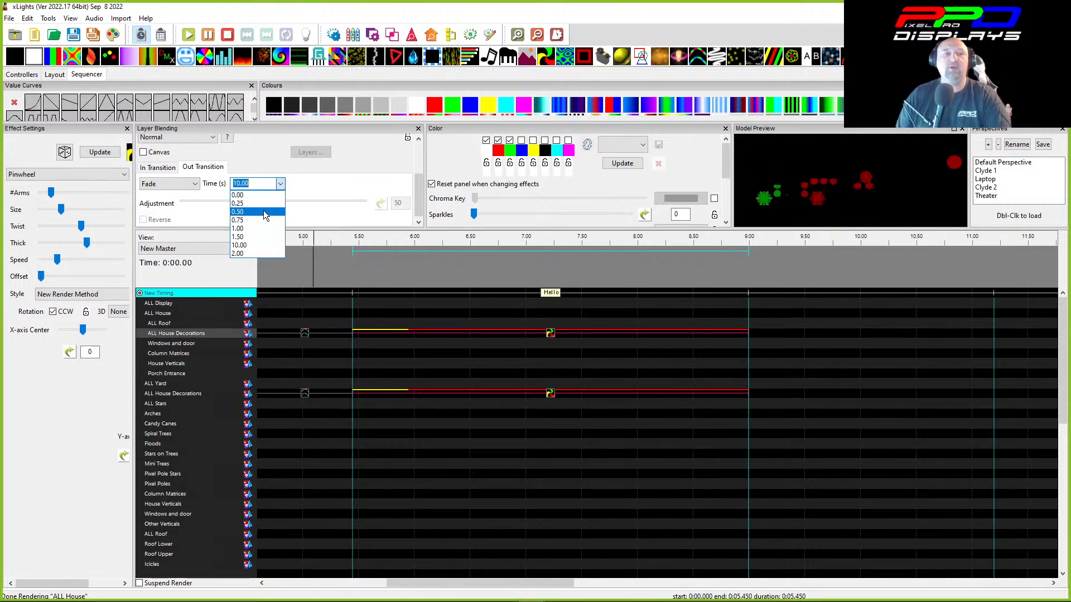
pyautogui.click(245, 202)
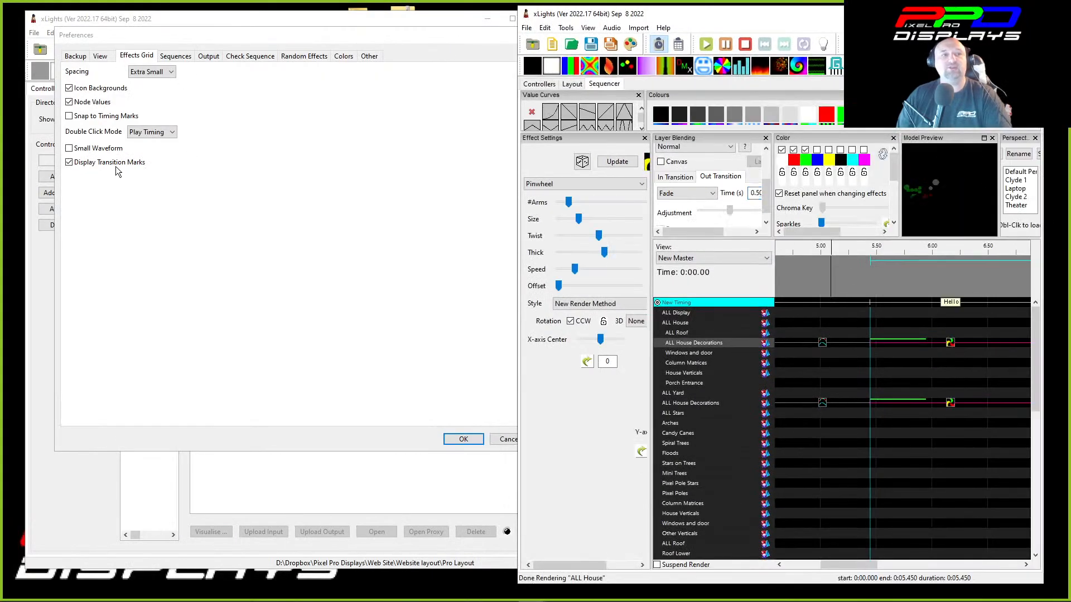
# Show the Sequences preferences, then accept them and acknowledge the warning about not saving the FSEQ file.
pyautogui.click(419, 361)
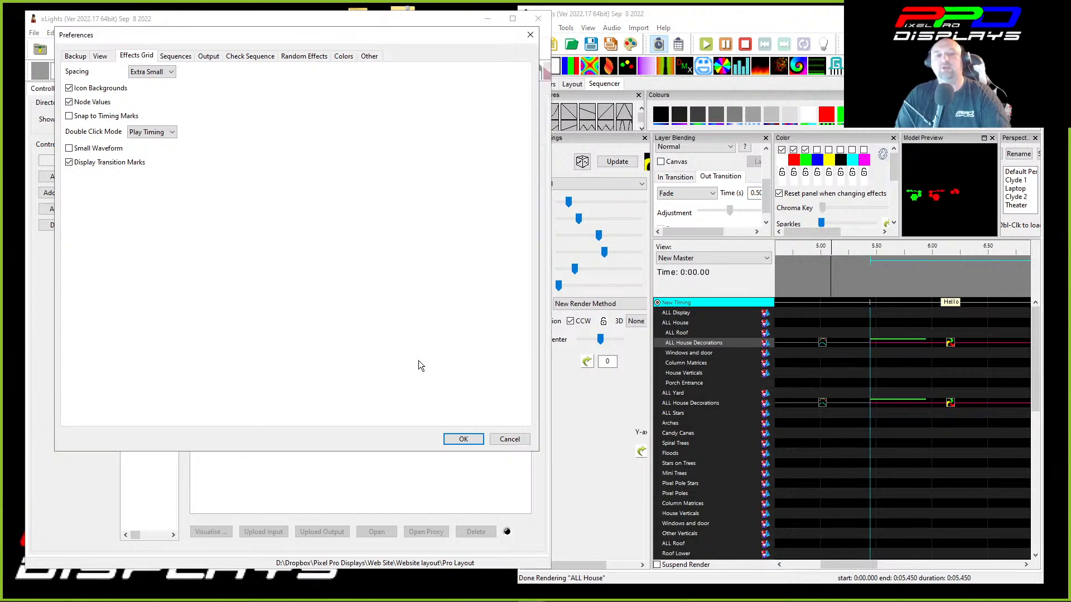
pyautogui.click(184, 57)
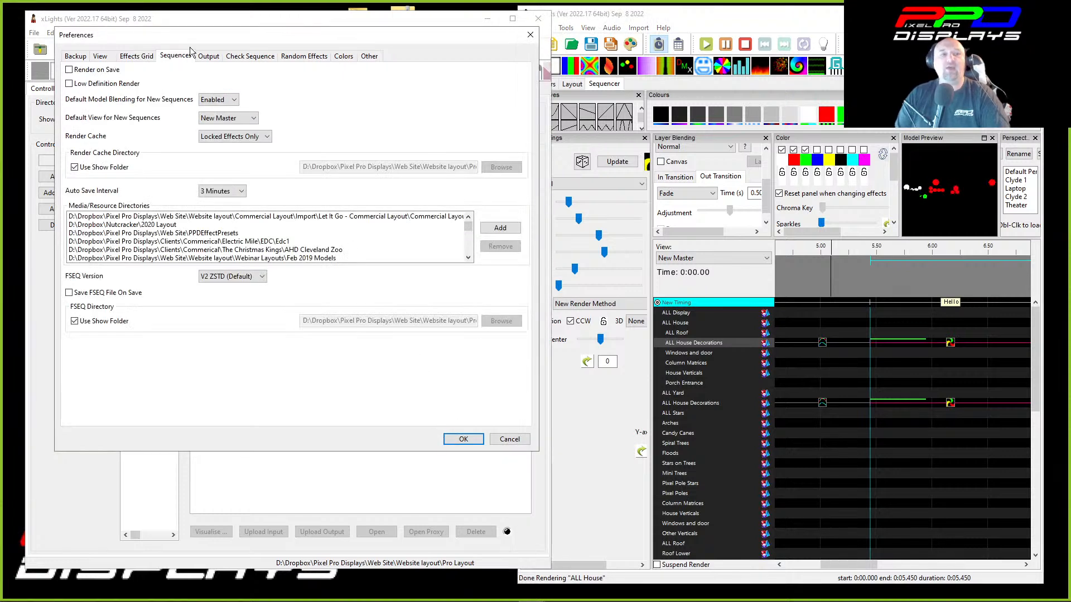
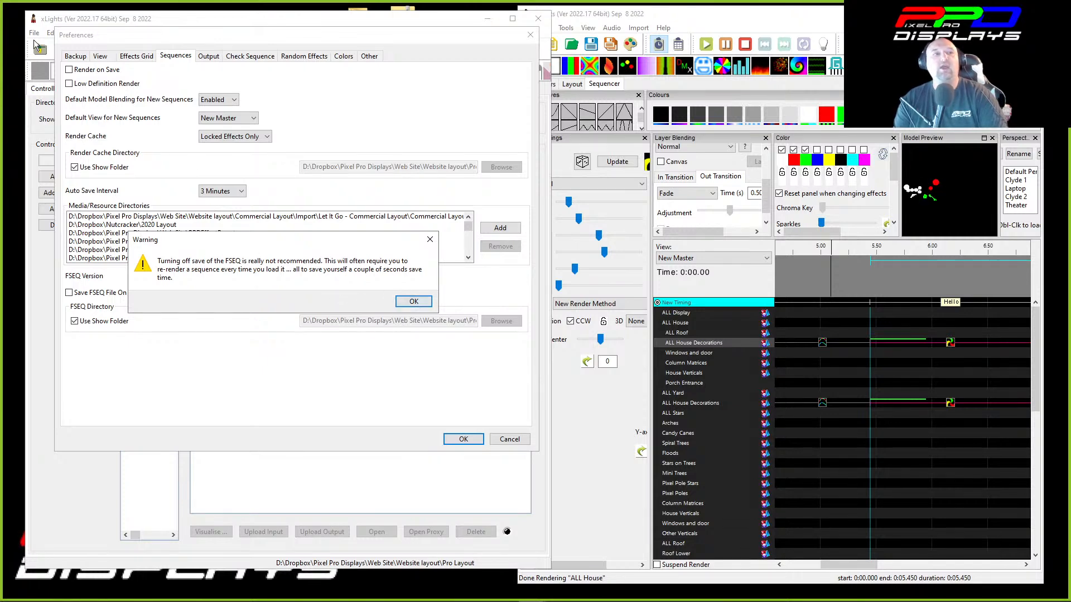
pyautogui.click(414, 301)
pyautogui.press('Return')
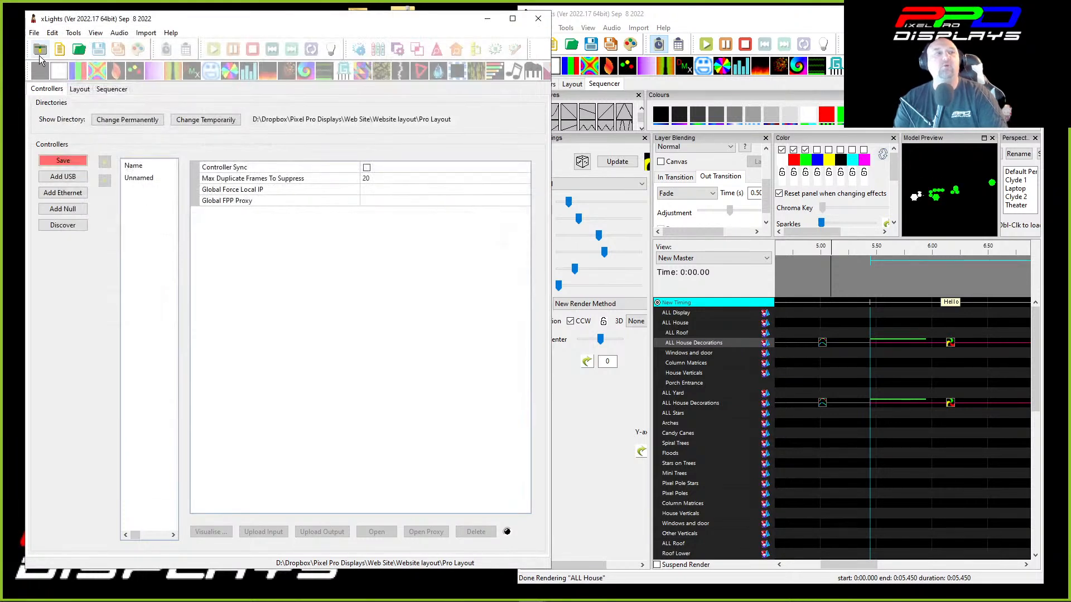
# Reopen the Preferences dialog, then start saving the sequence in the other window and cancel the file dialog.
pyautogui.click(35, 32)
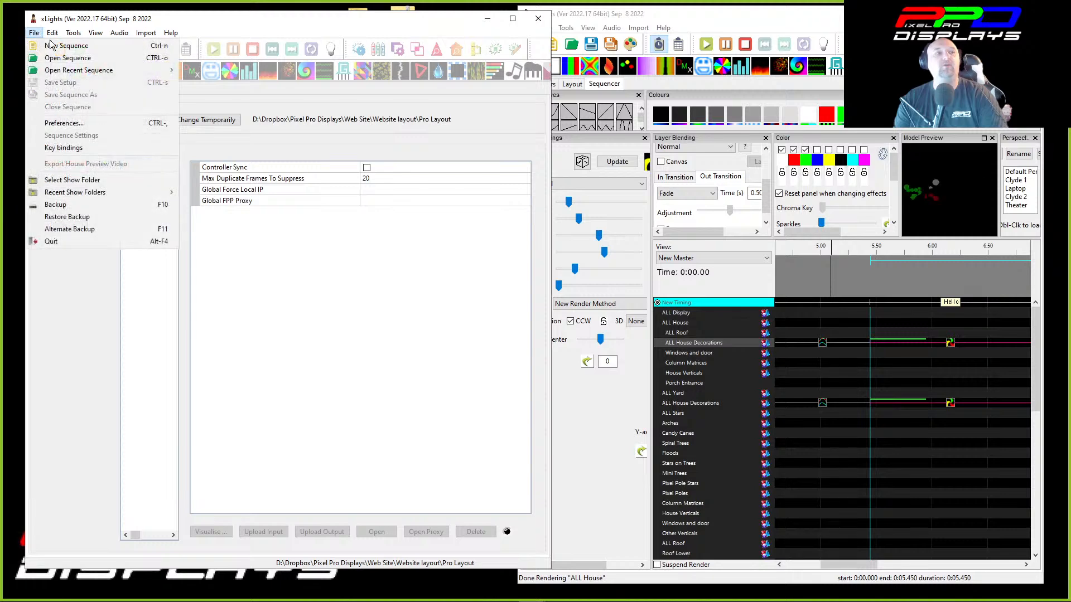
pyautogui.click(49, 126)
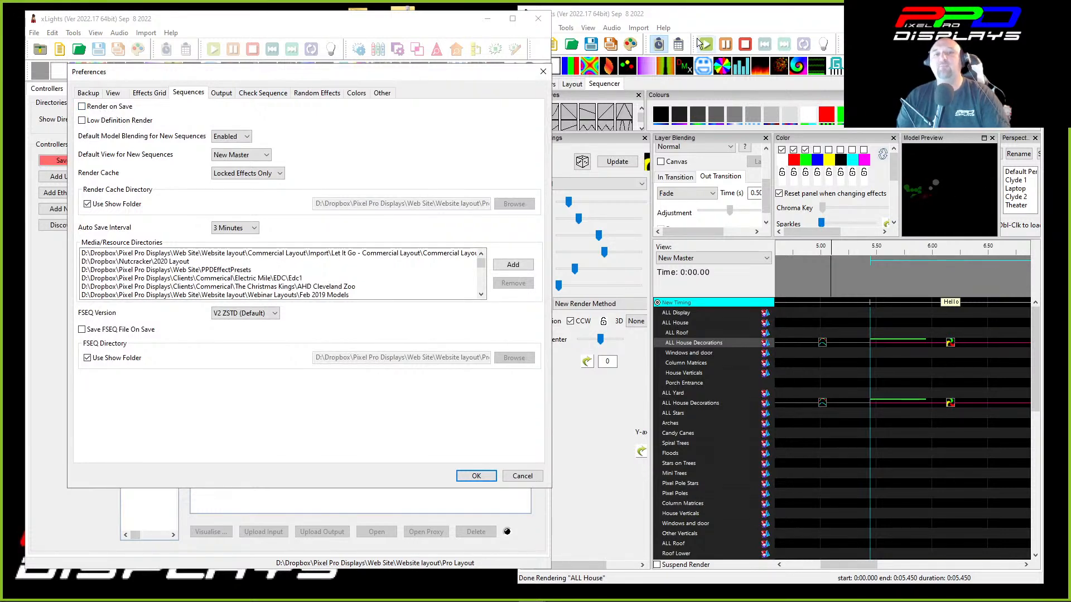
pyautogui.click(591, 46)
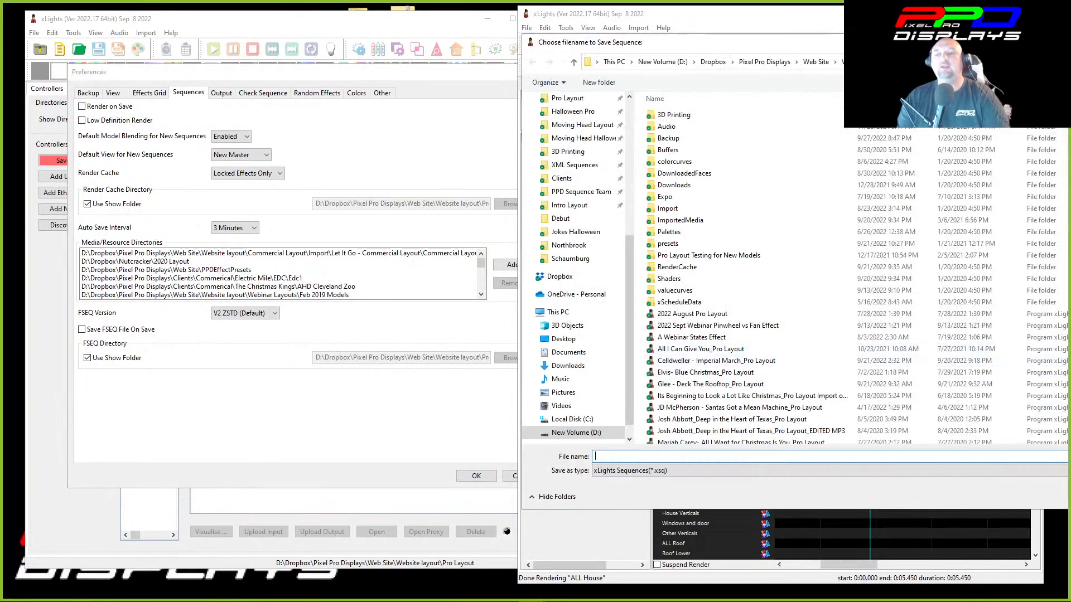
pyautogui.press('Escape')
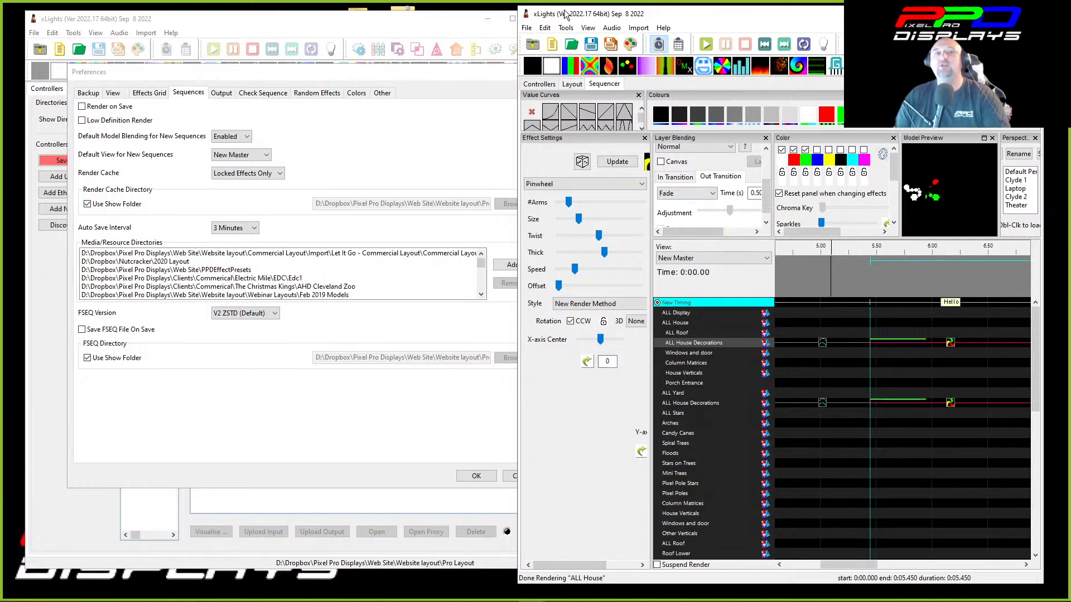
# Close the open sequence, discarding its unsaved changes, and start a new sequence.
pyautogui.click(527, 27)
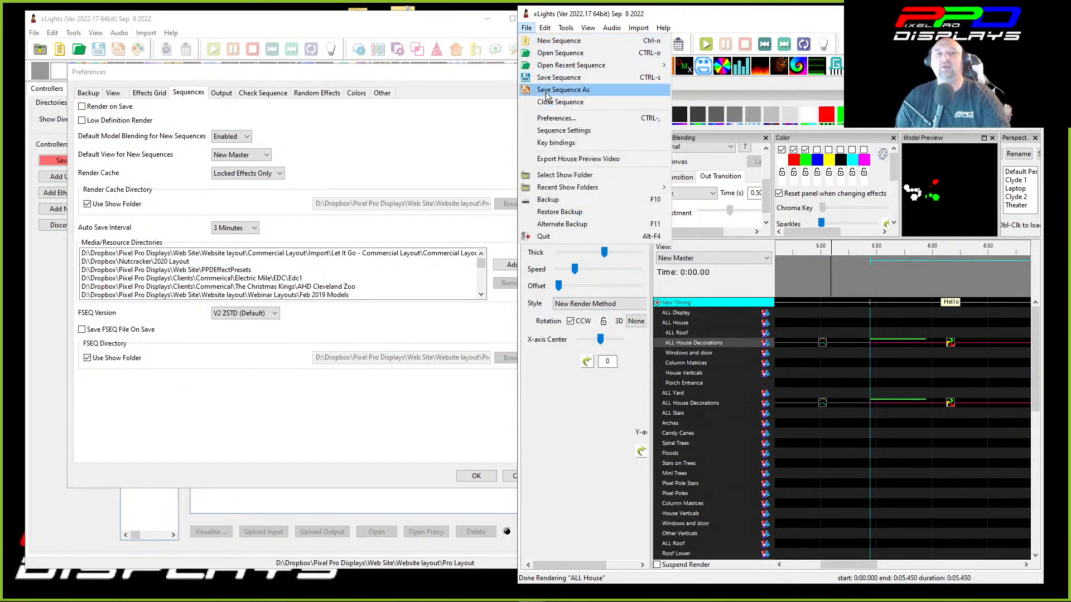
pyautogui.click(550, 102)
pyautogui.click(764, 329)
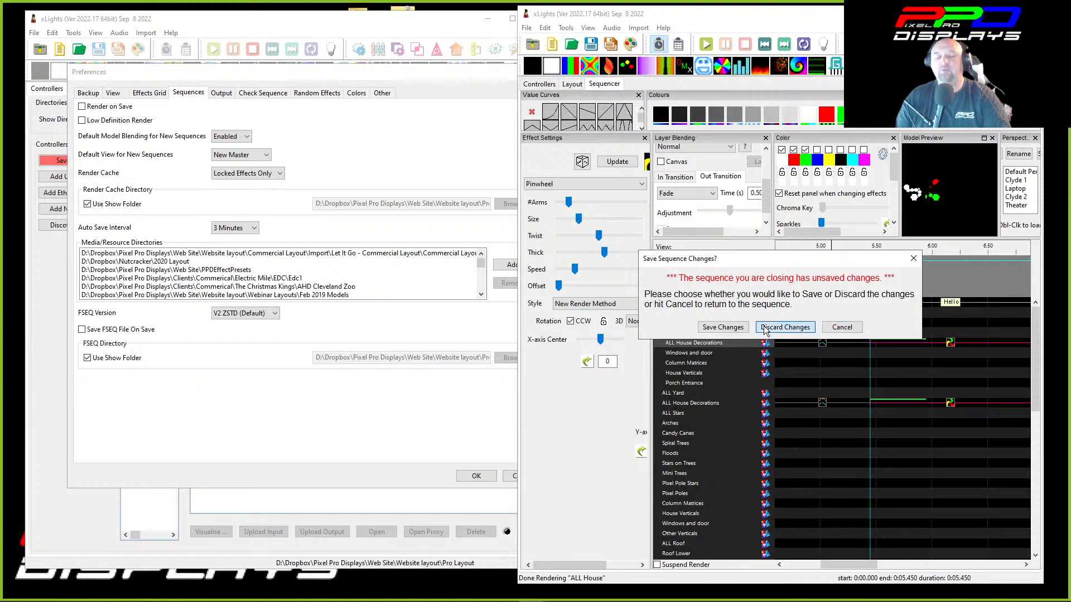
pyautogui.click(551, 45)
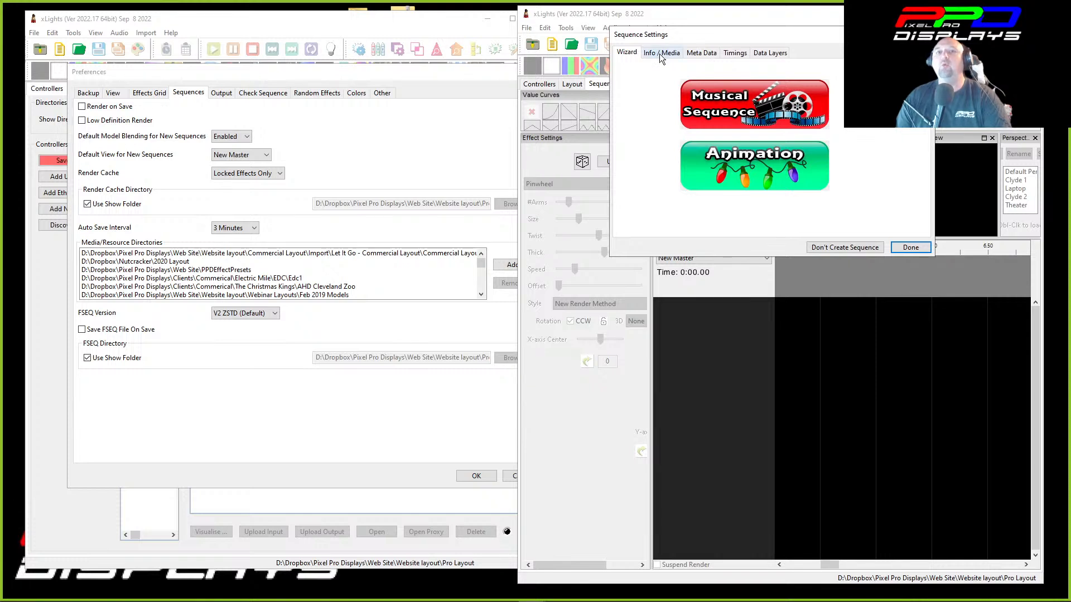
# Compare the new animation's model blending setting with the default for new sequences, kept at Enabled, and finish creating the sequence.
pyautogui.click(216, 159)
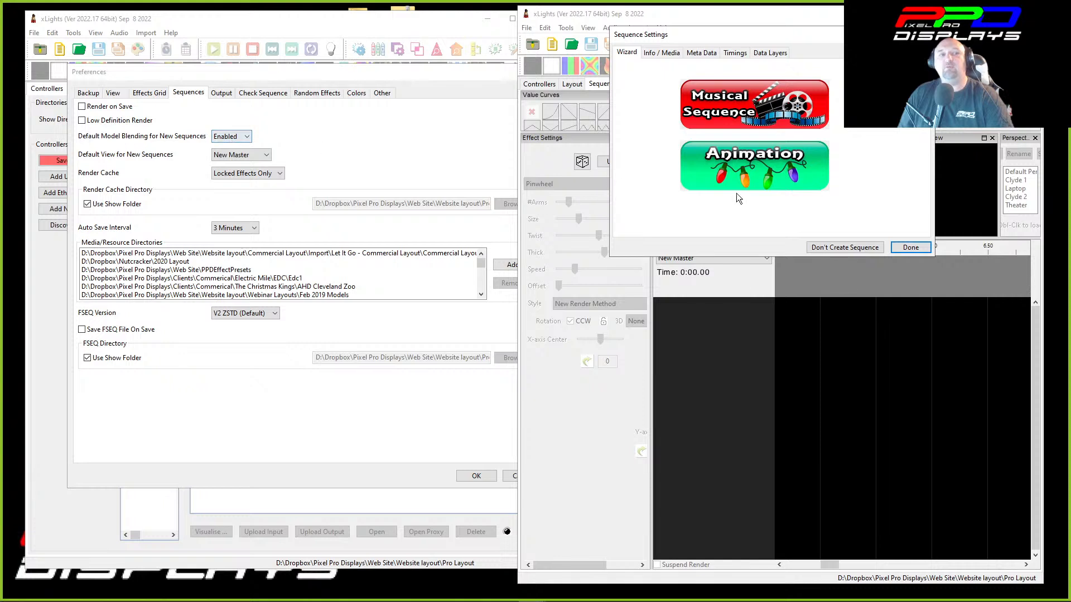
pyautogui.click(654, 54)
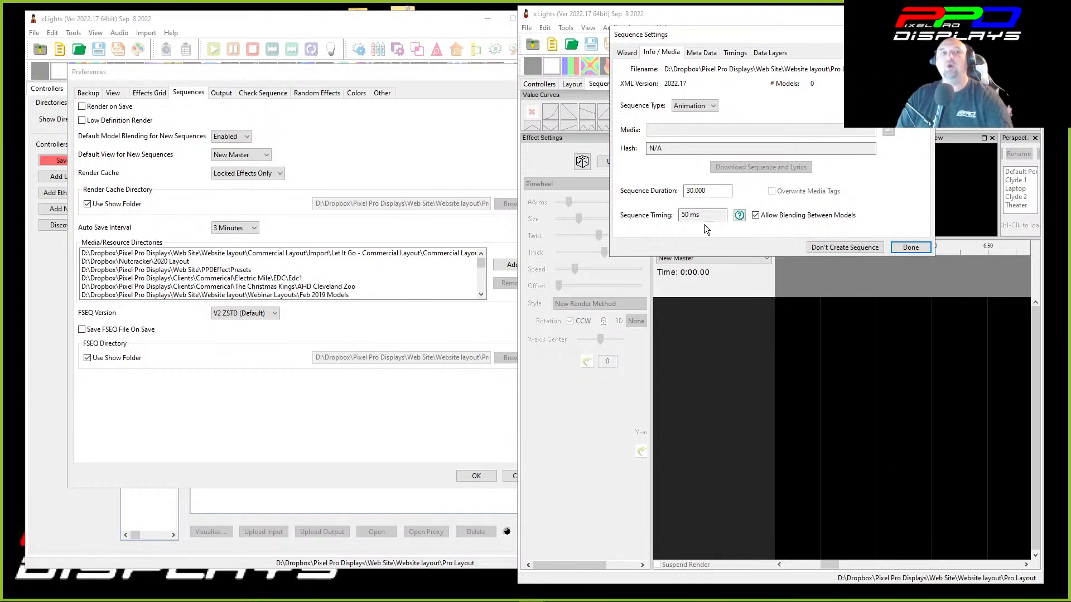
pyautogui.click(231, 136)
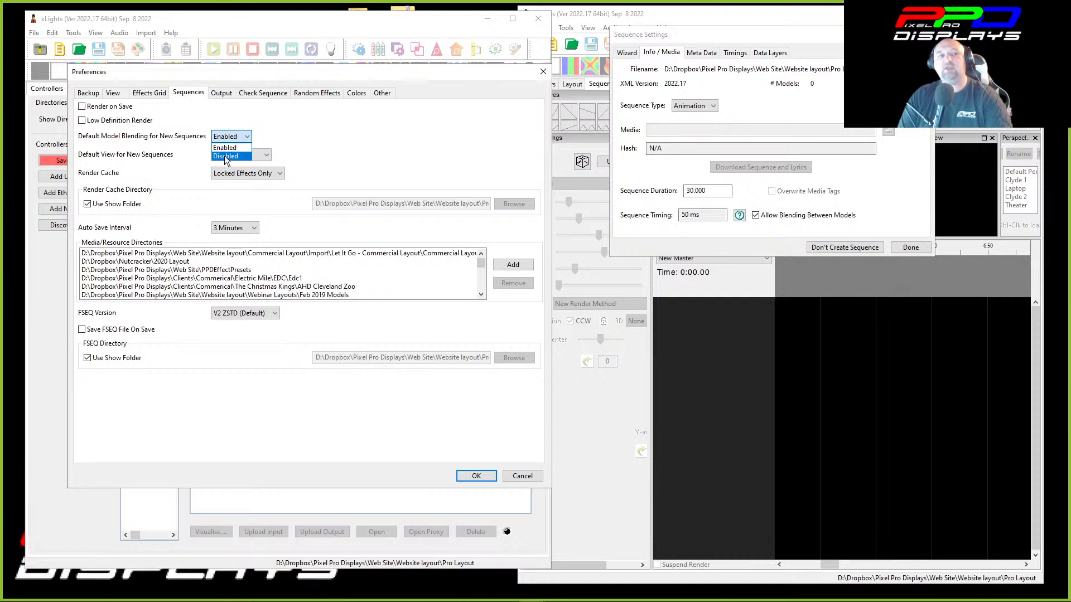
pyautogui.click(225, 147)
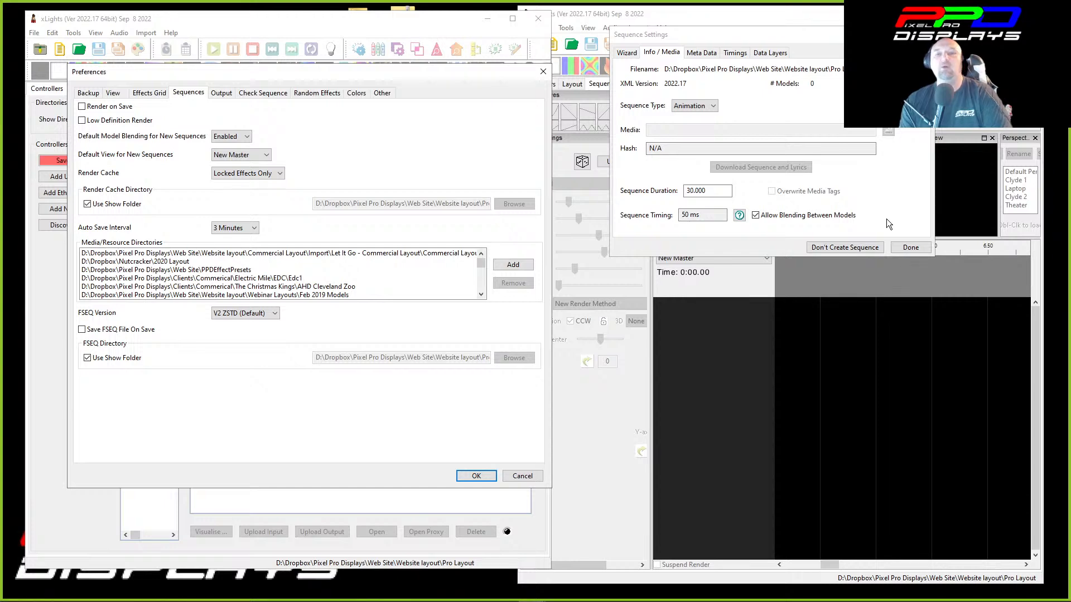
pyautogui.click(905, 249)
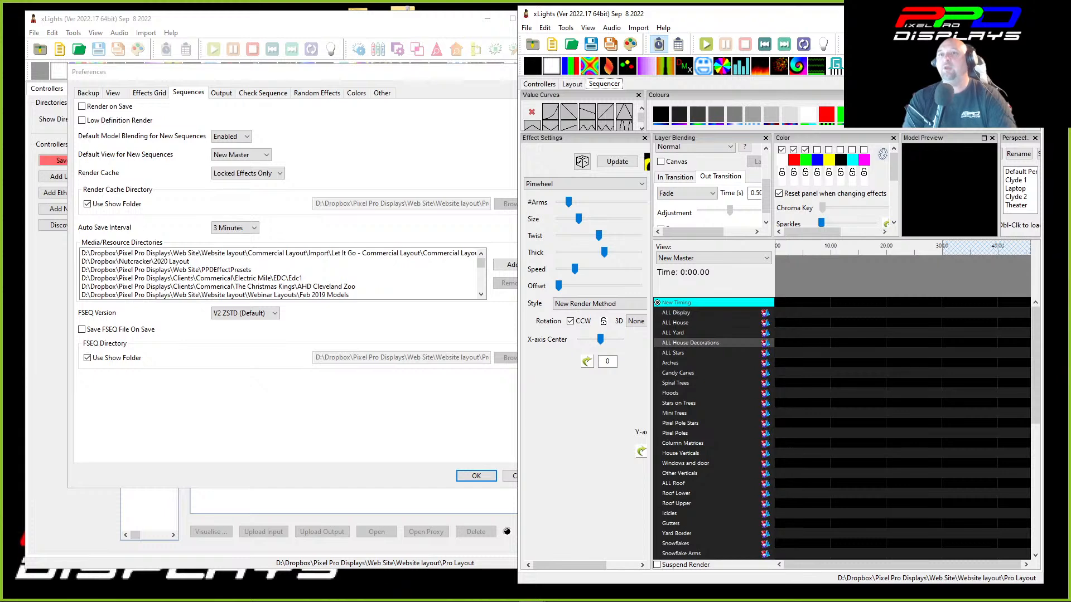
# Open the Display Elements window and show the Master View of the new sequence.
pyautogui.moveTo(0, 122); pyautogui.dragTo(734, 283)
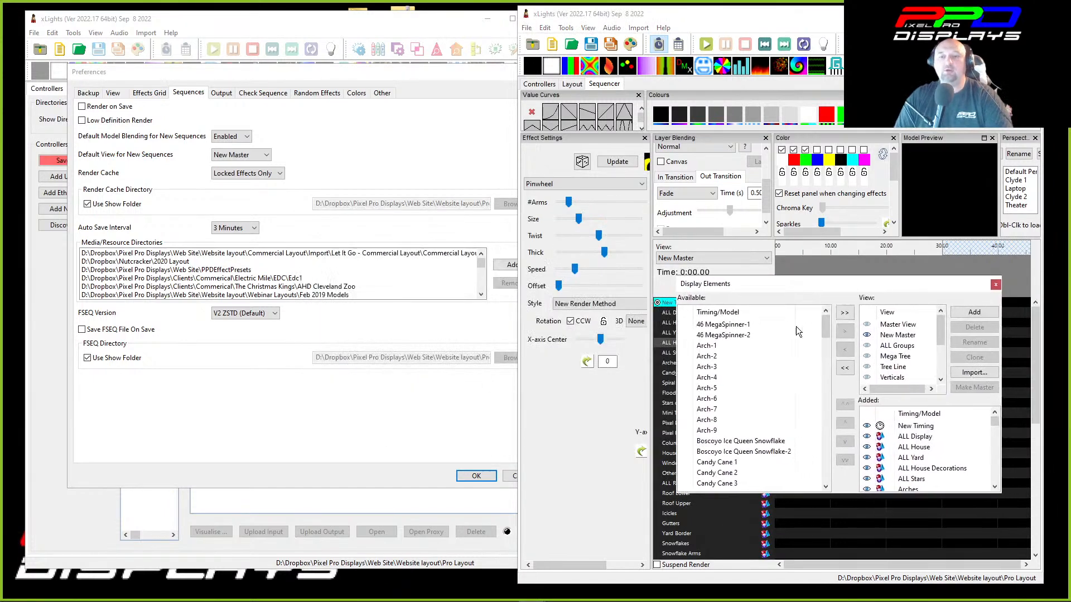
pyautogui.click(908, 325)
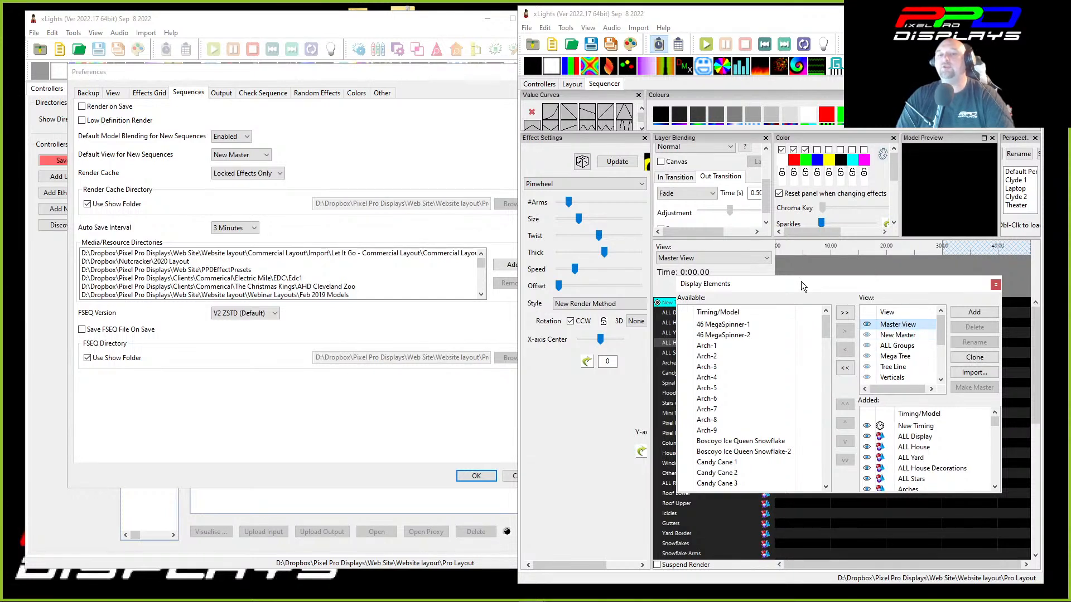
pyautogui.click(892, 14)
pyautogui.click(969, 44)
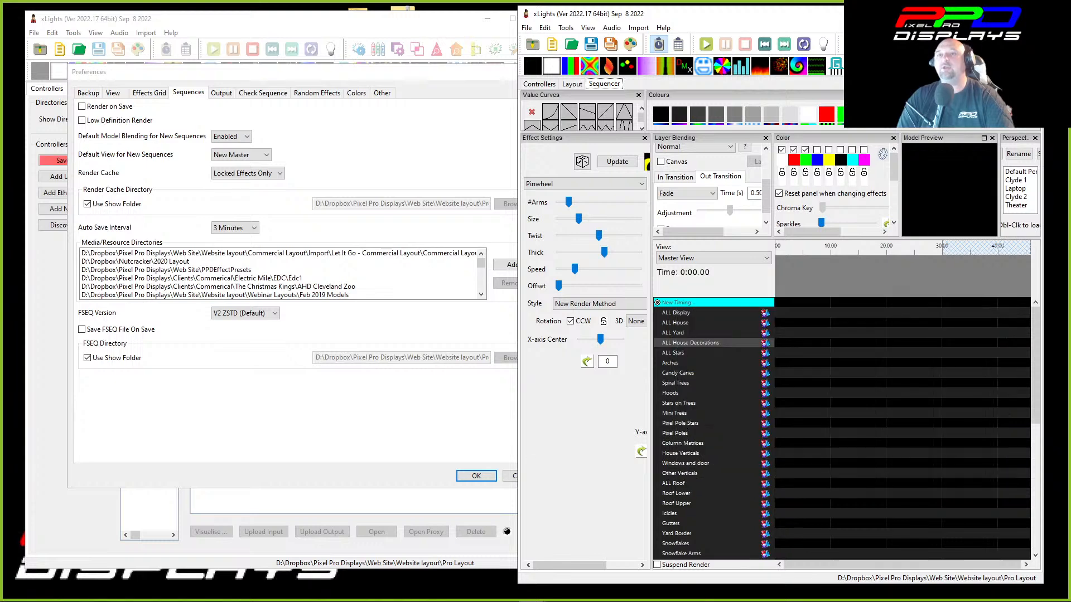
pyautogui.click(968, 44)
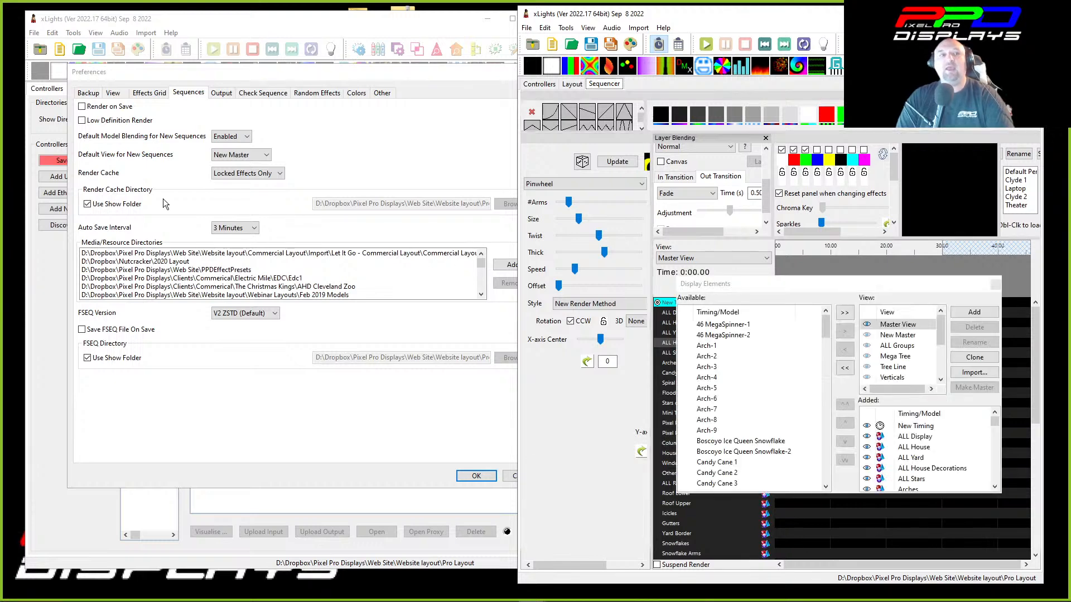
# Inspect the choices for the default view of new sequences, and display the New Master view in Display Elements.
pyautogui.click(236, 160)
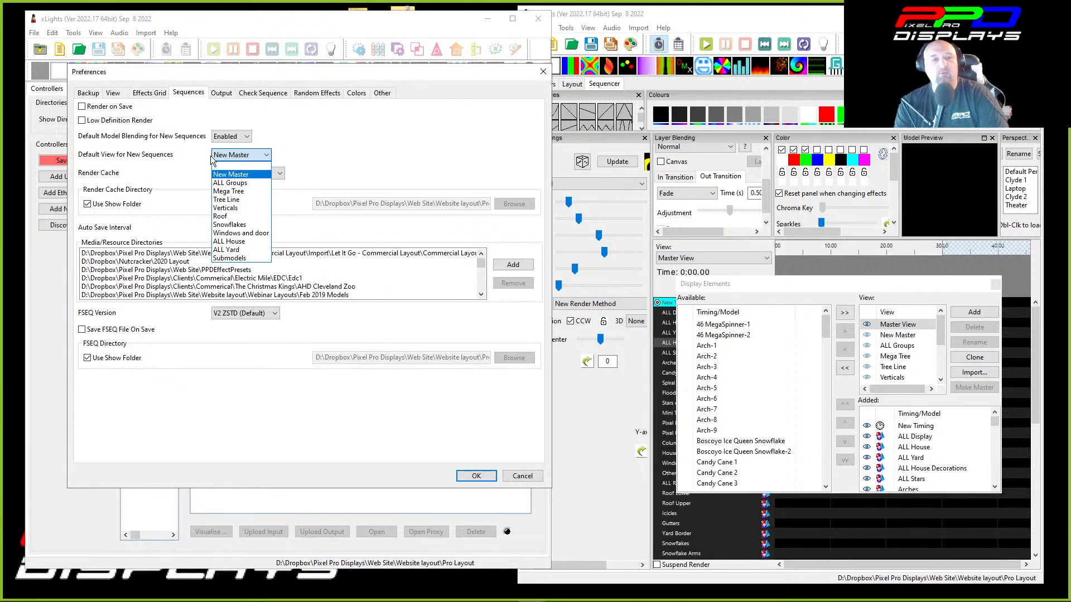
pyautogui.click(221, 161)
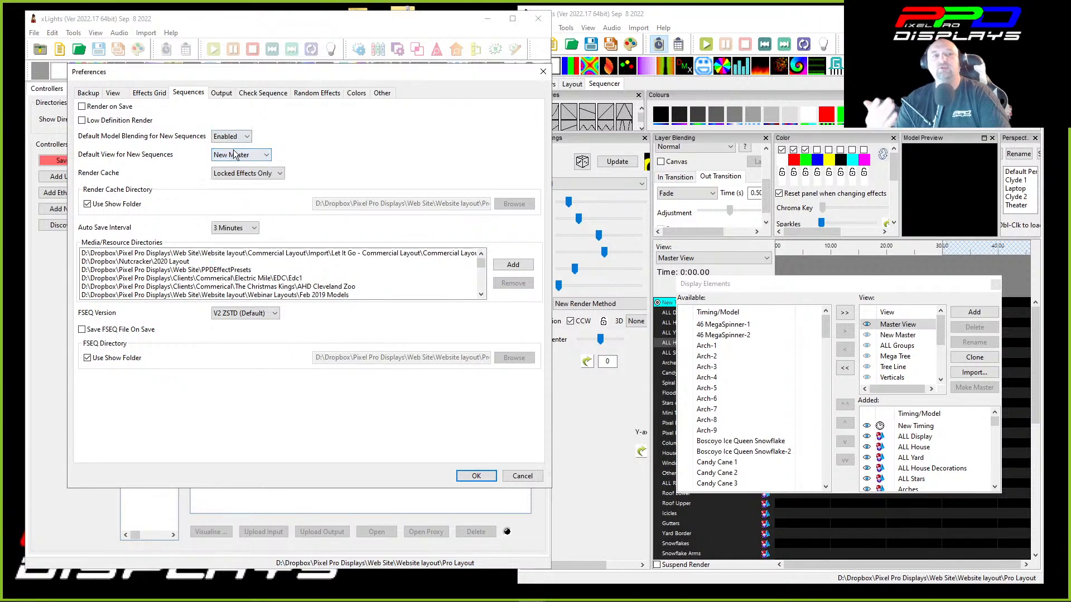
pyautogui.click(911, 335)
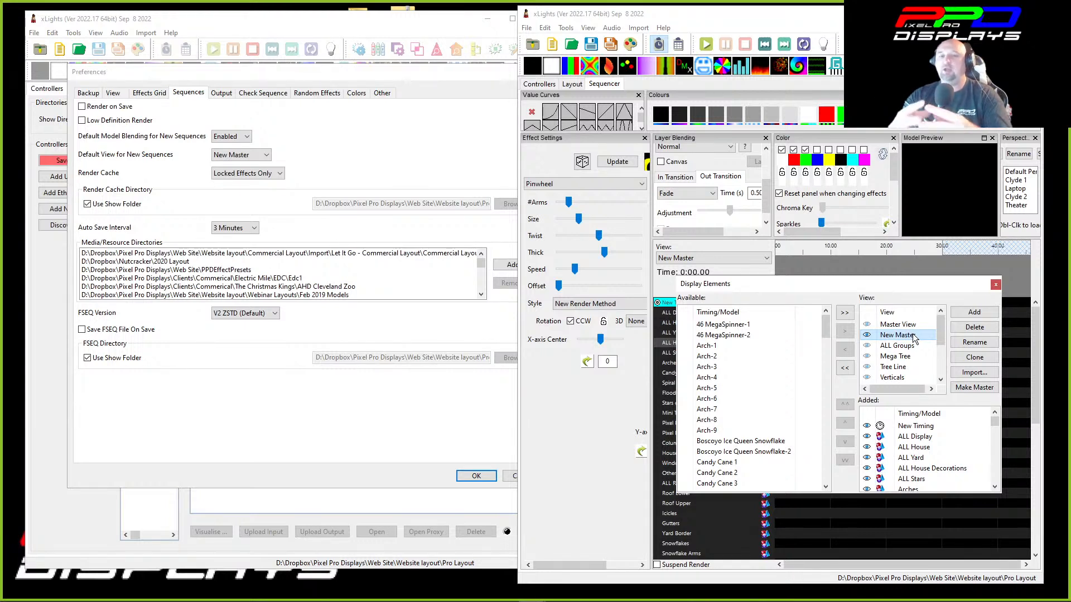
pyautogui.moveTo(921, 287); pyautogui.dragTo(1070, 308)
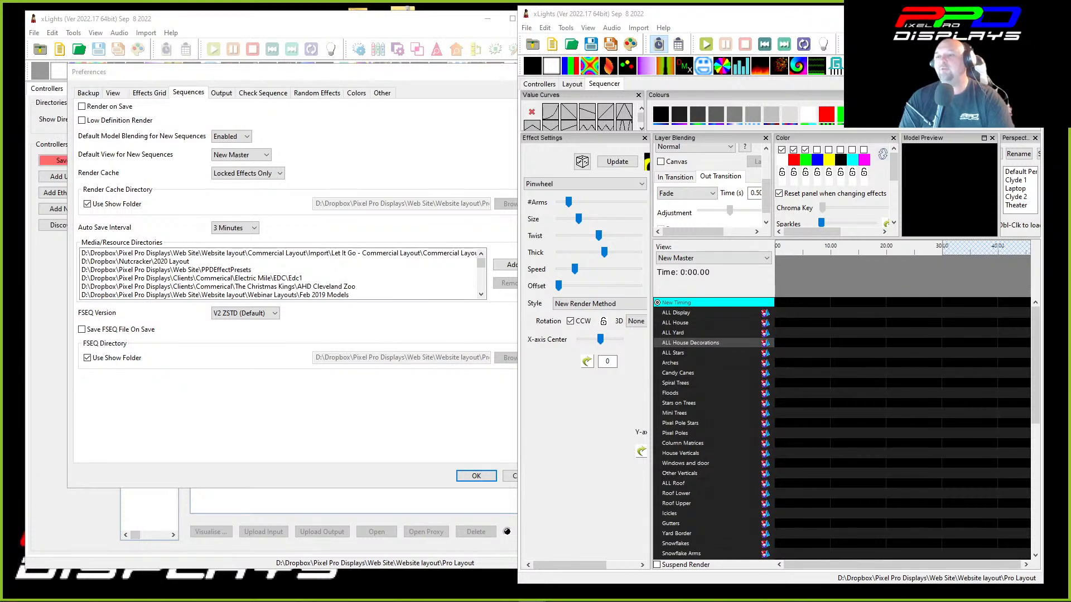
# Compare the models in the New Master and Mega Tree views, switch to the Tree Line view, and close Display Elements.
pyautogui.moveTo(480, 320); pyautogui.dragTo(820, 300)
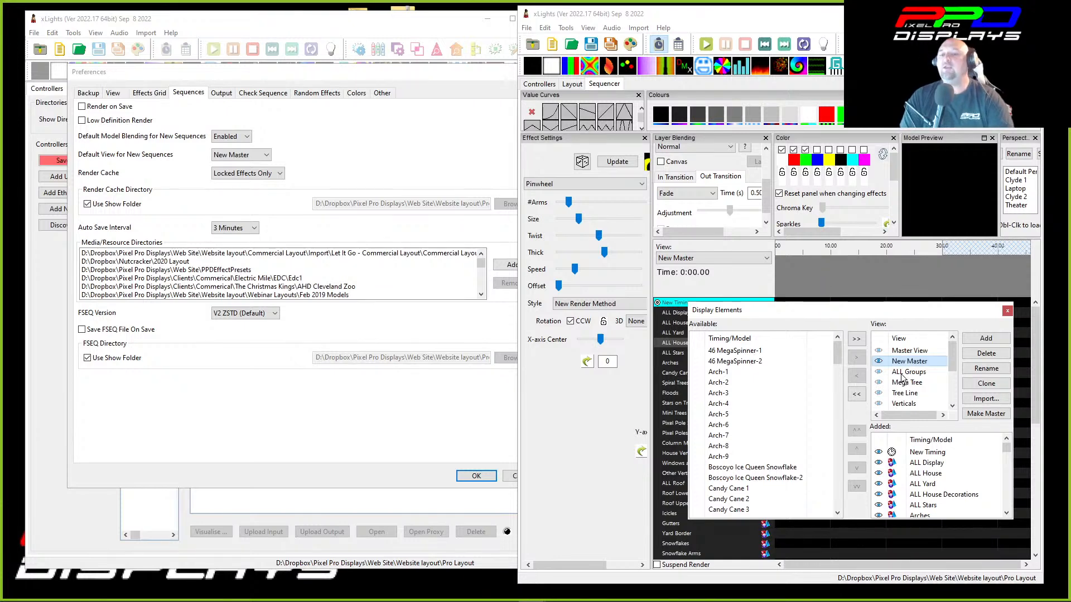
pyautogui.scroll(-7, 939, 487)
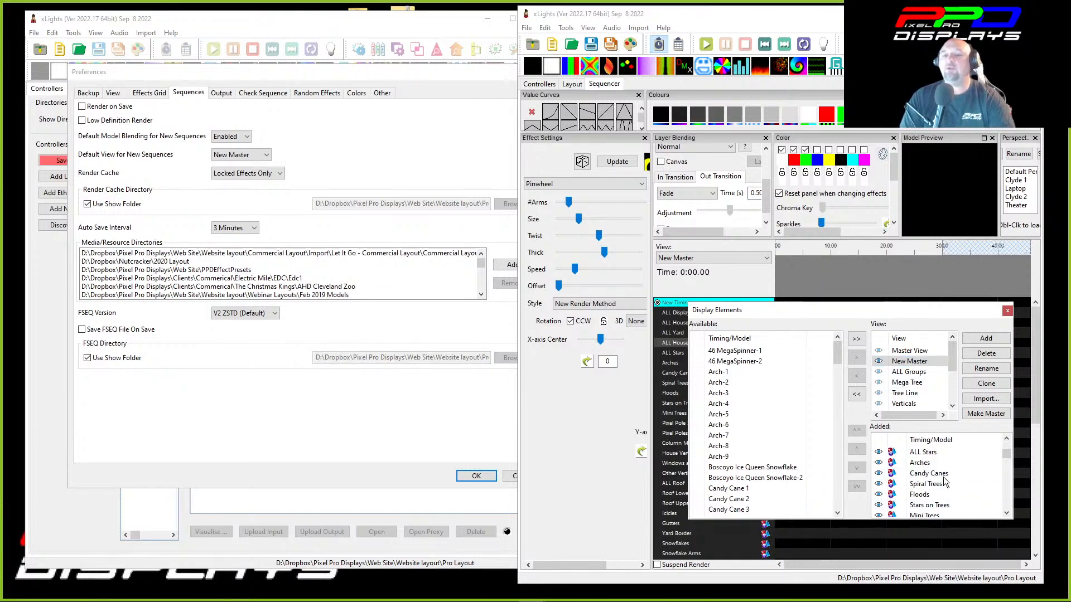
pyautogui.click(901, 383)
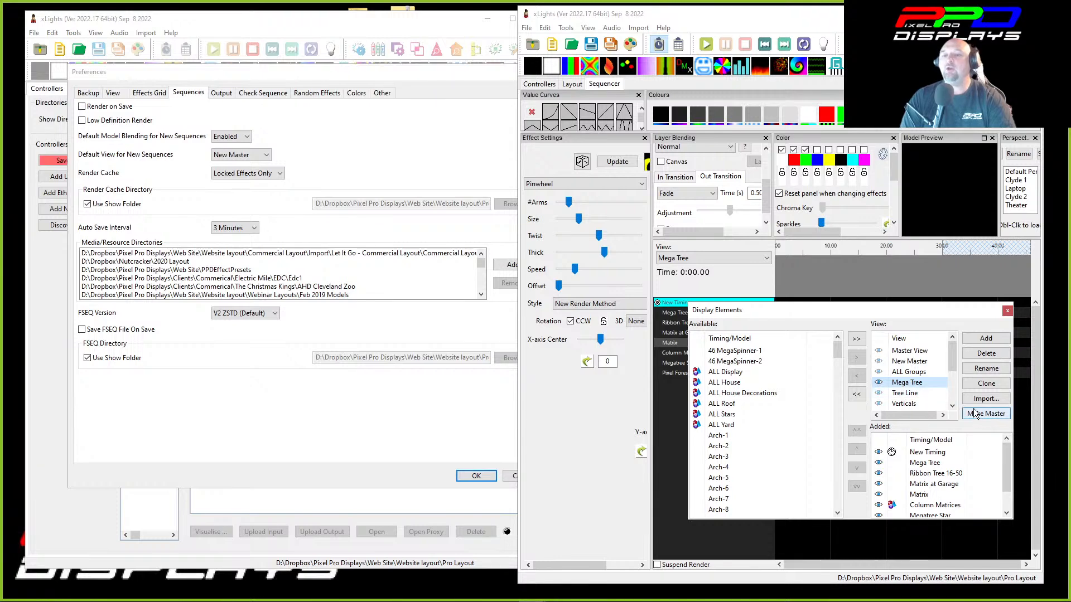
pyautogui.click(913, 362)
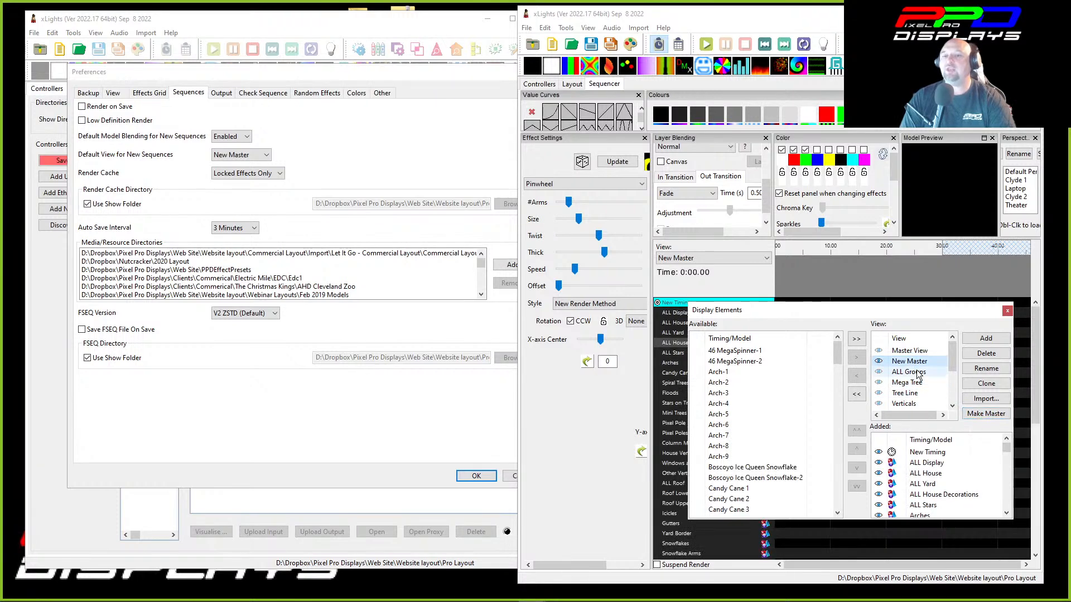
pyautogui.click(905, 394)
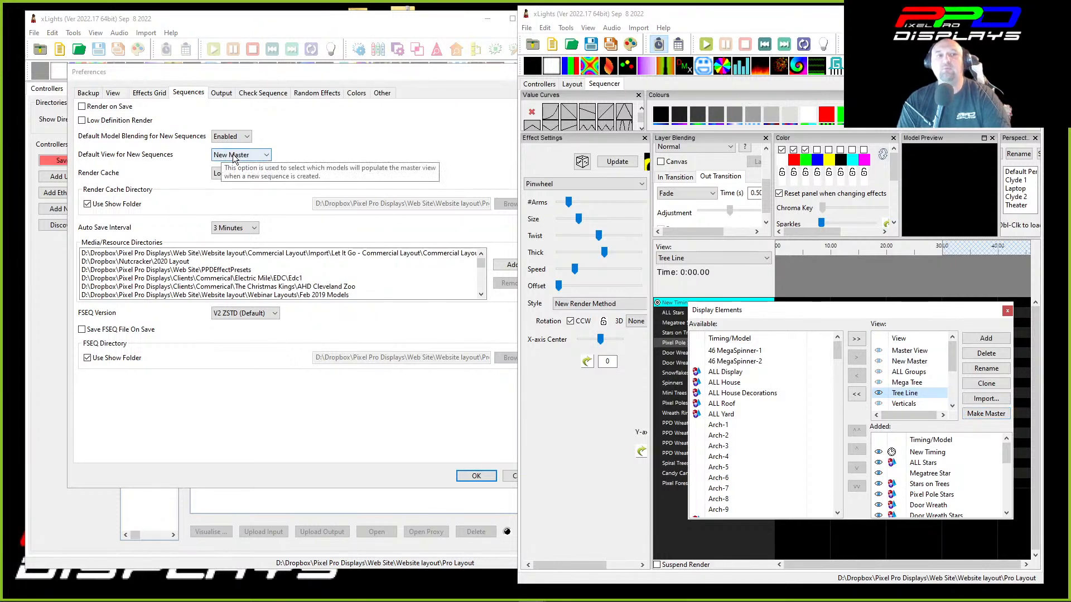
pyautogui.click(1007, 312)
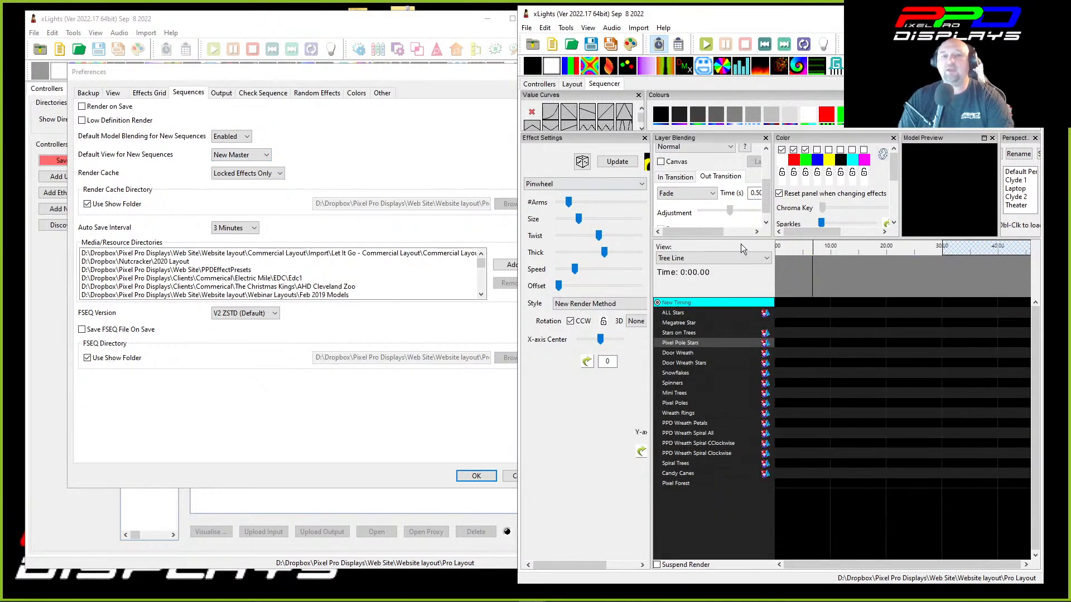
# Try a blank default view for new sequences and set it back to New Master.
pyautogui.click(243, 154)
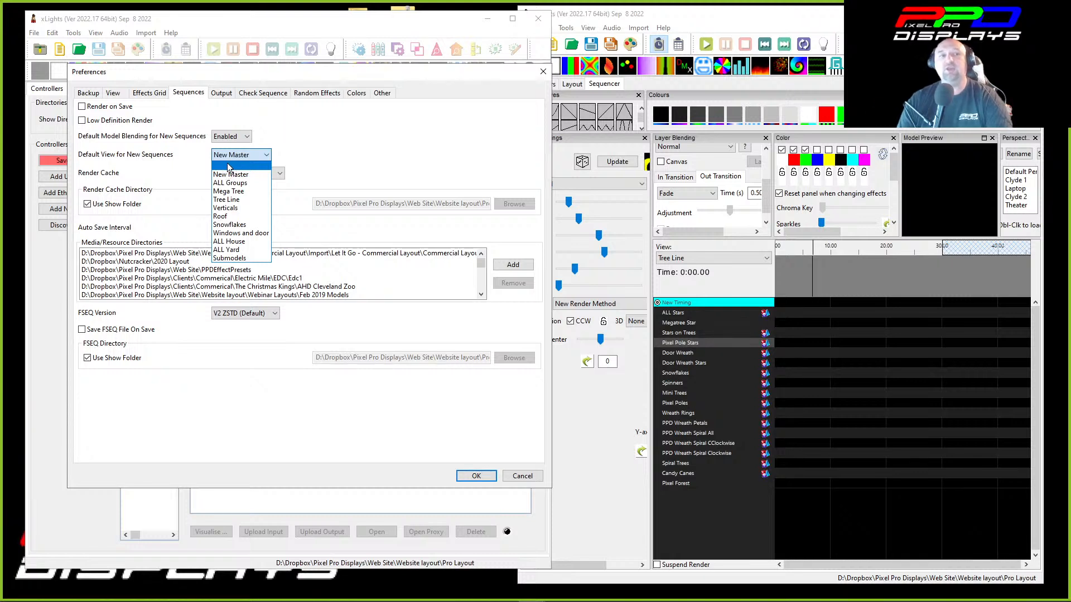
pyautogui.click(228, 166)
pyautogui.click(227, 159)
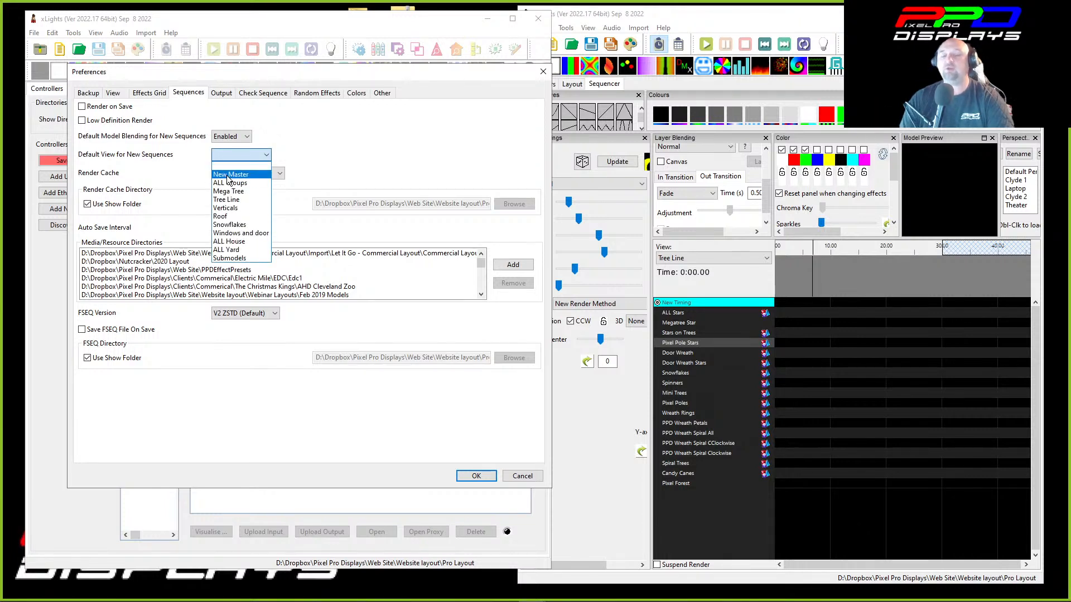
pyautogui.click(228, 175)
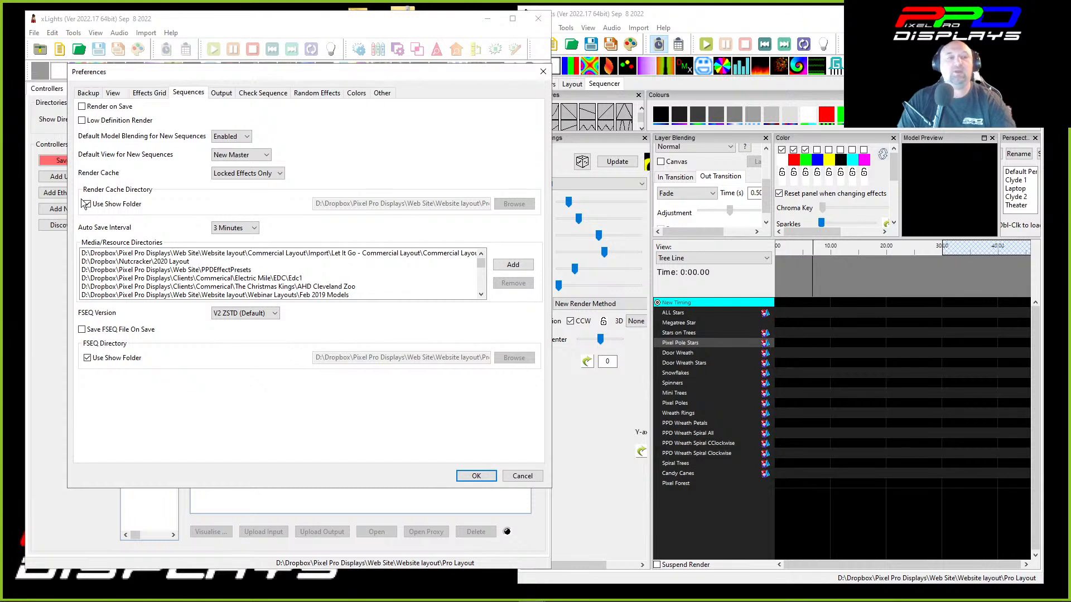
# Review the Render Cache and Auto Save Interval options, keeping Locked Effects Only and 3 Minutes.
pyautogui.click(236, 176)
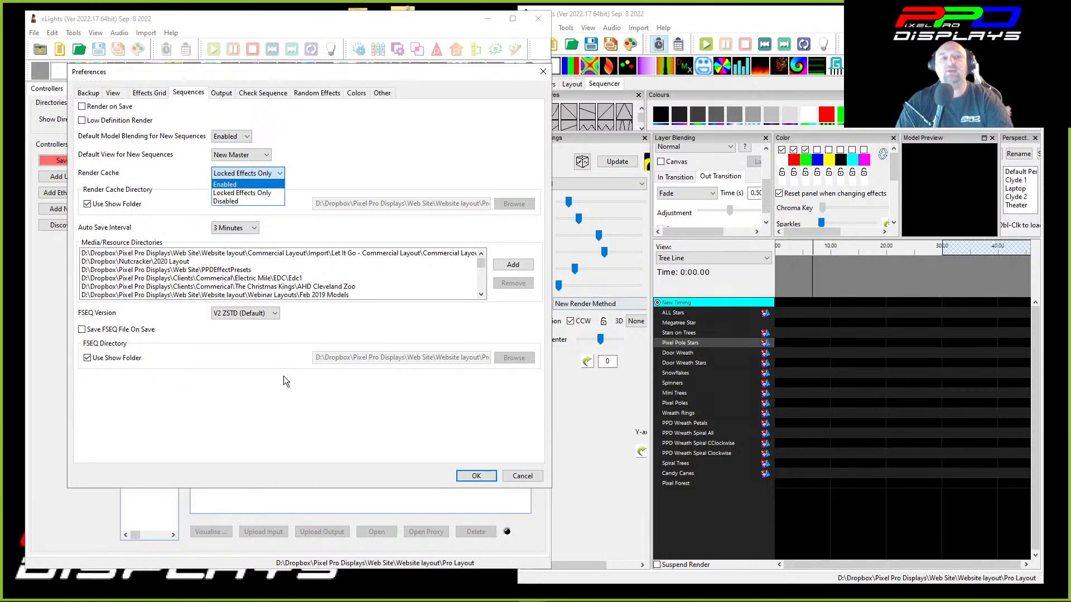
pyautogui.click(277, 174)
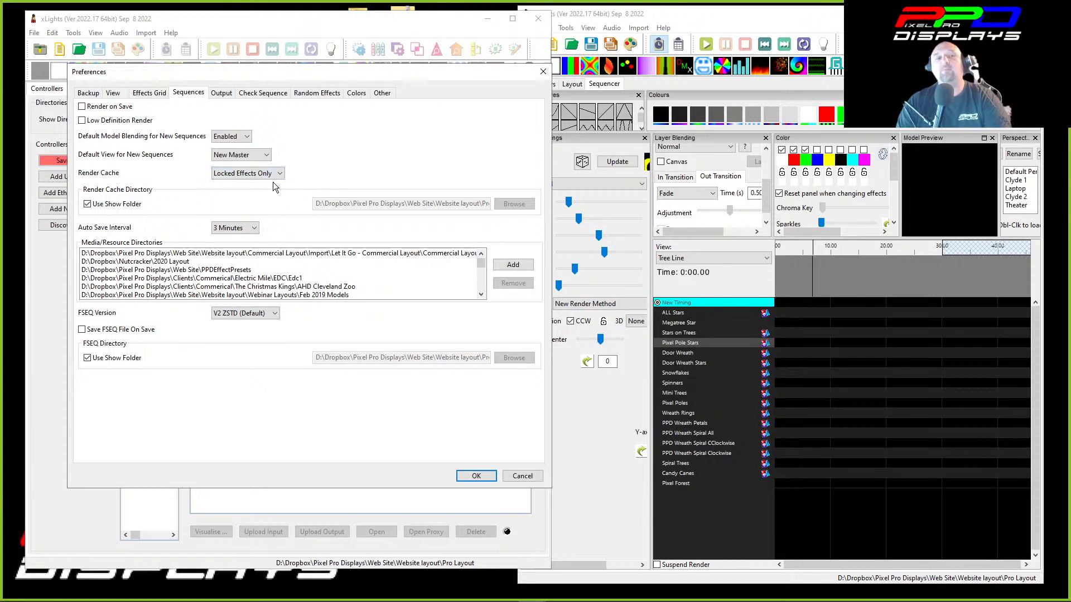
pyautogui.click(278, 176)
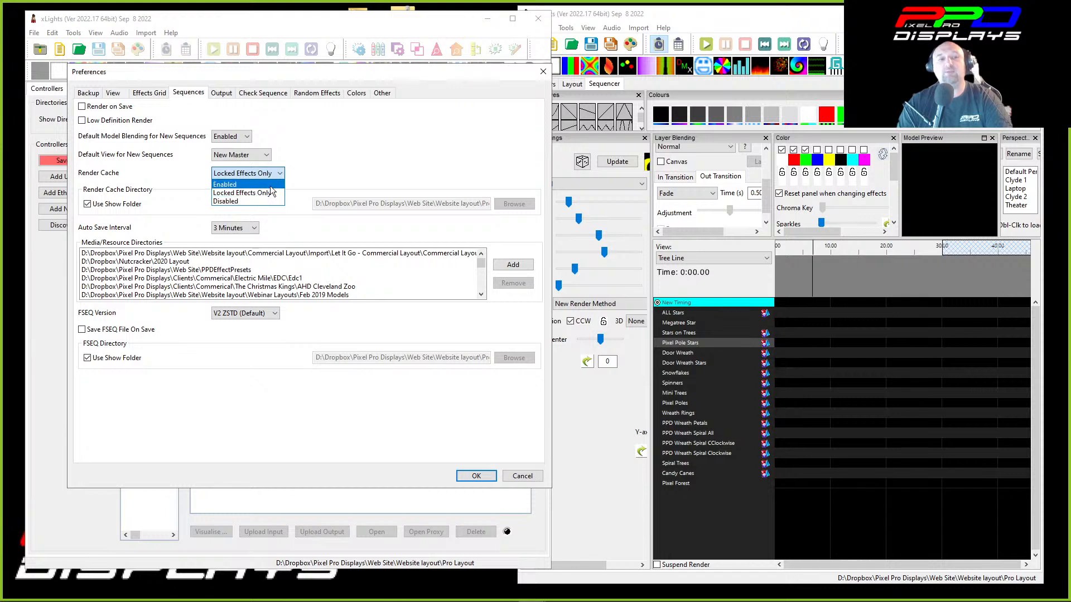
pyautogui.click(263, 193)
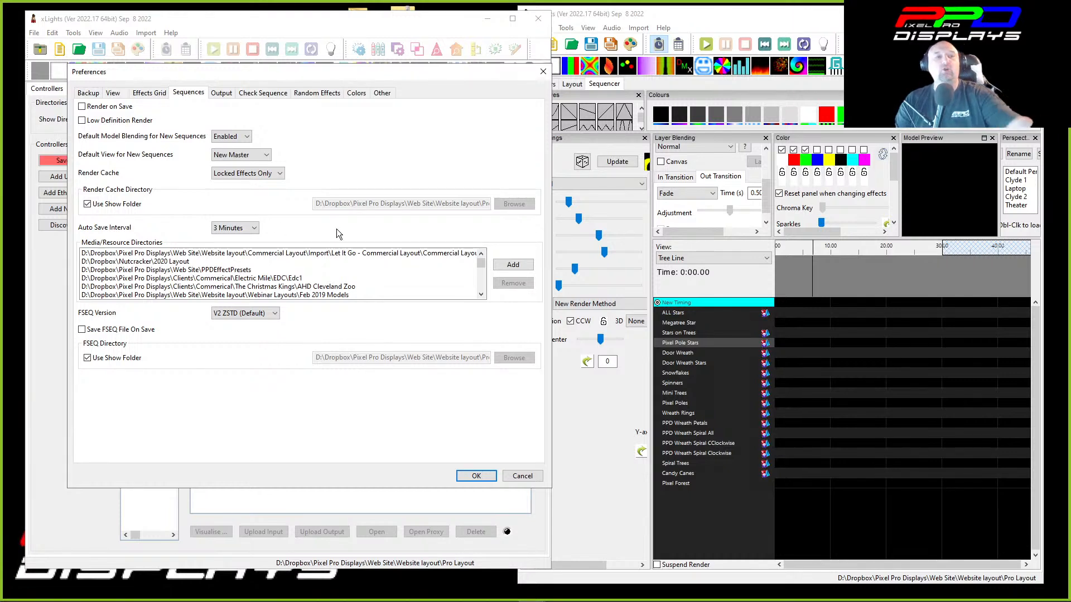
pyautogui.click(254, 230)
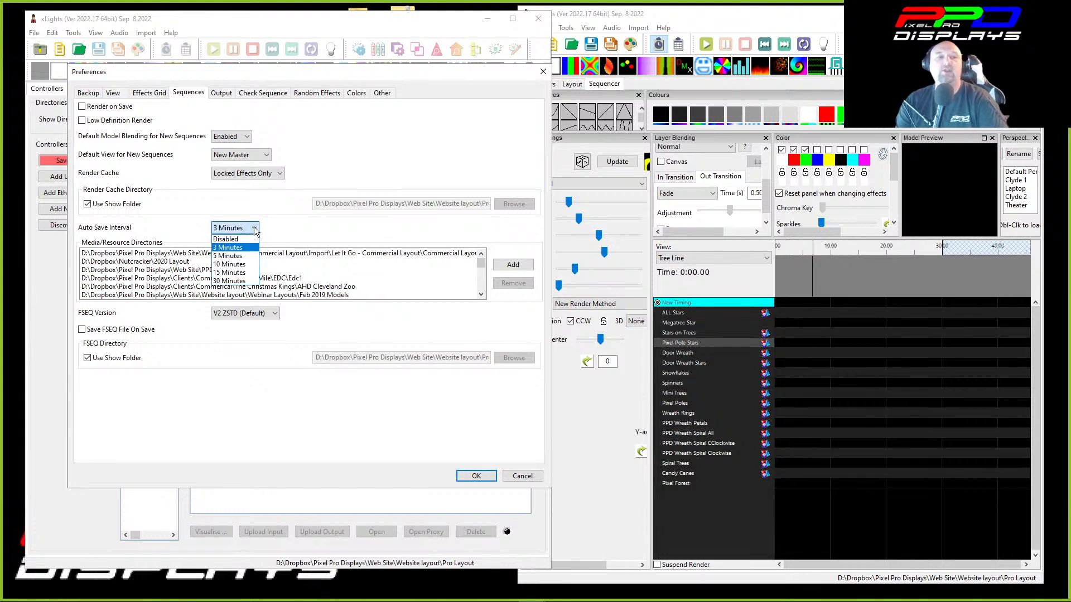
pyautogui.click(225, 248)
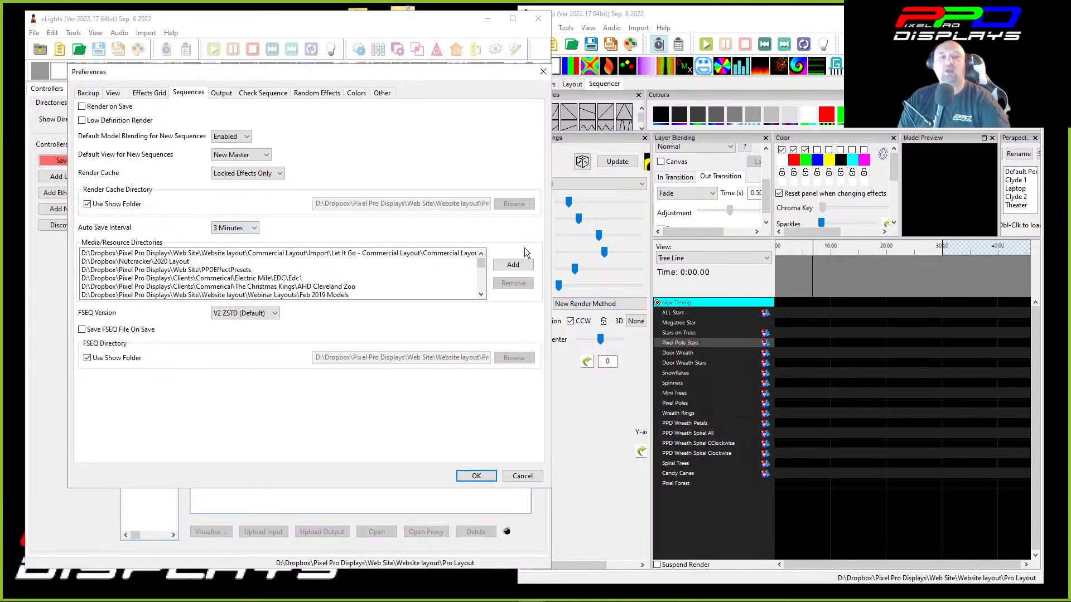
# Look through the list of media and resource directories in the Sequences preferences.
pyautogui.scroll(-5, 308, 284)
pyautogui.scroll(-3, 284, 279)
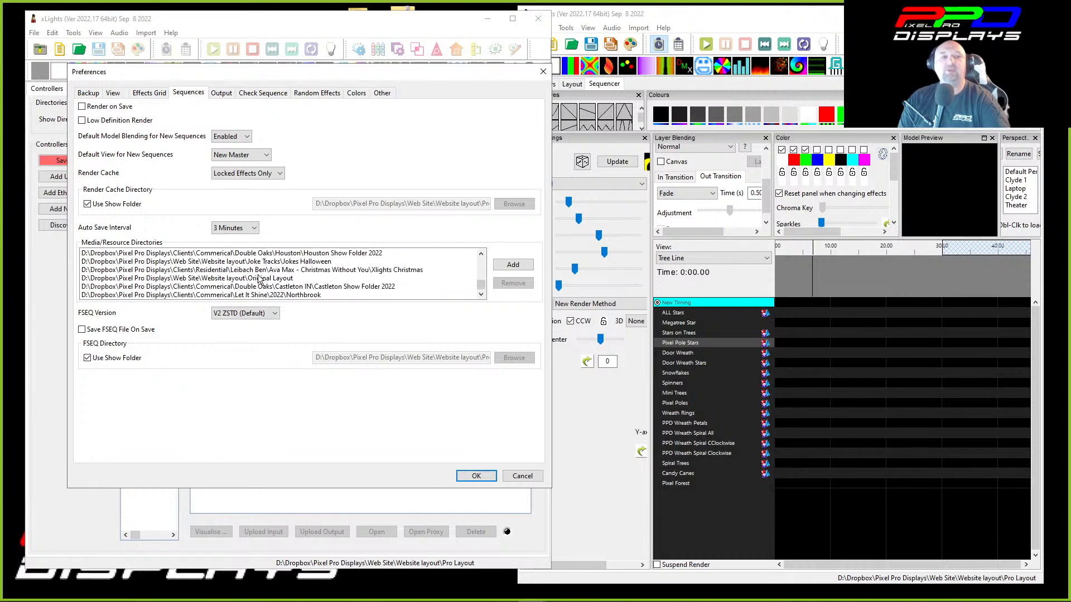
pyautogui.scroll(10, 261, 274)
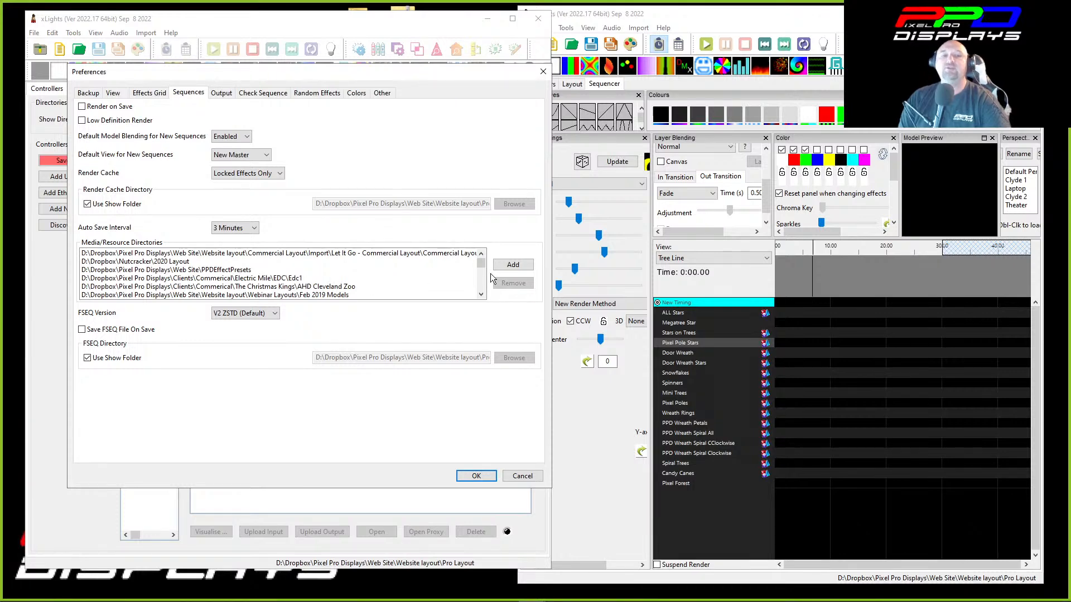
pyautogui.scroll(-3, 466, 266)
pyautogui.scroll(-3, 350, 264)
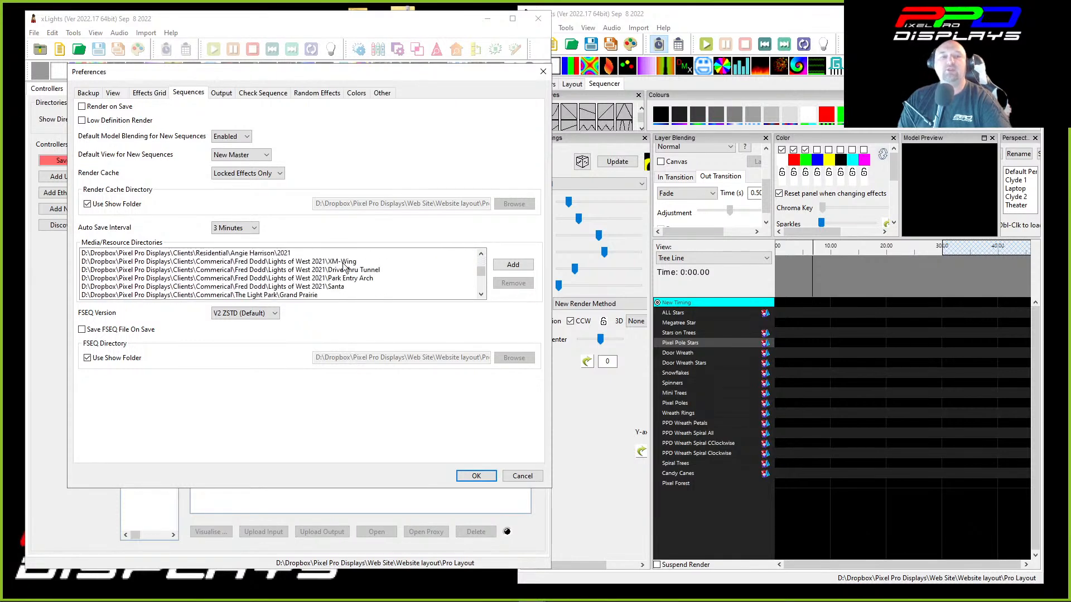
pyautogui.scroll(4, 337, 281)
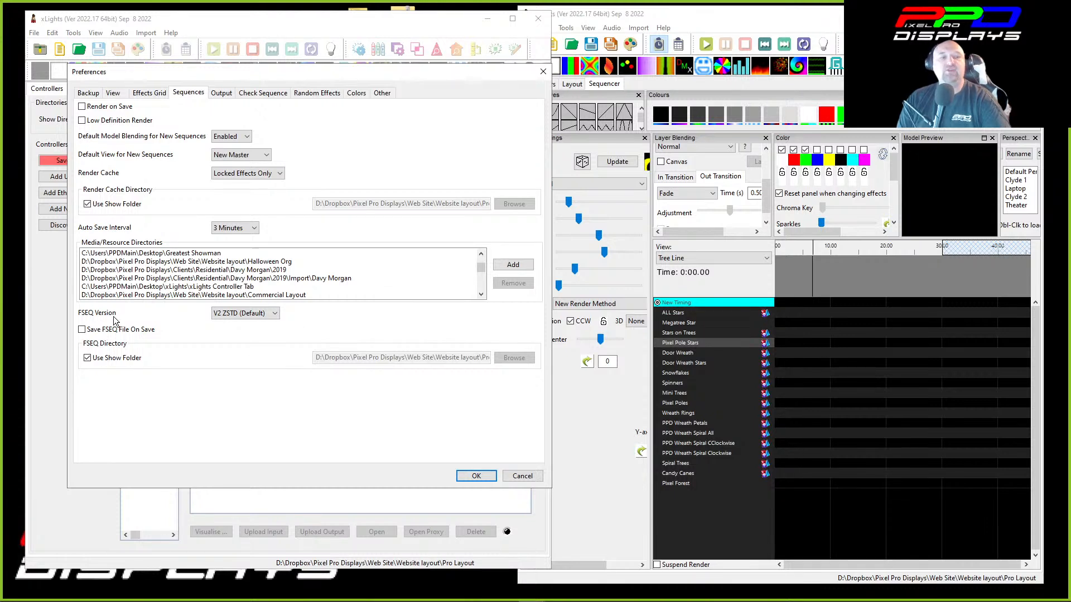
# Review the available FSEQ Version formats in the Sequences preferences, keeping V2 ZSTD (Default).
pyautogui.click(241, 315)
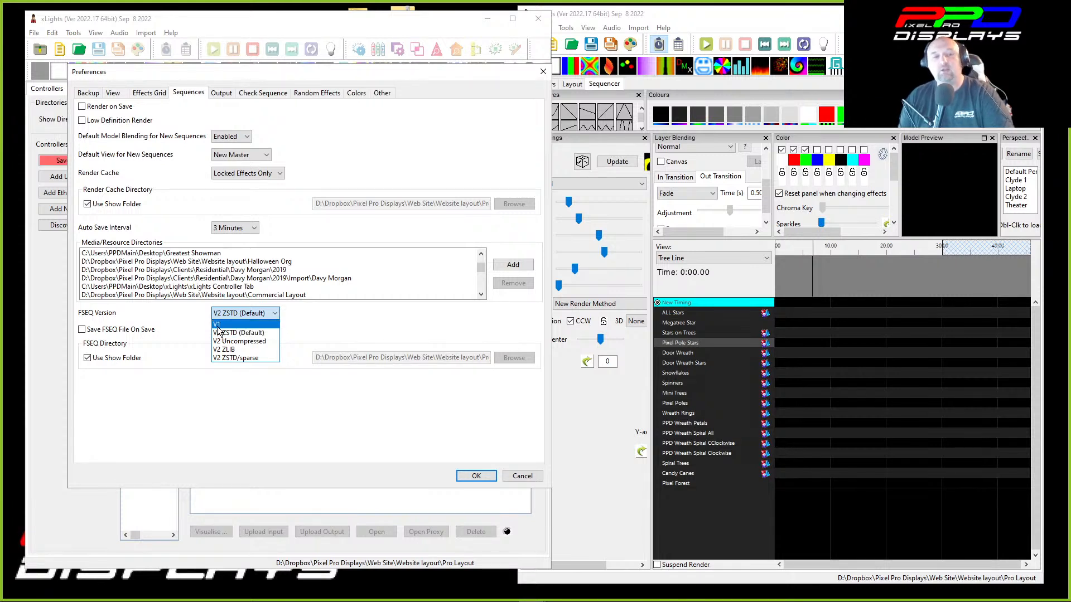
pyautogui.click(186, 307)
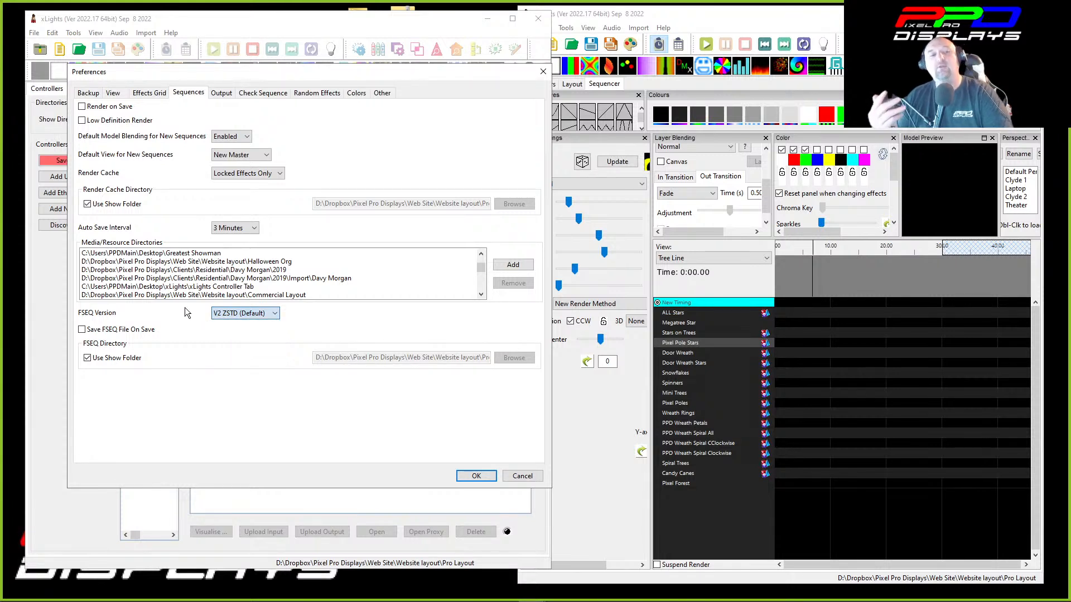
pyautogui.click(217, 315)
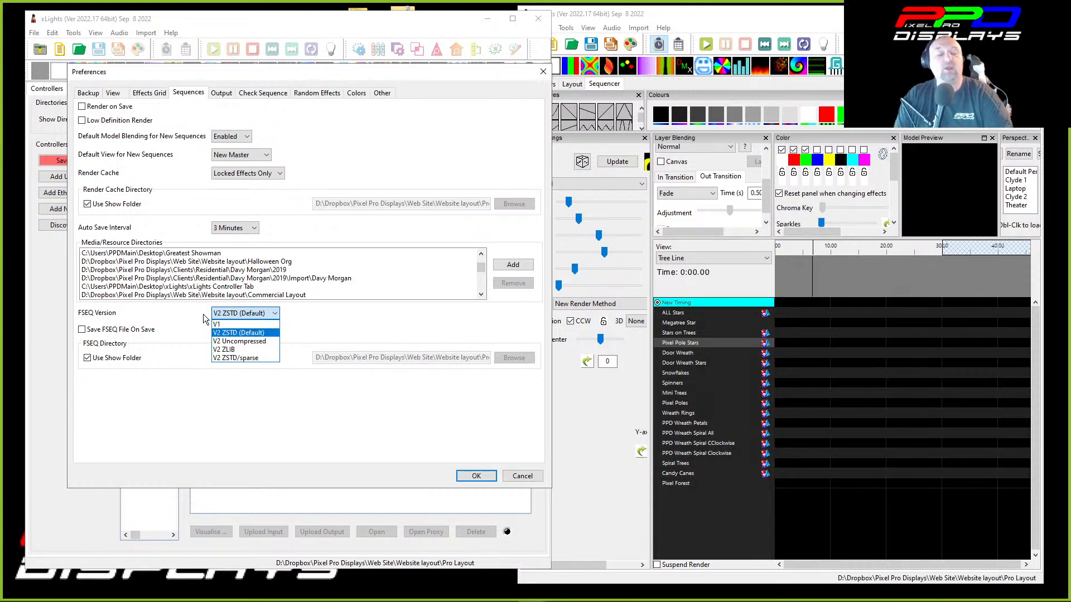
pyautogui.click(203, 315)
pyautogui.click(221, 314)
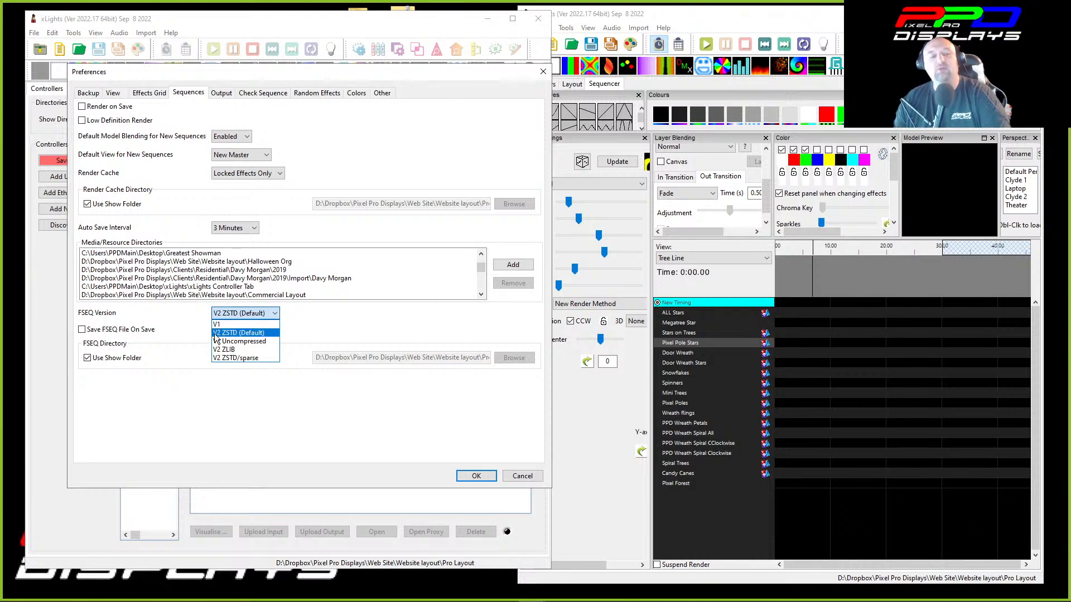
pyautogui.click(194, 314)
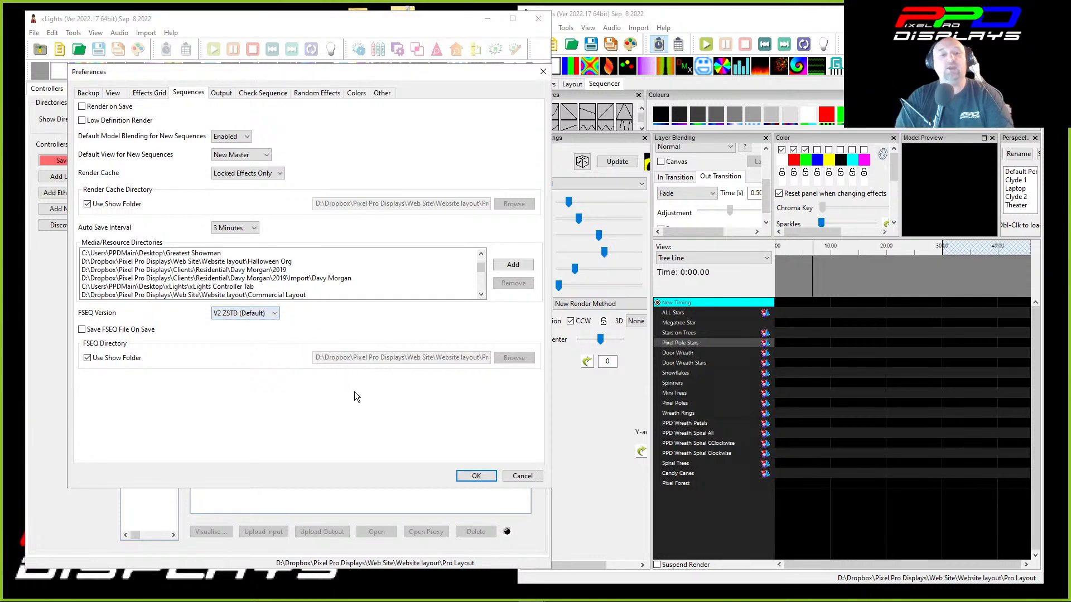
# Review the Force Local IP and Duplicate Frames to Suppress choices in the Output preferences, keeping 20 duplicate frames.
pyautogui.click(223, 96)
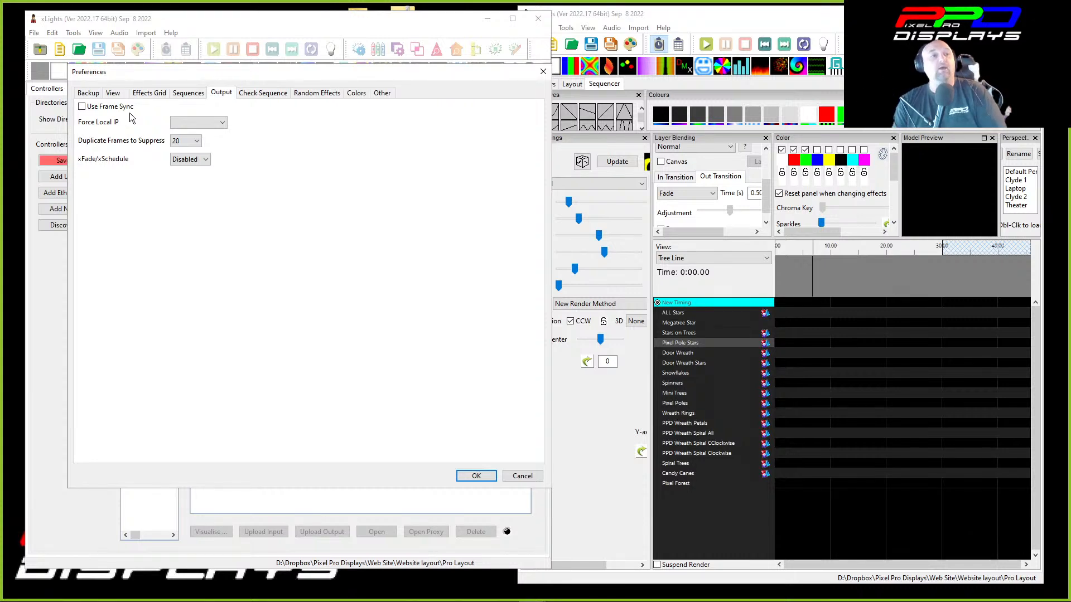
pyautogui.click(177, 125)
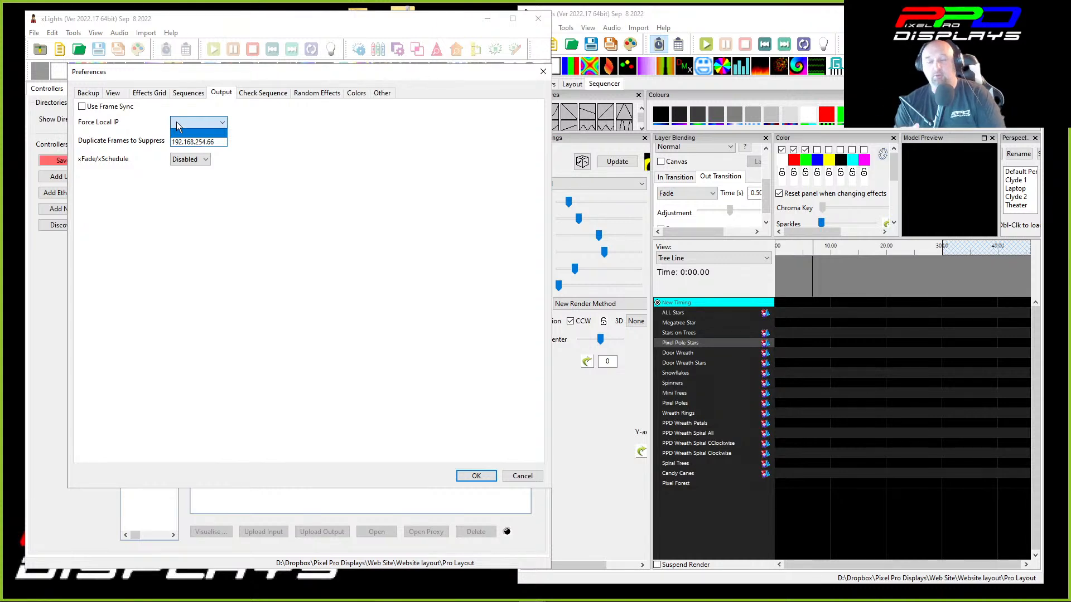
pyautogui.click(137, 124)
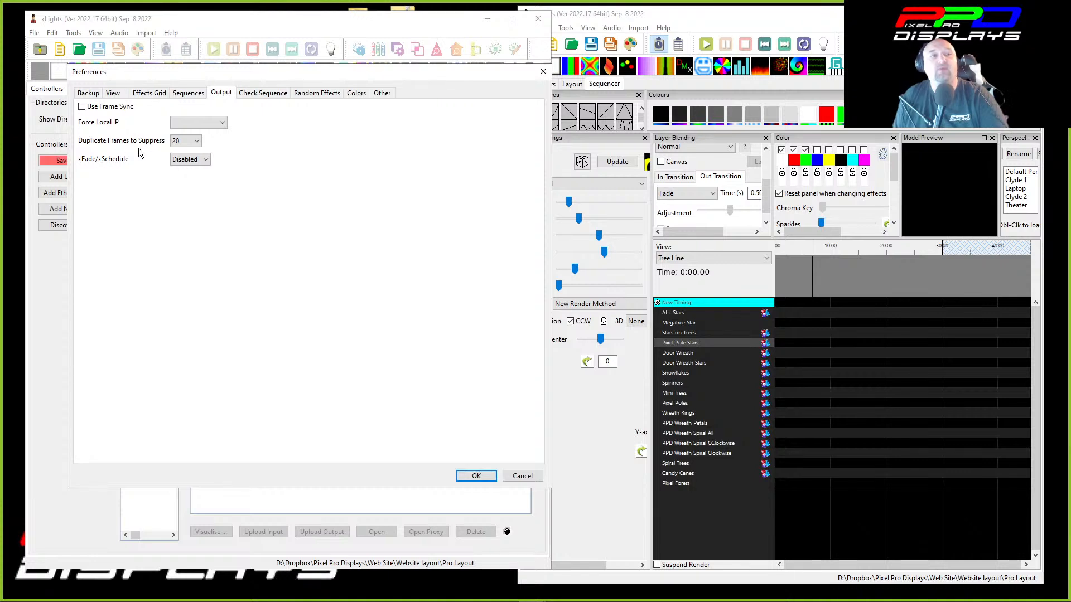
pyautogui.click(184, 142)
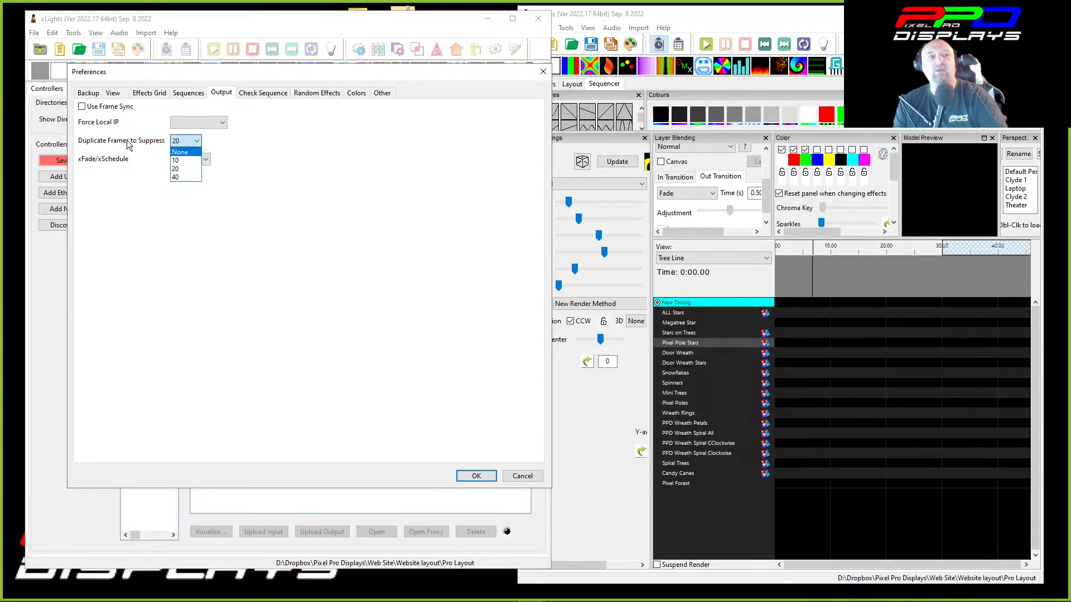
pyautogui.click(176, 141)
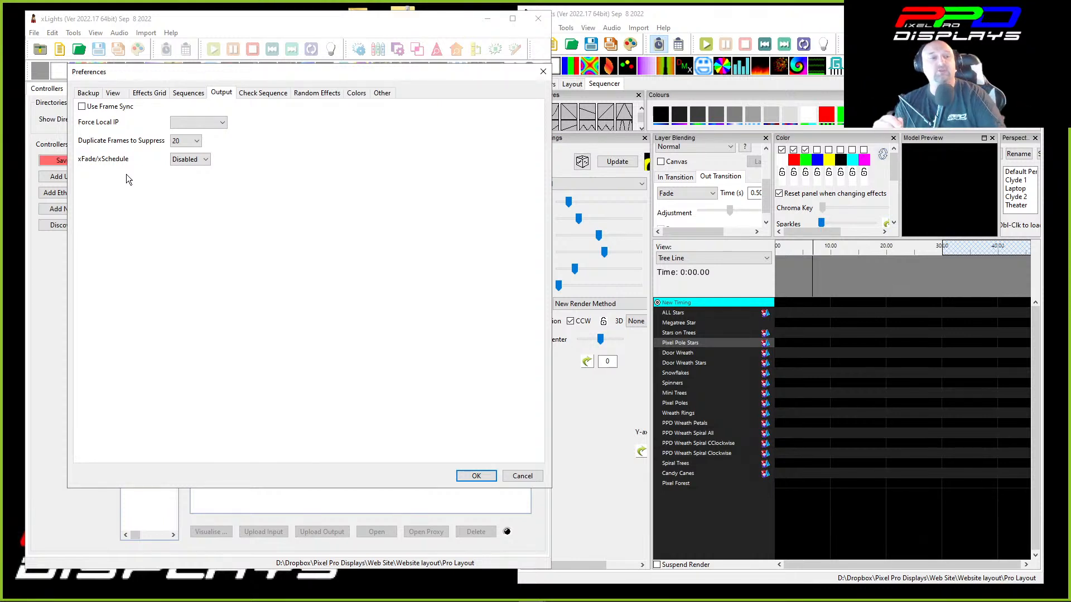
# Show the Check Sequence preferences, then look up the Check Sequence tool and the controller setup in the other xLights window.
pyautogui.click(252, 92)
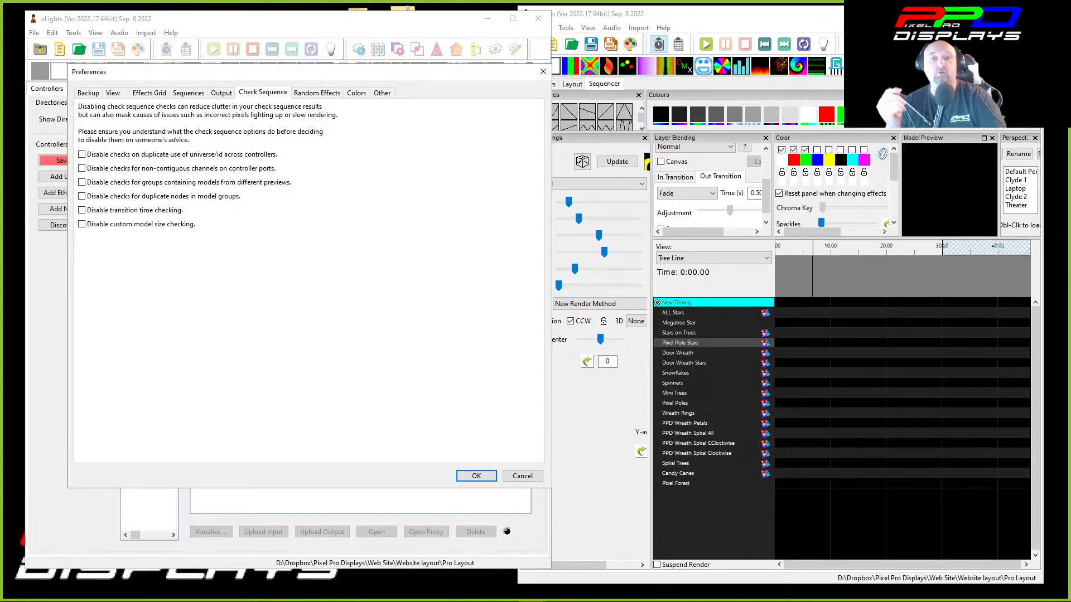
pyautogui.click(565, 28)
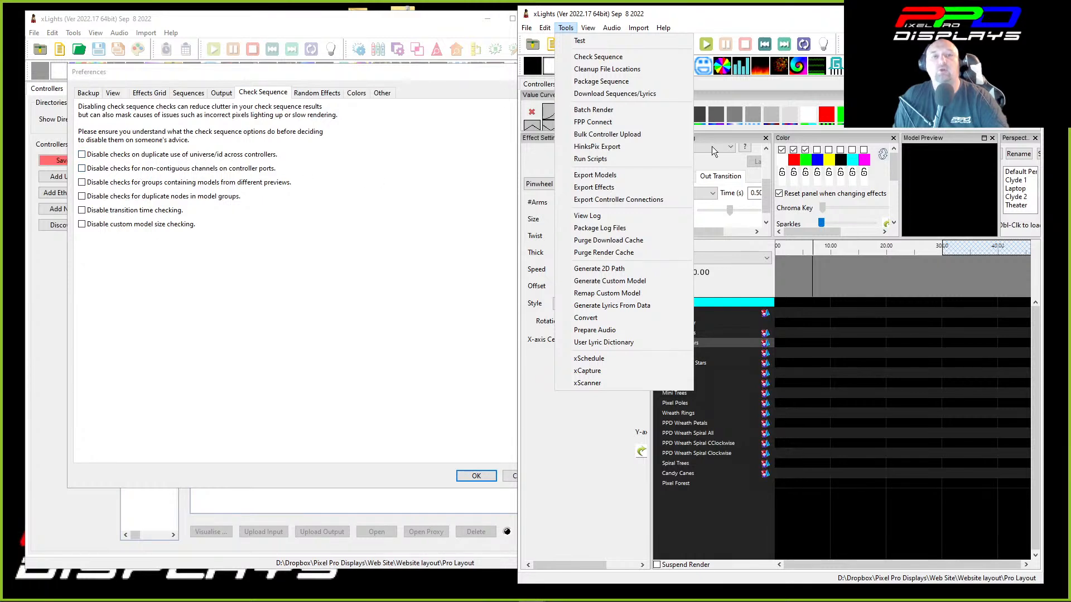
pyautogui.click(724, 12)
pyautogui.click(539, 84)
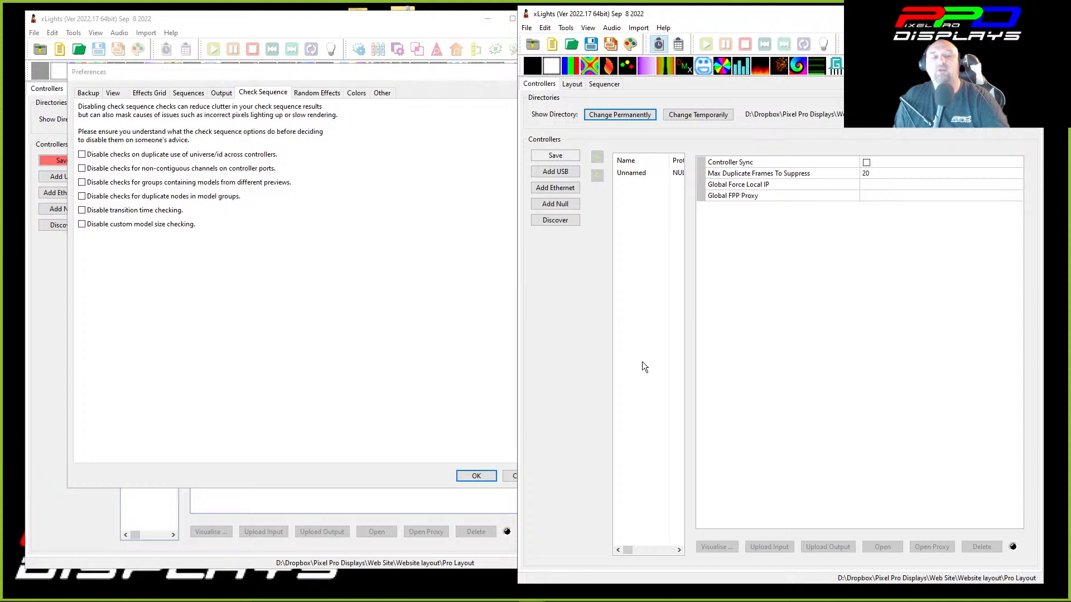
# Look through the preview choices for the house layout, keeping Default, and place the layout window beside the preferences.
pyautogui.click(574, 85)
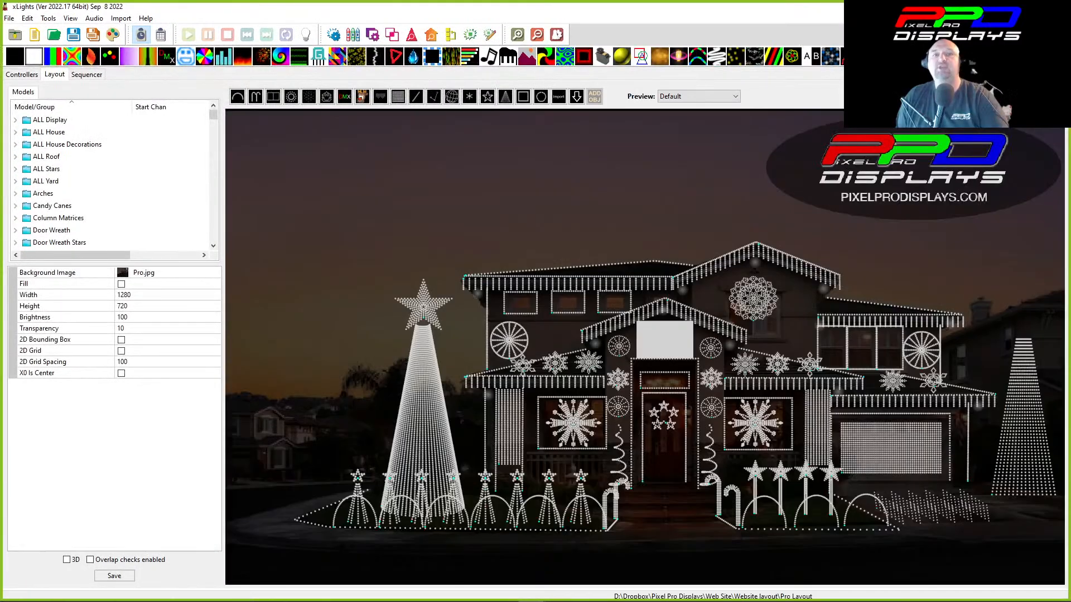
pyautogui.click(728, 97)
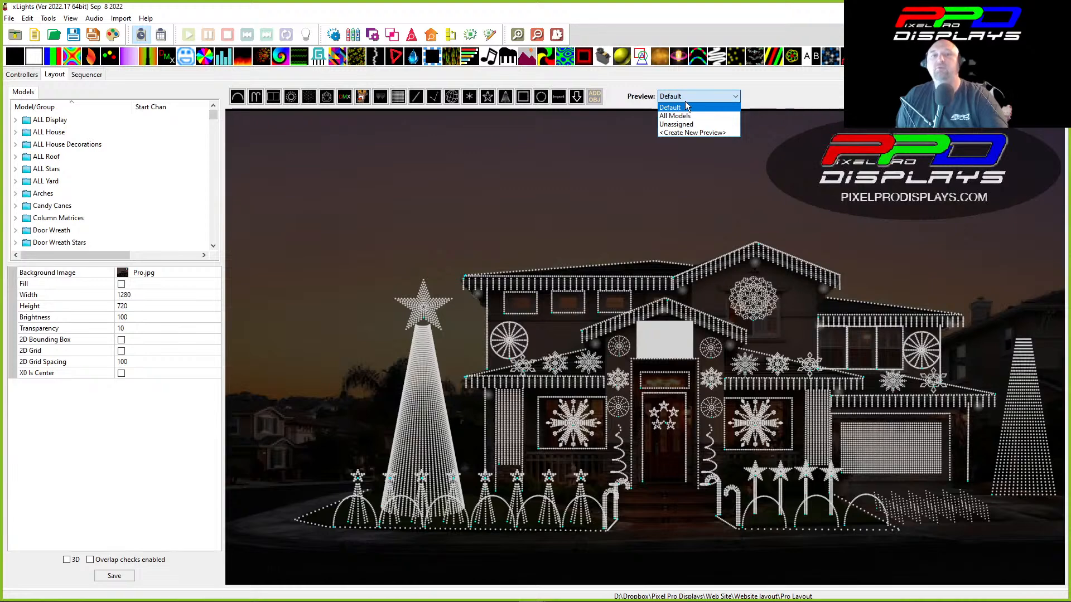
pyautogui.click(620, 9)
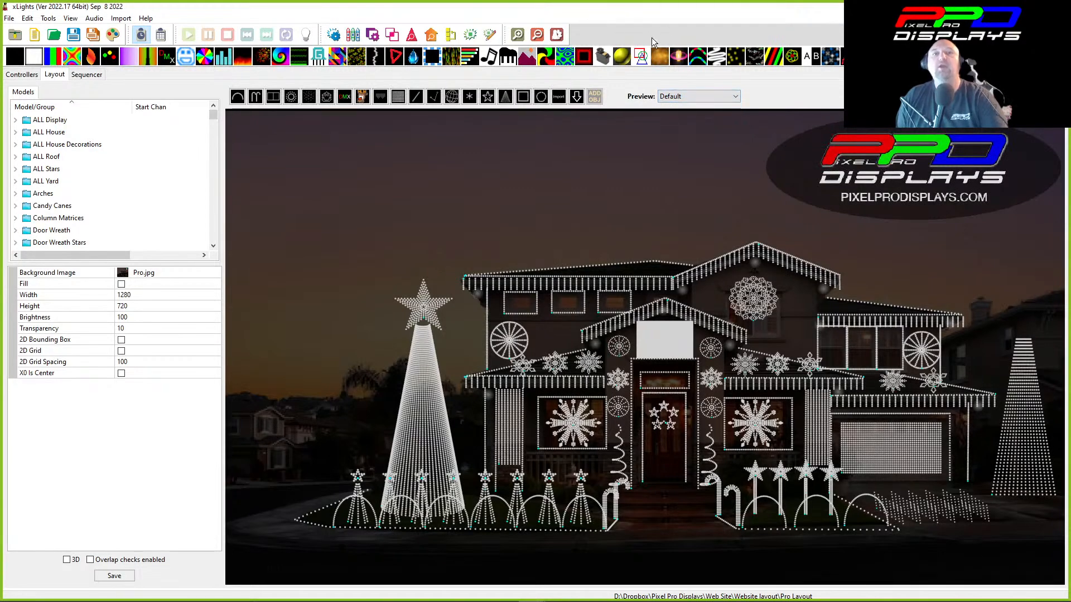
pyautogui.moveTo(643, 11); pyautogui.dragTo(763, 32)
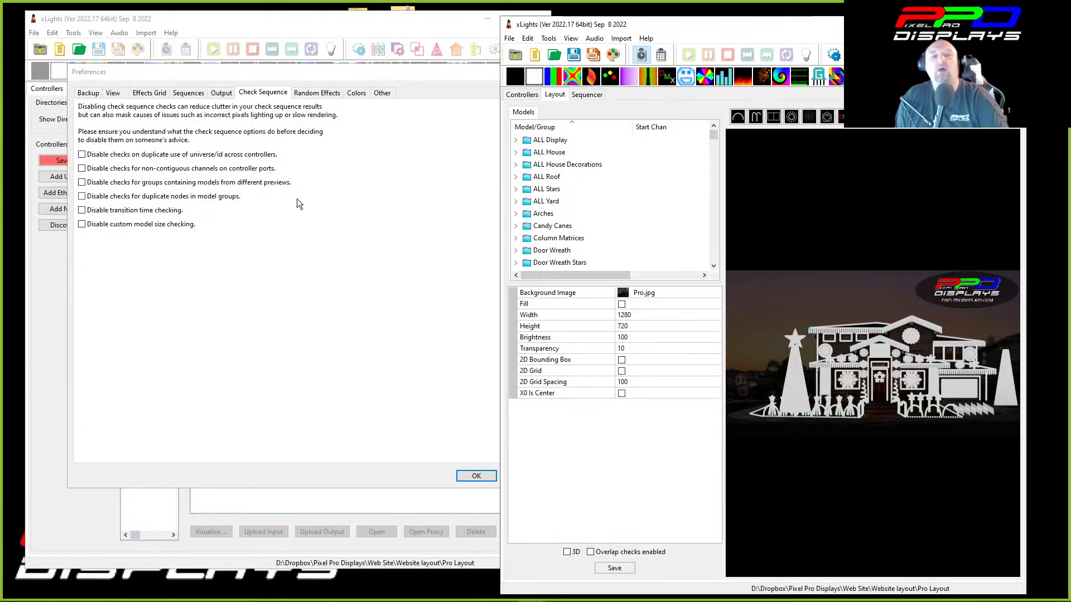
# Inspect the pixels covered by the PPD Wreath Petals Inner and PPD Wreath Petals model groups in the layout.
pyautogui.scroll(-10, 527, 217)
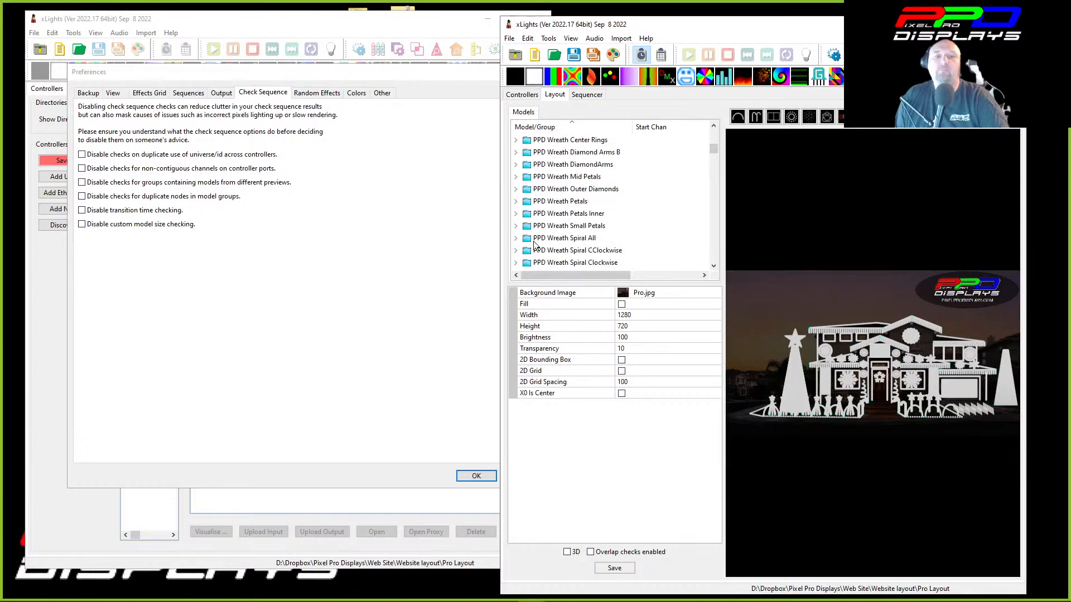
pyautogui.click(575, 214)
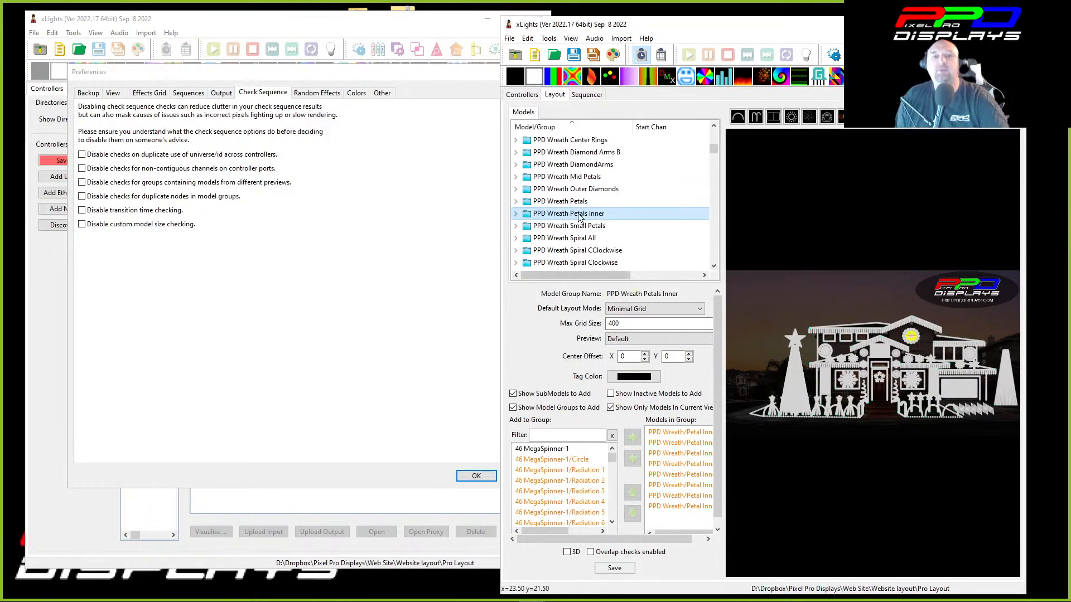
pyautogui.click(568, 204)
pyautogui.scroll(8, 909, 328)
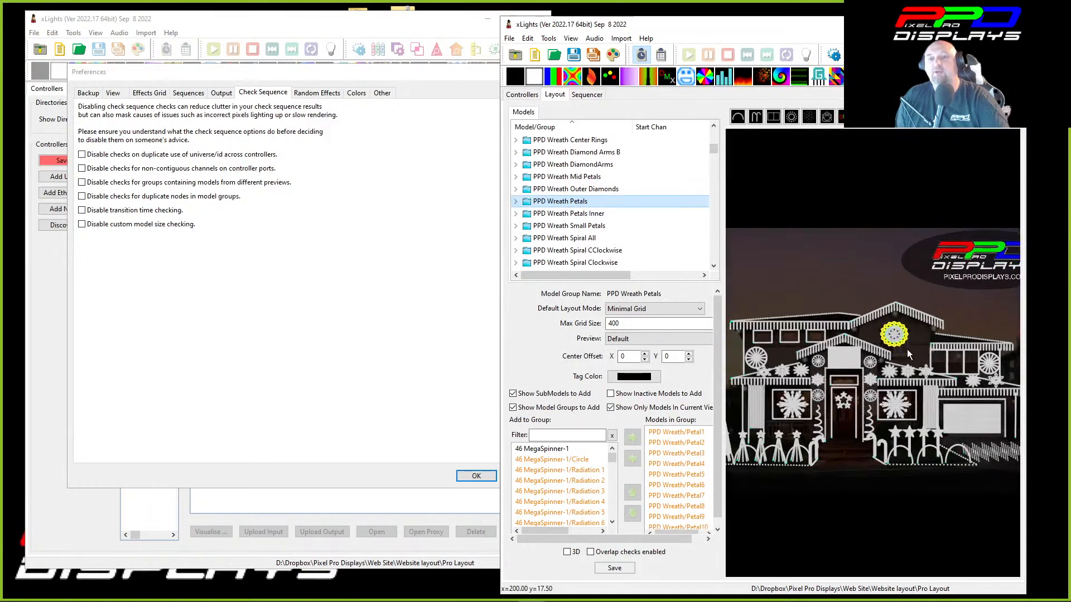
pyautogui.scroll(4, 873, 311)
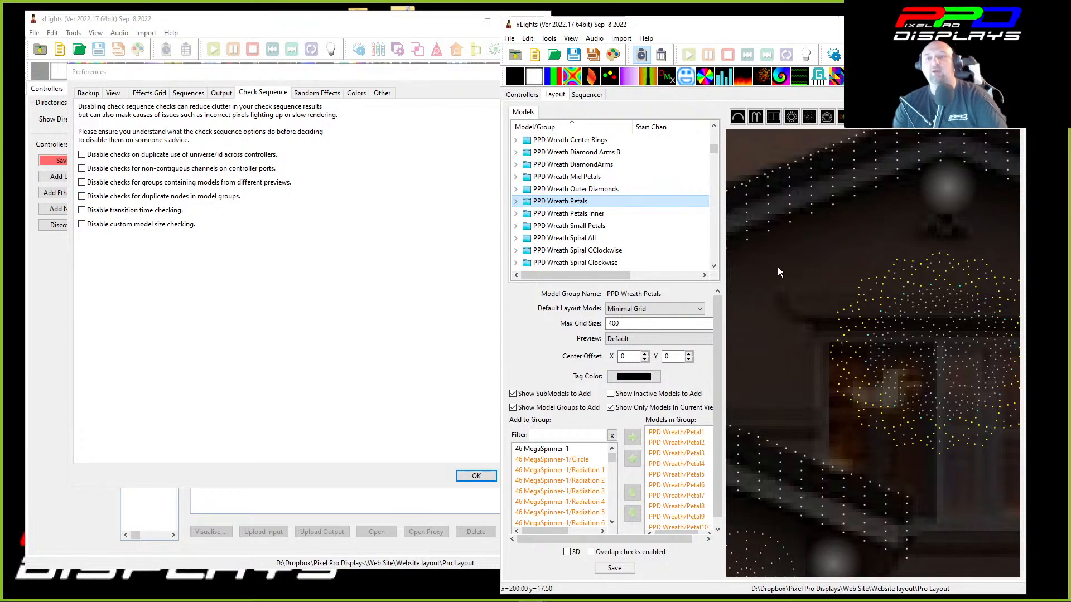
pyautogui.scroll(-5, 778, 267)
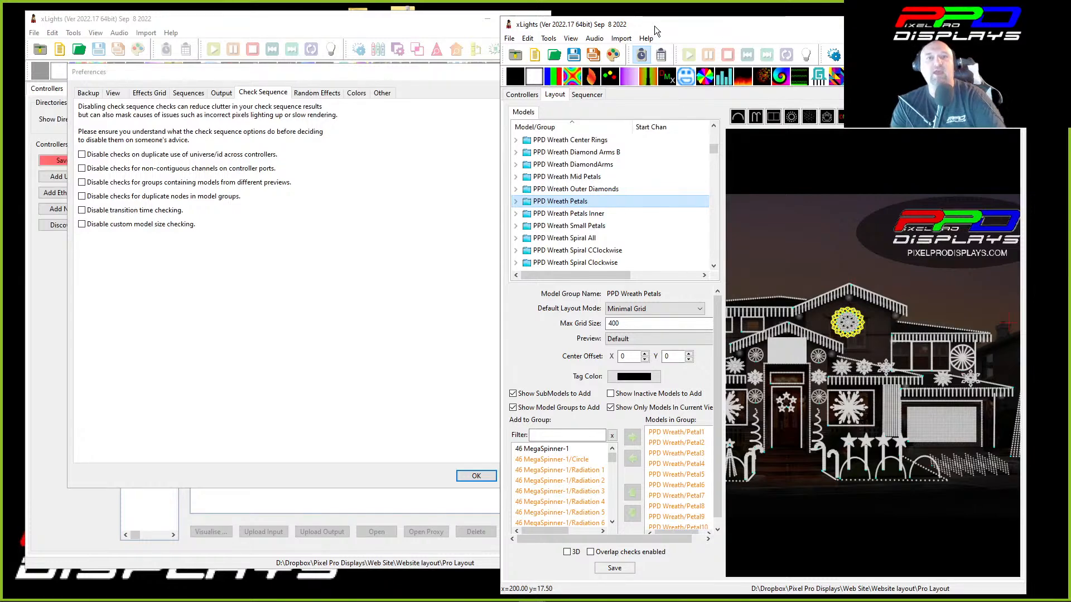
pyautogui.moveTo(654, 26); pyautogui.dragTo(679, 29)
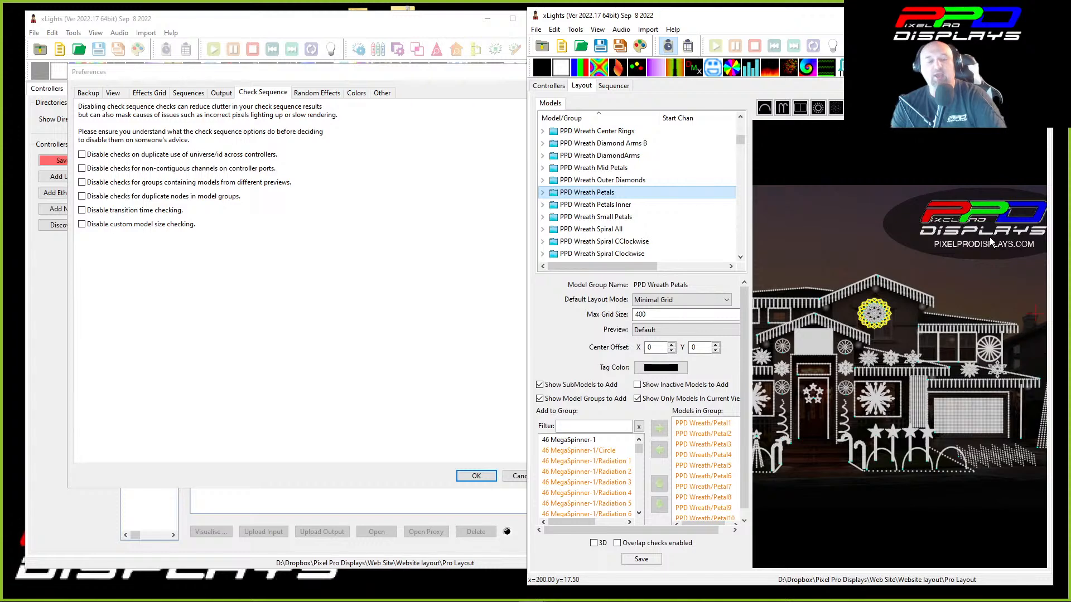
# Add a Circles effect to the Snowflakes row from the sequence start to about 13.8 seconds.
pyautogui.click(614, 85)
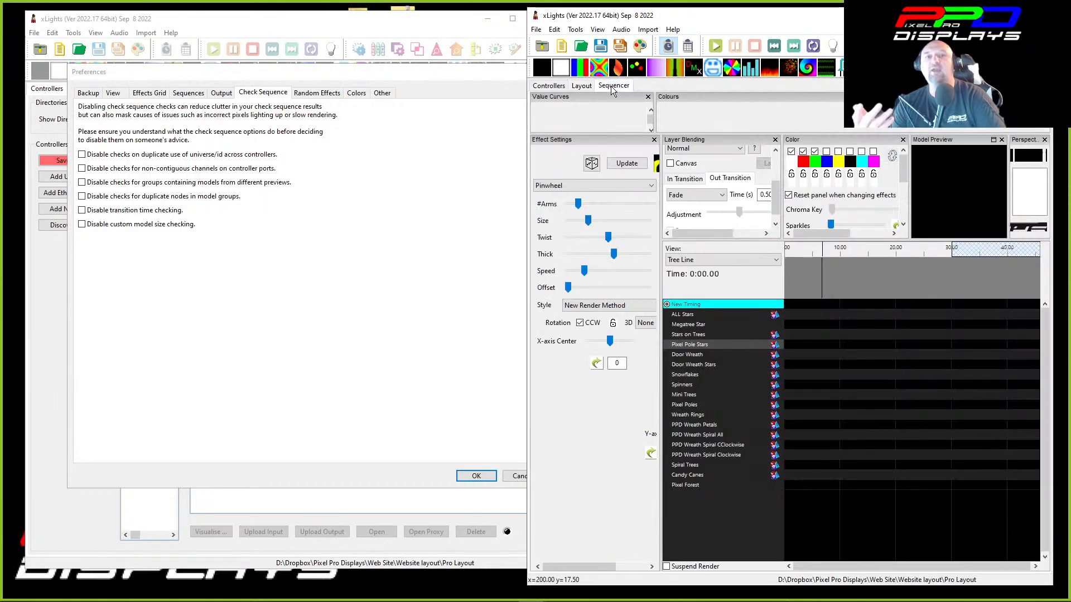
pyautogui.click(861, 281)
pyautogui.click(817, 375)
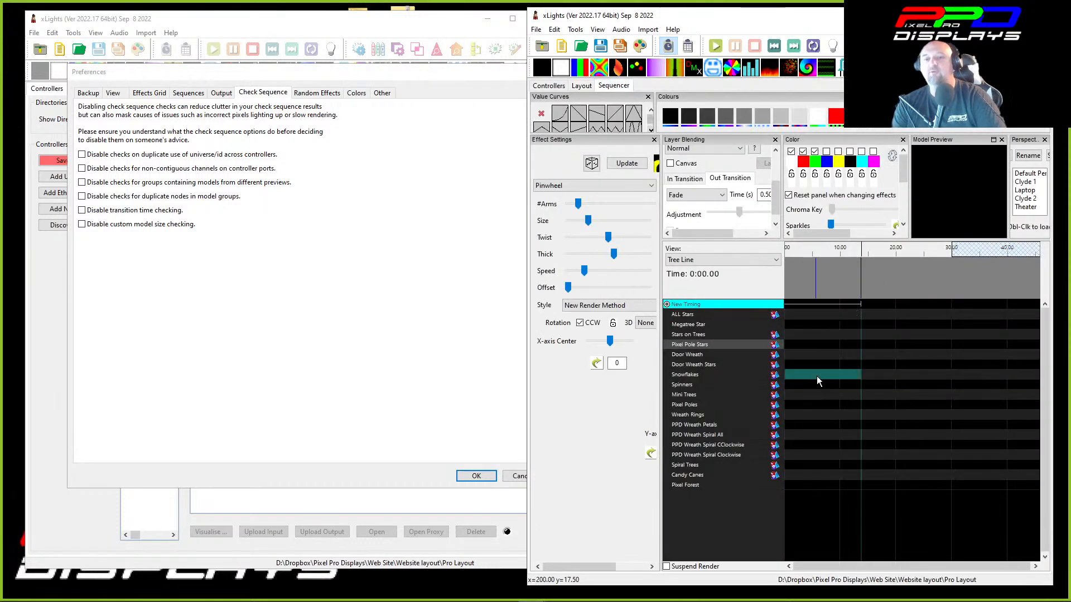
pyautogui.press('i')
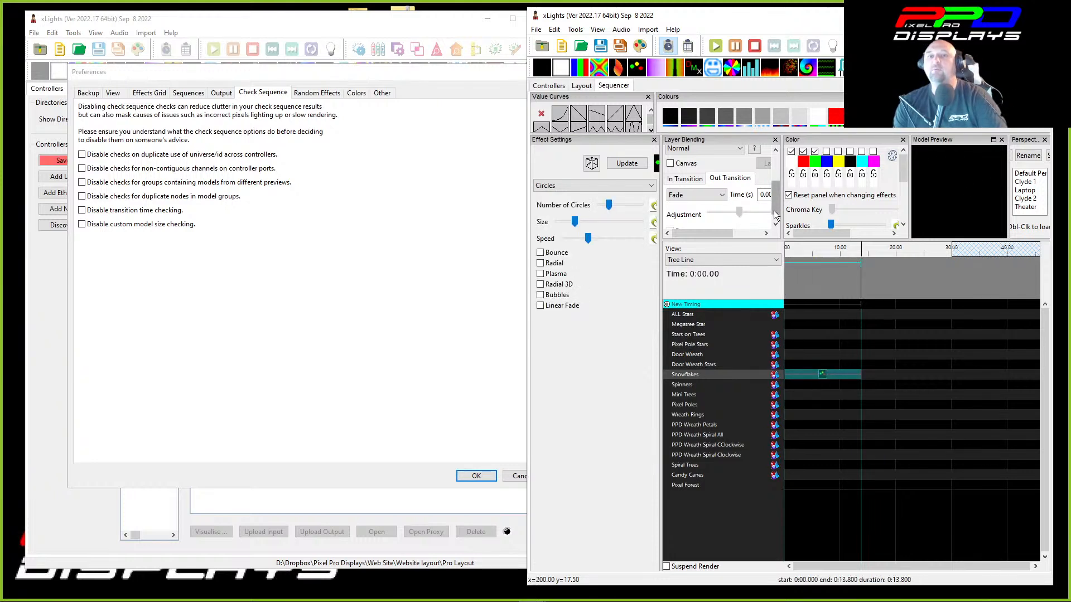
# Set the Snowflakes effect's out transition time to 1.00 second and inspect the fade at its end.
pyautogui.moveTo(712, 233); pyautogui.dragTo(744, 234)
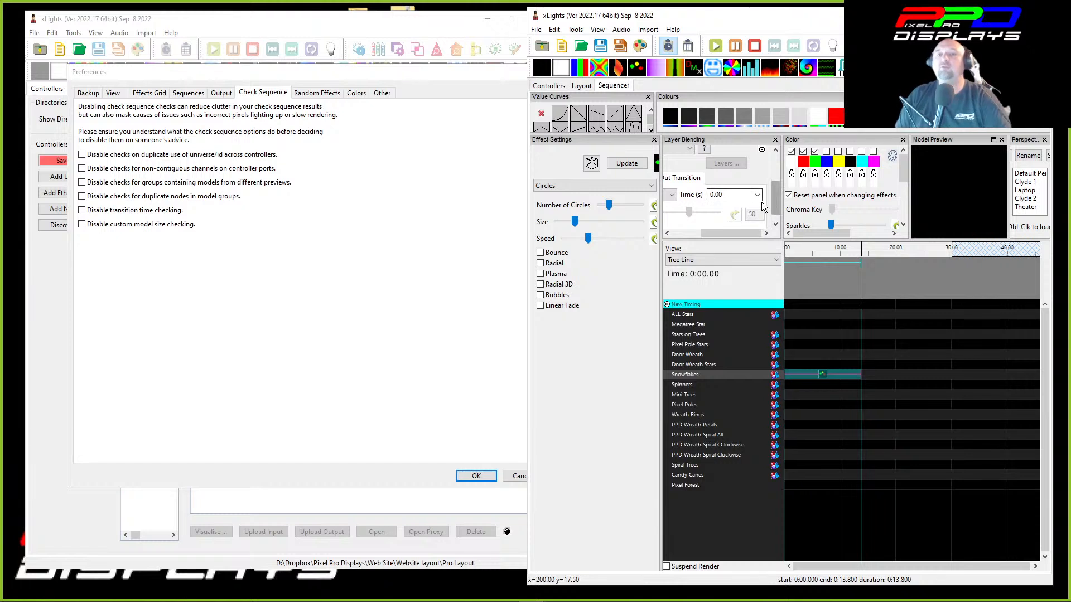
pyautogui.click(757, 195)
pyautogui.click(733, 240)
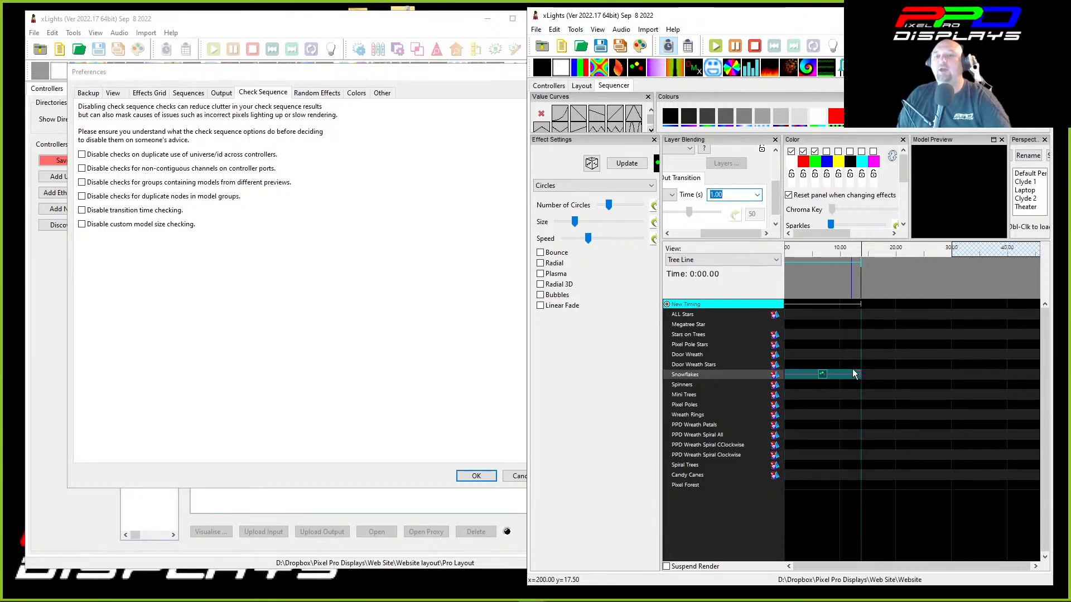
pyautogui.click(845, 279)
pyautogui.scroll(3, 845, 278)
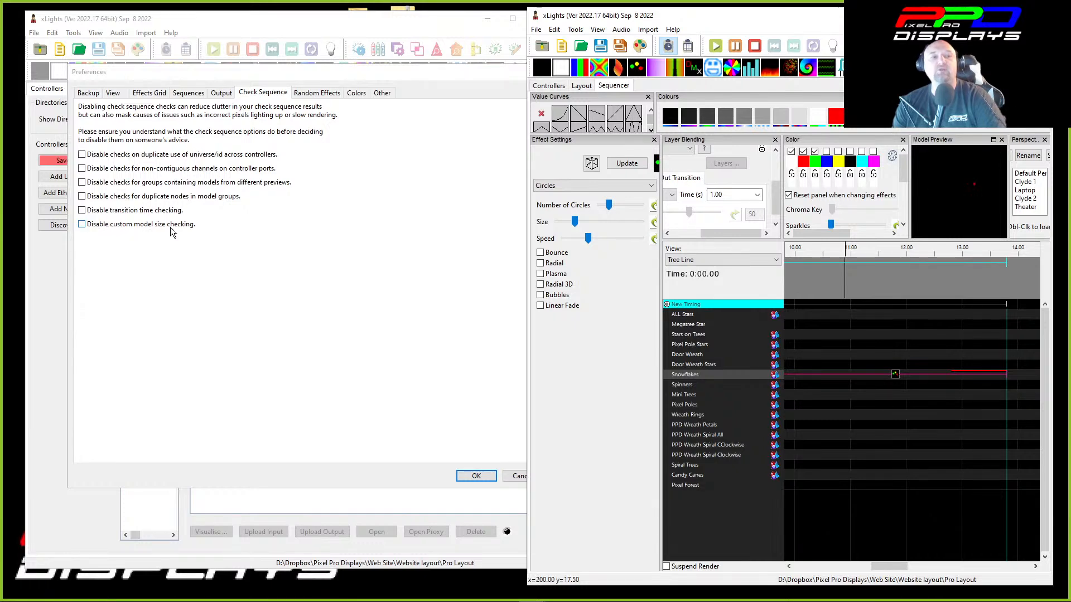
# Open the custom model data of 46 MegaSpinner-1 from the layout to examine its grid size.
pyautogui.click(582, 86)
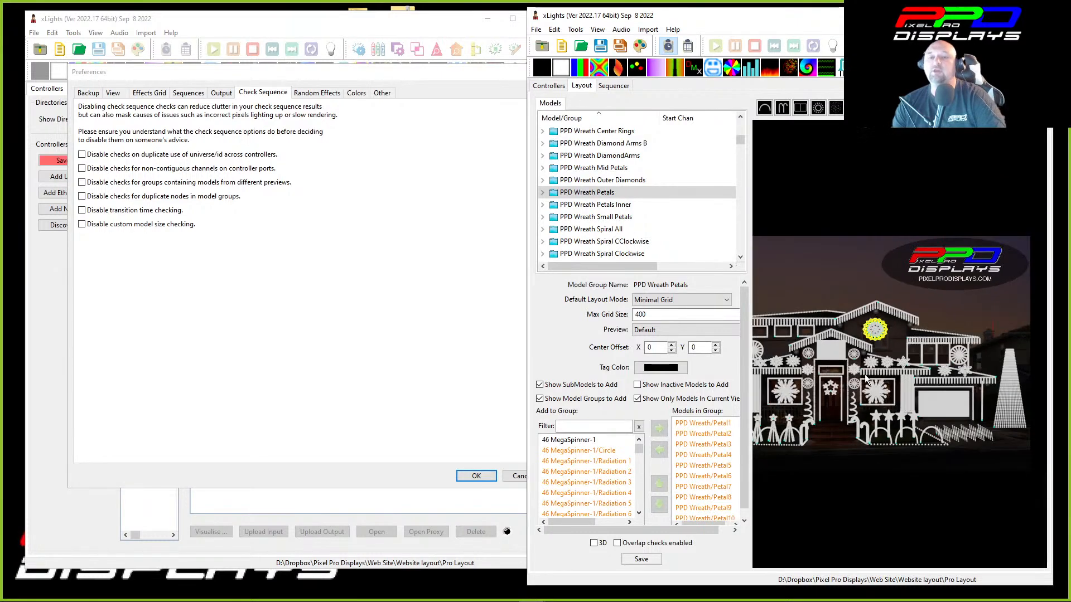
pyautogui.scroll(5, 866, 379)
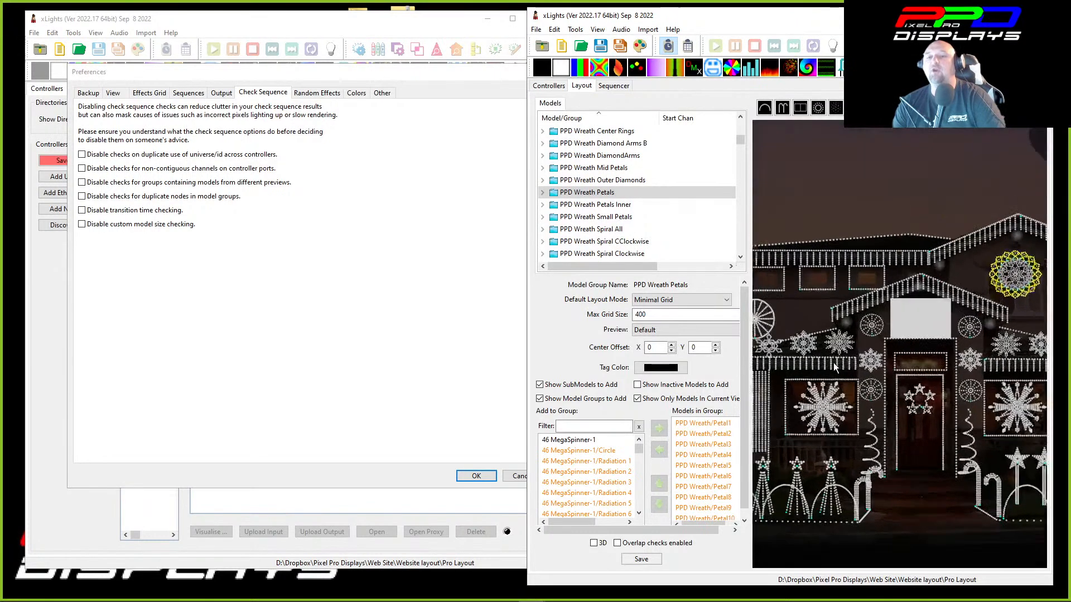
pyautogui.scroll(5, 832, 371)
pyautogui.click(807, 298)
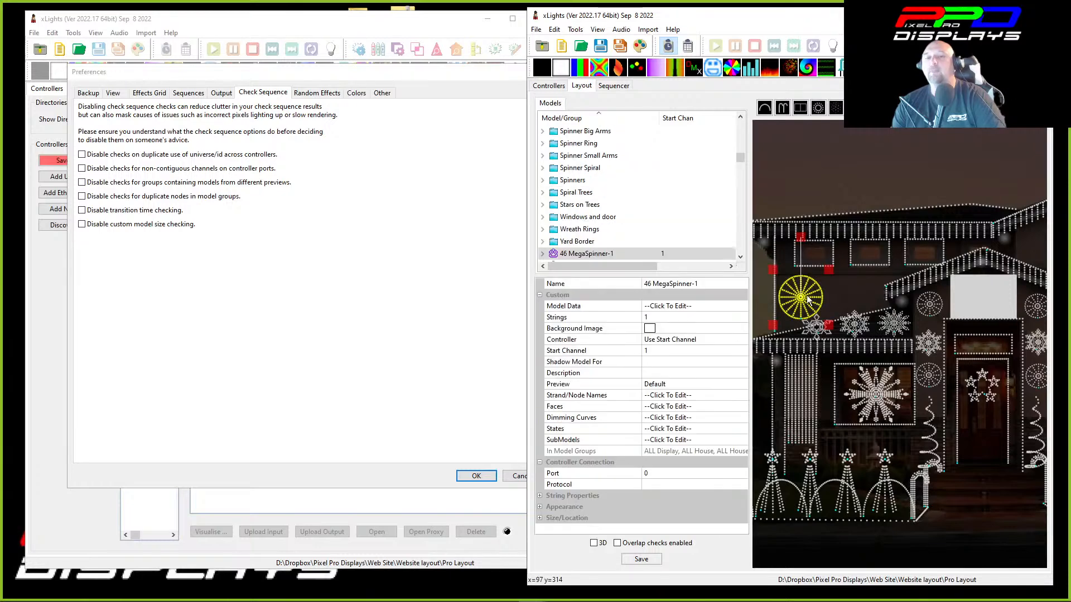
pyautogui.click(698, 306)
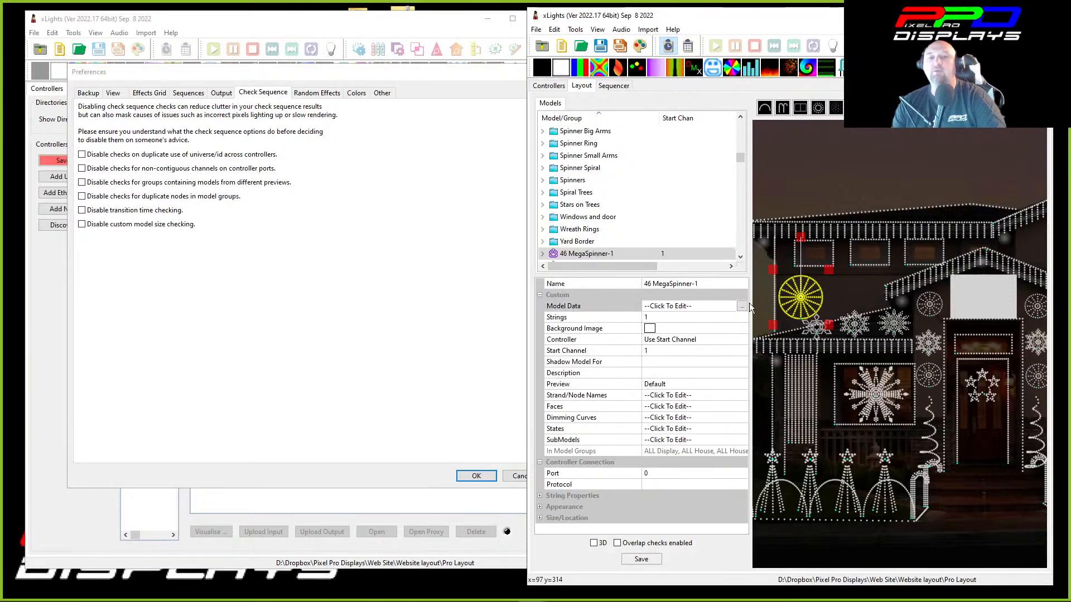
pyautogui.click(742, 306)
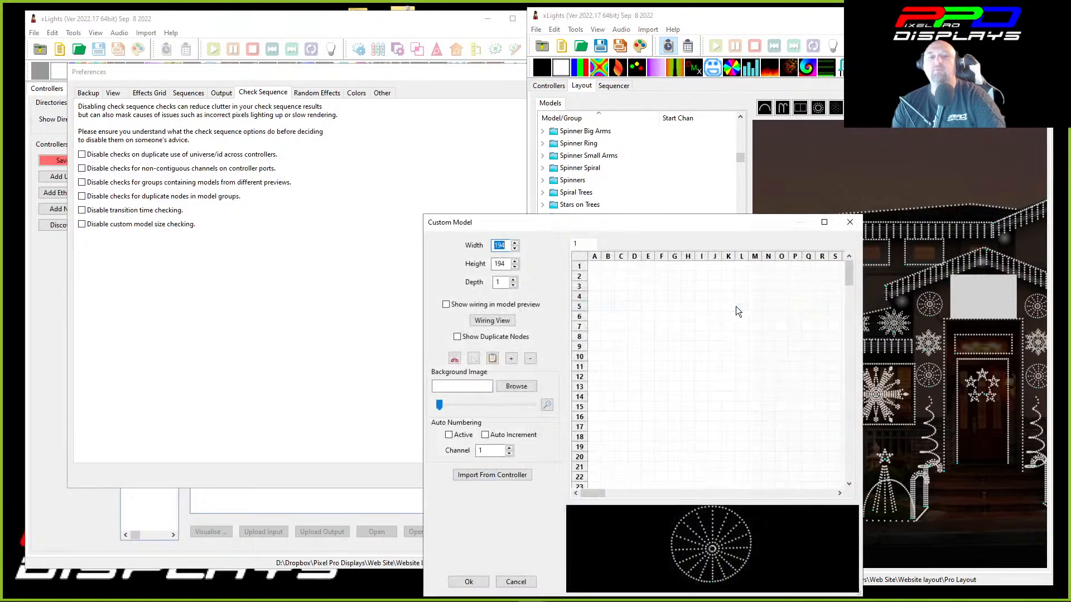
pyautogui.moveTo(487, 220); pyautogui.dragTo(529, 116)
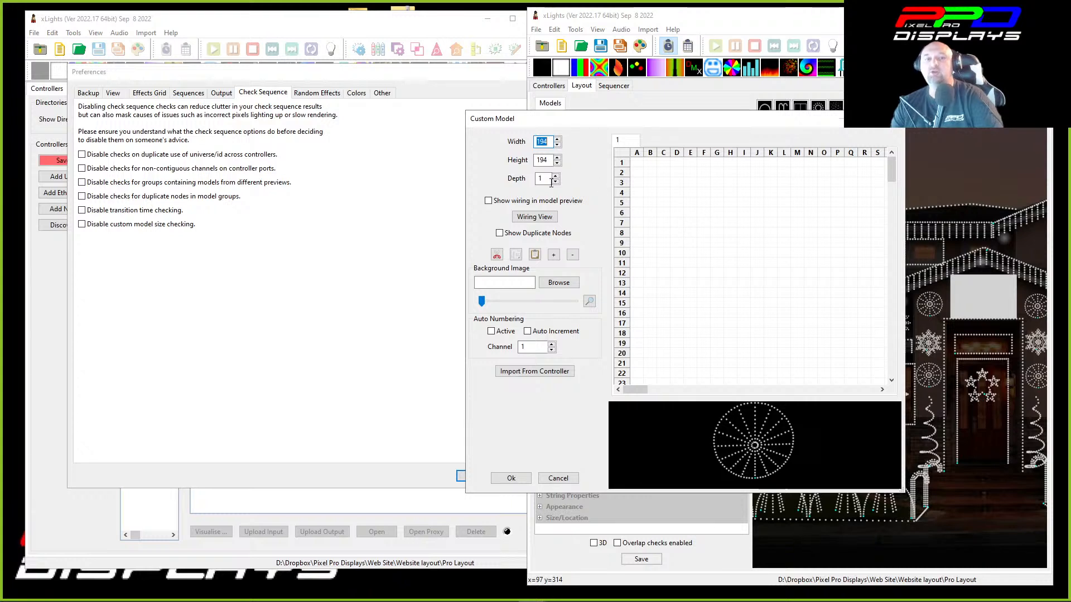
# Examine the MegaSpinner's custom model node grid at reduced zoom from its upper to its lower rows, then close the model data.
pyautogui.click(638, 165)
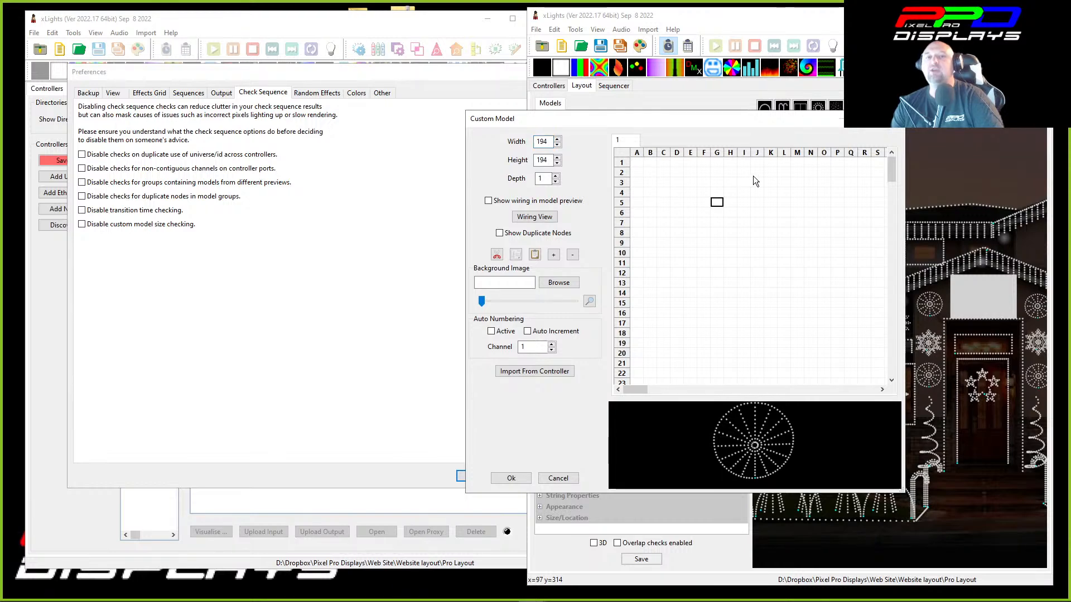
pyautogui.moveTo(754, 174); pyautogui.dragTo(754, 286)
pyautogui.scroll(-2, 751, 291)
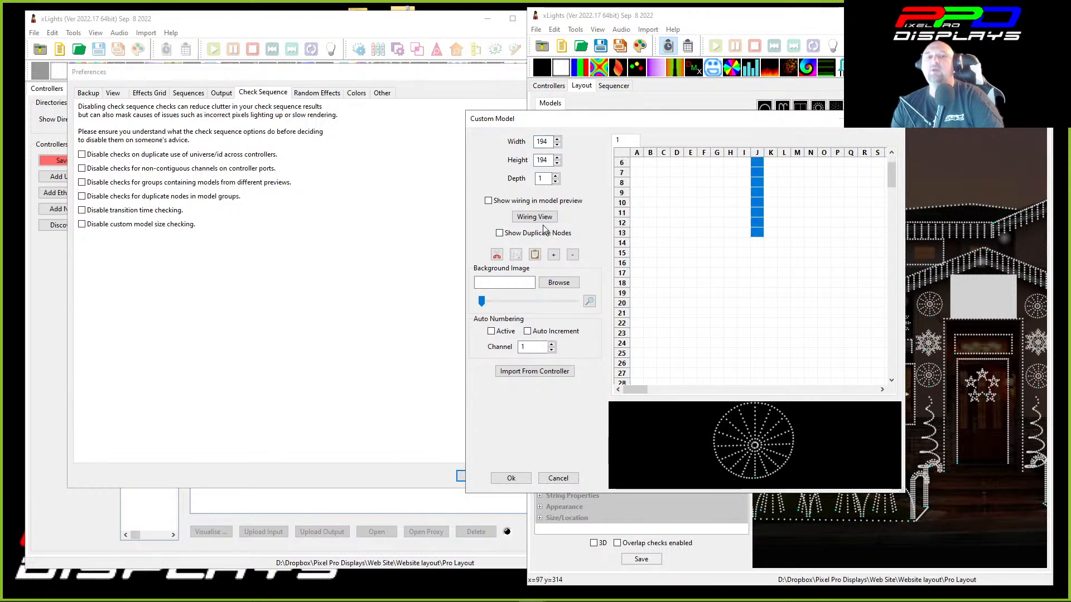
pyautogui.click(575, 256)
pyautogui.click(574, 256)
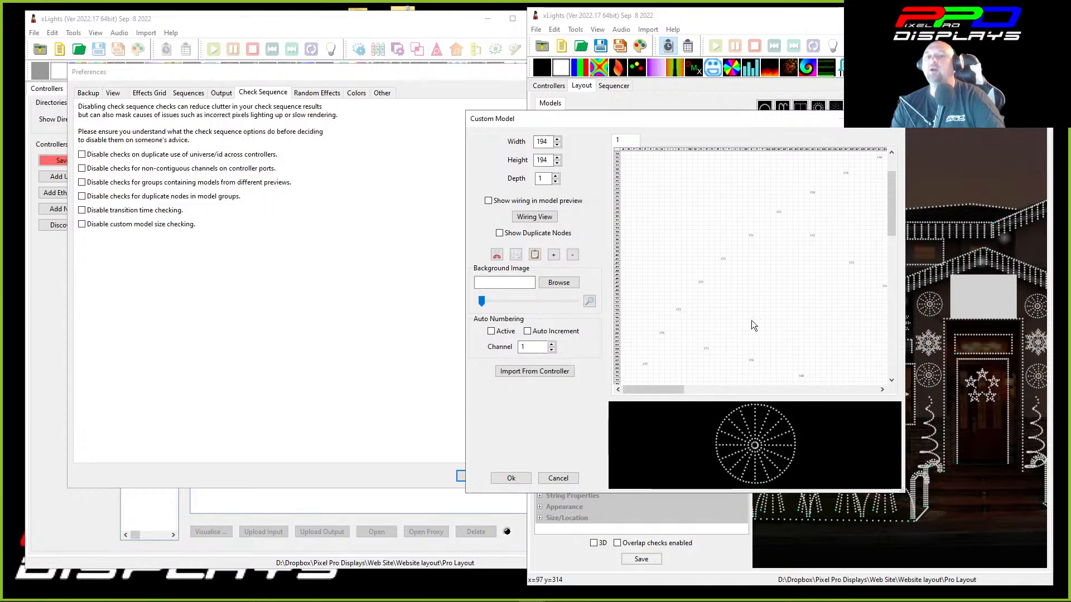
pyautogui.scroll(-3, 731, 256)
pyautogui.scroll(5, 732, 263)
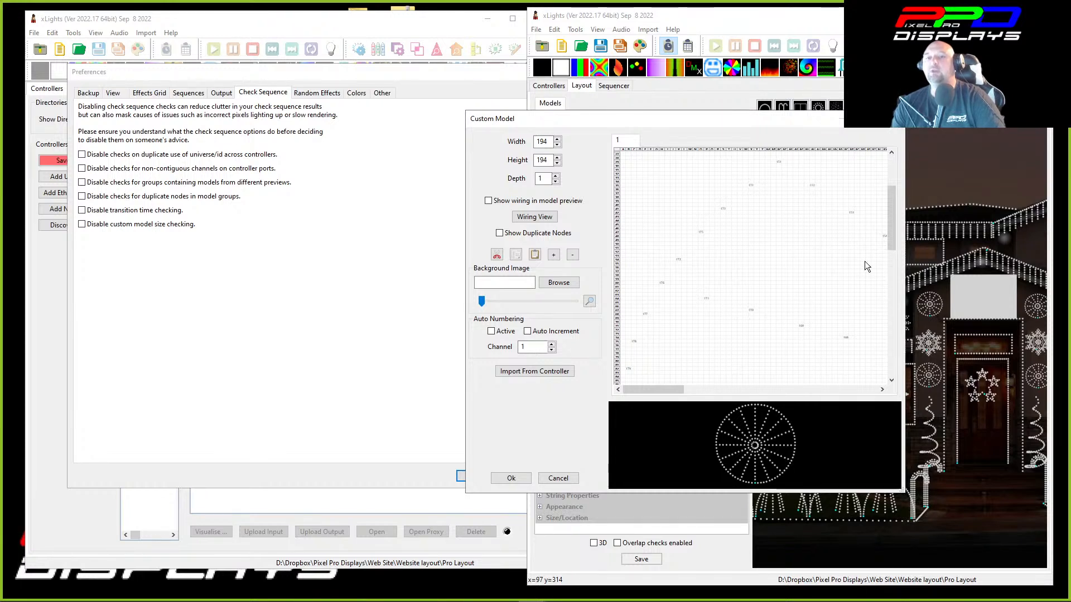
pyautogui.scroll(-3, 748, 333)
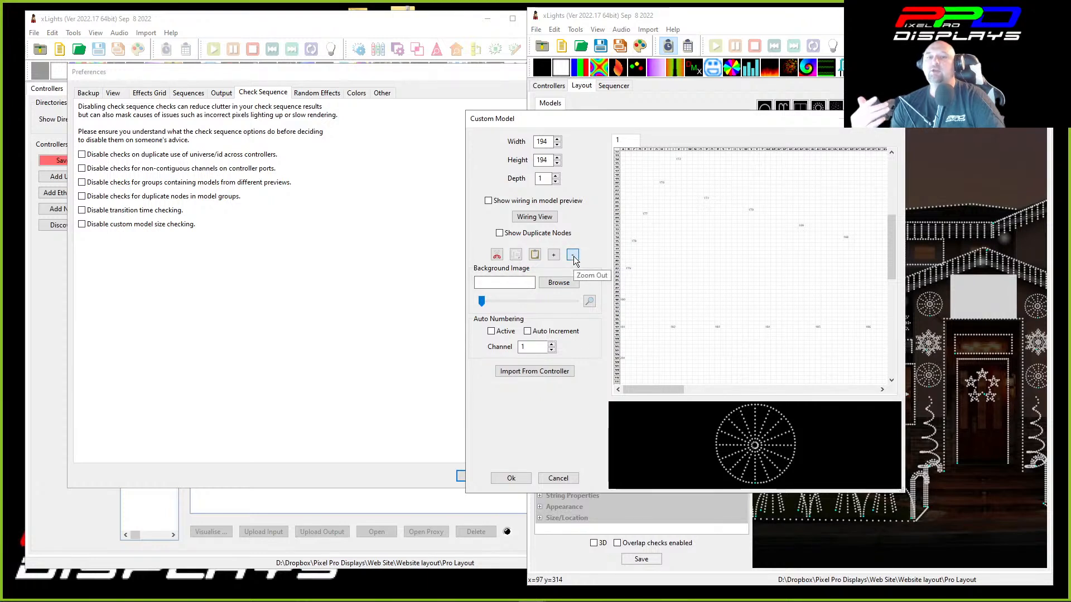
pyautogui.scroll(-4, 698, 237)
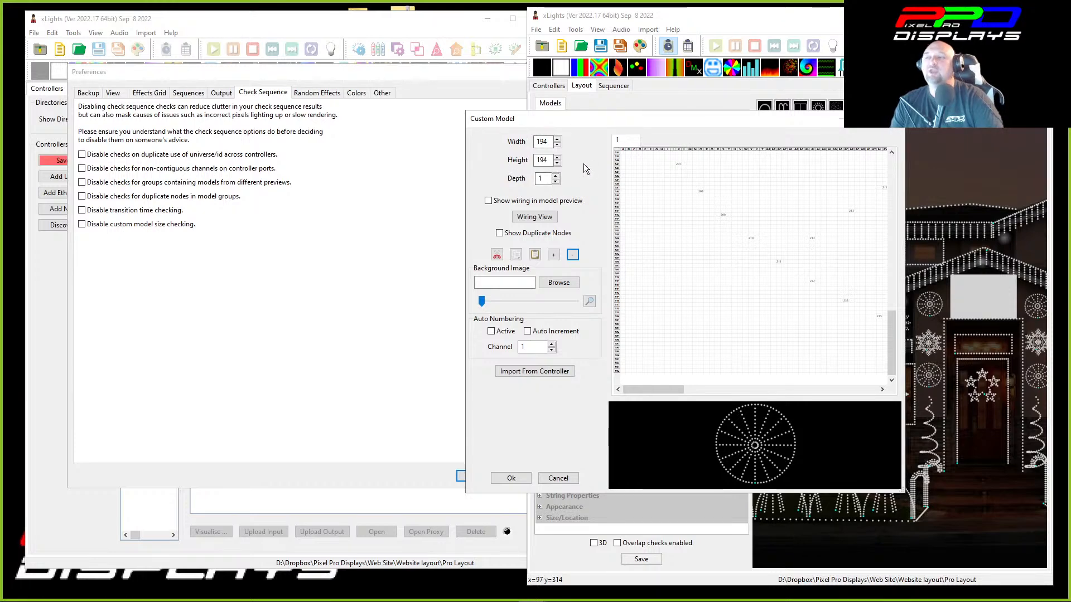
pyautogui.click(897, 121)
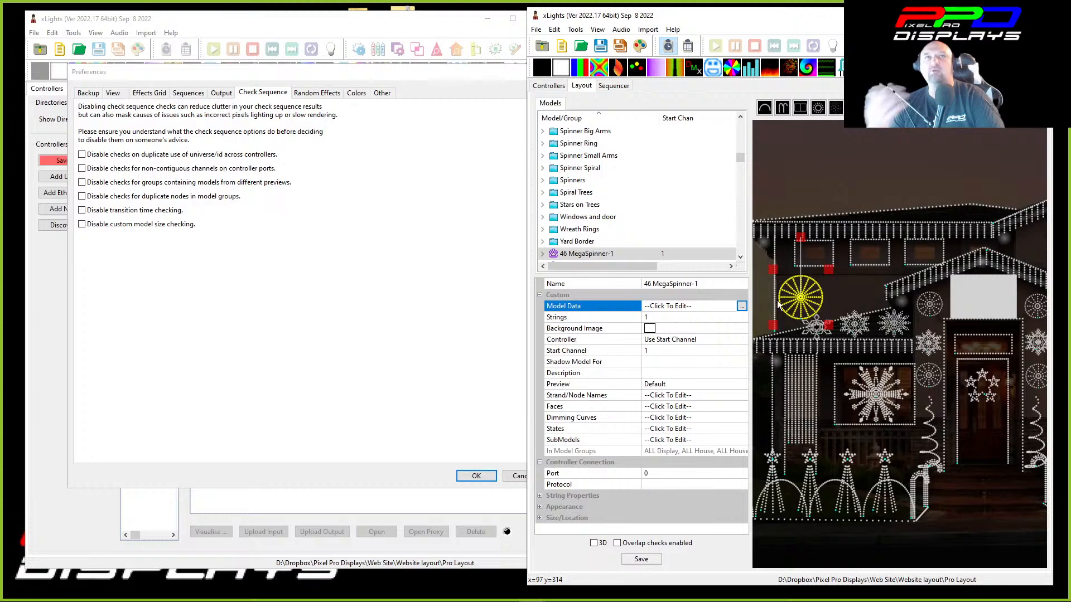
# Review the Random Effects preferences, then generate random effects on the rows from Pixel Pole Stars to Pixel Poles and inspect the Door Wreath Stars effect.
pyautogui.click(313, 95)
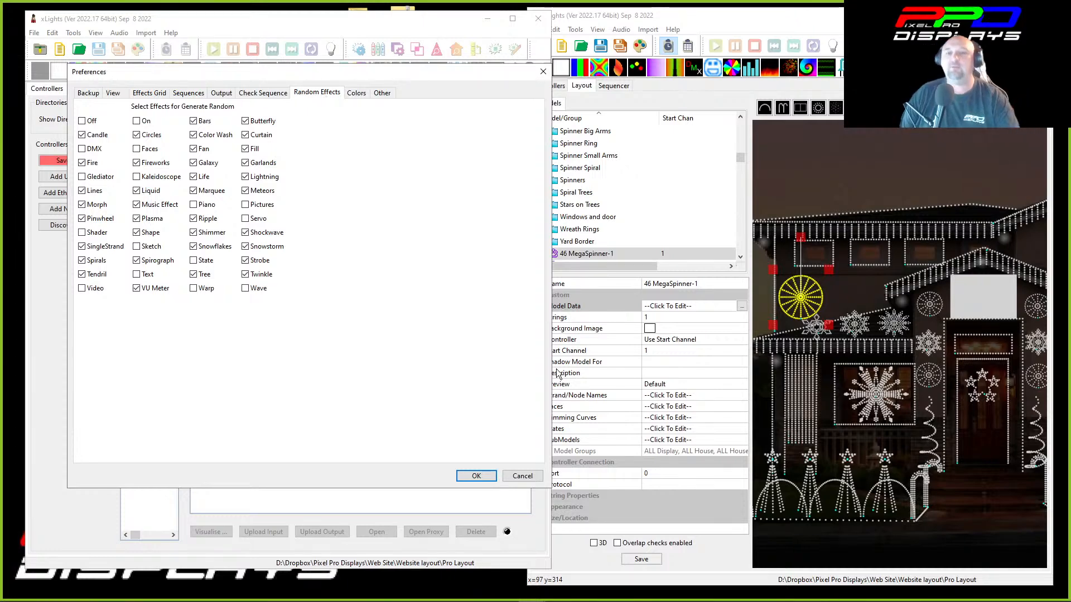
pyautogui.click(612, 96)
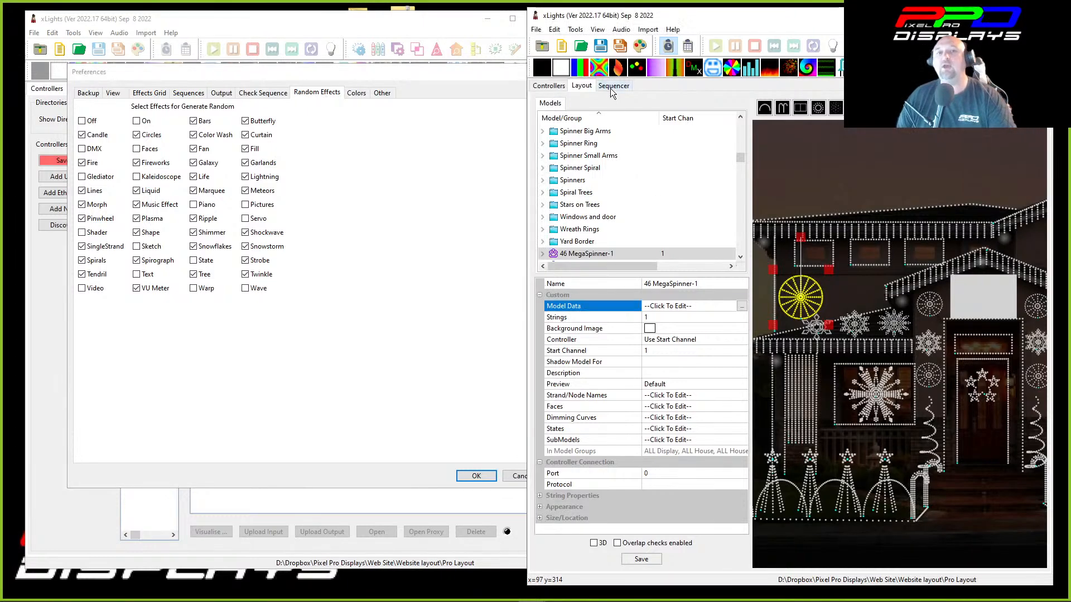
pyautogui.click(613, 87)
pyautogui.click(900, 375)
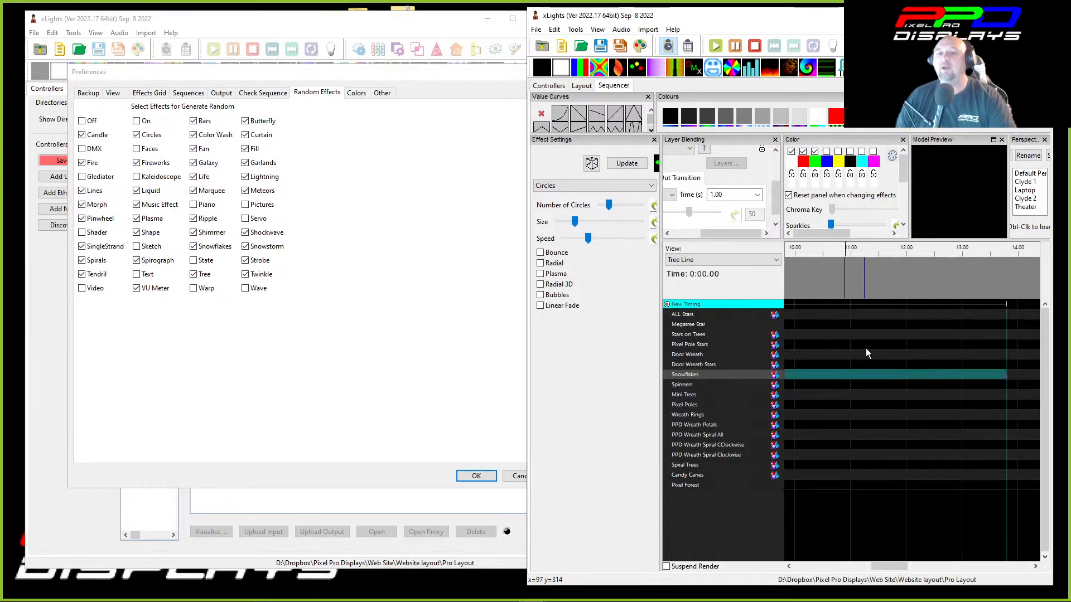
pyautogui.moveTo(866, 348); pyautogui.dragTo(852, 405)
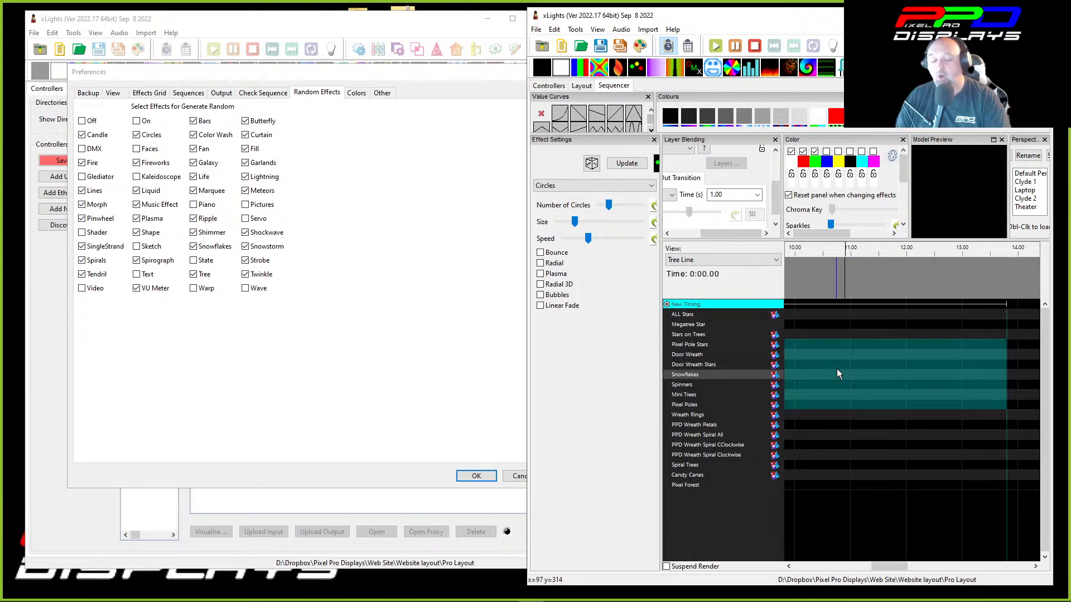
pyautogui.hotkey('shift', 'r')
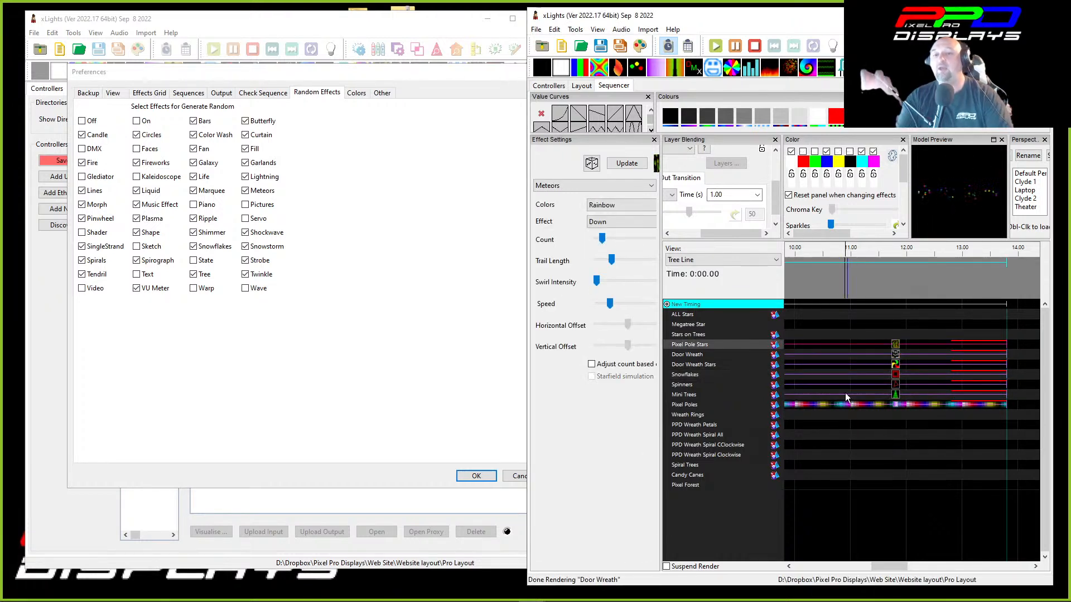
pyautogui.click(895, 364)
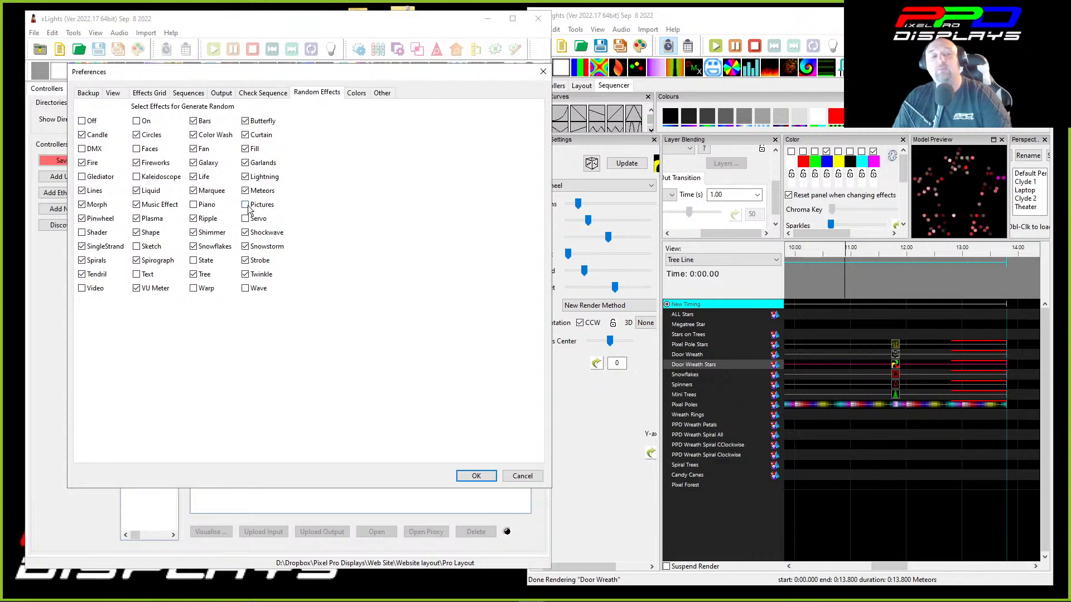
# Try a Pictures effect on PPD Wreath Spiral CClockwise, clear it, and try a Glediator effect on the Megatree Star row.
pyautogui.click(835, 447)
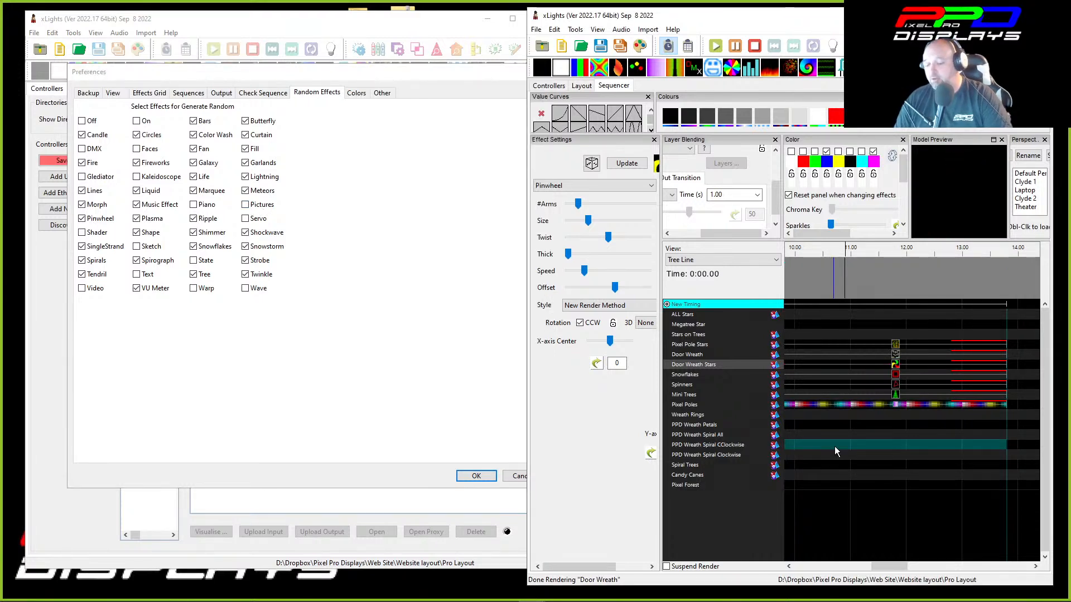
pyautogui.click(893, 436)
pyautogui.keyDown('shift'); pyautogui.click(889, 449); pyautogui.keyUp('shift')
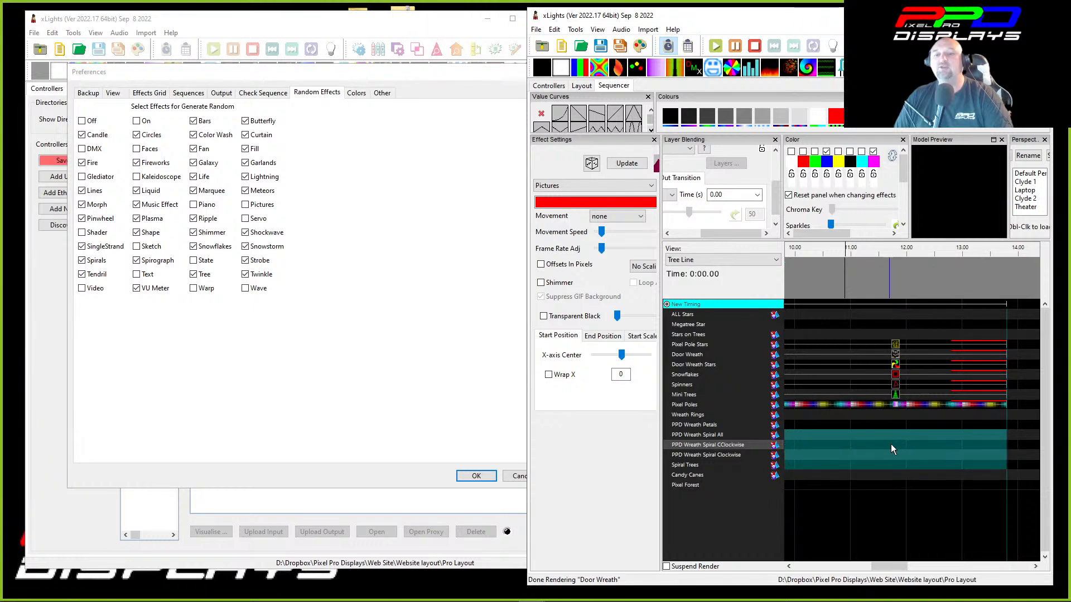
pyautogui.press('Delete')
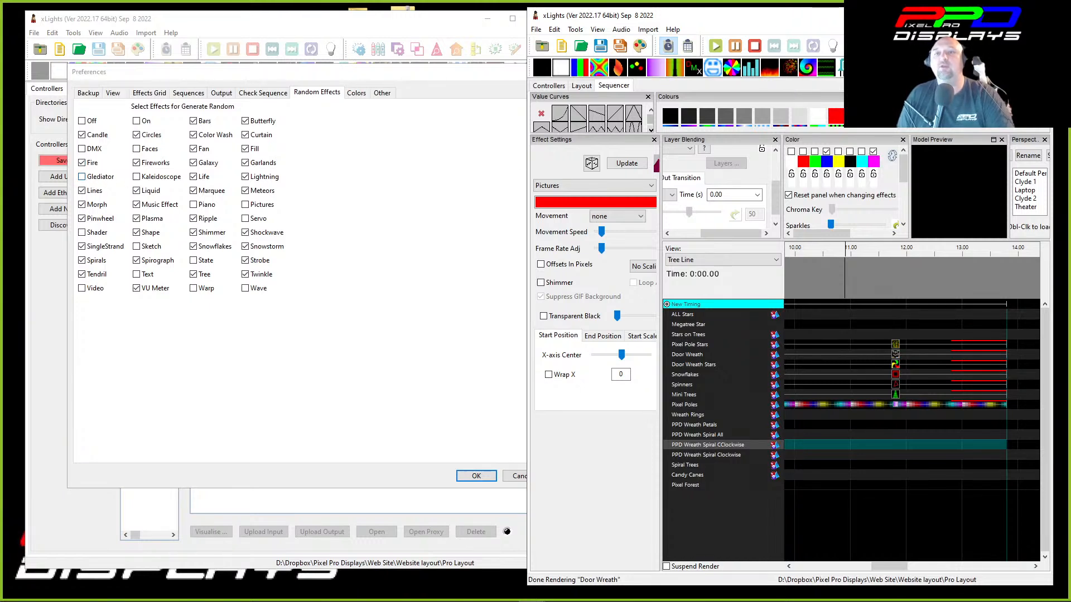
pyautogui.moveTo(841, 75); pyautogui.dragTo(873, 149)
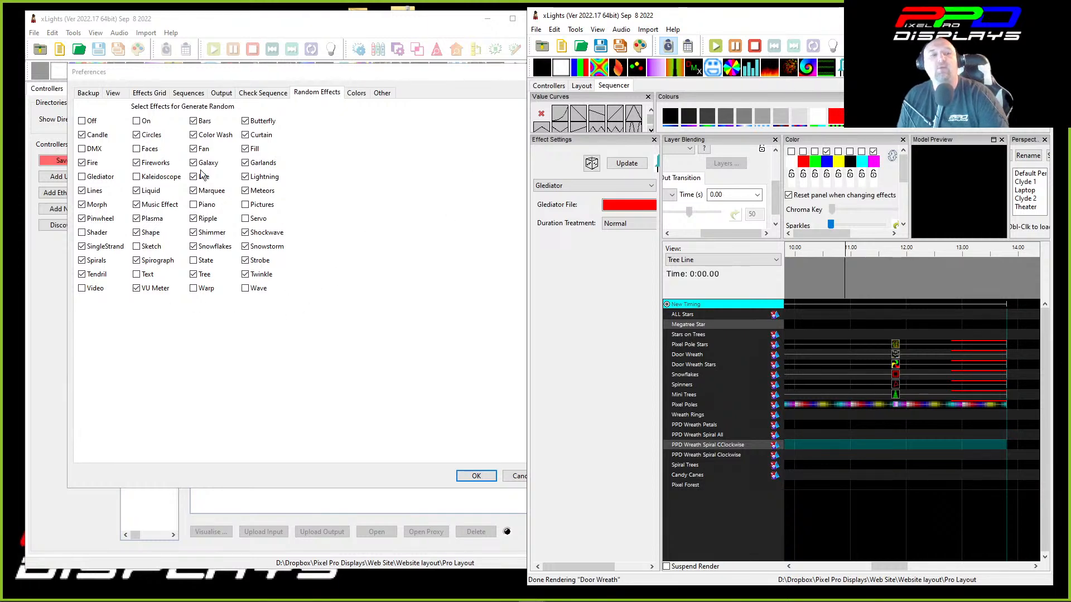
# Clear the random effects from the grid and generate new ones on the Snowflakes, Spinners and Mini Trees rows.
pyautogui.moveTo(869, 327); pyautogui.dragTo(864, 396)
pyautogui.press('Delete')
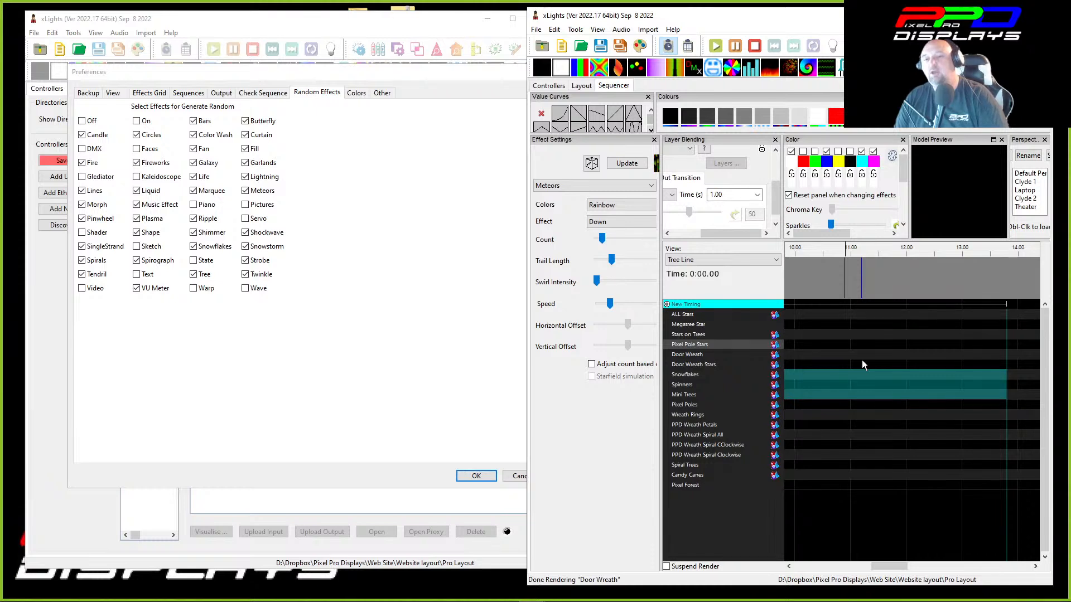
pyautogui.press('r')
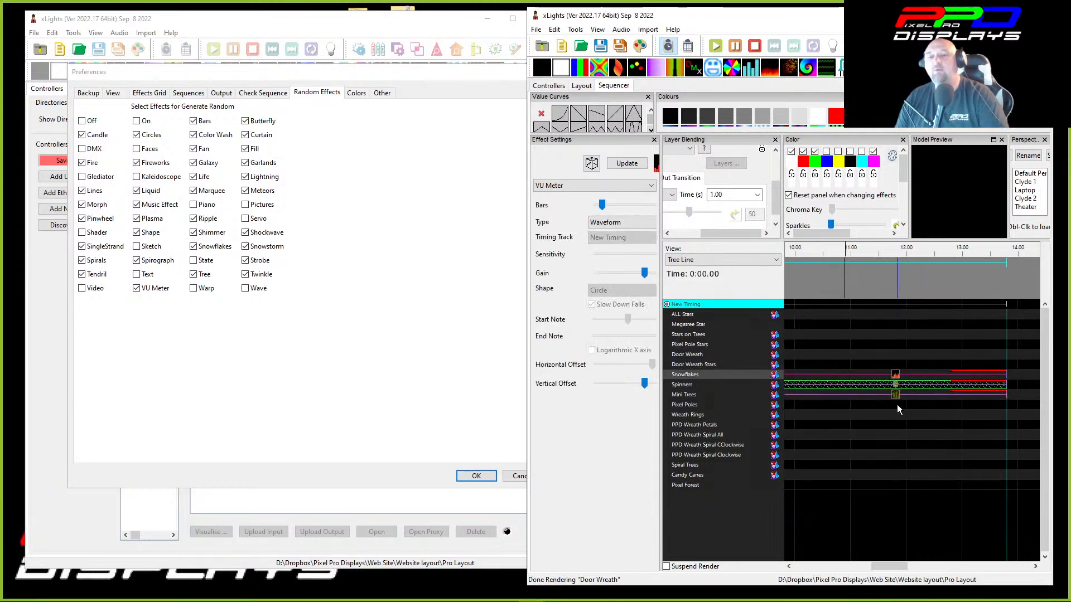
# Delete the random effects from the Snowflakes, Spinners and Mini Trees rows.
pyautogui.moveTo(894, 365); pyautogui.dragTo(889, 421)
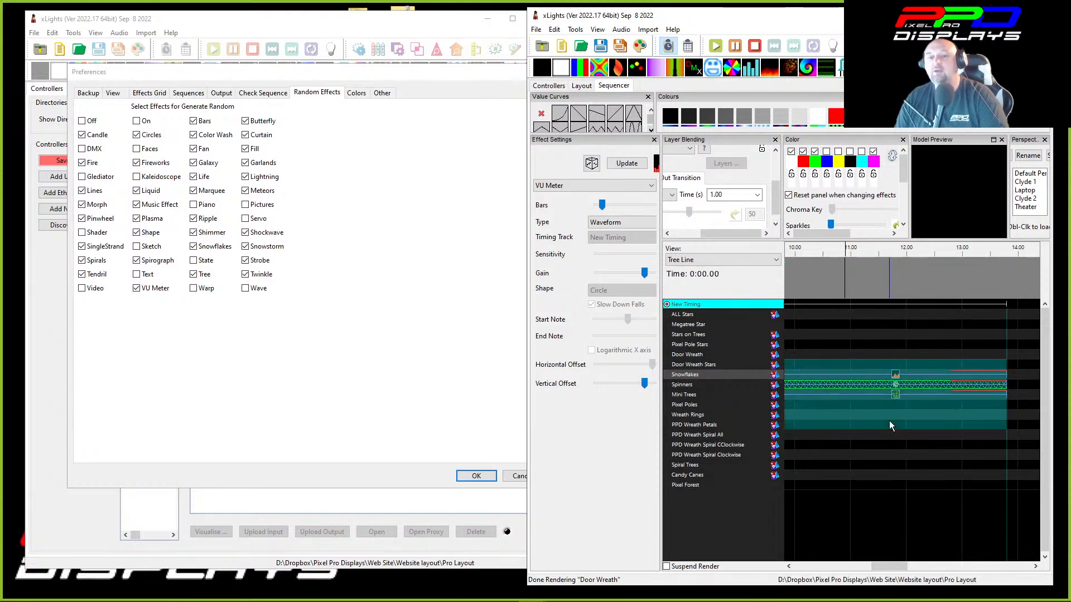
pyautogui.press('Delete')
pyautogui.click(882, 365)
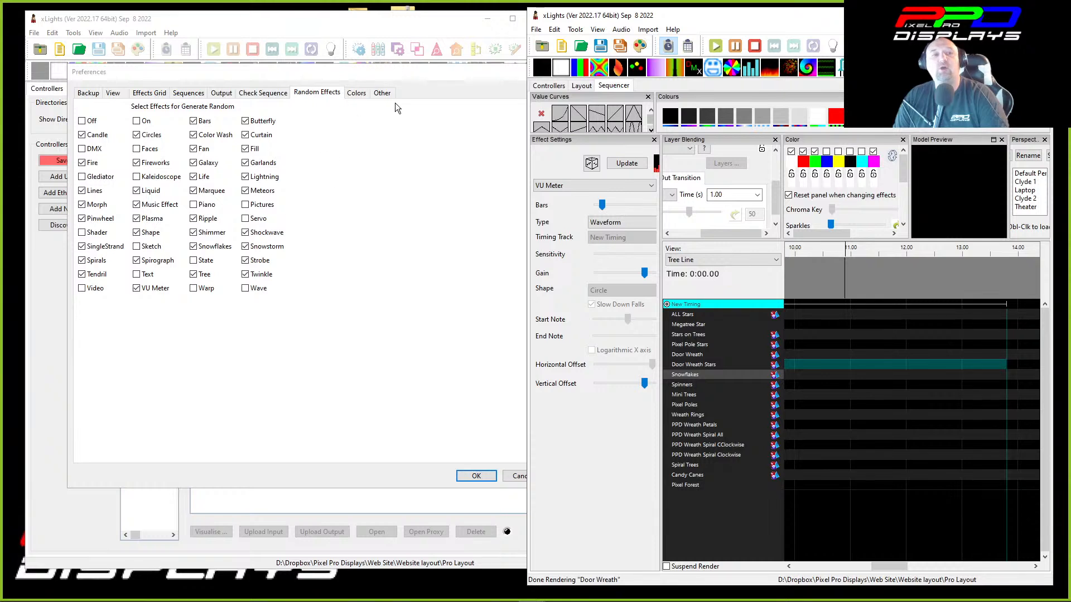
# Review the Colors preferences and compare them with the colours of selected cells in the sequencer grid.
pyautogui.click(358, 97)
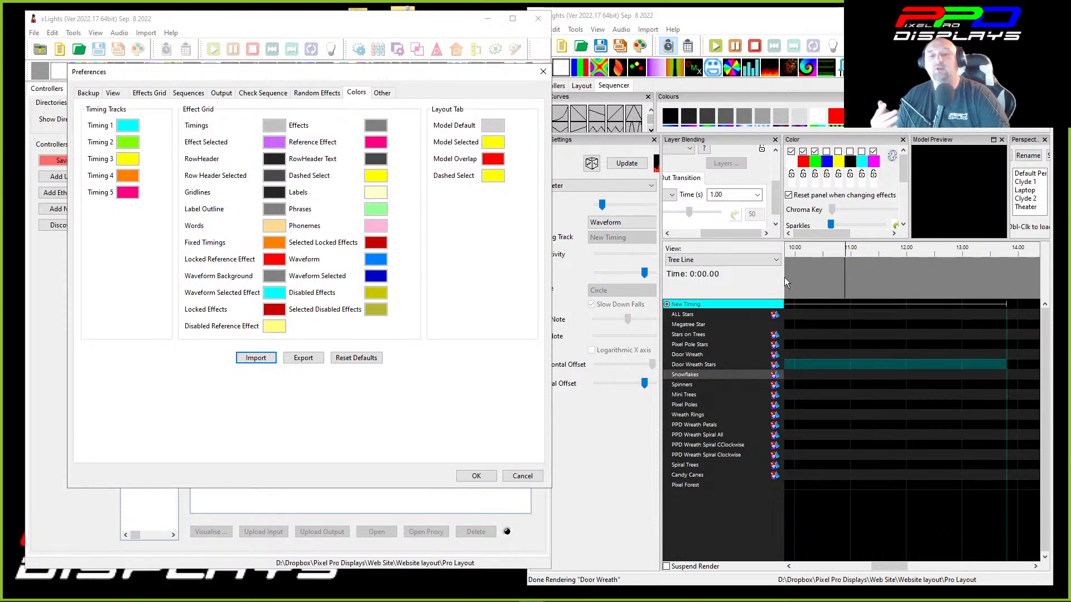
pyautogui.click(845, 333)
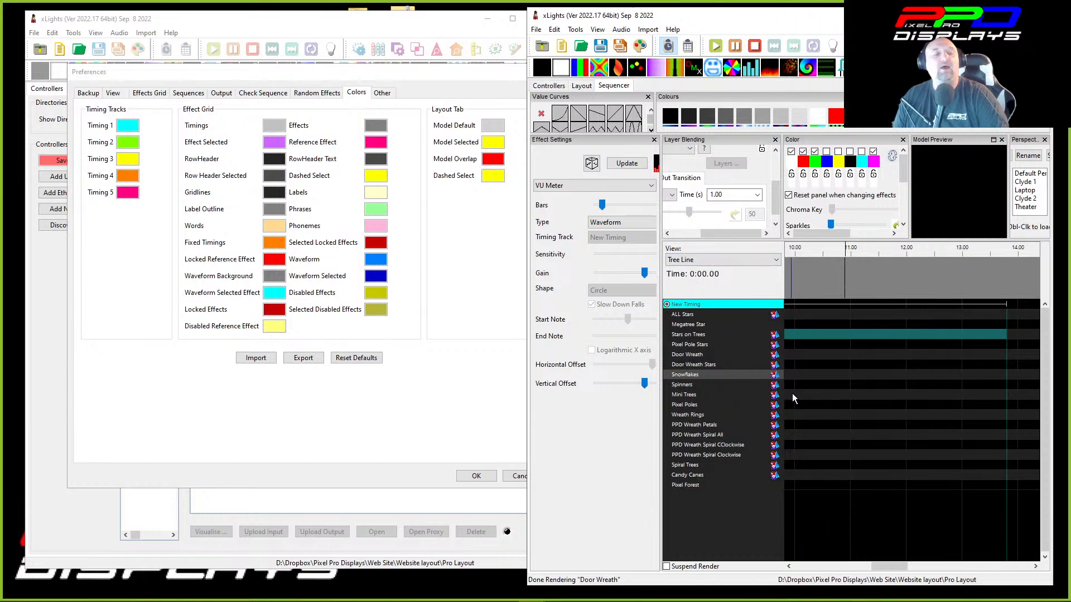
pyautogui.moveTo(799, 331); pyautogui.dragTo(798, 325)
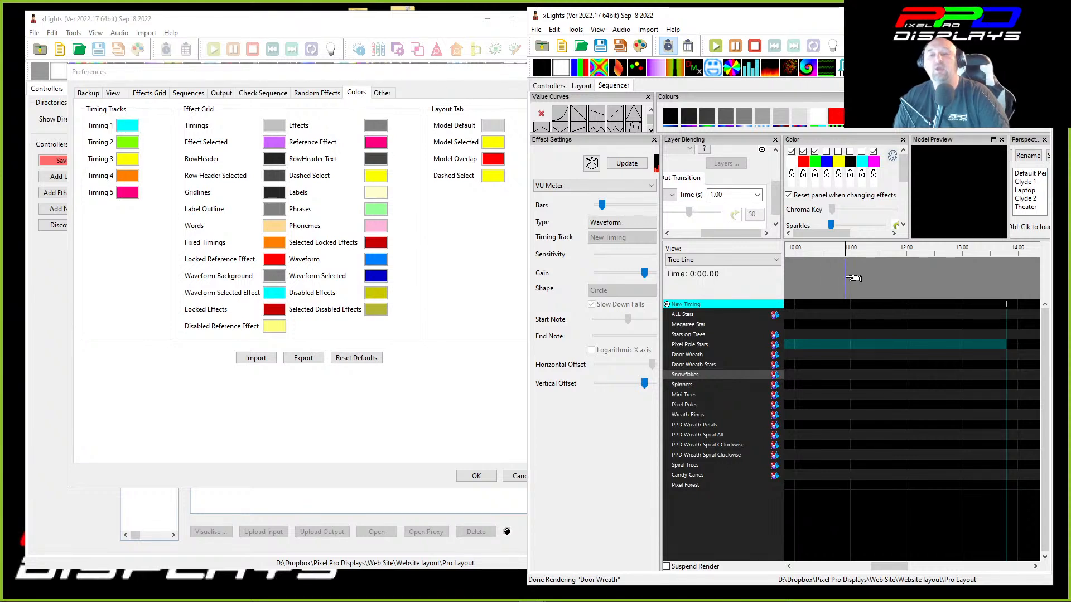
# Add timing marks to the New Timing track at about 10.9, 11.3 and 12.3 seconds.
pyautogui.press('t')
pyautogui.click(923, 279)
pyautogui.press('t')
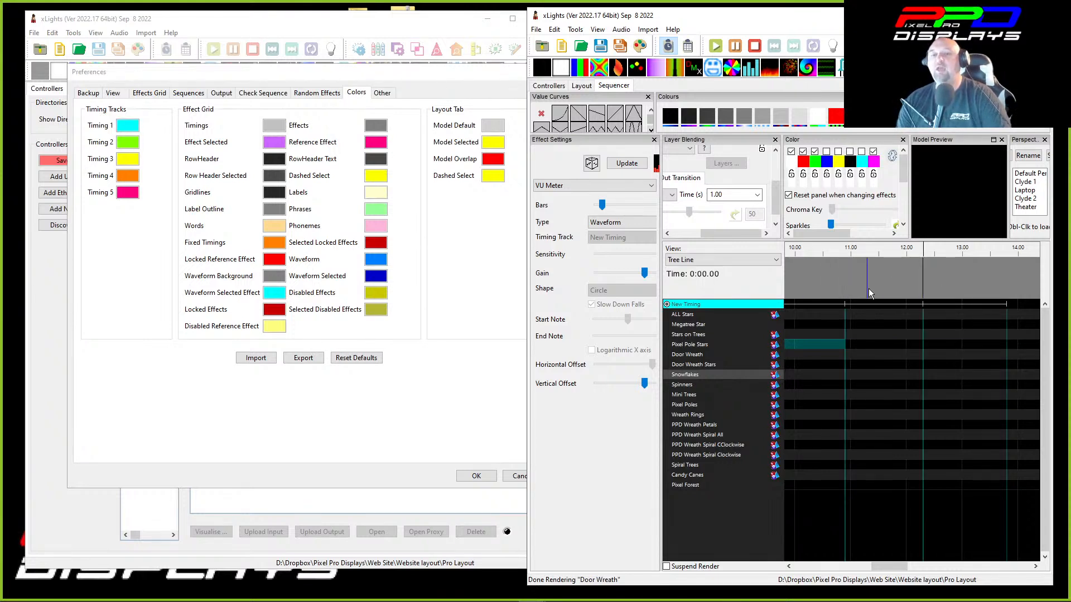
pyautogui.scroll(5, 853, 346)
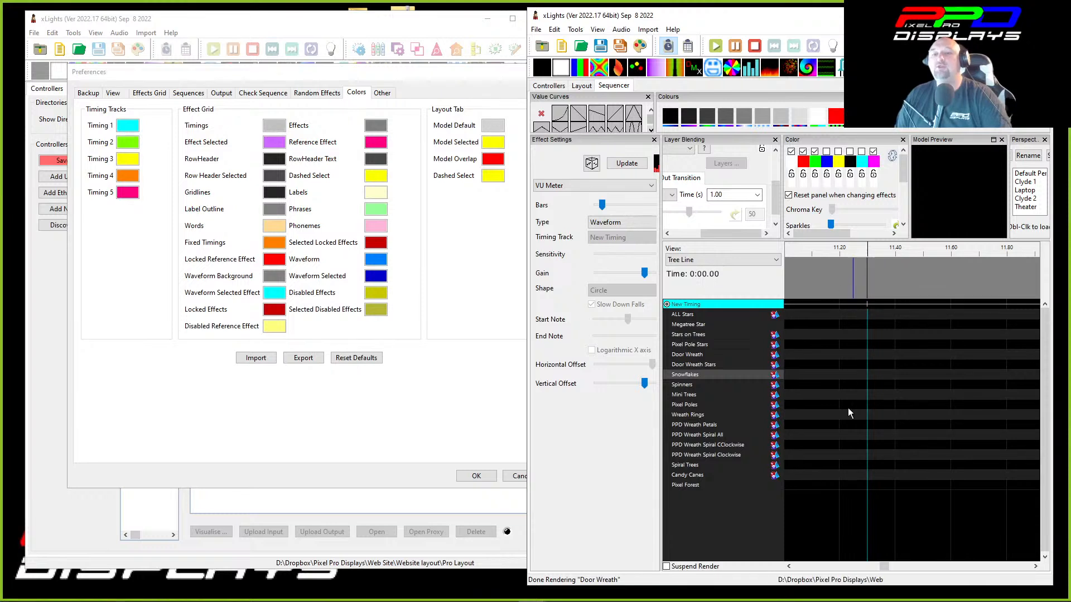
pyautogui.scroll(-3, 862, 370)
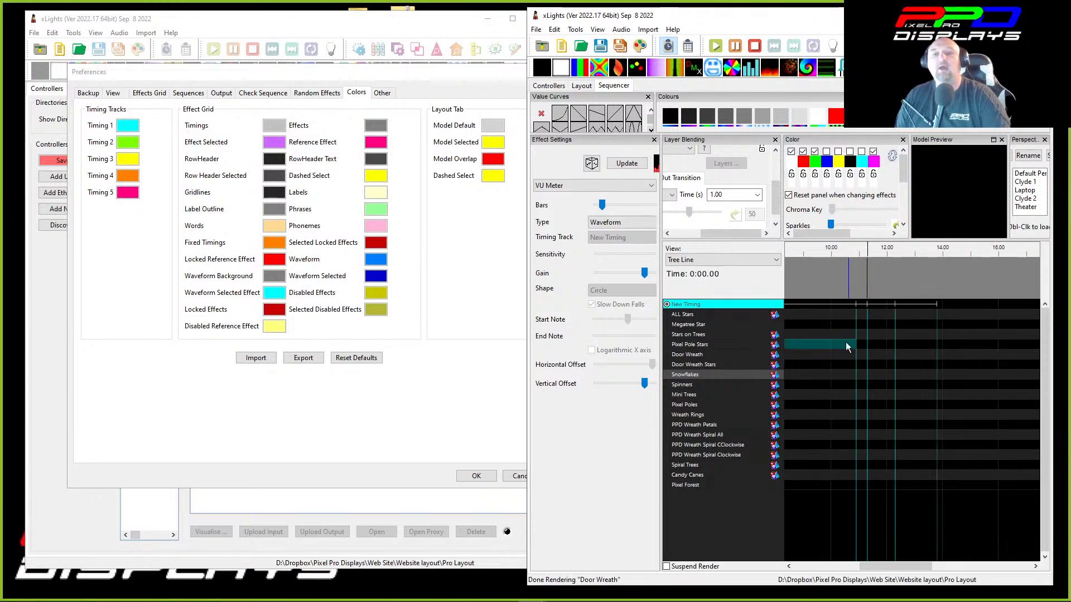
# Add a Metronome timing track with a 500 millisecond interval and turn off the New Timing track's grid lines.
pyautogui.rightClick(726, 307)
pyautogui.click(744, 316)
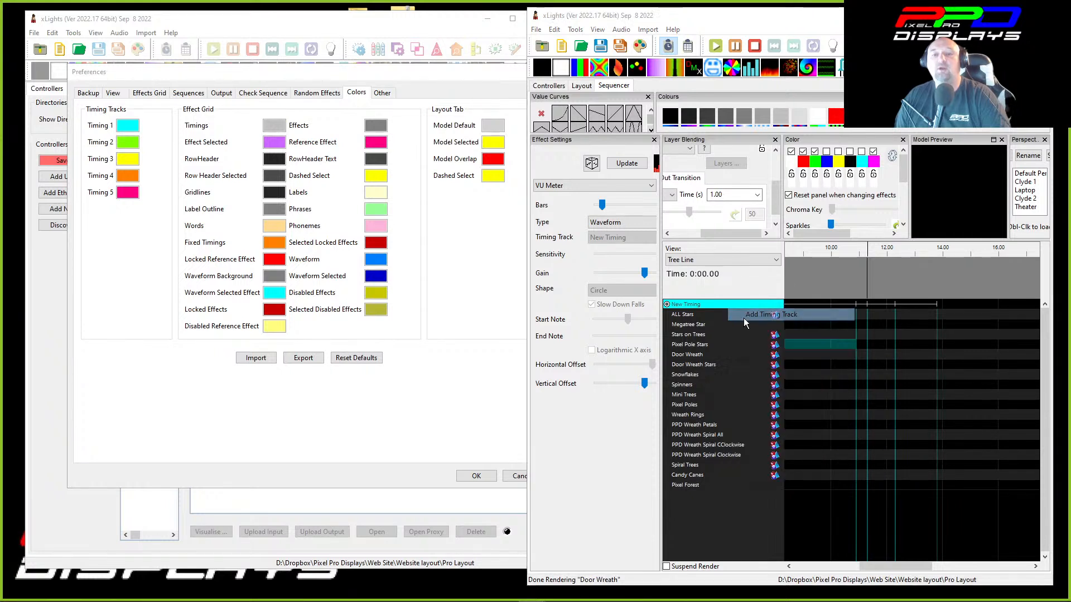
pyautogui.click(728, 322)
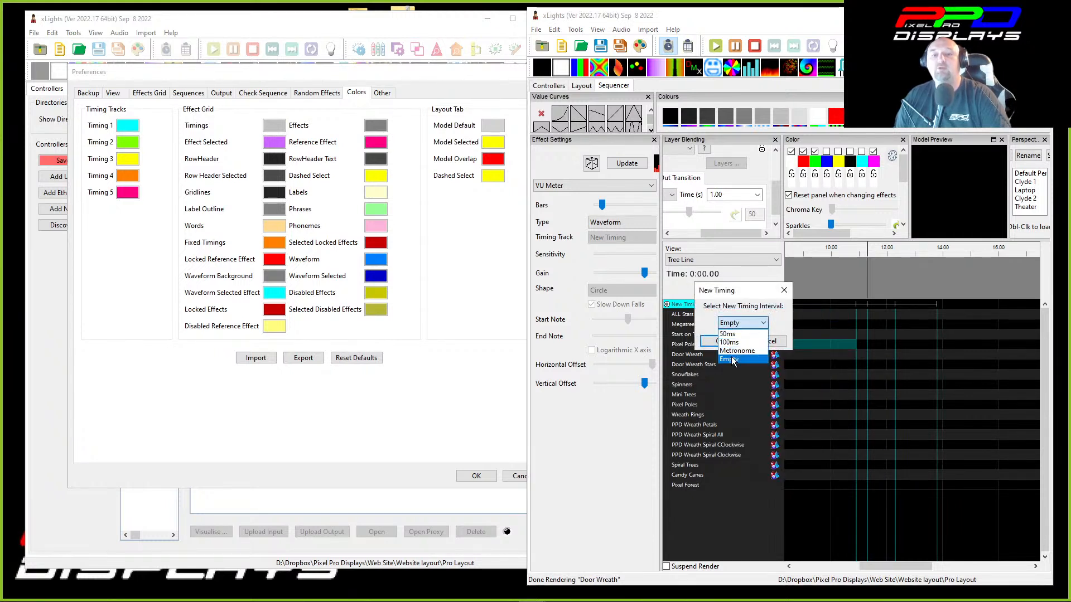
pyautogui.click(736, 351)
pyautogui.click(720, 340)
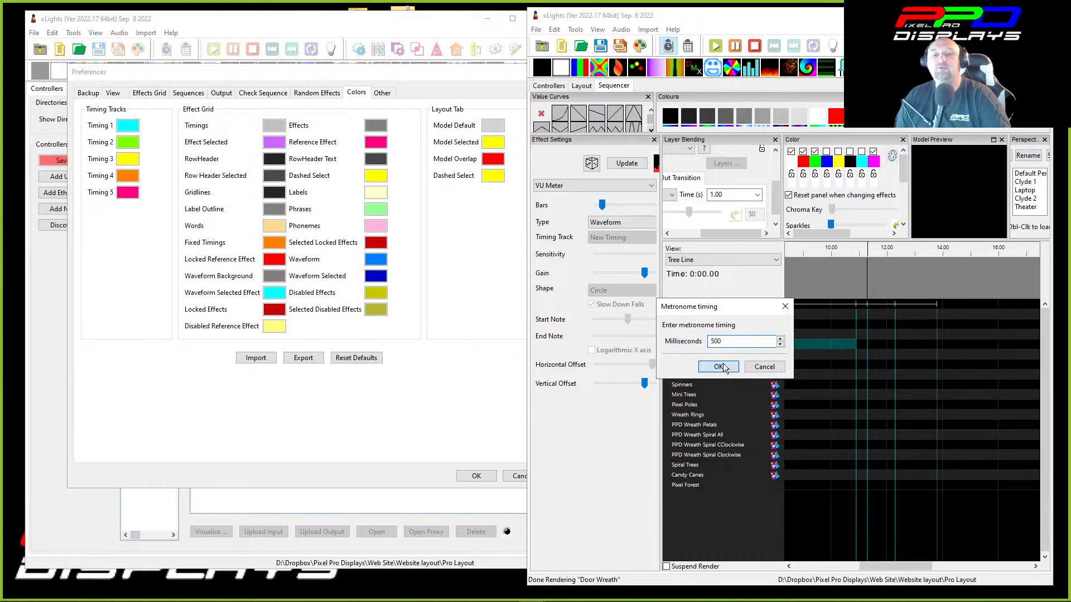
pyautogui.click(718, 366)
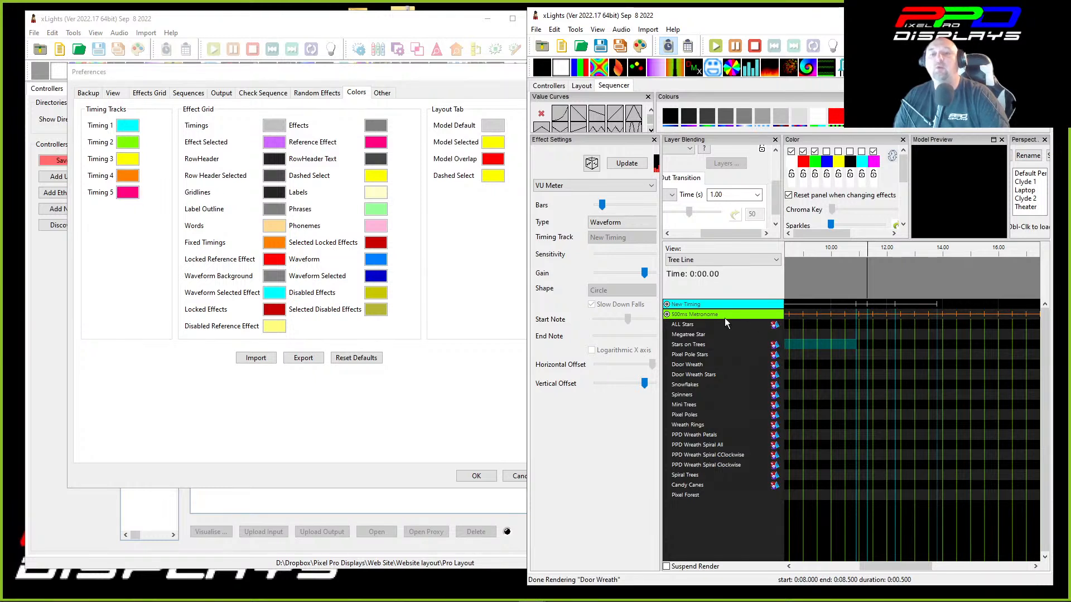
pyautogui.click(666, 304)
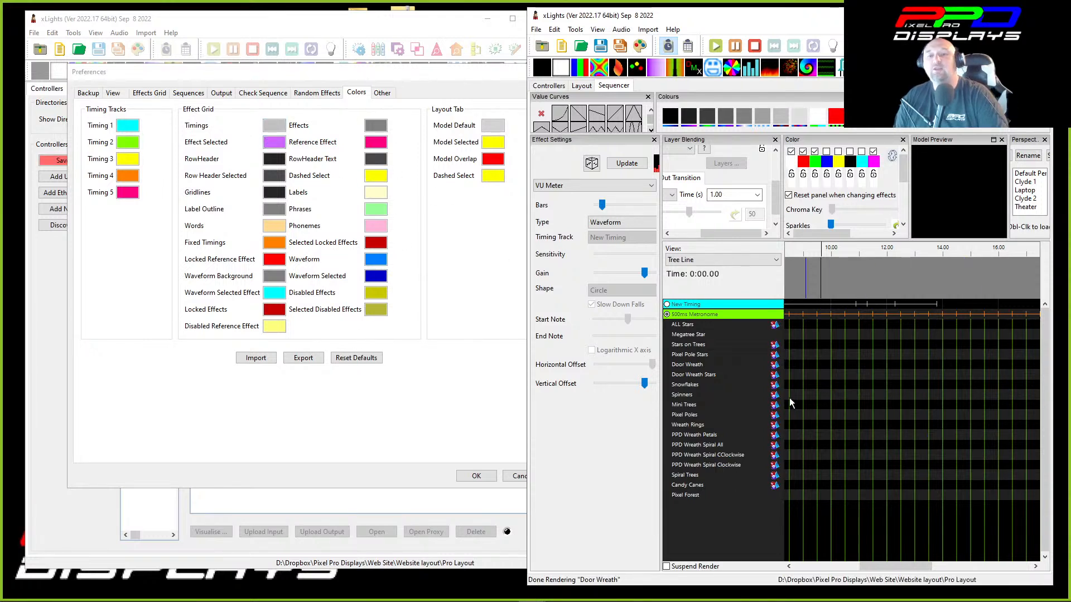
# Return to the preferences and show the Other options, starting with the eMail Address field.
pyautogui.click(509, 271)
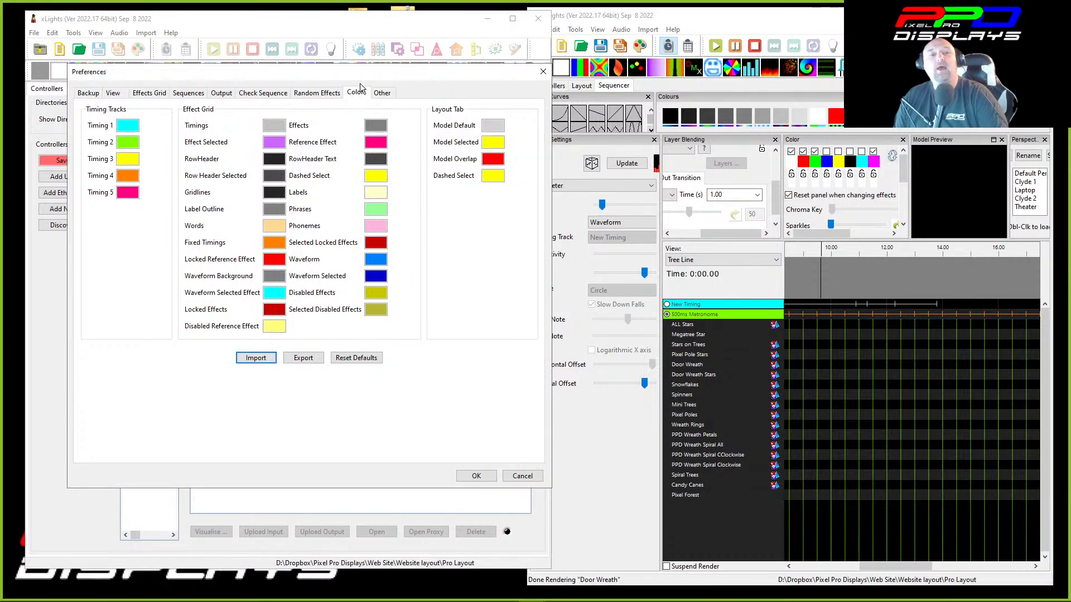
pyautogui.click(383, 93)
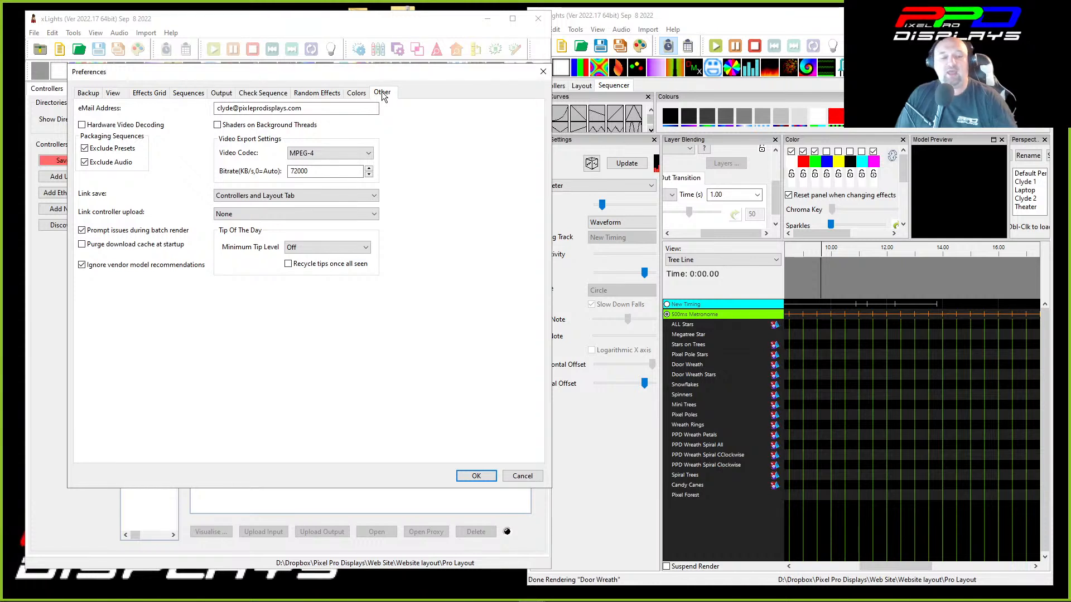
pyautogui.click(215, 108)
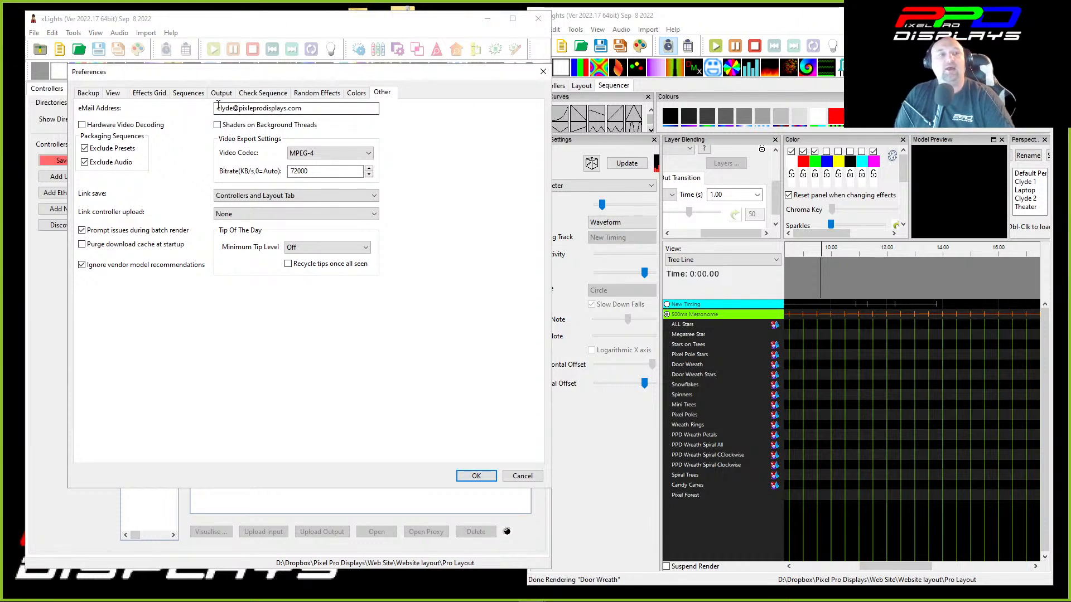
# Turn on Hardware Video Decoding and review the Video Codec and Bitrate export settings in the Other preferences.
pyautogui.moveTo(217, 108); pyautogui.dragTo(234, 109)
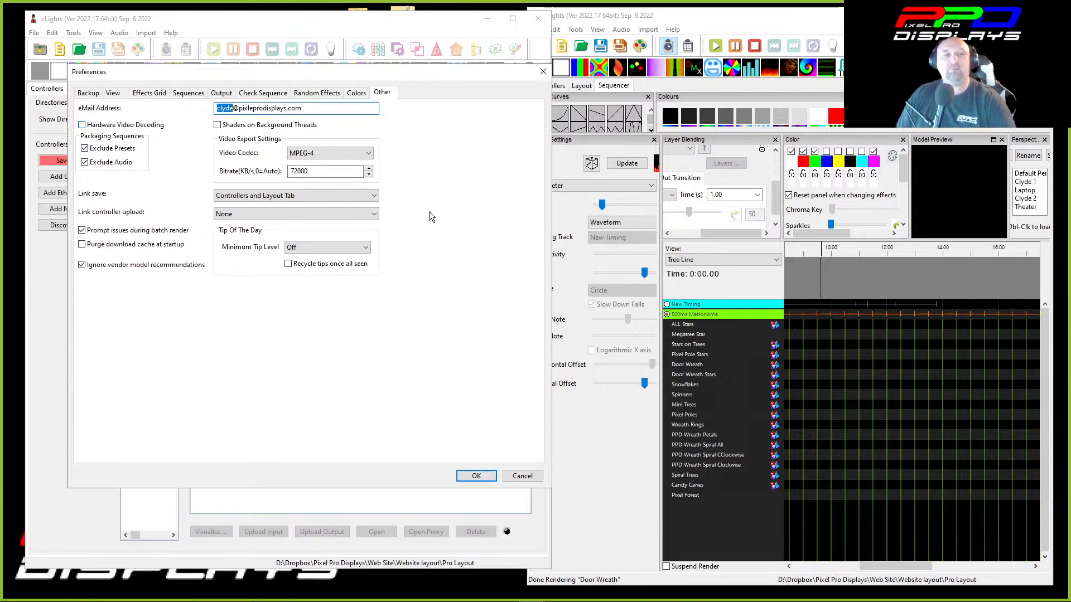
pyautogui.click(185, 124)
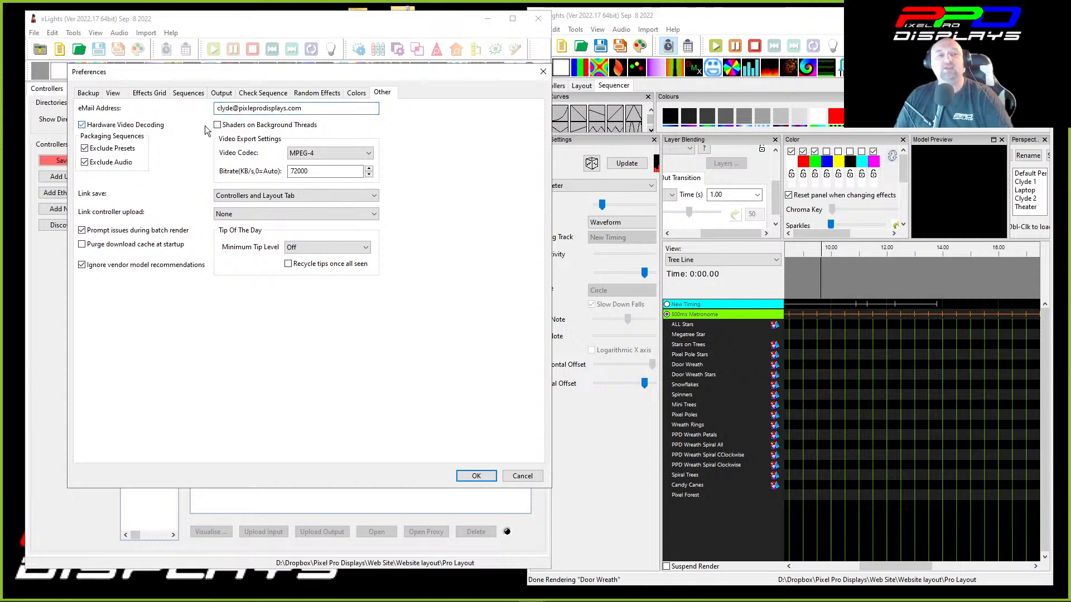
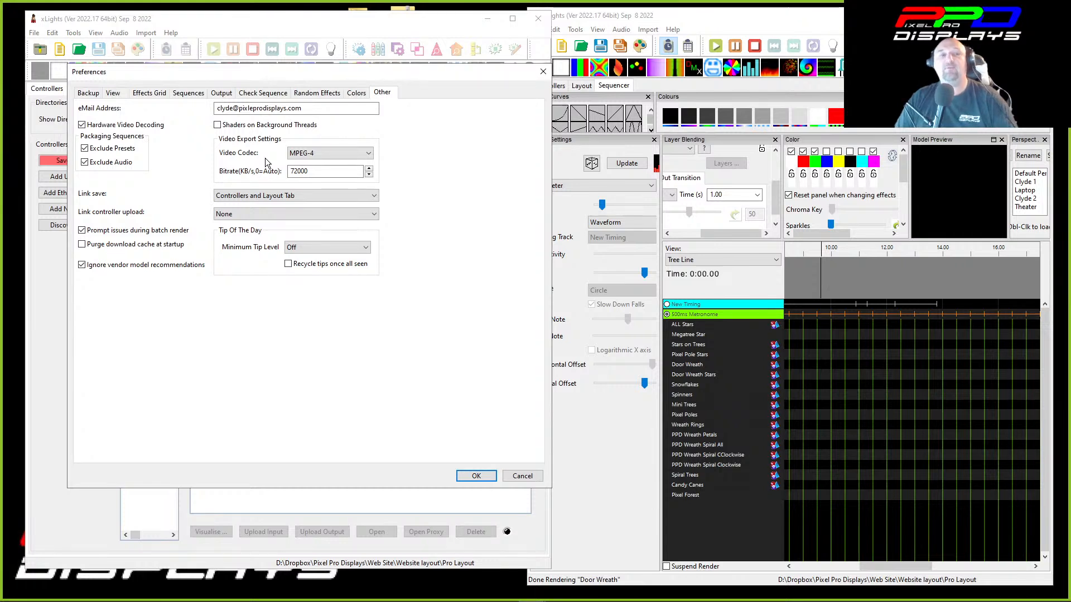
pyautogui.click(304, 155)
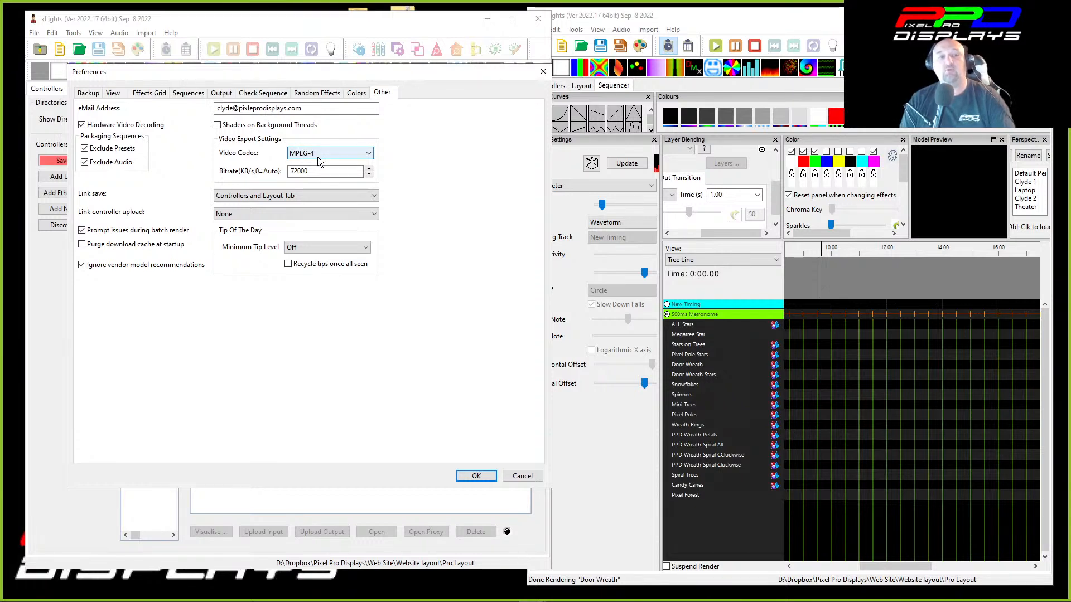
pyautogui.click(312, 155)
pyautogui.click(312, 153)
pyautogui.click(302, 173)
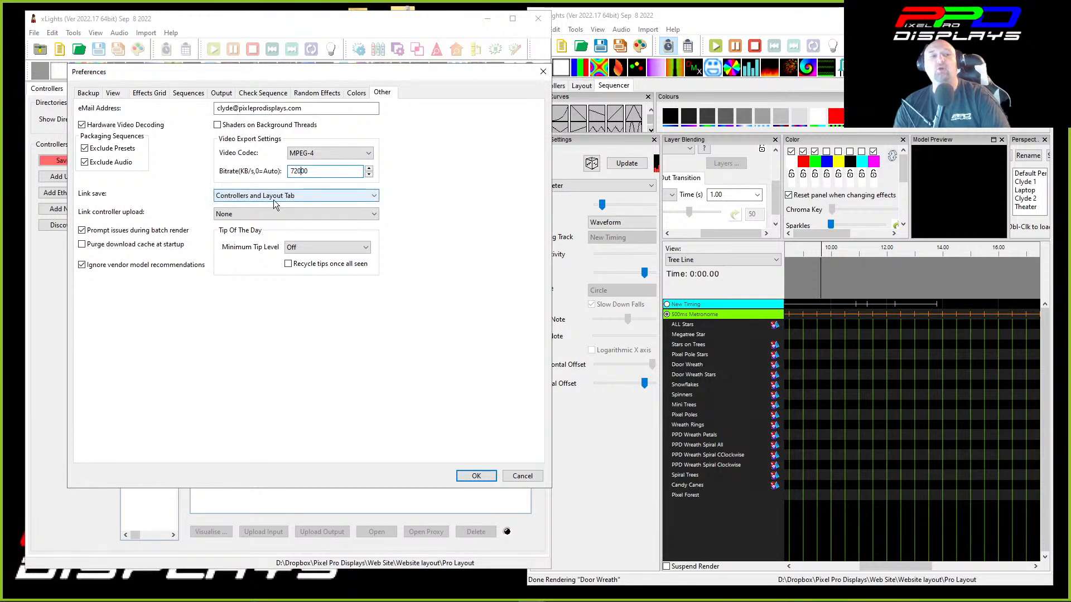
# Review the Link save choices and compare the separate save controls for Controllers and Layout in the second xLights window.
pyautogui.click(250, 196)
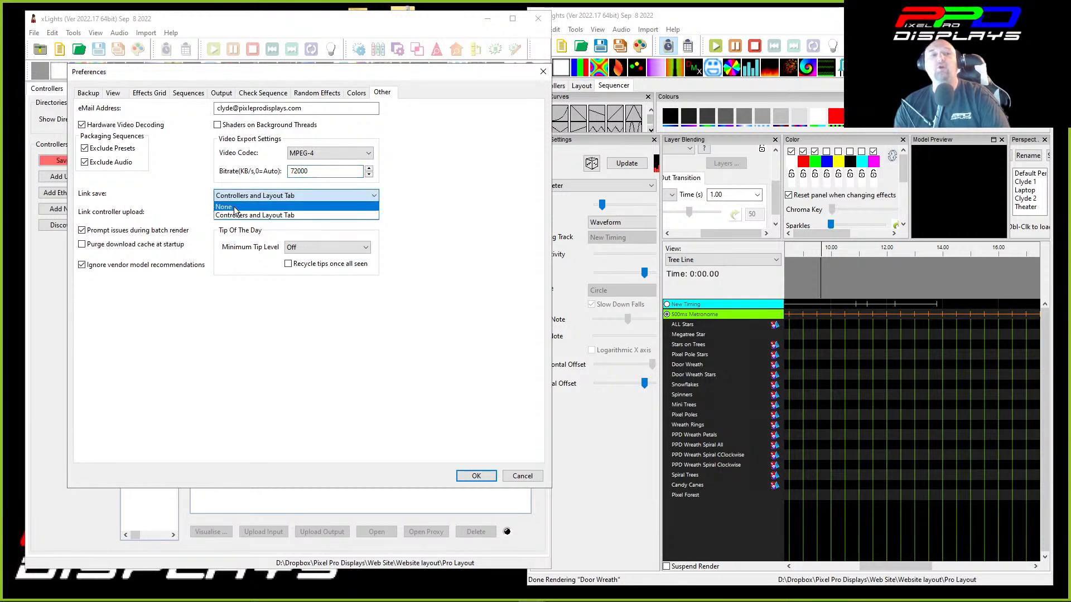
pyautogui.click(235, 199)
pyautogui.click(700, 15)
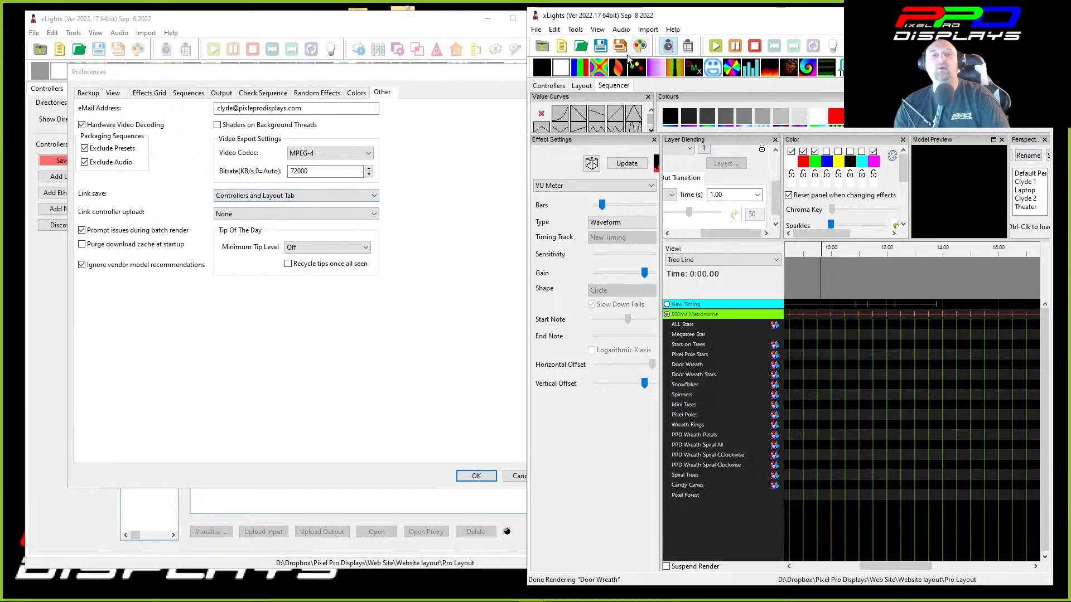
pyautogui.click(554, 86)
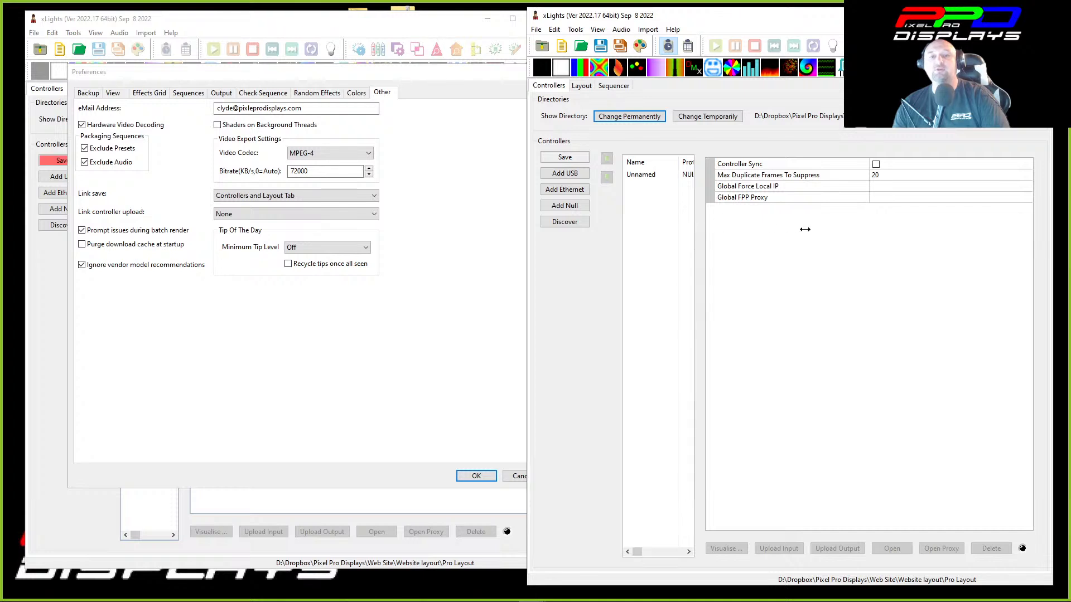
pyautogui.click(631, 174)
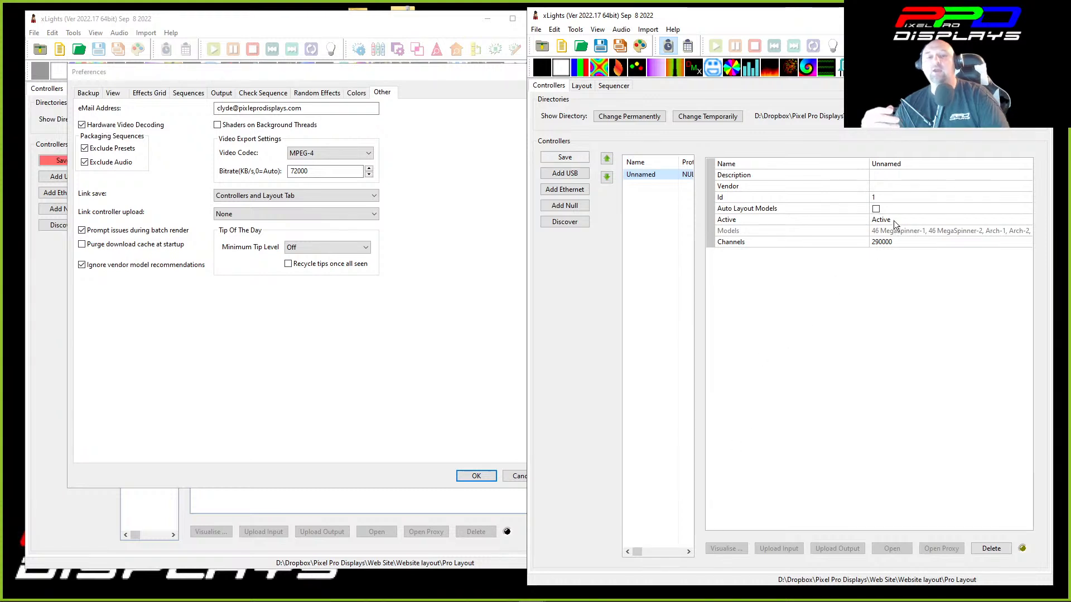
pyautogui.click(565, 159)
pyautogui.click(580, 86)
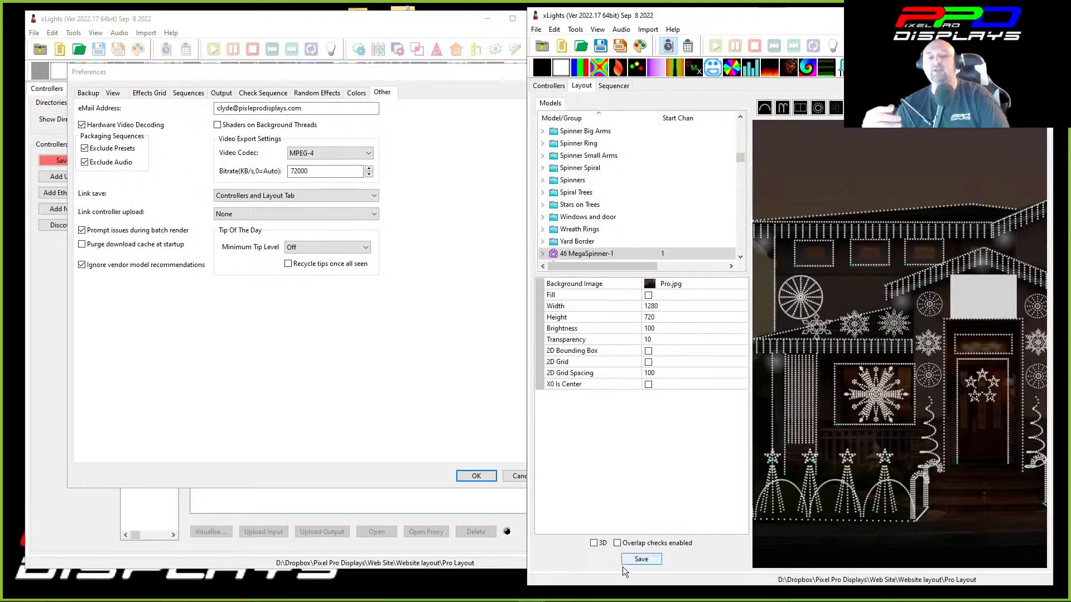
pyautogui.click(547, 86)
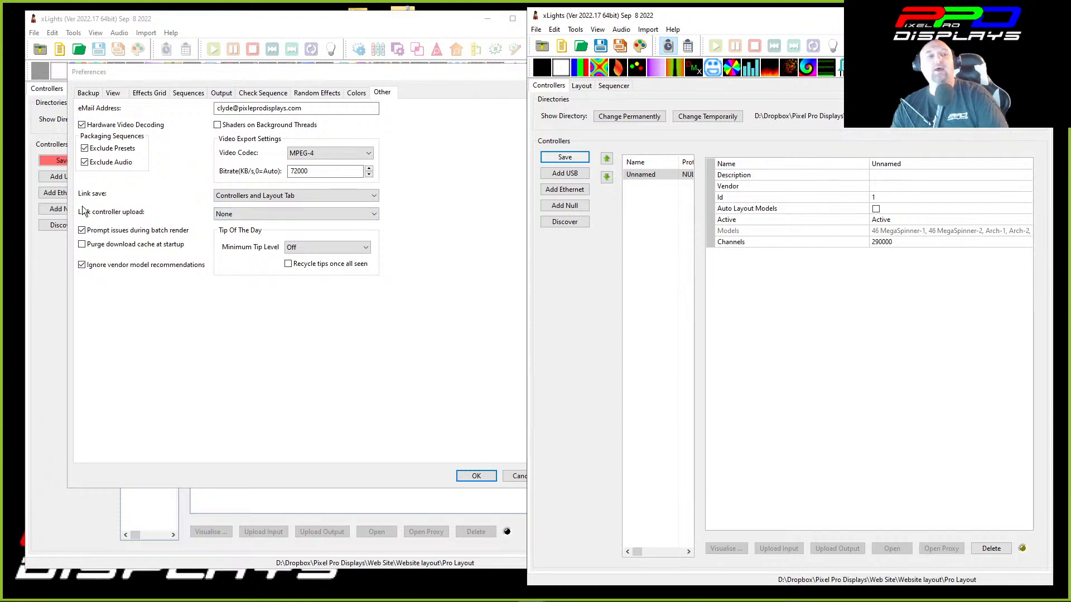
# Set Link controller upload to Inputs and Outputs and inspect the unnamed controller's entry in the second xLights window.
pyautogui.click(239, 218)
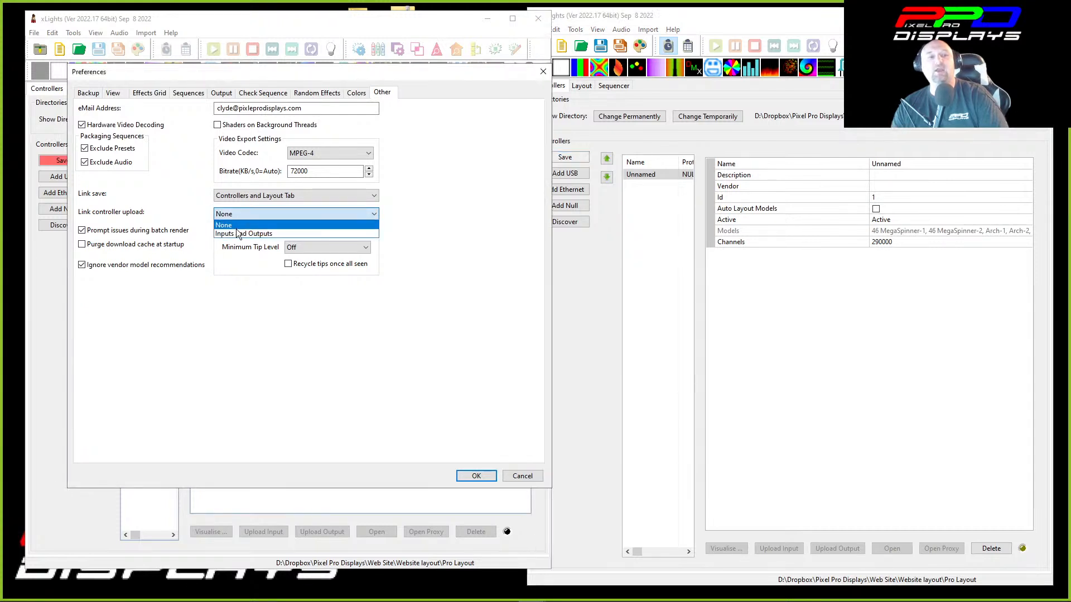
pyautogui.click(236, 234)
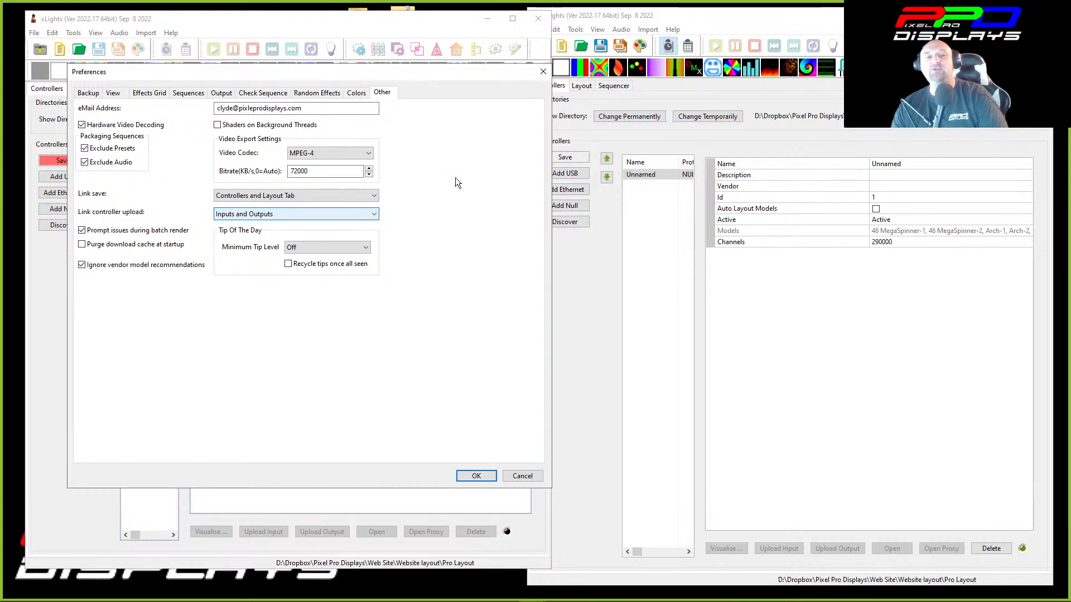
pyautogui.click(559, 88)
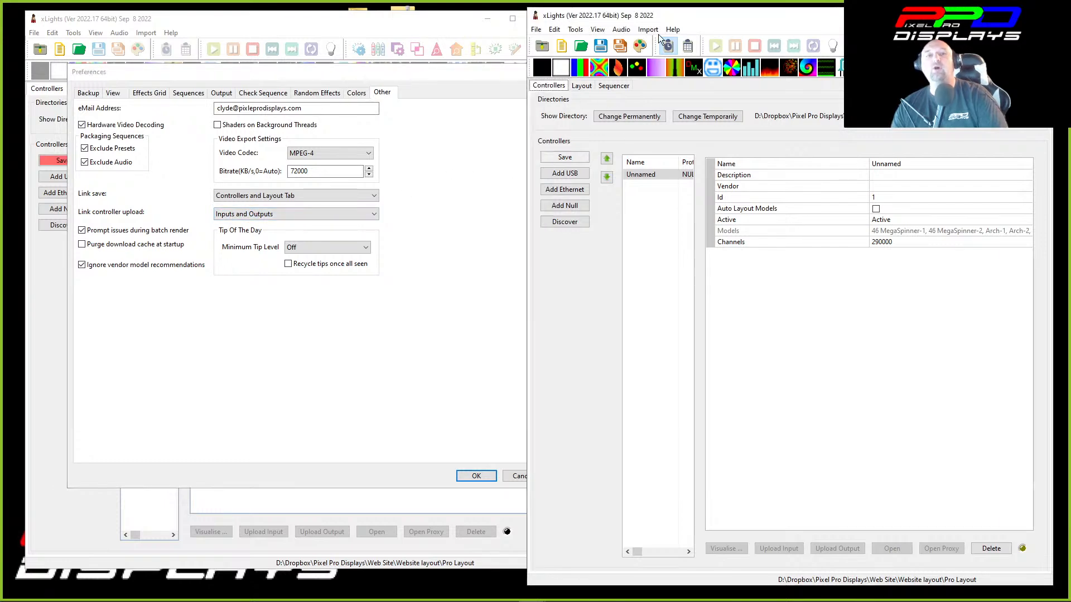
pyautogui.doubleClick(658, 16)
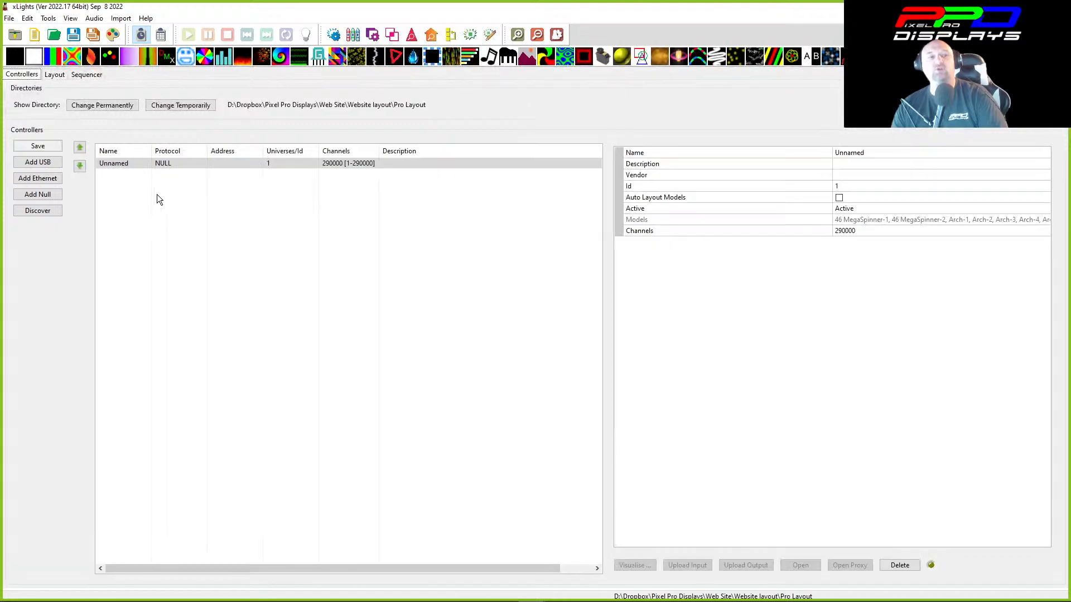
pyautogui.click(339, 164)
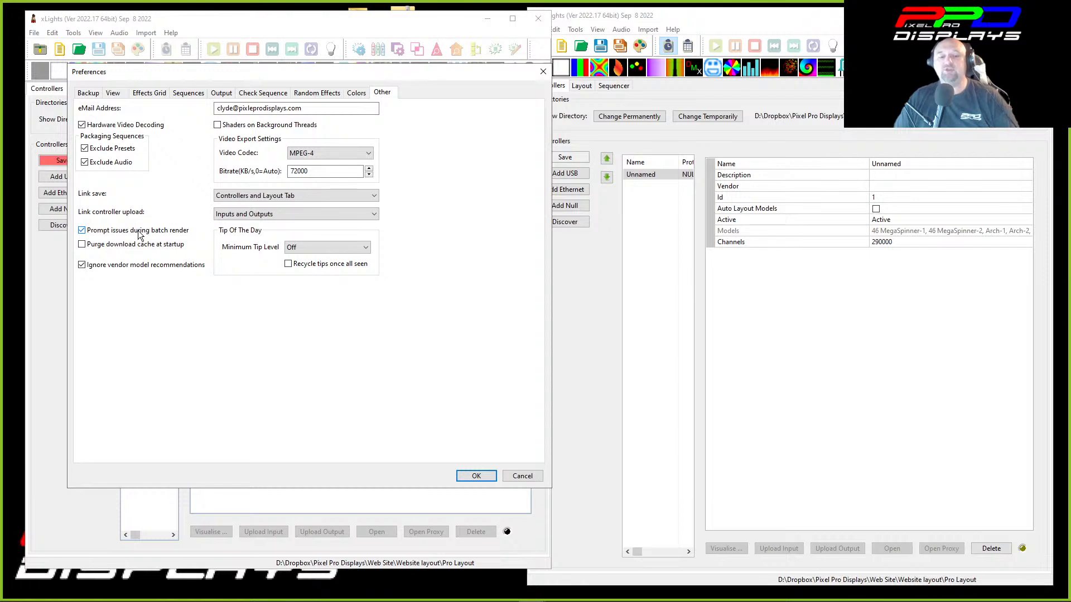
# Review the Backup preferences, including the backup directory options, and the Minimum Tip Level choices in the Other preferences.
pyautogui.click(88, 93)
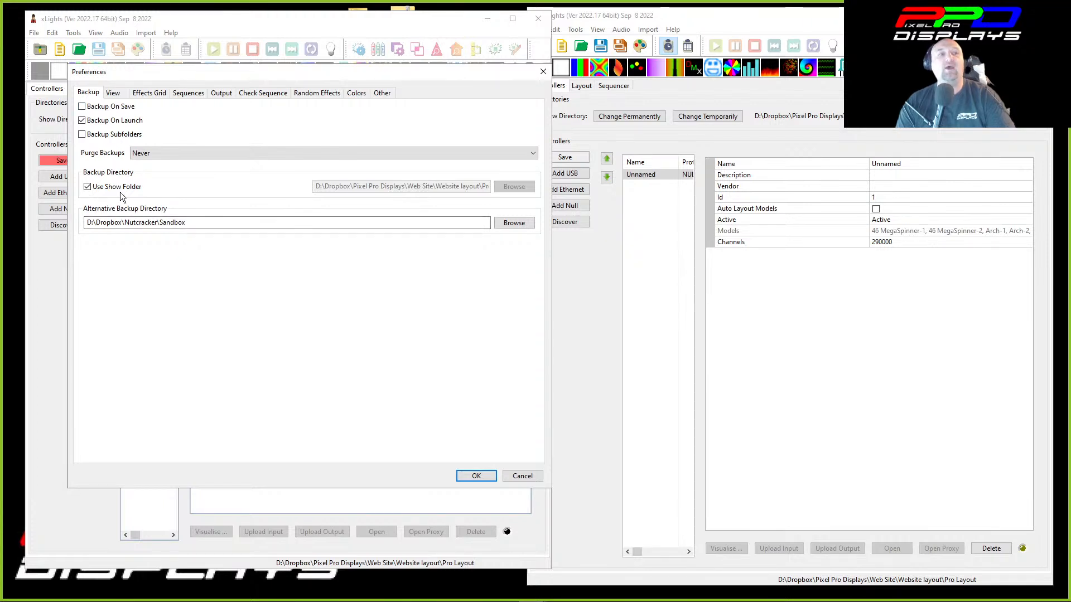
pyautogui.click(382, 93)
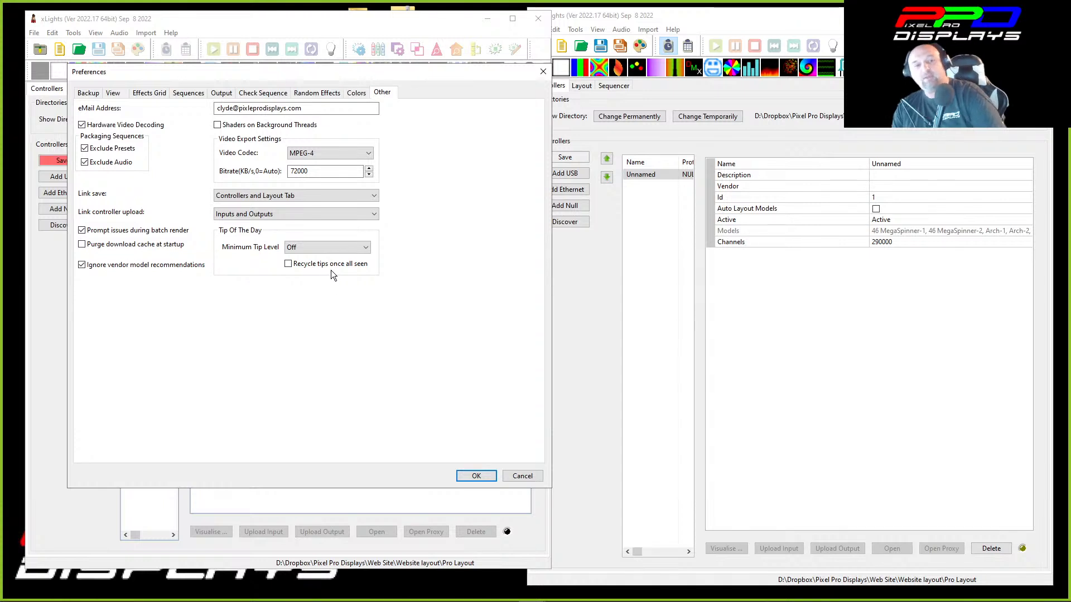
pyautogui.click(286, 251)
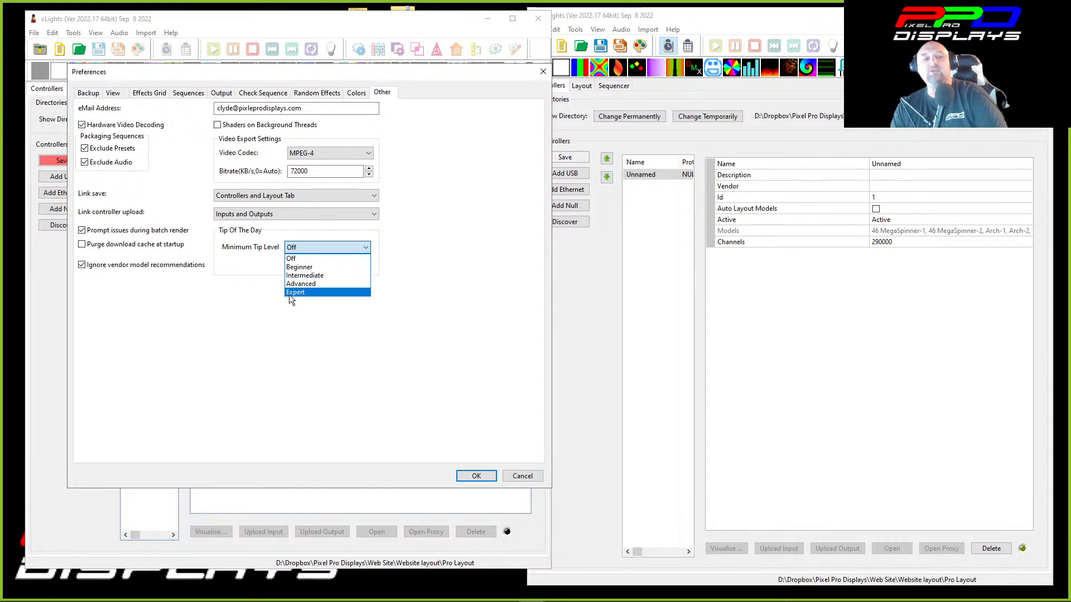
pyautogui.click(249, 296)
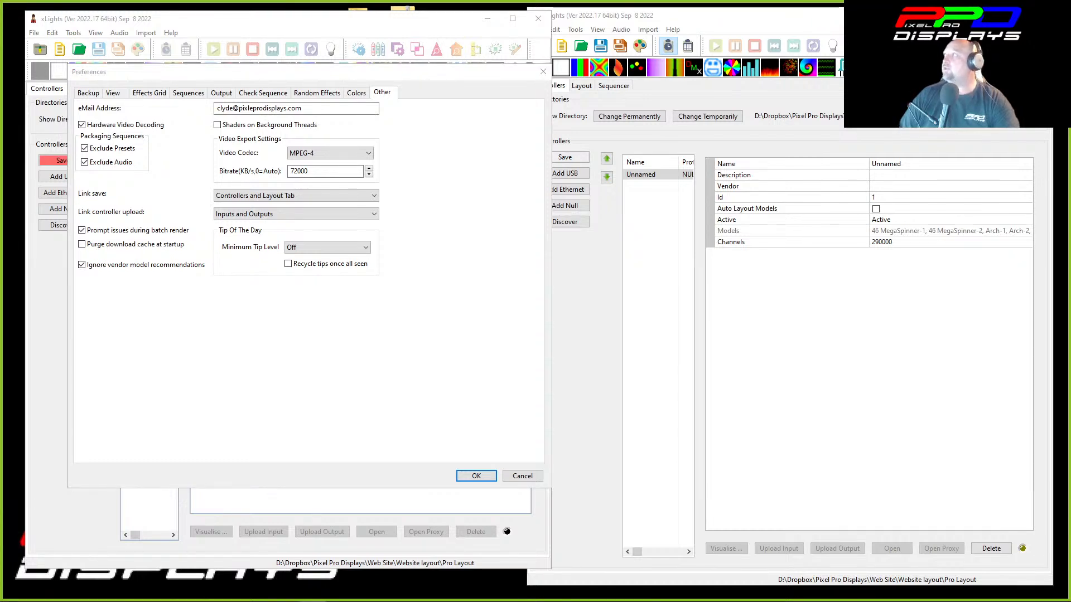
# Switch to the browser and look through the PPD Certified Model Downloads page down to its vendor list.
pyautogui.moveTo(1070, 35); pyautogui.dragTo(722, 20)
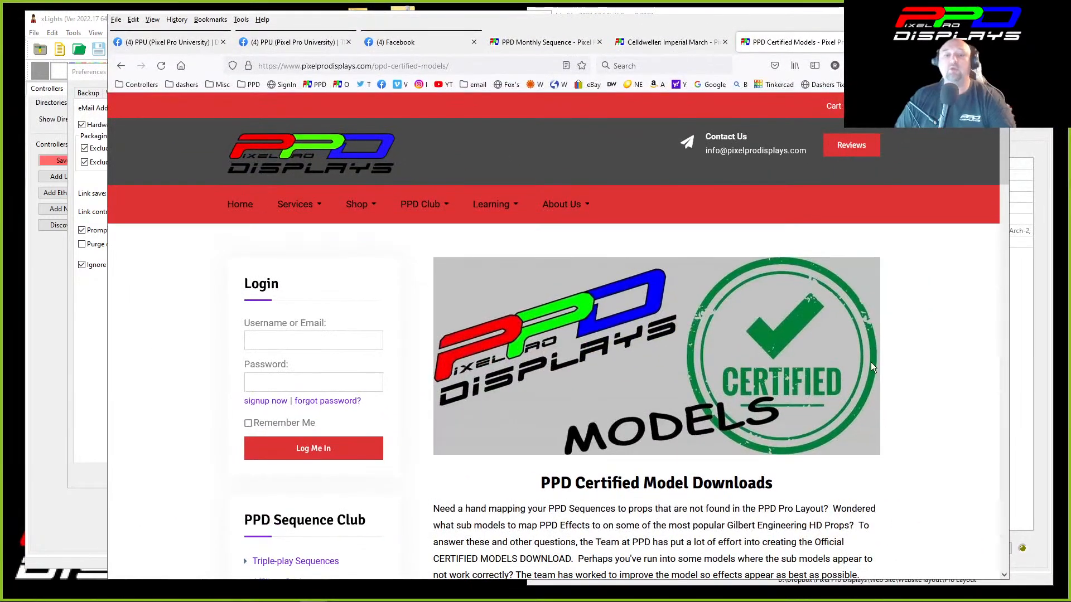
pyautogui.scroll(-20, 835, 451)
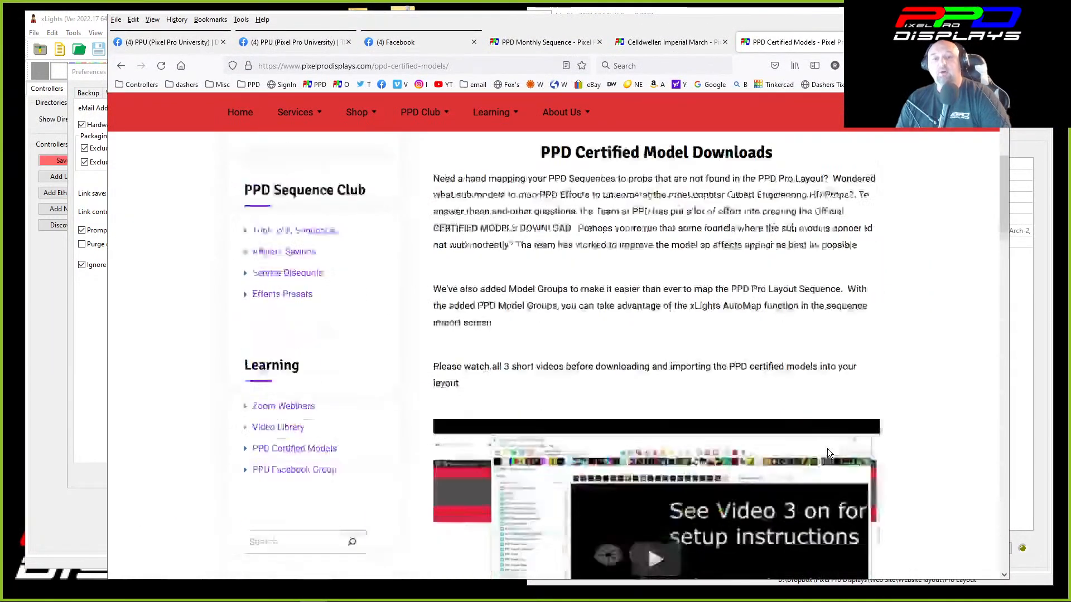
pyautogui.scroll(-6, 823, 457)
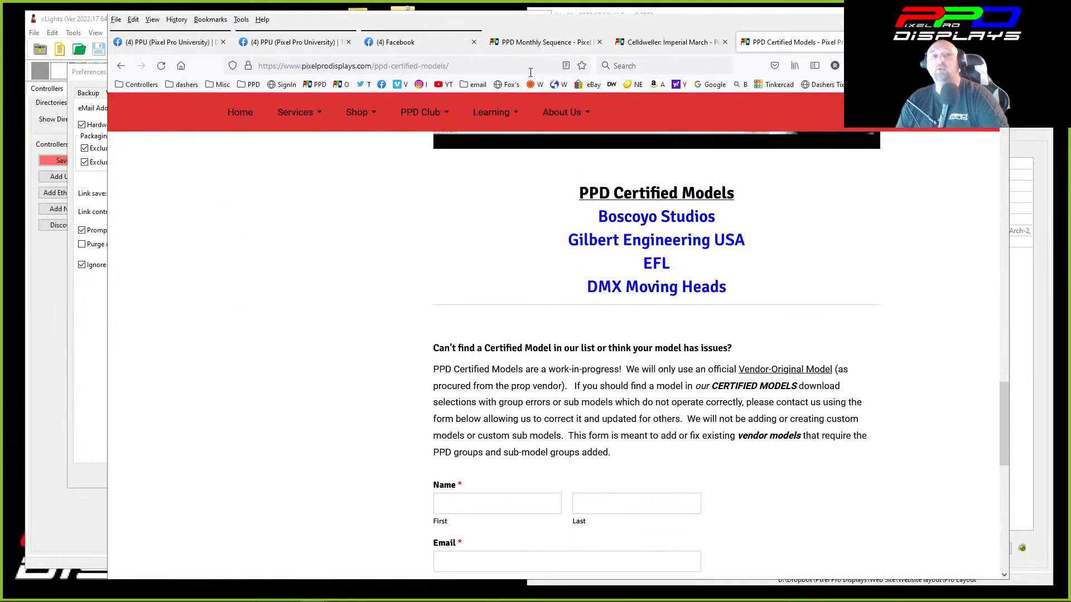
pyautogui.moveTo(527, 24); pyautogui.dragTo(527, 0)
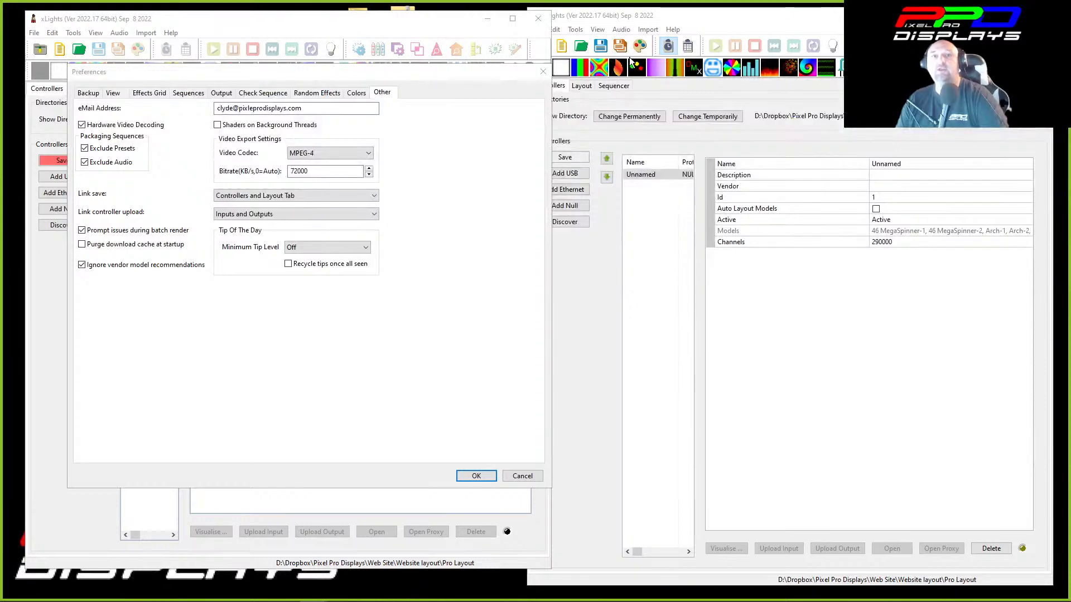
# Draw a download-model box above the house in the xLights layout, browse the vendor model catalogue and close it without choosing a model.
pyautogui.click(582, 86)
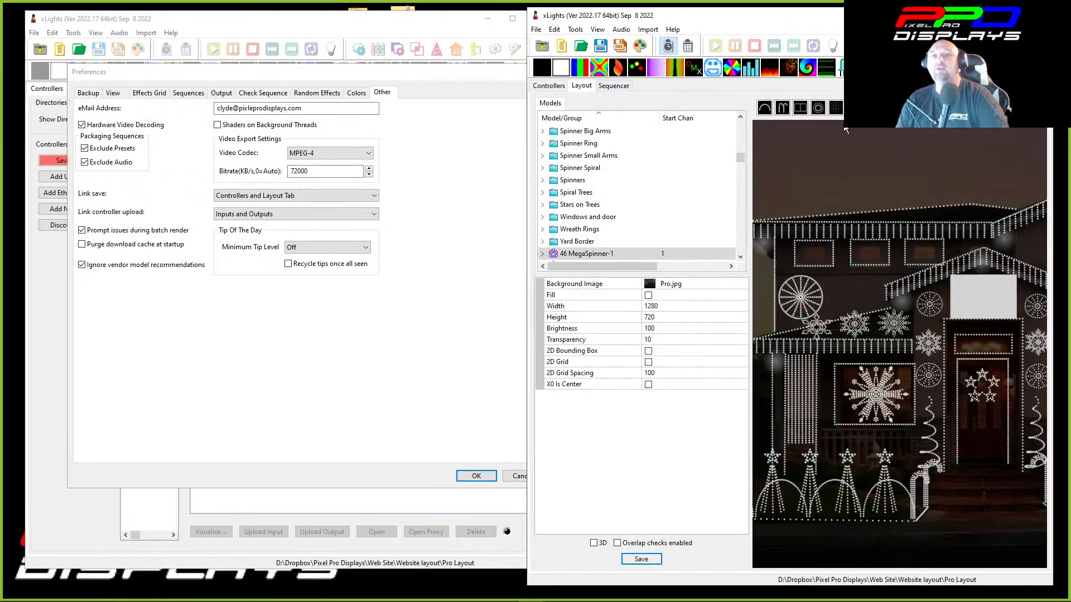
pyautogui.click(1014, 16)
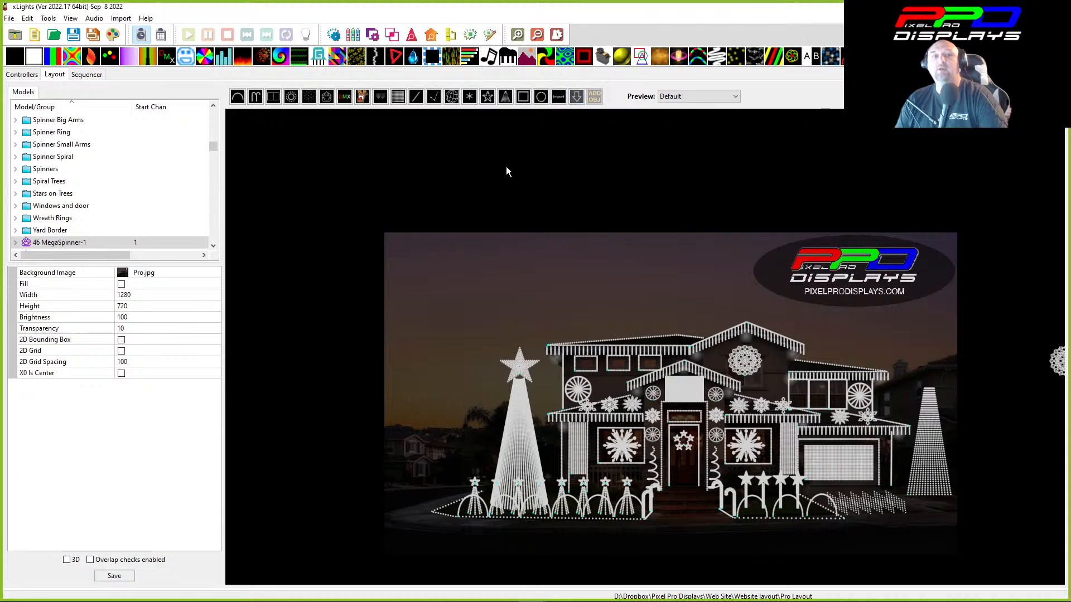
pyautogui.moveTo(506, 167); pyautogui.dragTo(595, 223)
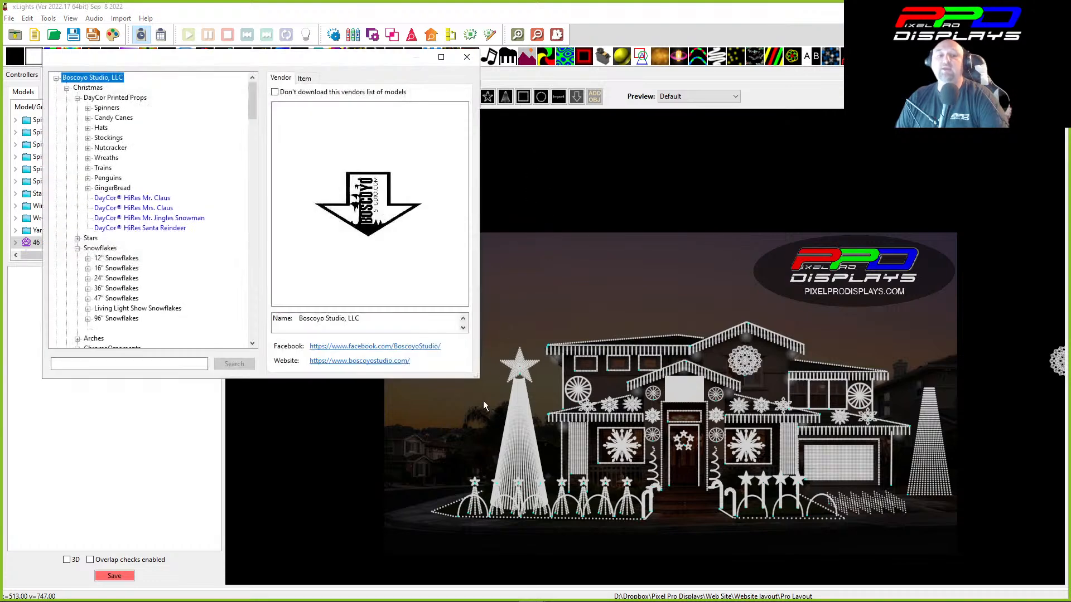
pyautogui.scroll(-15, 135, 217)
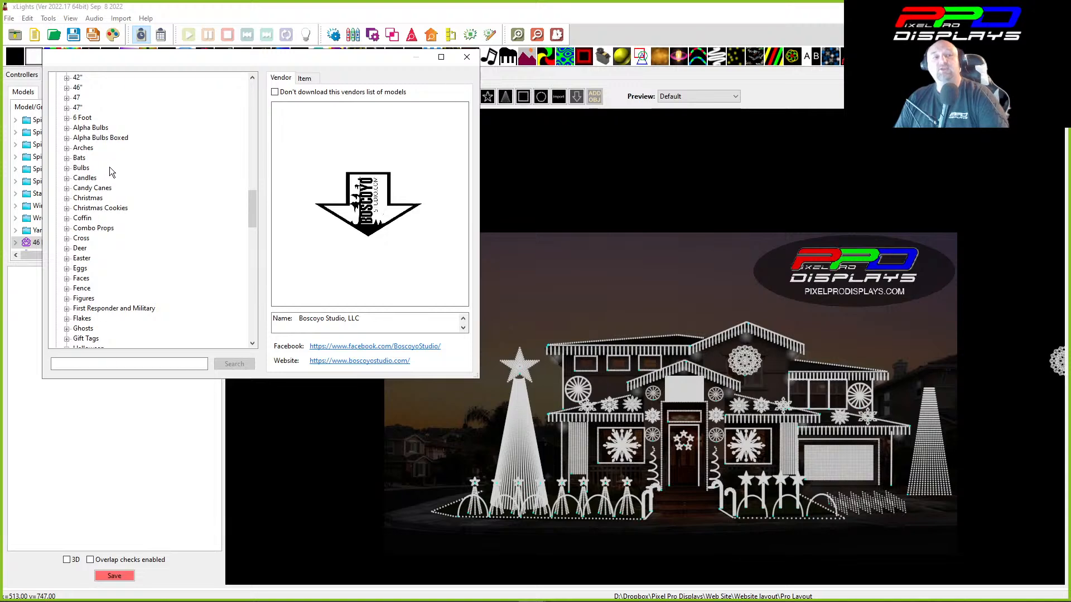
pyautogui.click(468, 58)
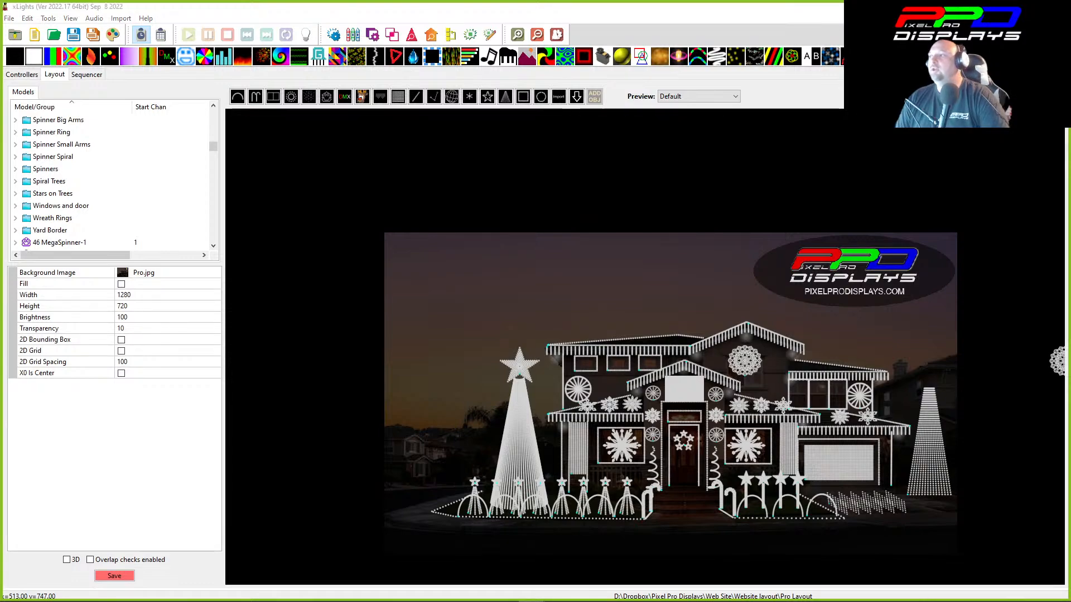
# Switch to the browser, examine the EFL certified xLights models and request form, and return to the xLights layout.
pyautogui.moveTo(1070, 83); pyautogui.dragTo(683, 1)
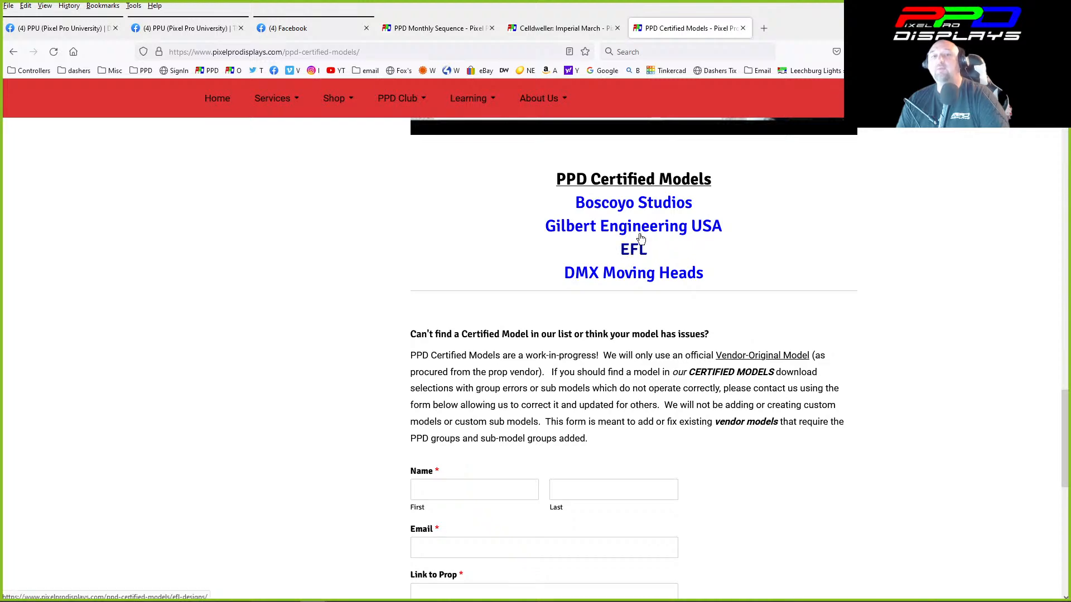
pyautogui.moveTo(633, 12); pyautogui.dragTo(593, 30)
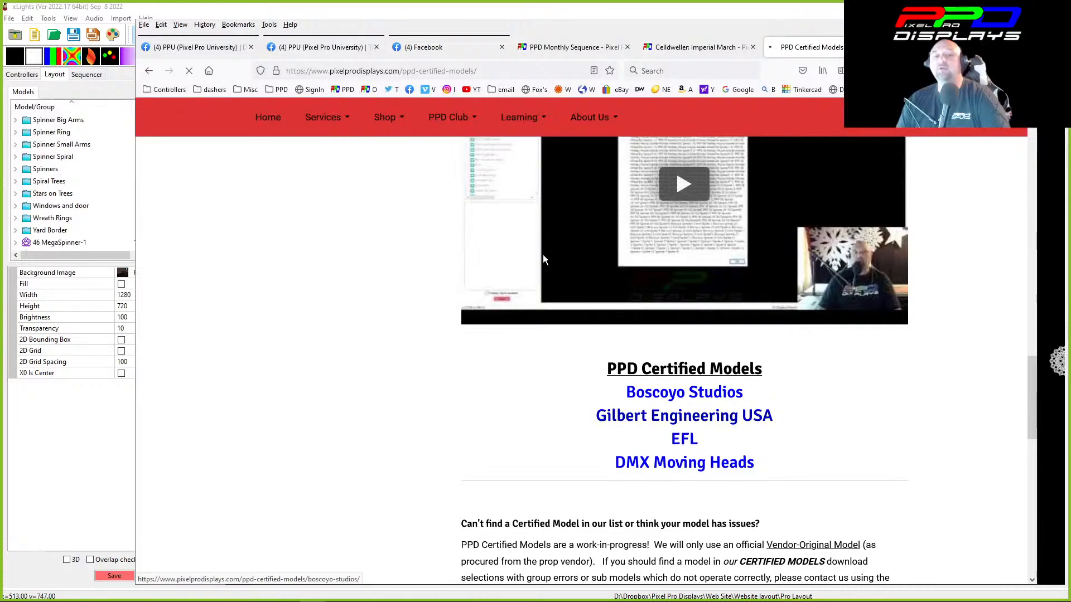
pyautogui.click(685, 439)
pyautogui.scroll(-10, 502, 390)
pyautogui.scroll(-4, 508, 393)
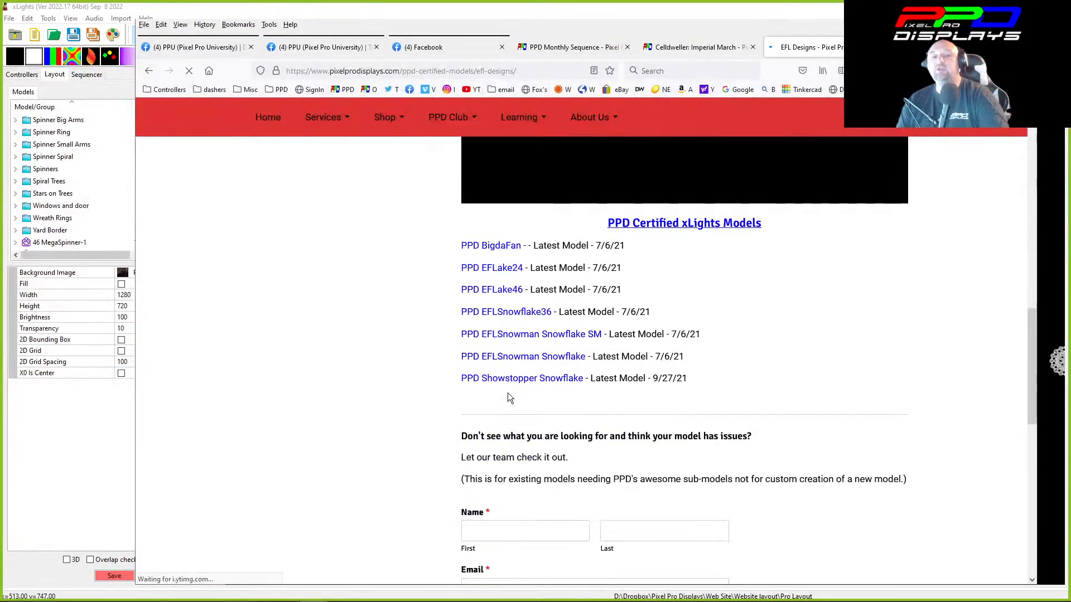
pyautogui.scroll(-3, 517, 343)
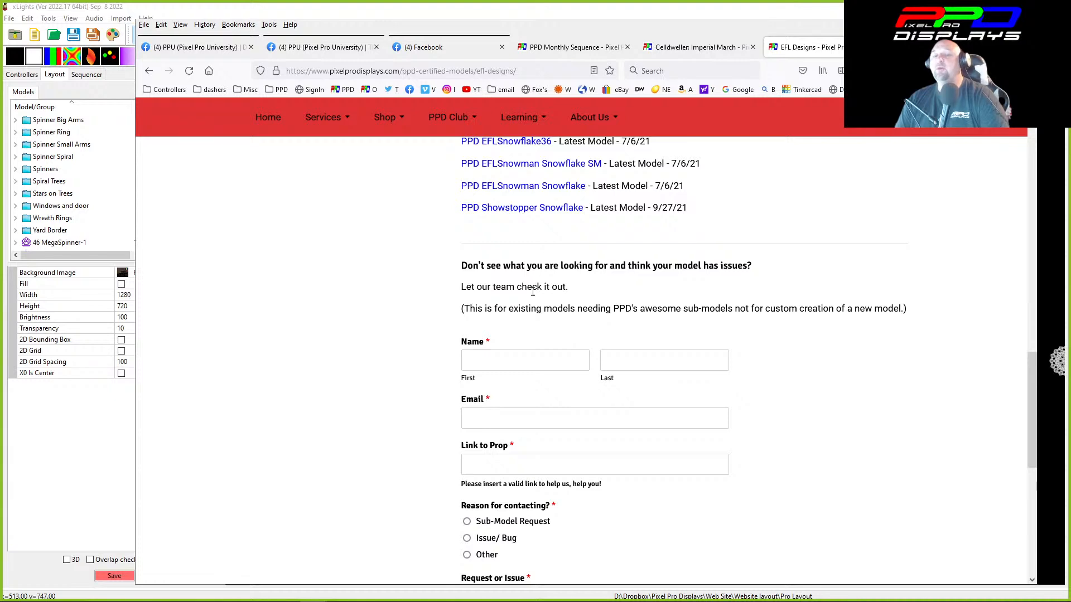
pyautogui.scroll(5, 532, 292)
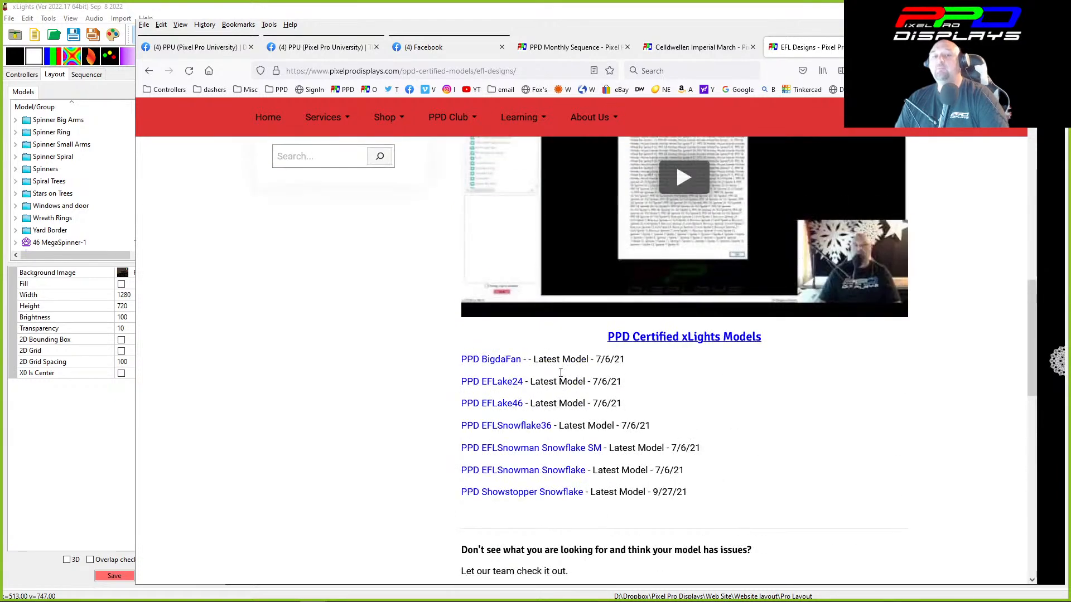
pyautogui.moveTo(602, 32); pyautogui.dragTo(1070, 78)
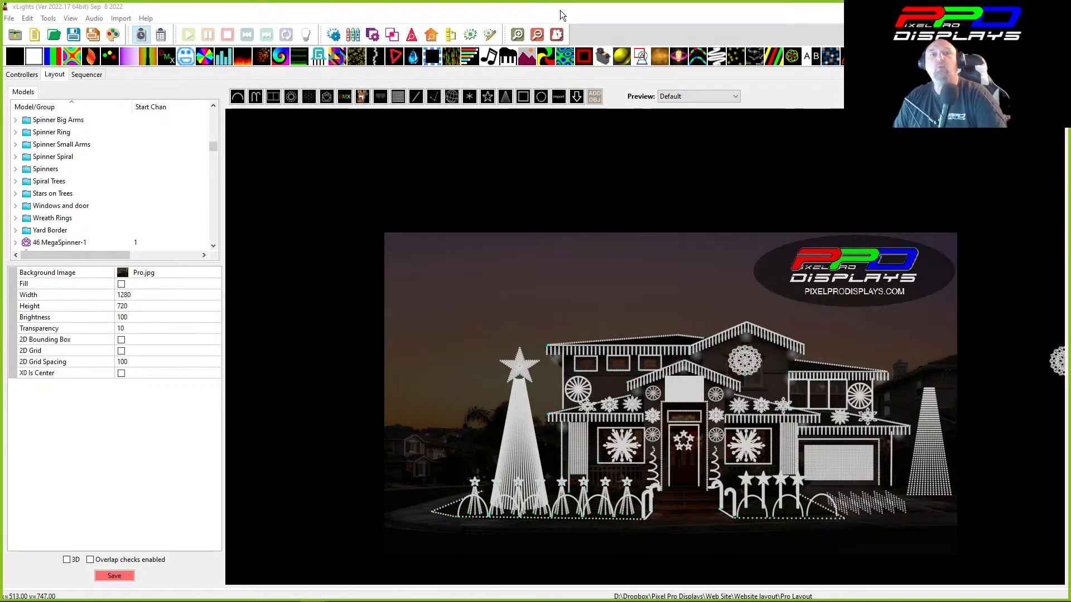
# Uncover the Preferences dialog and examine the PPD Certified xLights Models list alongside the Ignore vendor model recommendations option.
pyautogui.moveTo(560, 10); pyautogui.dragTo(796, 17)
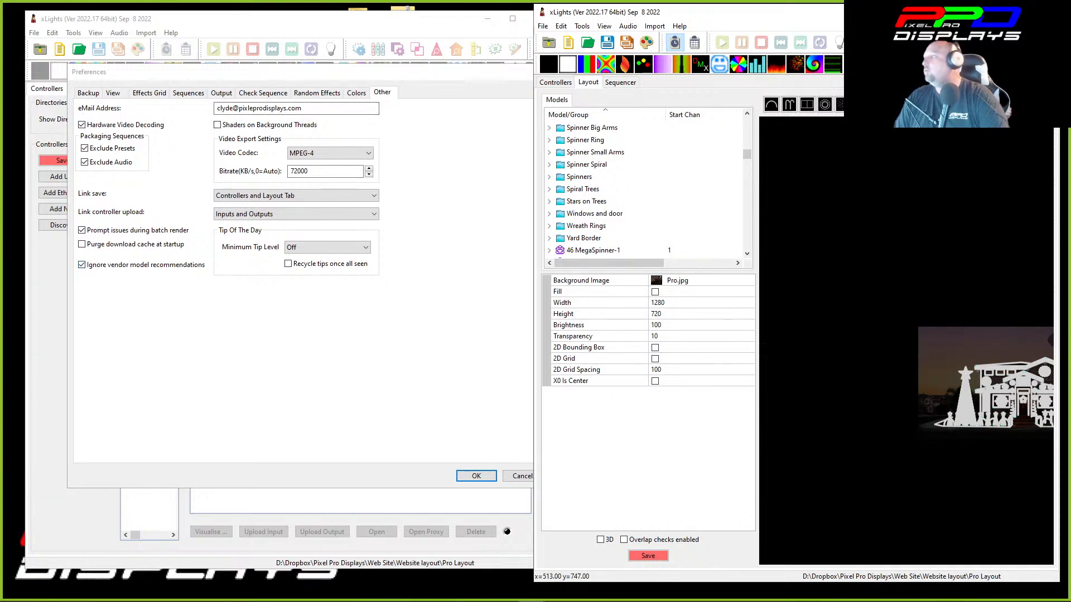
pyautogui.moveTo(1070, 8); pyautogui.dragTo(796, 39)
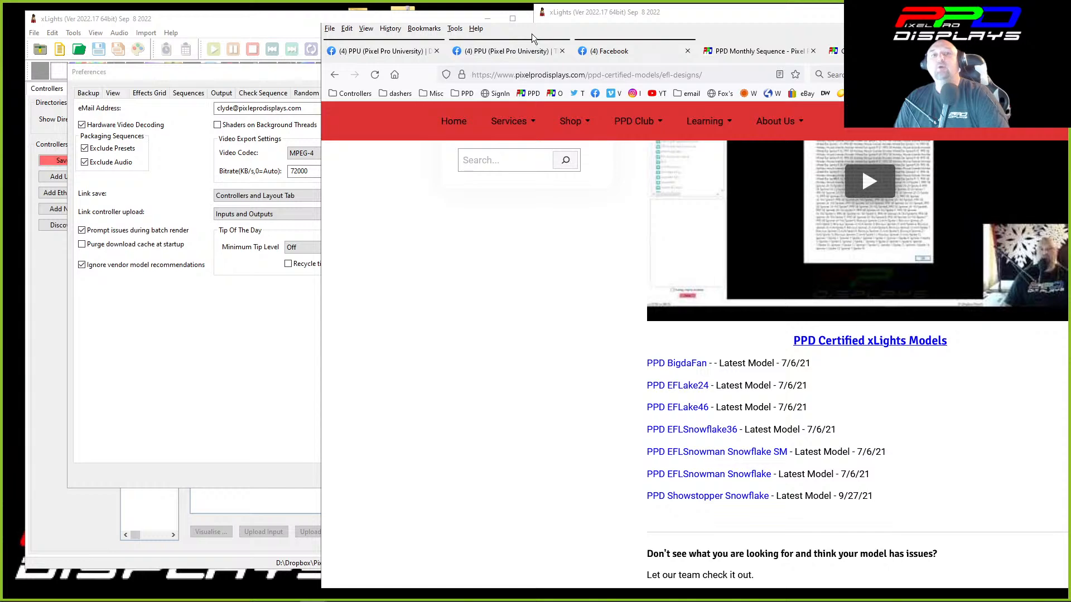
pyautogui.moveTo(532, 36); pyautogui.dragTo(1070, 50)
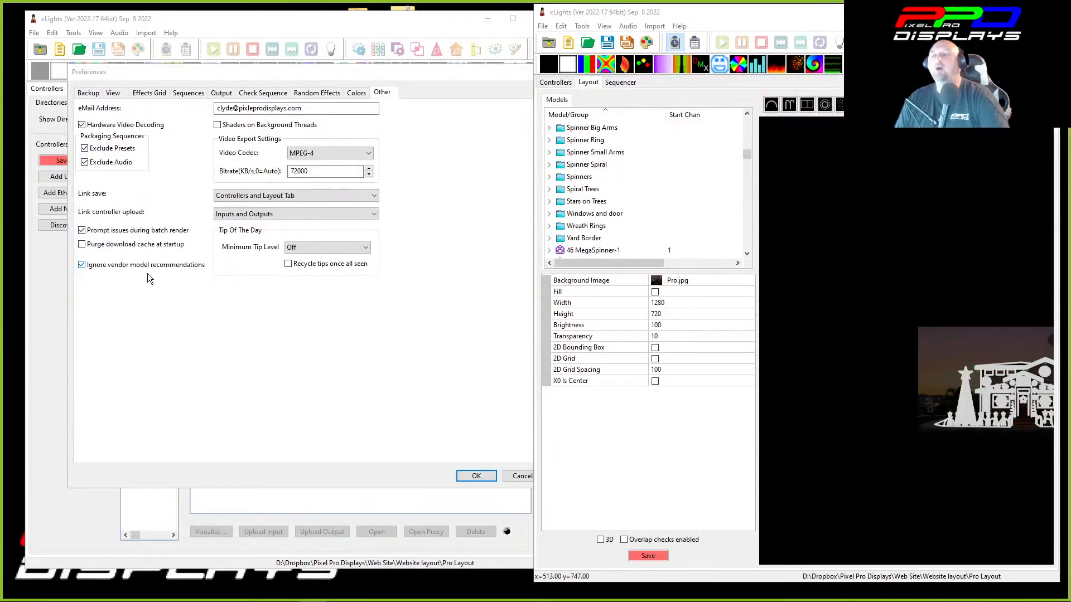
pyautogui.moveTo(1070, 61); pyautogui.dragTo(443, 15)
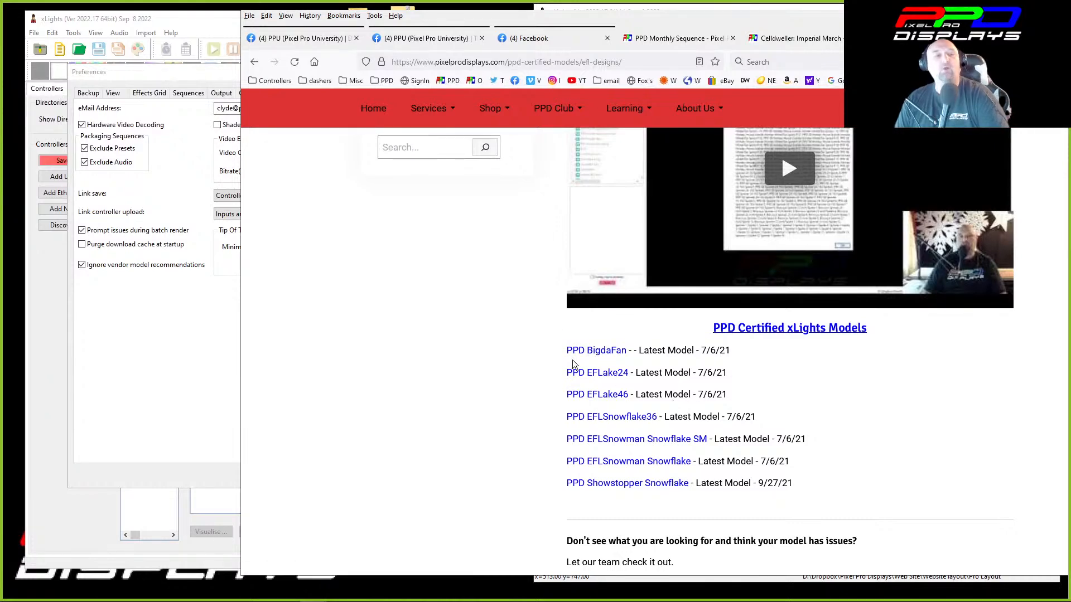
pyautogui.moveTo(568, 17); pyautogui.dragTo(635, 8)
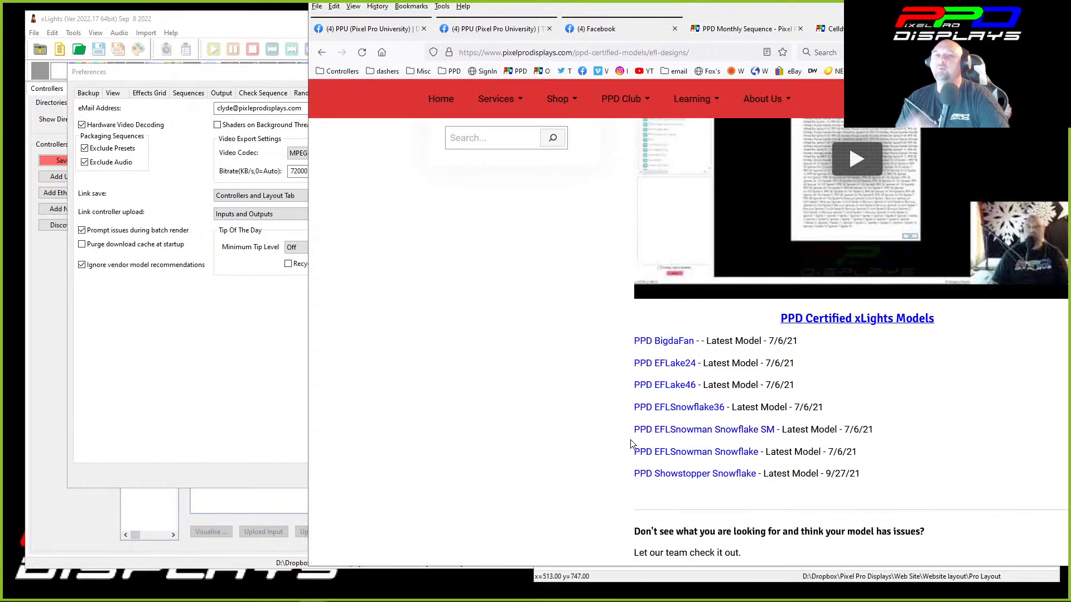
pyautogui.moveTo(692, 12); pyautogui.dragTo(1070, 44)
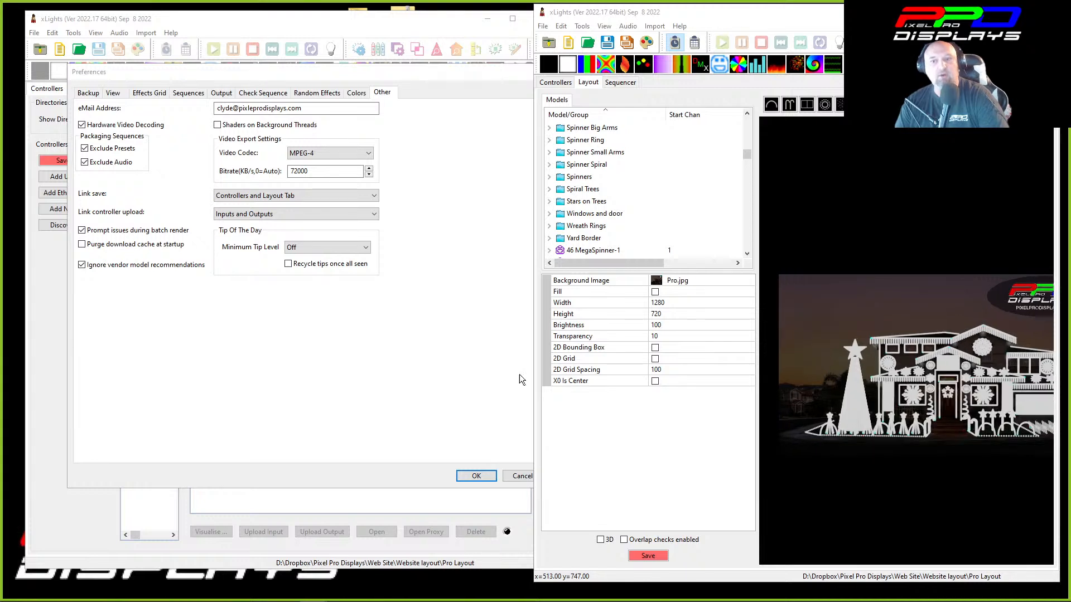
# Return to the Preferences dialog and accept its settings, keeping Ignore vendor model recommendations enabled.
pyautogui.click(126, 293)
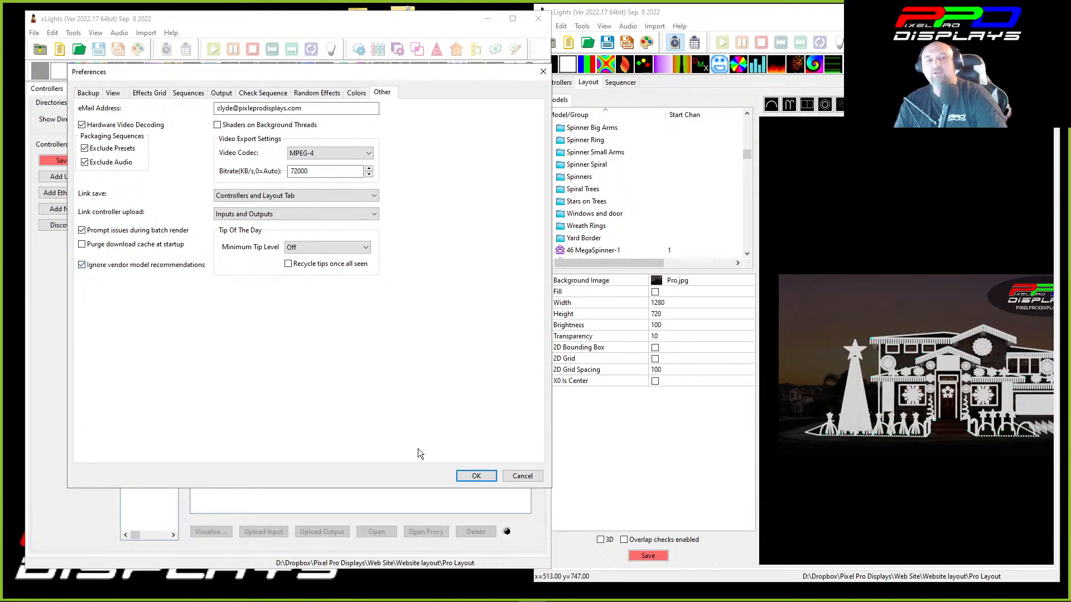
pyautogui.click(463, 474)
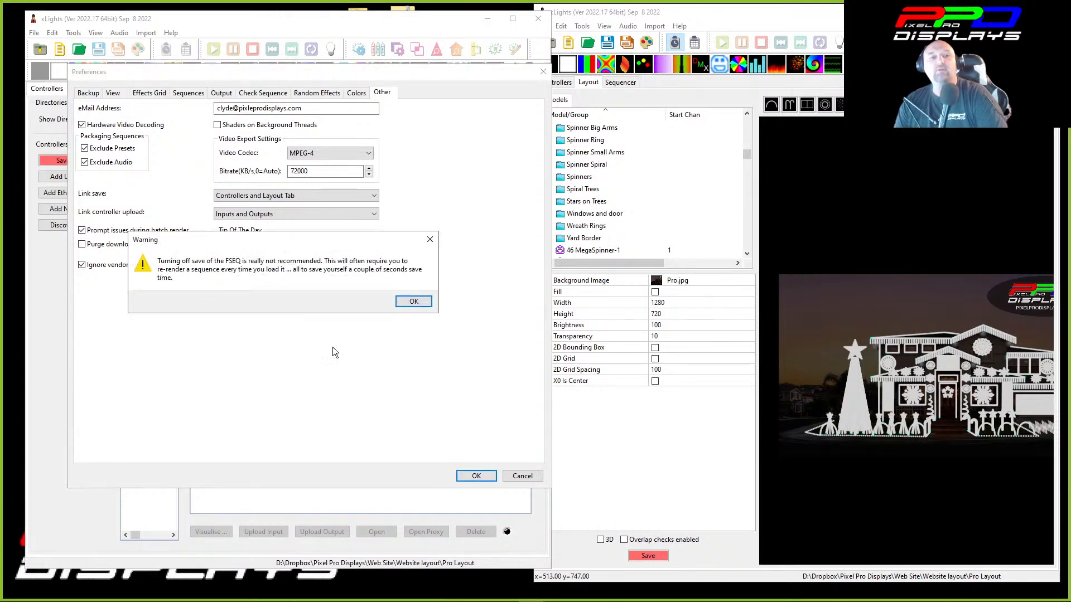